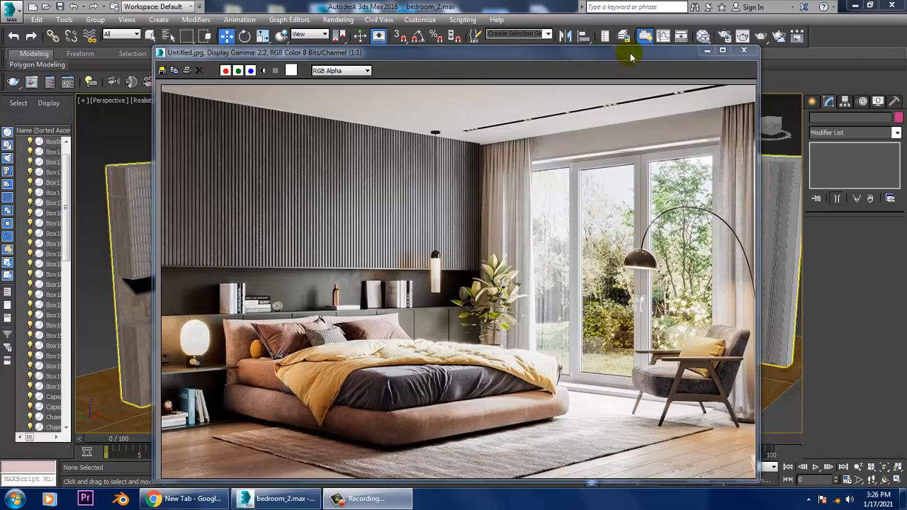
# Move the reference render image aside so that the bedroom model is uncovered next to it.
pyautogui.moveTo(630, 57); pyautogui.dragTo(380, 78)
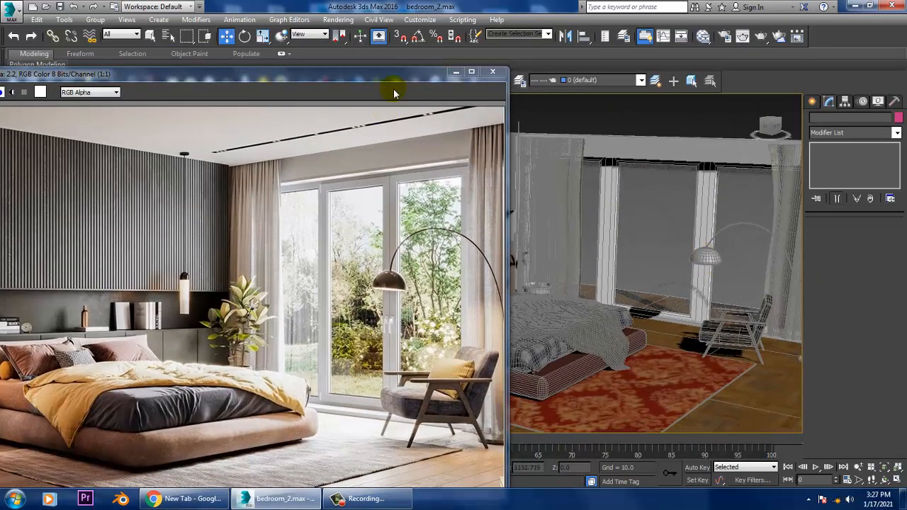
pyautogui.moveTo(395, 76); pyautogui.dragTo(315, 71)
pyautogui.scroll(2, 661, 263)
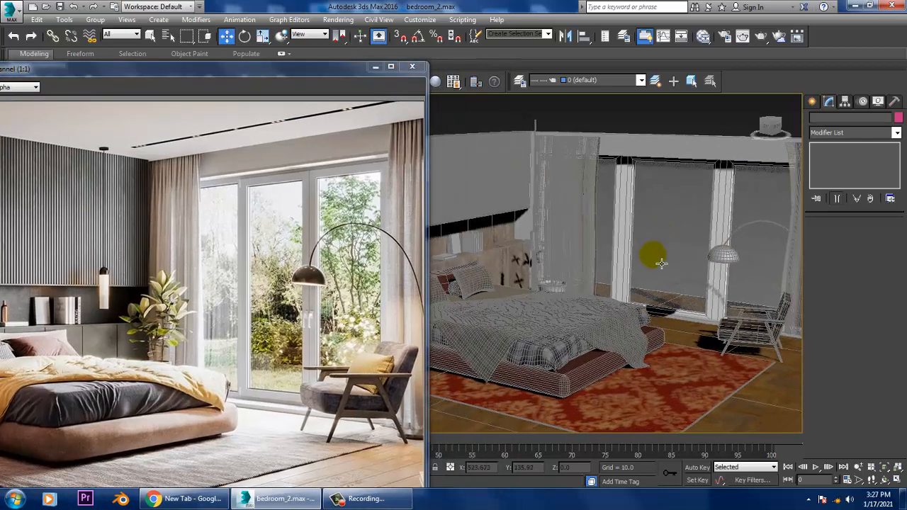
# Isolate the outermost standing book at the window end of the row on the headboard shelf.
pyautogui.scroll(-3, 661, 263)
pyautogui.scroll(4, 744, 346)
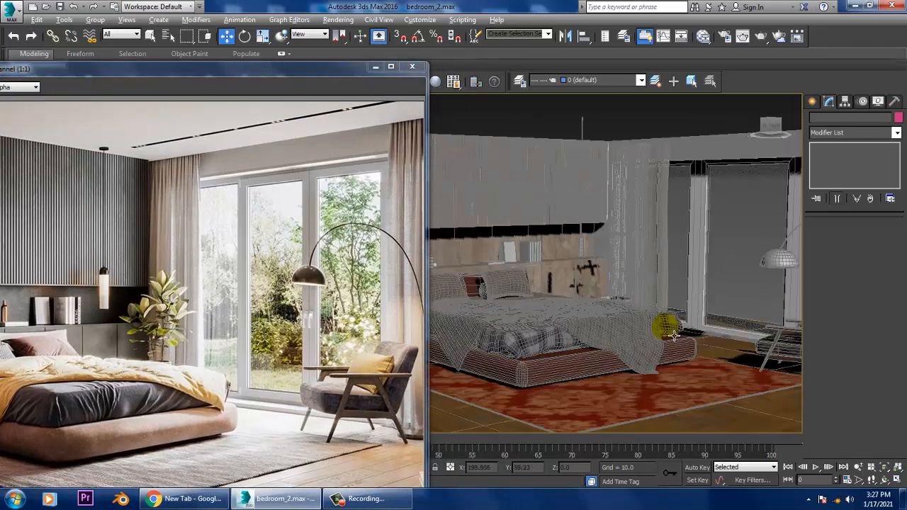
pyautogui.moveTo(687, 337)
pyautogui.keyDown('alt'); pyautogui.mouseDown(button='middle')
pyautogui.moveTo(539, 317)
pyautogui.moveTo(613, 248)
pyautogui.moveTo(678, 270)
pyautogui.moveTo(637, 239)
pyautogui.moveTo(684, 253)
pyautogui.moveTo(629, 243)
pyautogui.moveTo(657, 241)
pyautogui.moveTo(613, 263)
pyautogui.moveTo(613, 239)
pyautogui.moveTo(645, 238)
pyautogui.moveTo(624, 256)
pyautogui.mouseUp(button='middle'); pyautogui.keyUp('alt')
pyautogui.click(608, 273)
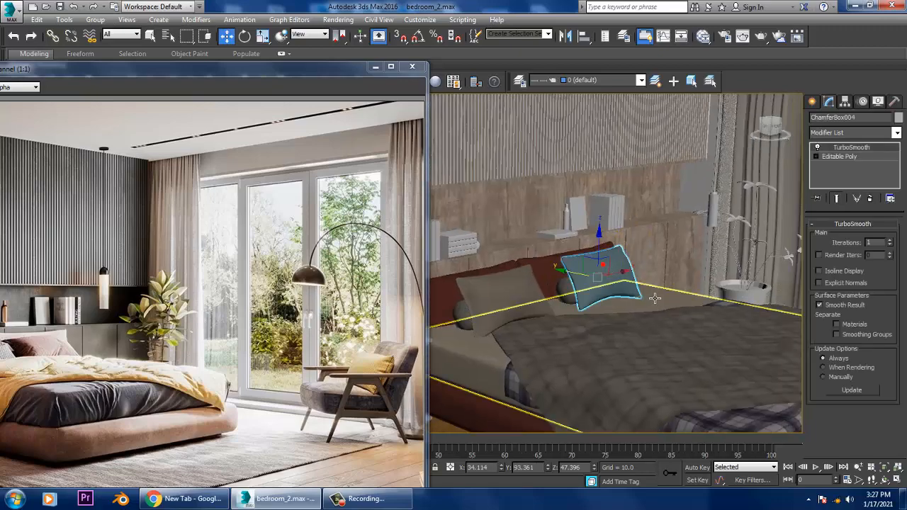
pyautogui.keyDown('alt'); pyautogui.moveTo(784, 283); pyautogui.dragTo(585, 236, button='middle'); pyautogui.keyUp('alt')
pyautogui.scroll(3, 637, 223)
pyautogui.scroll(3, 666, 220)
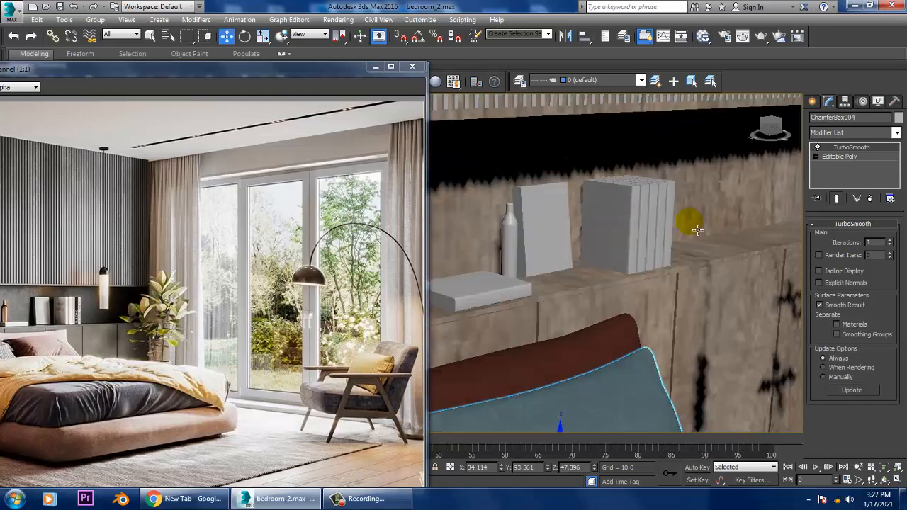
pyautogui.click(676, 223)
pyautogui.click(679, 228)
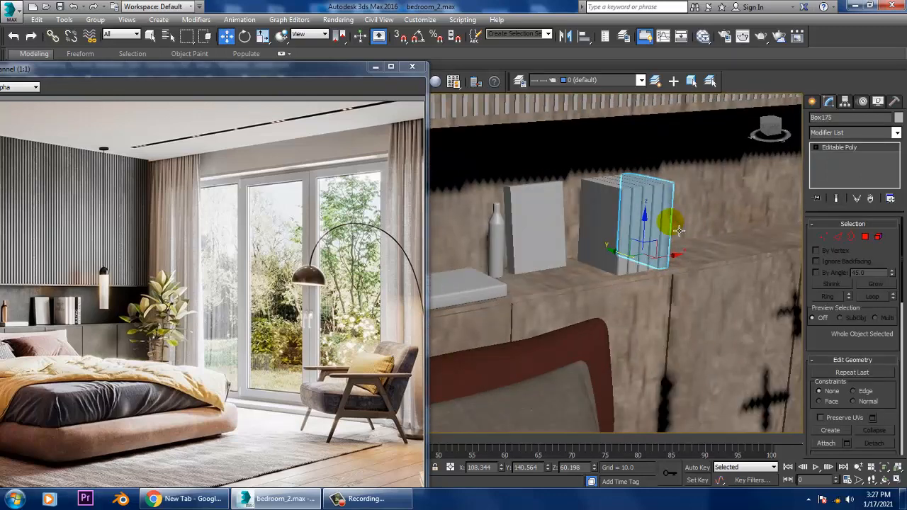
pyautogui.hotkey('alt', 'q')
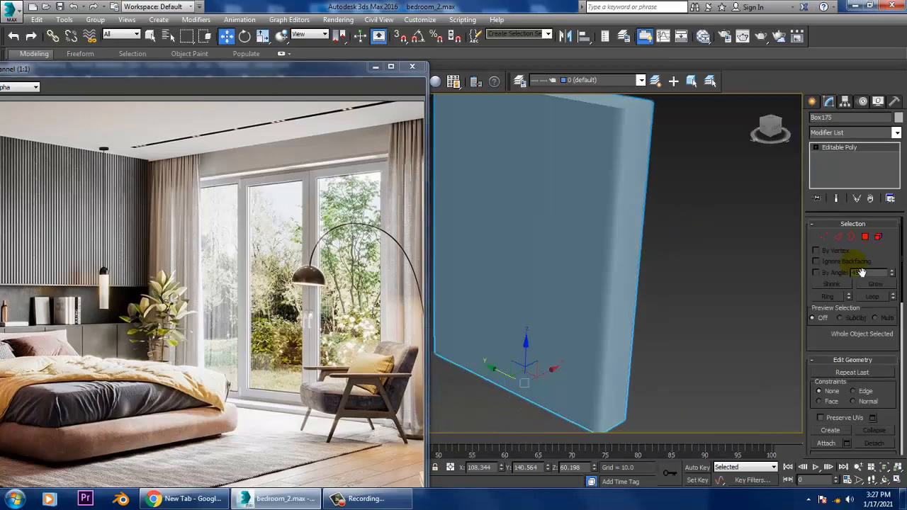
pyautogui.scroll(-4, 673, 245)
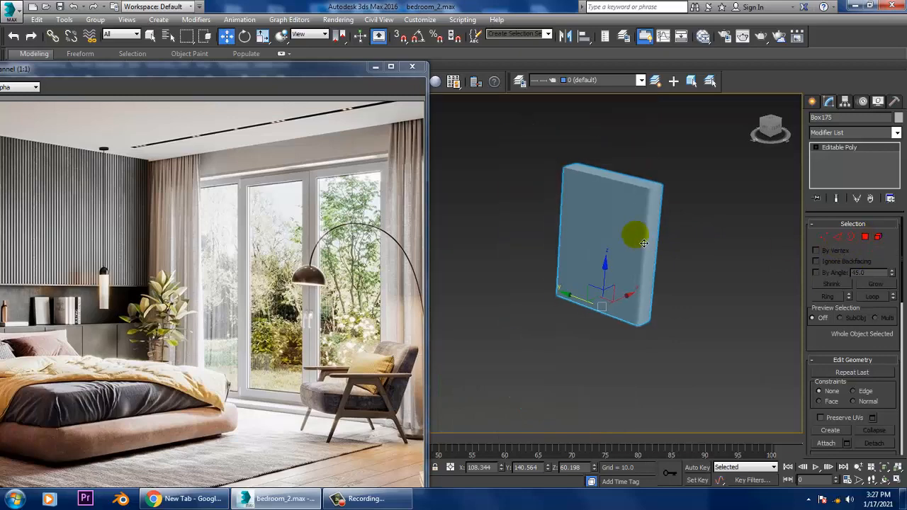
# Create a new VRayMtl material for the isolated book and open its parameters.
pyautogui.press('m')
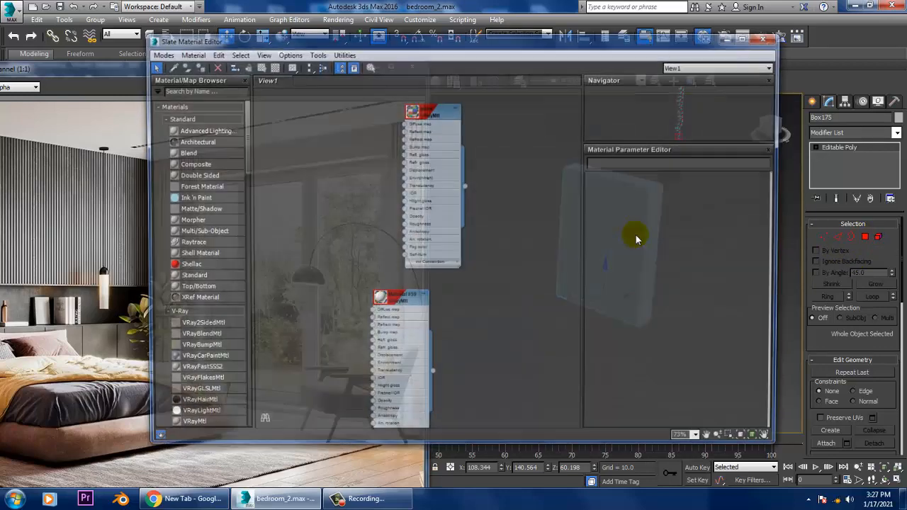
pyautogui.moveTo(446, 251); pyautogui.dragTo(432, 90, button='middle')
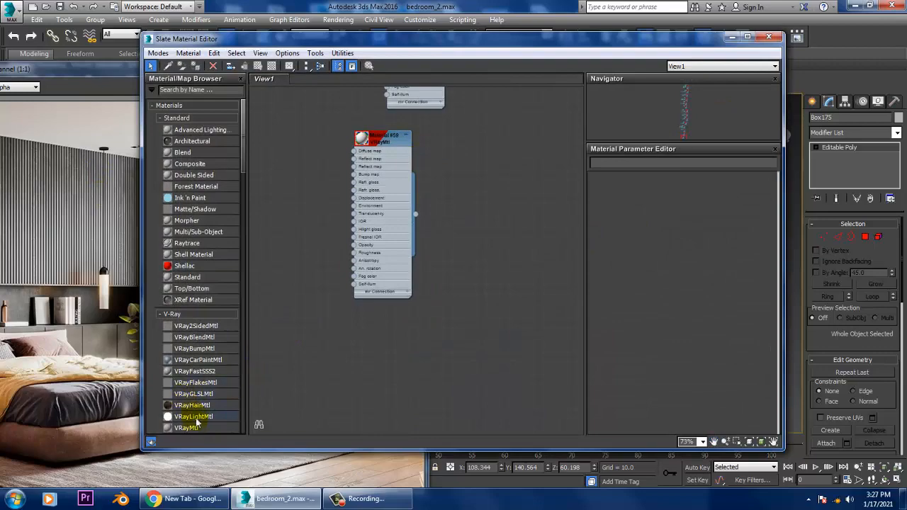
pyautogui.moveTo(198, 430); pyautogui.dragTo(513, 319)
pyautogui.doubleClick(513, 319)
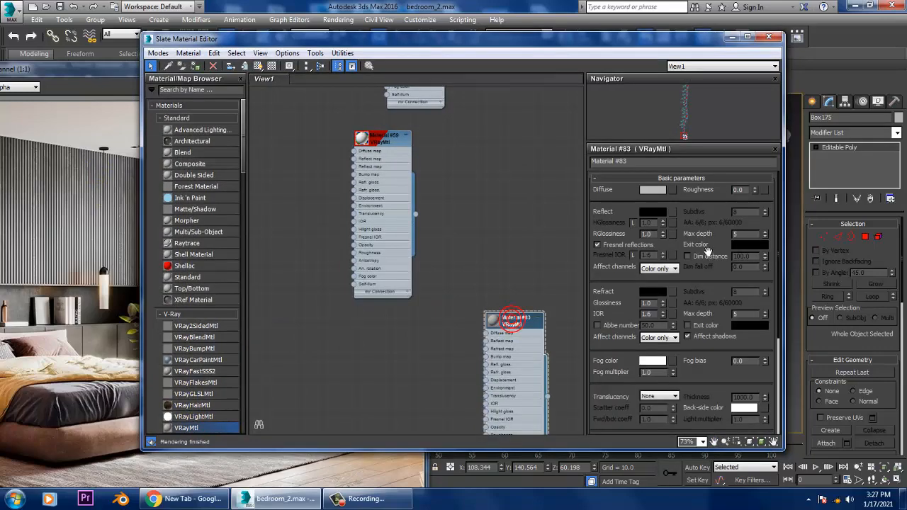
# Load the "book" image from the desktop's Bedroom Textures folder as a bitmap in the new material's diffuse map.
pyautogui.click(675, 191)
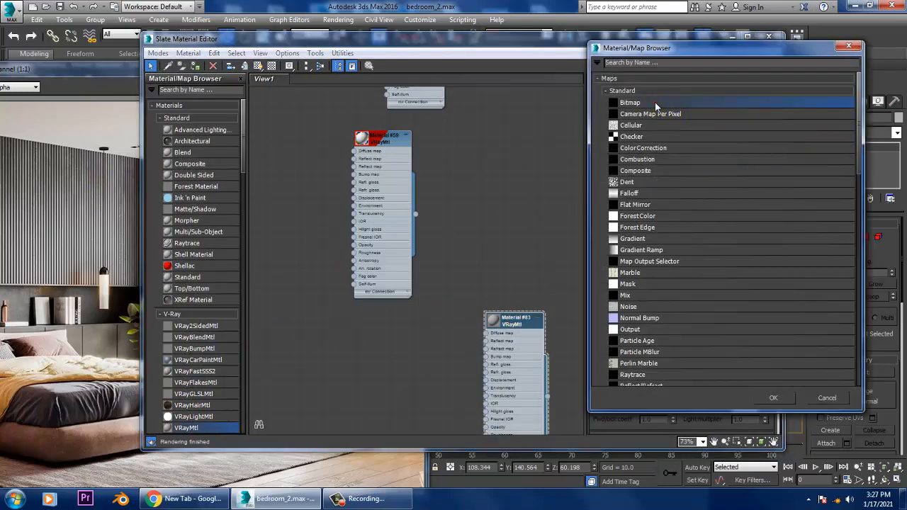
pyautogui.doubleClick(654, 102)
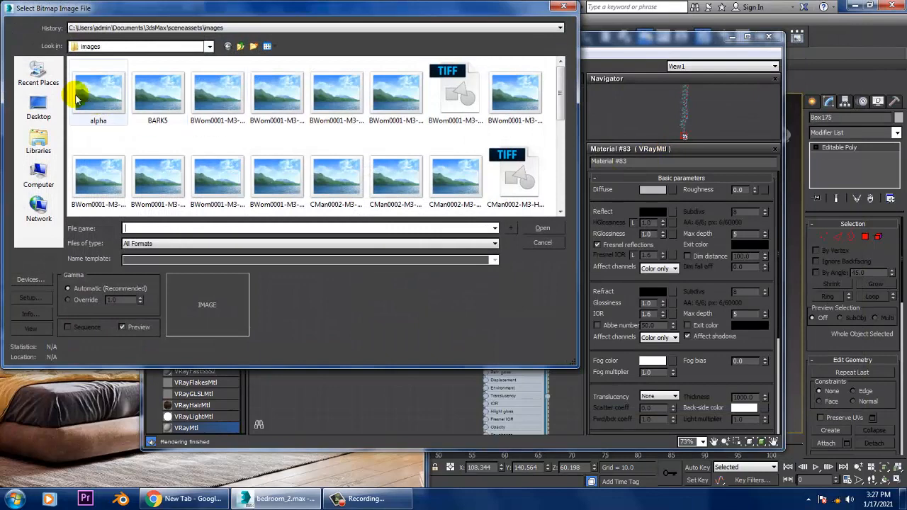
pyautogui.click(38, 106)
pyautogui.click(269, 137)
pyautogui.doubleClick(92, 68)
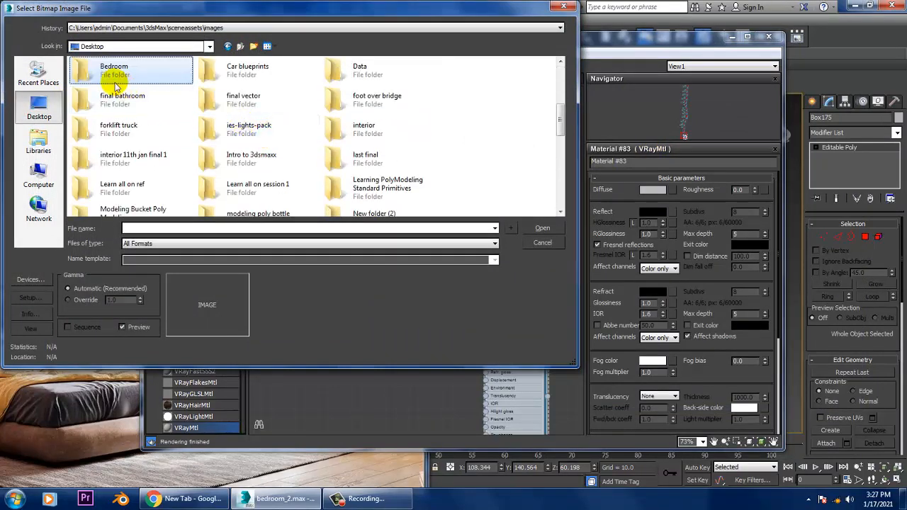
pyautogui.doubleClick(92, 97)
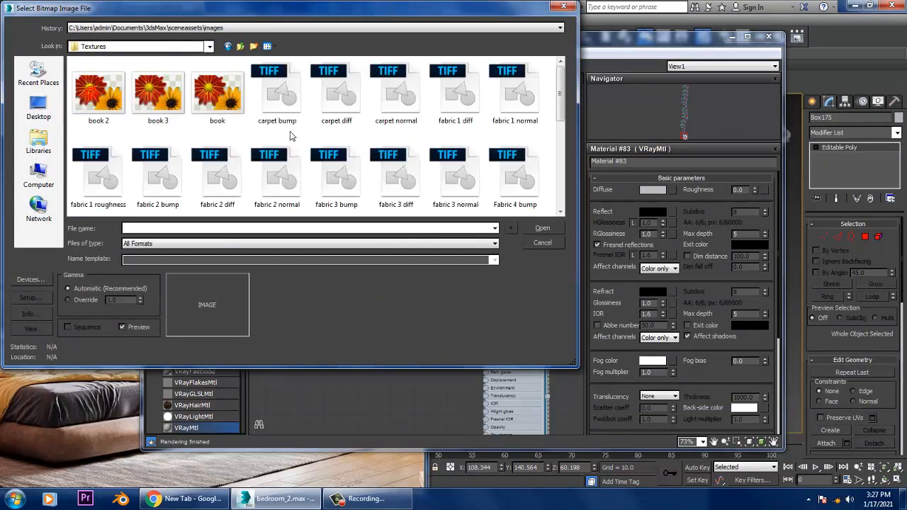
pyautogui.click(99, 92)
pyautogui.doubleClick(216, 99)
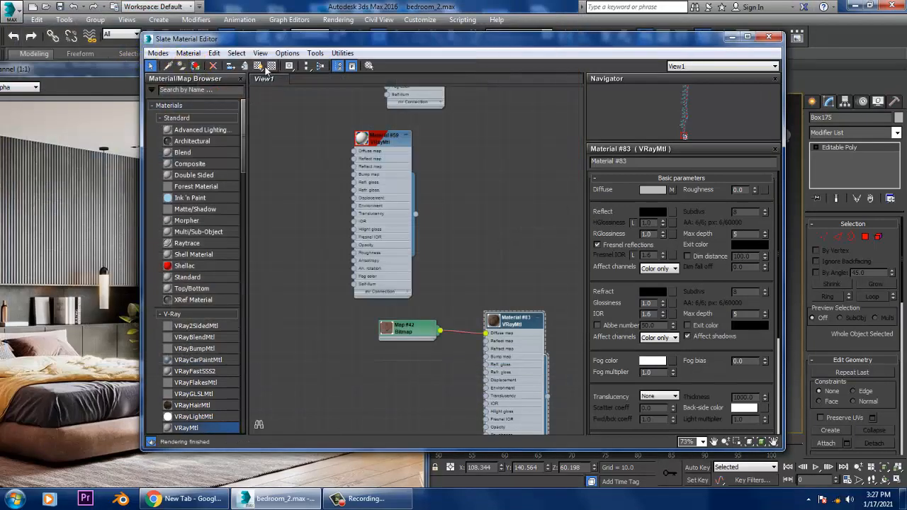
# Apply the new material to the isolated book and show its texture in the viewport.
pyautogui.click(258, 66)
pyautogui.click(733, 37)
pyautogui.moveTo(671, 269)
pyautogui.keyDown('alt'); pyautogui.mouseDown(button='middle')
pyautogui.moveTo(647, 256)
pyautogui.moveTo(672, 254)
pyautogui.moveTo(662, 276)
pyautogui.mouseUp(button='middle'); pyautogui.keyUp('alt')
# Add a UVW Map modifier with Box mapping to the book and set its width to 37.894.
pyautogui.click(896, 133)
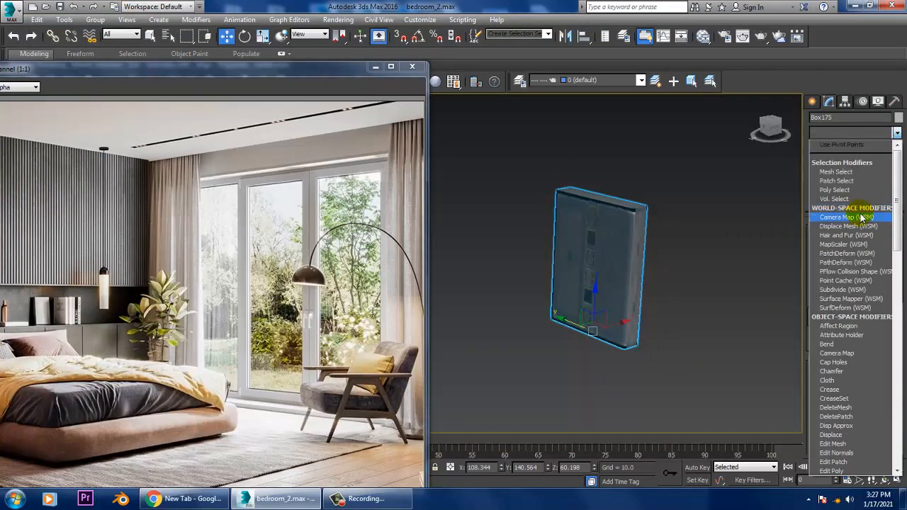
pyautogui.press('u')
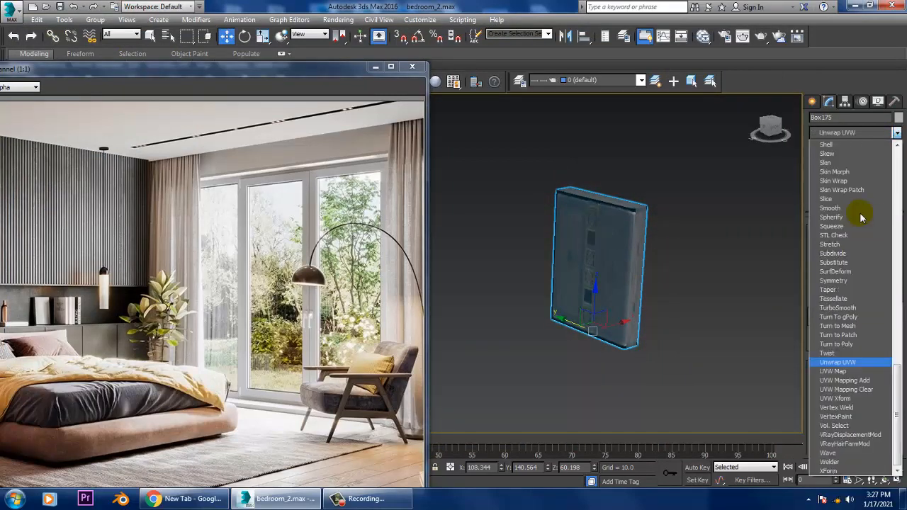
pyautogui.click(836, 372)
pyautogui.click(842, 286)
pyautogui.moveTo(674, 286)
pyautogui.keyDown('alt'); pyautogui.mouseDown(button='middle')
pyautogui.moveTo(662, 277)
pyautogui.moveTo(680, 292)
pyautogui.mouseUp(button='middle'); pyautogui.keyUp('alt')
pyautogui.moveTo(870, 340); pyautogui.dragTo(890, 22)
pyautogui.keyDown('alt'); pyautogui.moveTo(693, 254); pyautogui.dragTo(641, 259, button='middle'); pyautogui.keyUp('alt')
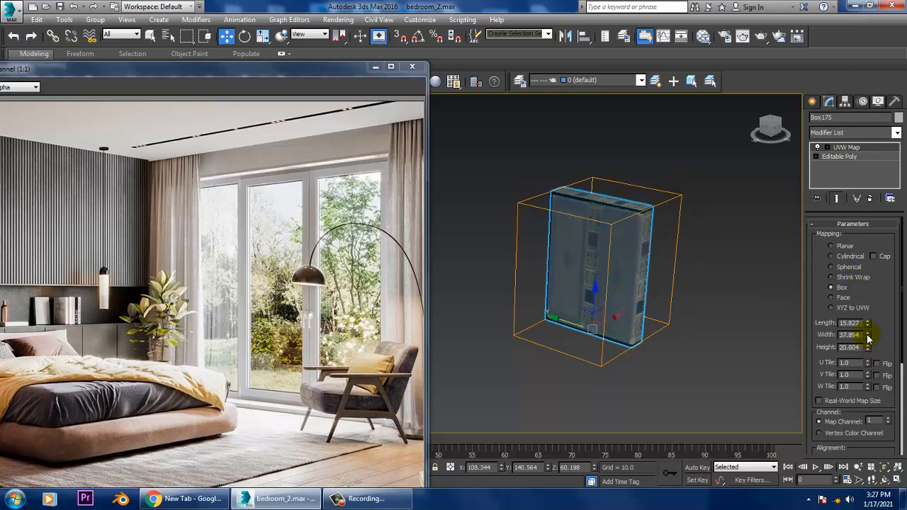
pyautogui.moveTo(867, 323); pyautogui.dragTo(887, 313)
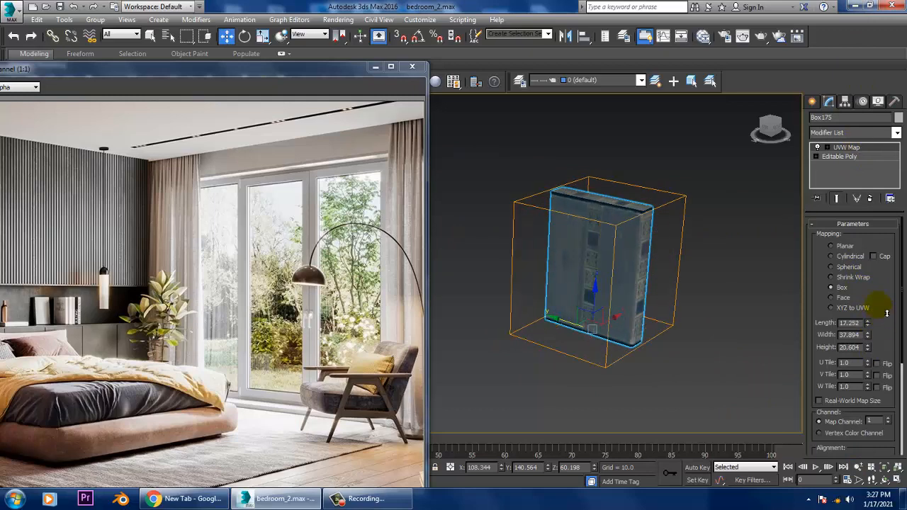
pyautogui.hotkey('ctrl', 'z')
pyautogui.keyDown('alt'); pyautogui.moveTo(704, 295); pyautogui.dragTo(683, 296, button='middle'); pyautogui.keyUp('alt')
# Convert the textured book to an Editable Poly and end its isolation.
pyautogui.rightClick(680, 146)
pyautogui.moveTo(751, 258)
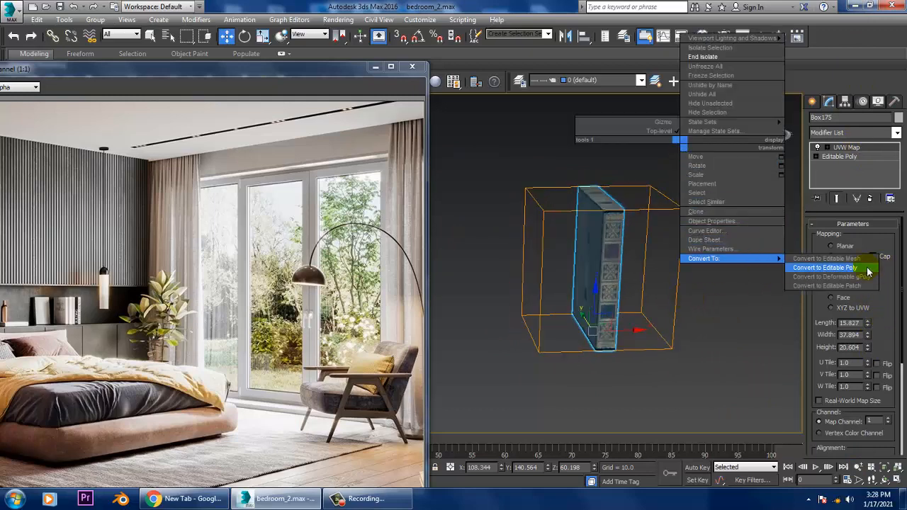
pyautogui.click(844, 260)
pyautogui.rightClick(682, 243)
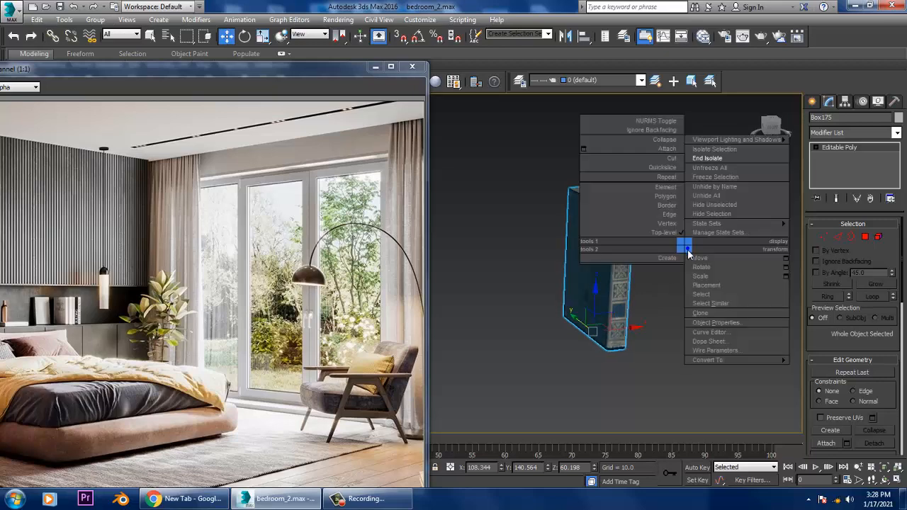
pyautogui.click(716, 156)
pyautogui.keyDown('alt'); pyautogui.moveTo(763, 224); pyautogui.dragTo(753, 213, button='middle'); pyautogui.keyUp('alt')
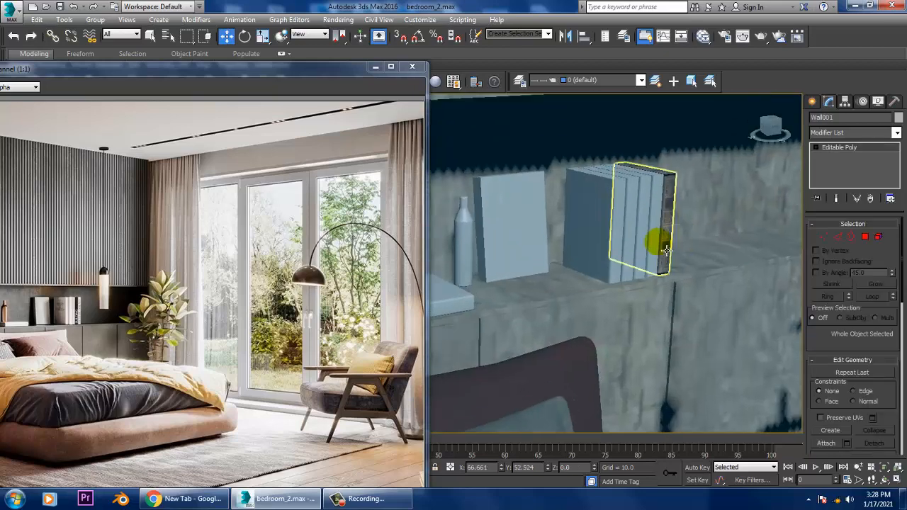
# Isolate the untextured book standing directly beside the textured one.
pyautogui.click(663, 225)
pyautogui.hotkey('alt', 'q')
pyautogui.keyDown('alt'); pyautogui.moveTo(654, 233); pyautogui.dragTo(611, 273, button='middle'); pyautogui.keyUp('alt')
pyautogui.moveTo(611, 274); pyautogui.dragTo(734, 251, button='middle')
pyautogui.scroll(-3, 733, 253)
# Create a second VRayMtl below the first book's material and open its parameters.
pyautogui.press('m')
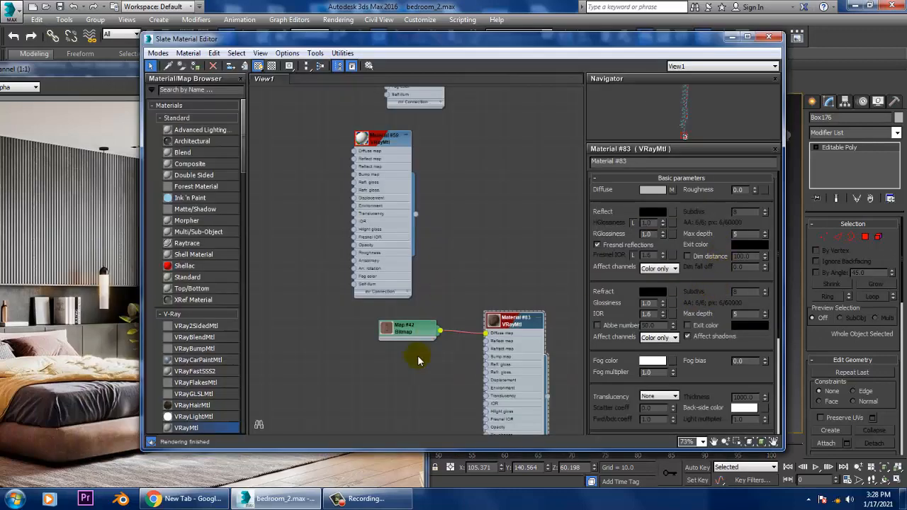
pyautogui.moveTo(493, 395); pyautogui.dragTo(457, 220, button='middle')
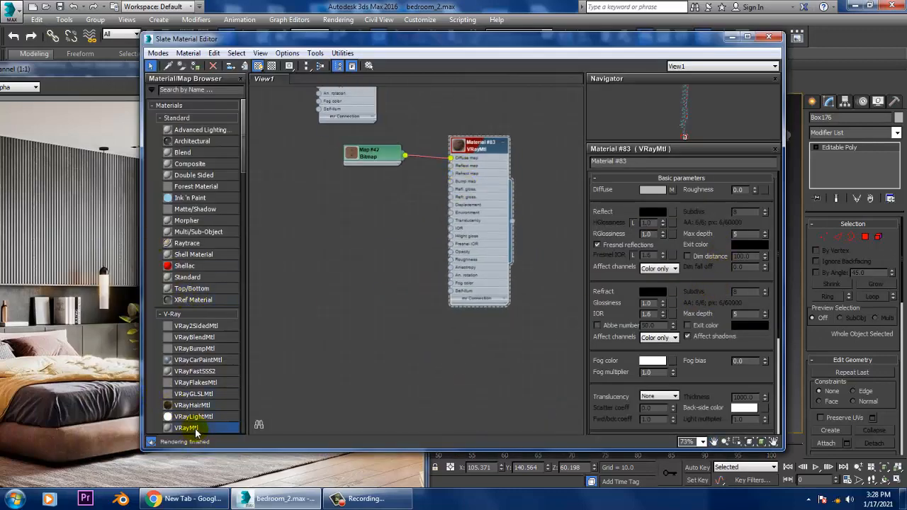
pyautogui.moveTo(361, 311); pyautogui.dragTo(363, 310)
pyautogui.doubleClick(363, 315)
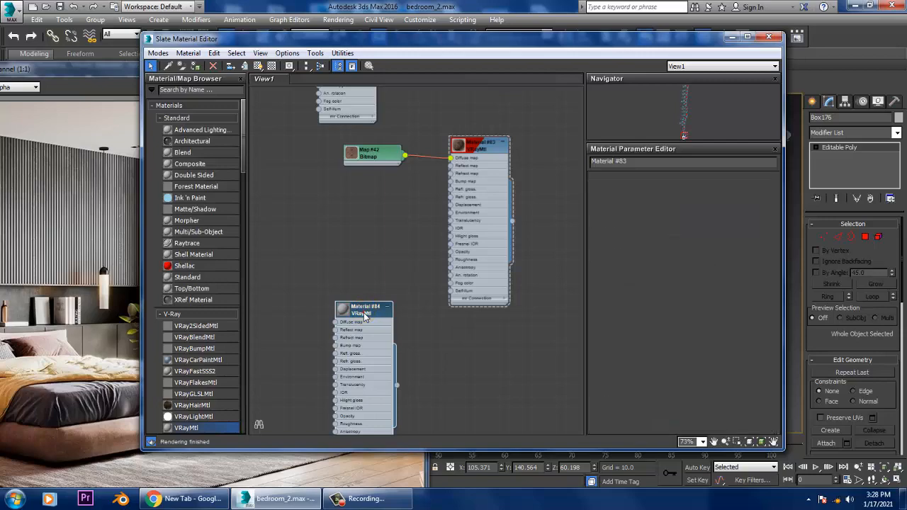
# Load "book 3" as the second material's diffuse bitmap and show it on the isolated book.
pyautogui.click(671, 191)
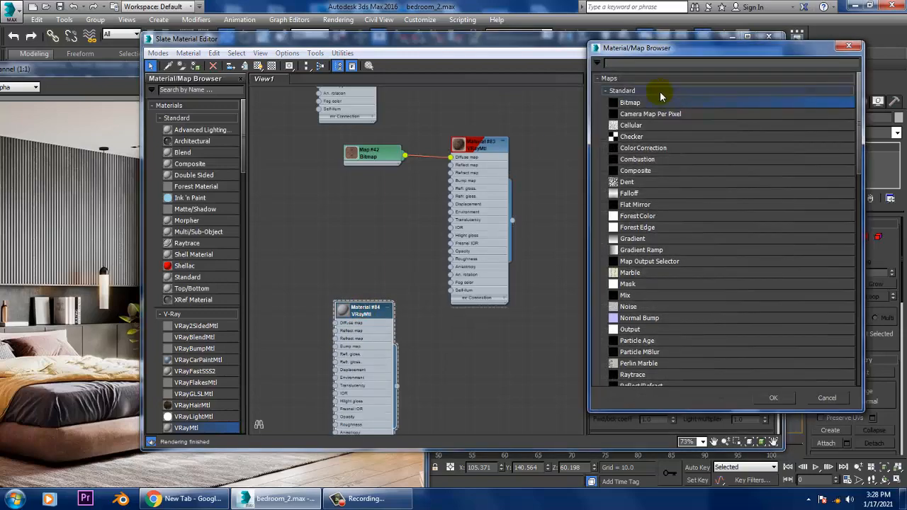
pyautogui.doubleClick(646, 104)
pyautogui.click(151, 104)
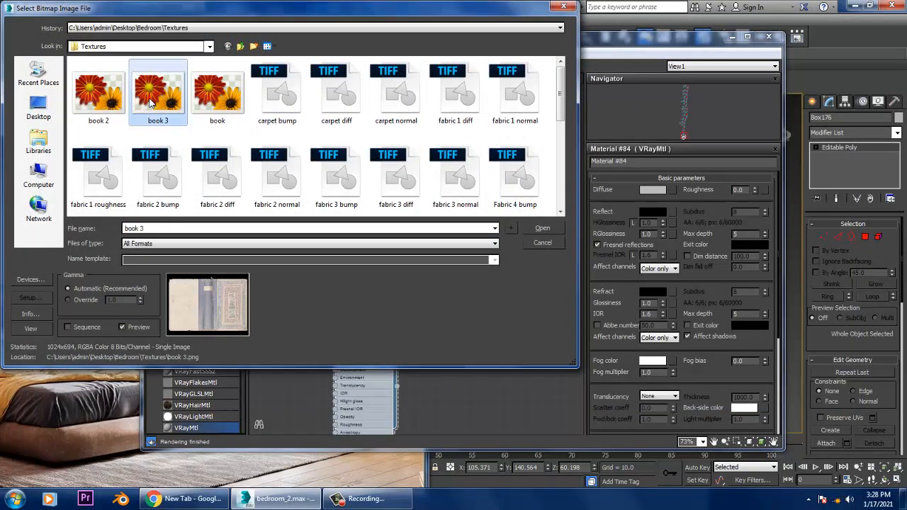
pyautogui.doubleClick(150, 104)
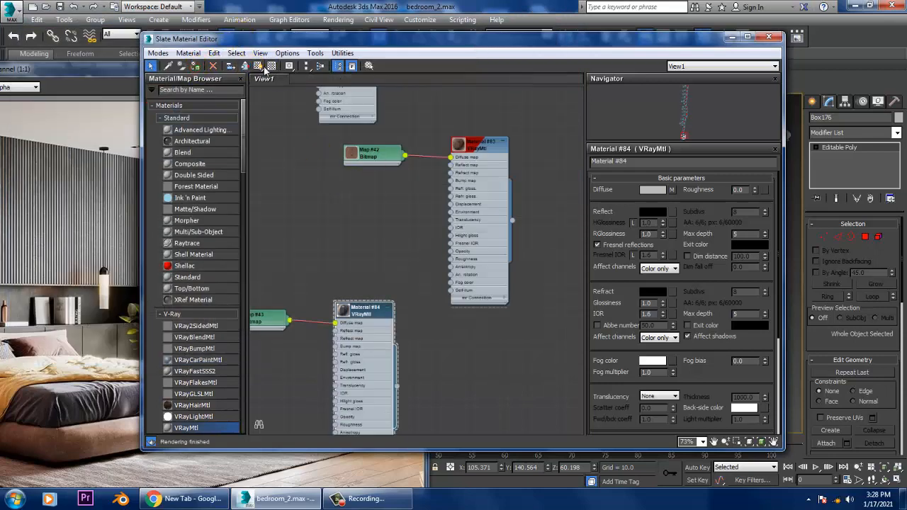
pyautogui.click(731, 39)
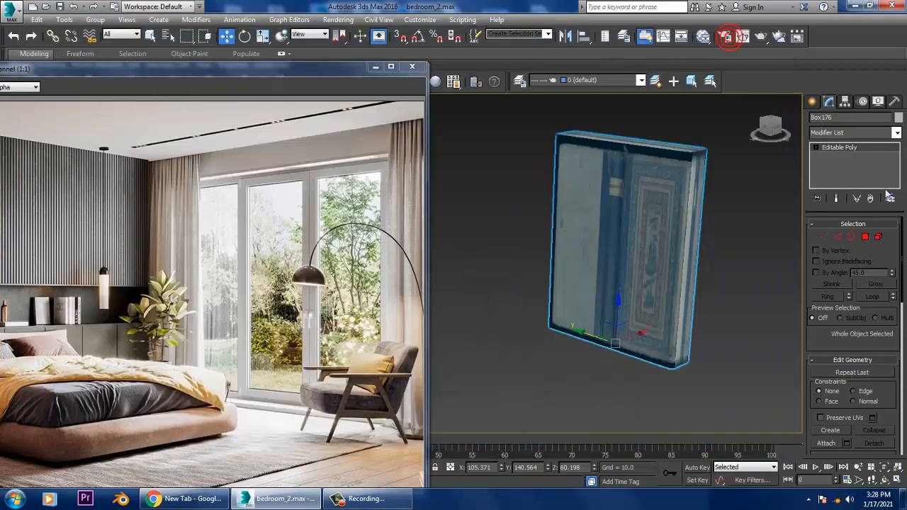
# Add a UVW Map modifier with Box mapping and width 54.404 to the second book, and end its isolation.
pyautogui.click(860, 140)
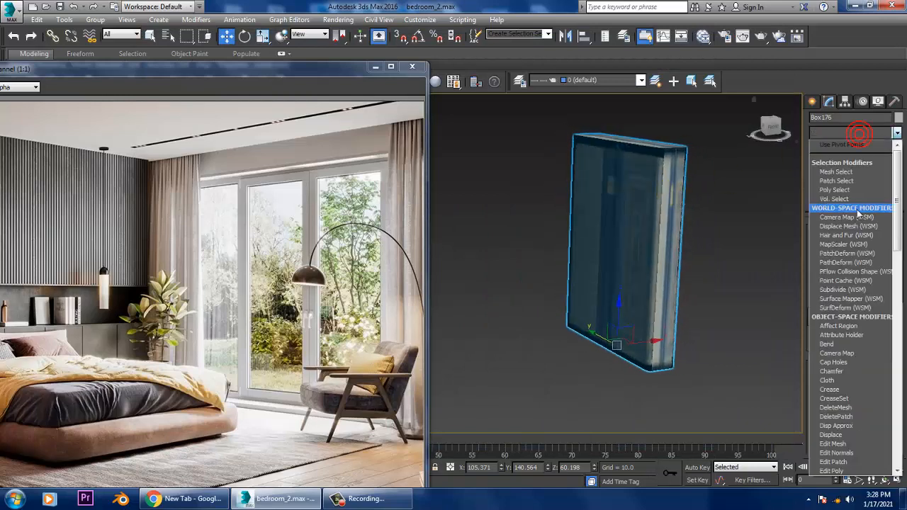
pyautogui.scroll(-5, 849, 333)
pyautogui.click(854, 372)
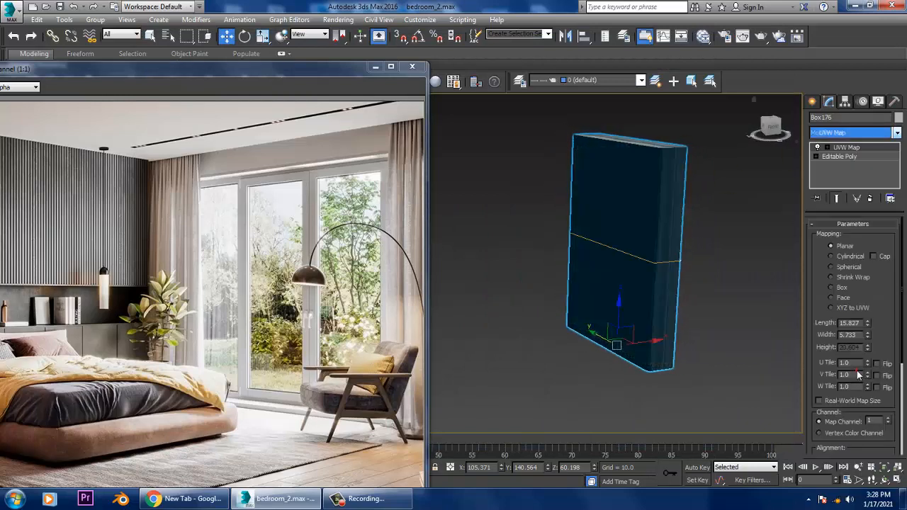
pyautogui.click(831, 287)
pyautogui.moveTo(867, 334); pyautogui.dragTo(835, 338)
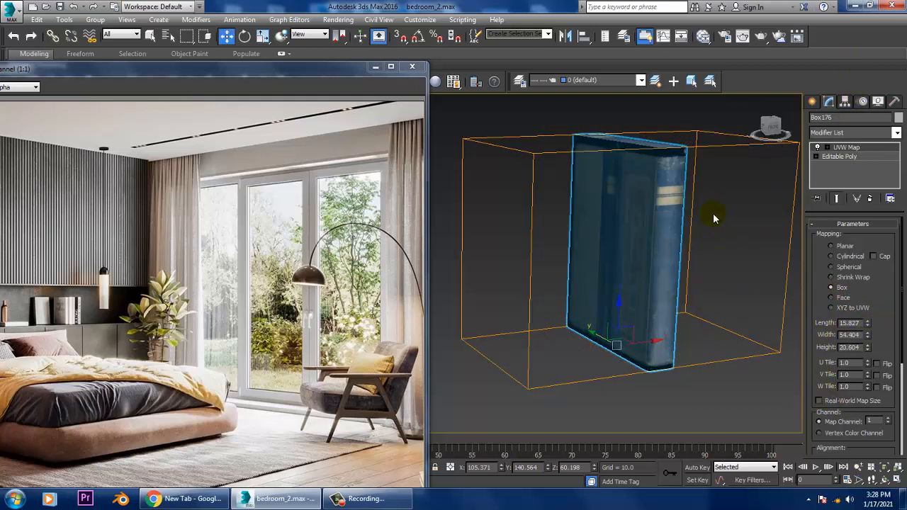
pyautogui.rightClick(569, 131)
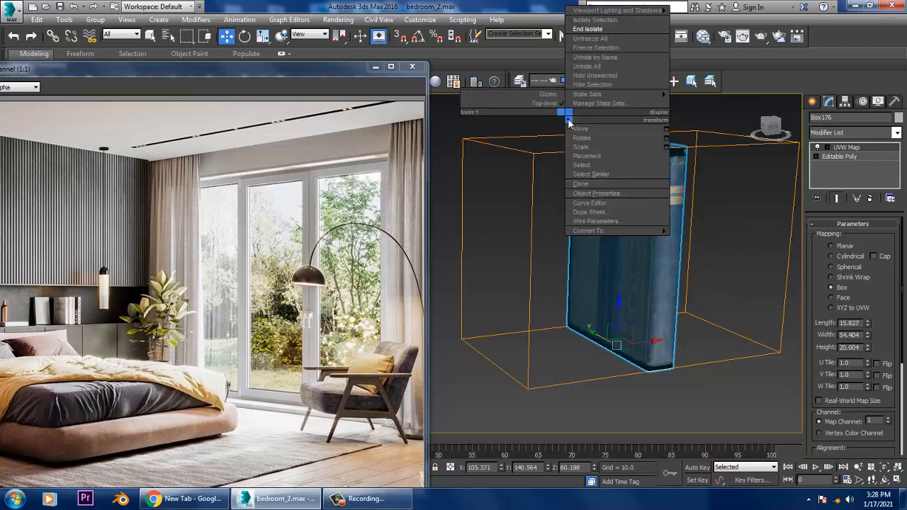
pyautogui.click(588, 33)
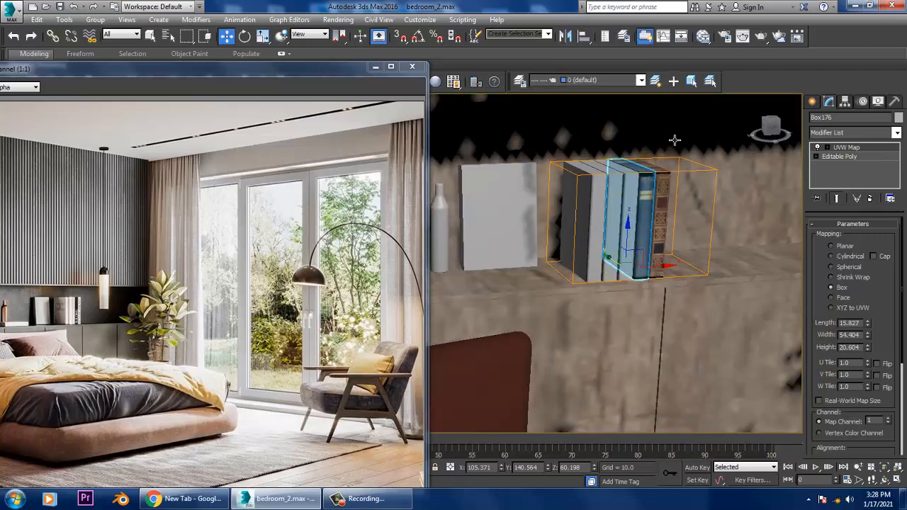
# Select the untextured book beside the blue one and create a third VRayMtl near the first two book materials.
pyautogui.click(671, 139)
pyautogui.scroll(2, 678, 210)
pyautogui.click(631, 209)
pyautogui.scroll(1, 642, 211)
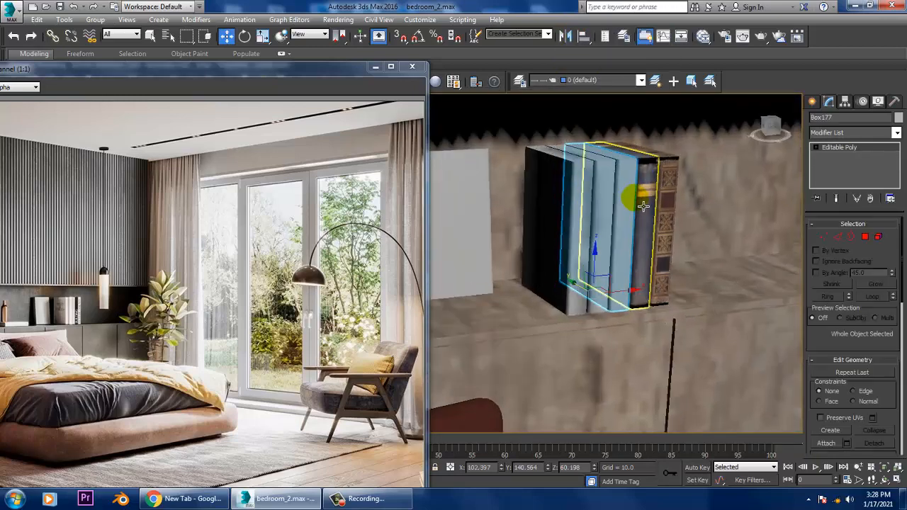
pyautogui.click(702, 36)
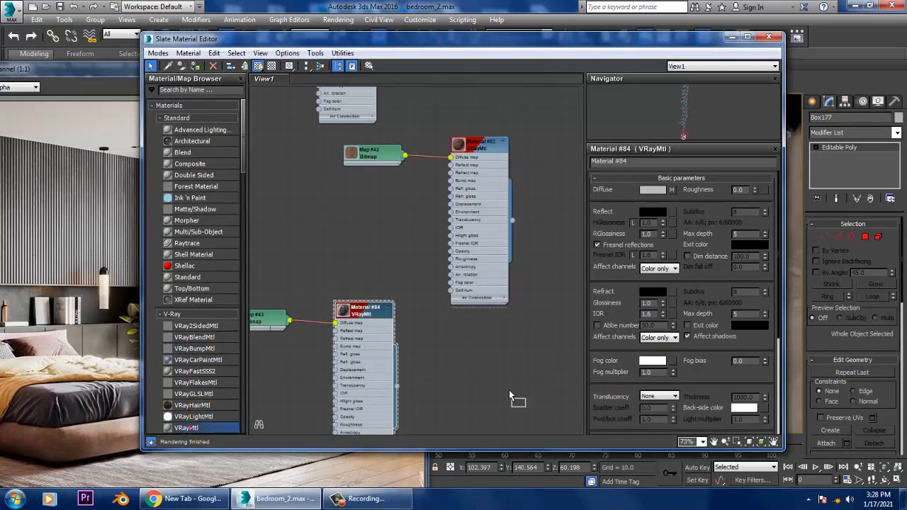
pyautogui.moveTo(509, 395); pyautogui.dragTo(509, 343)
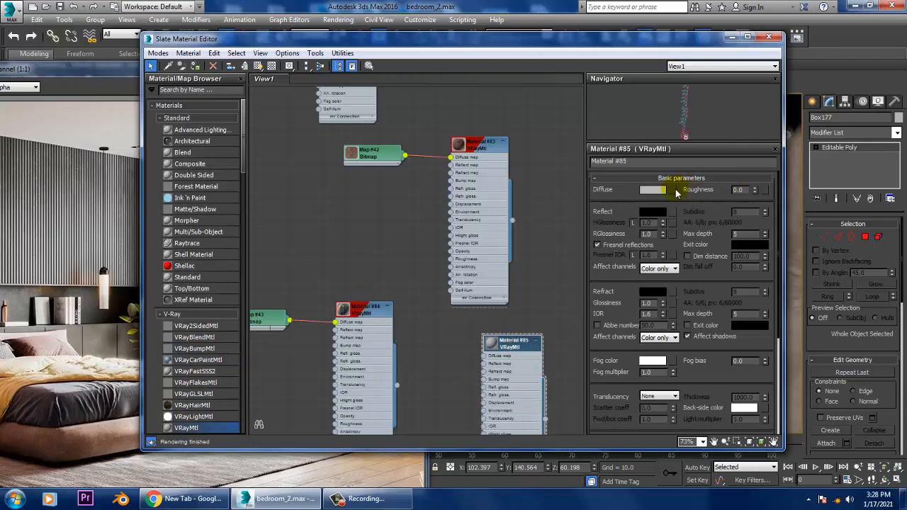
# Load a book cover bitmap as the new material's diffuse map, then assign it to the selected book and show it.
pyautogui.click(675, 190)
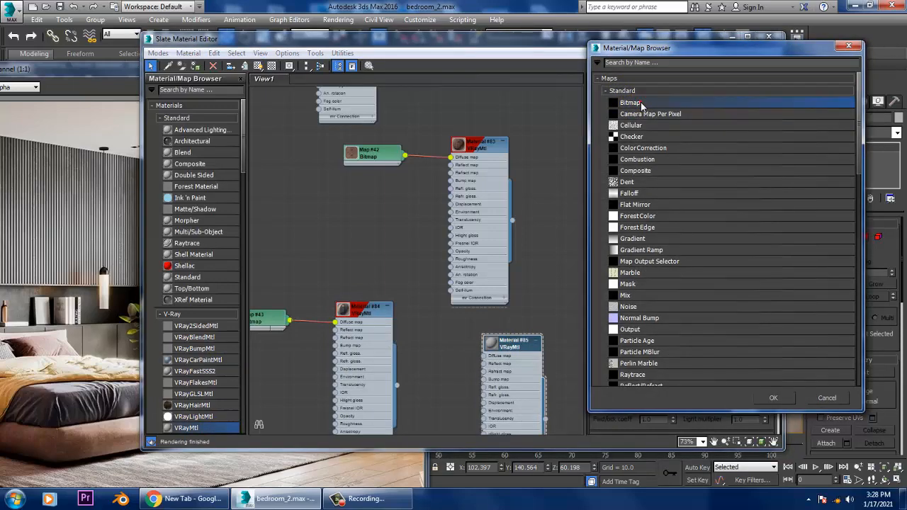
pyautogui.doubleClick(639, 103)
pyautogui.doubleClick(102, 96)
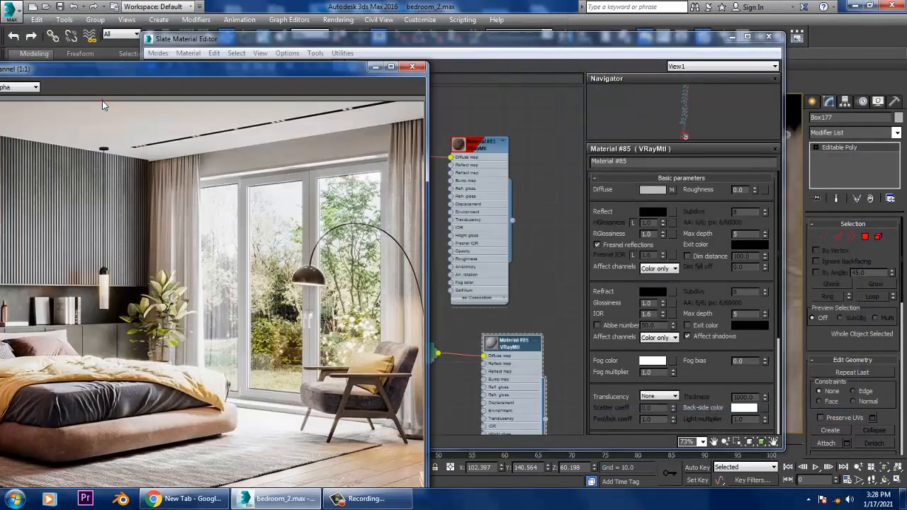
pyautogui.click(507, 40)
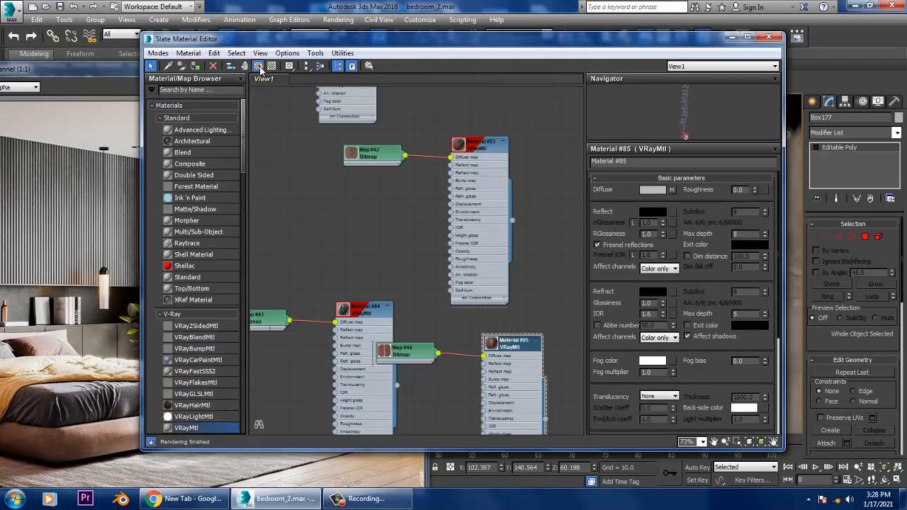
pyautogui.click(770, 35)
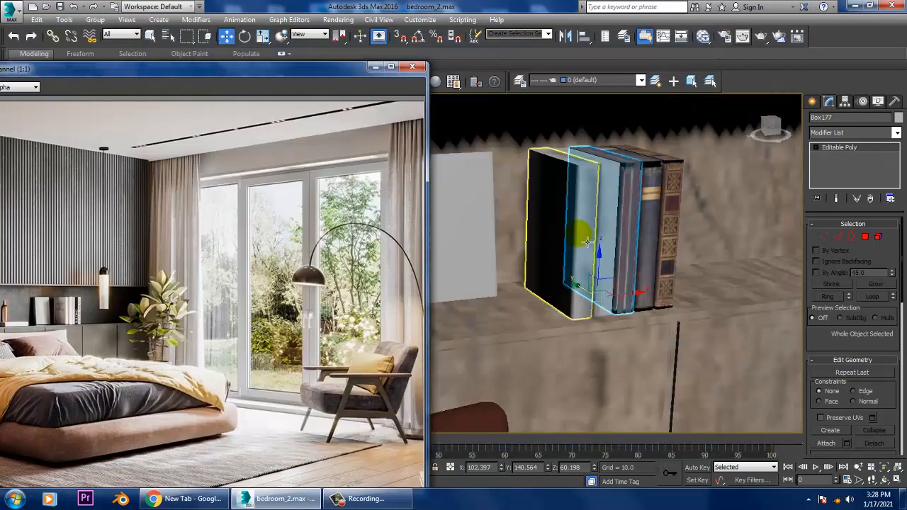
pyautogui.scroll(3, 700, 216)
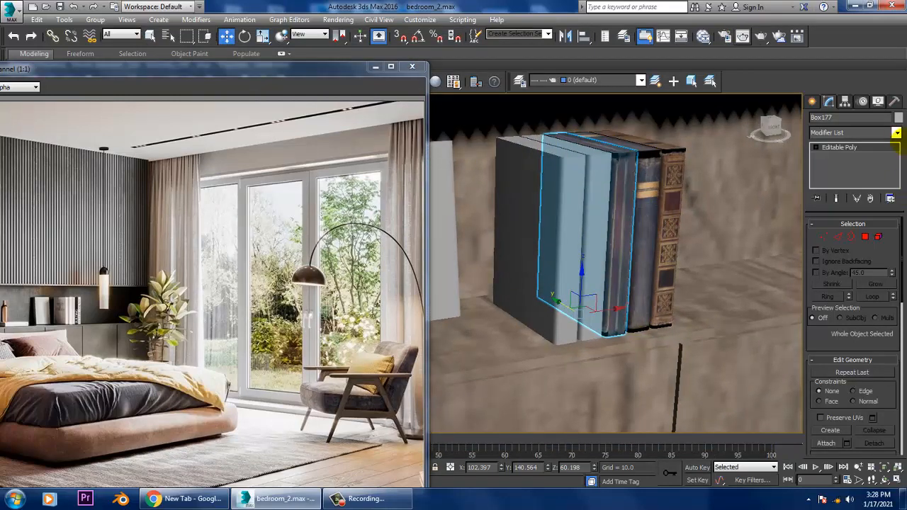
# Add a UVW Map modifier with Box mapping to the third book and set its width to 64.78.
pyautogui.click(896, 132)
pyautogui.scroll(-10, 864, 234)
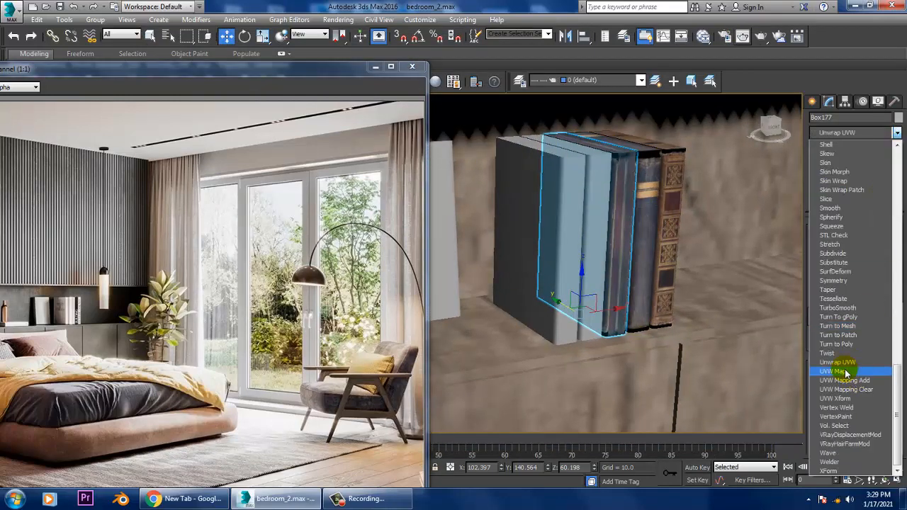
pyautogui.click(846, 371)
pyautogui.click(831, 287)
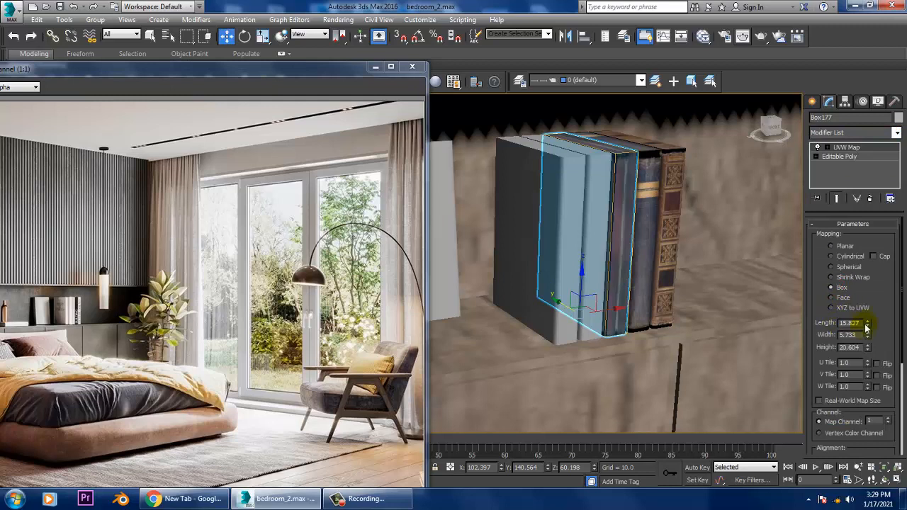
pyautogui.moveTo(868, 347); pyautogui.dragTo(858, 276)
pyautogui.hotkey('ctrl', 'z')
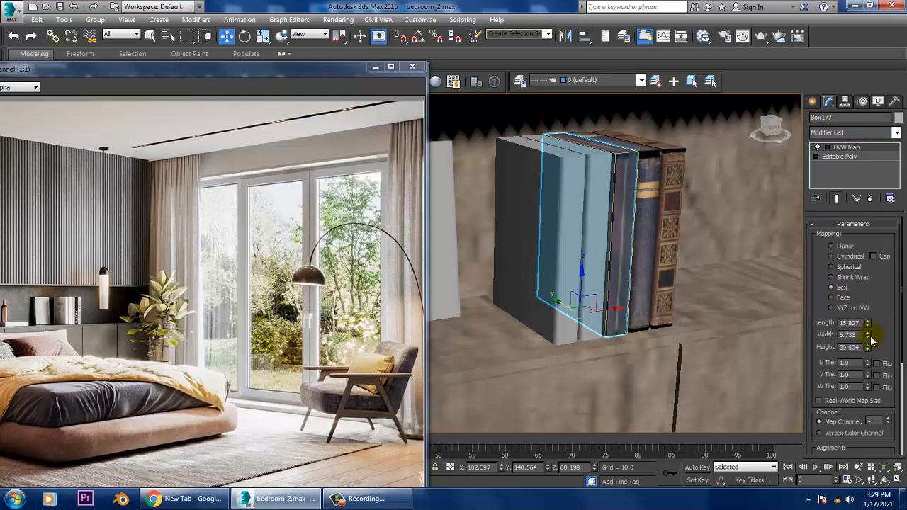
pyautogui.moveTo(868, 336); pyautogui.dragTo(480, 312)
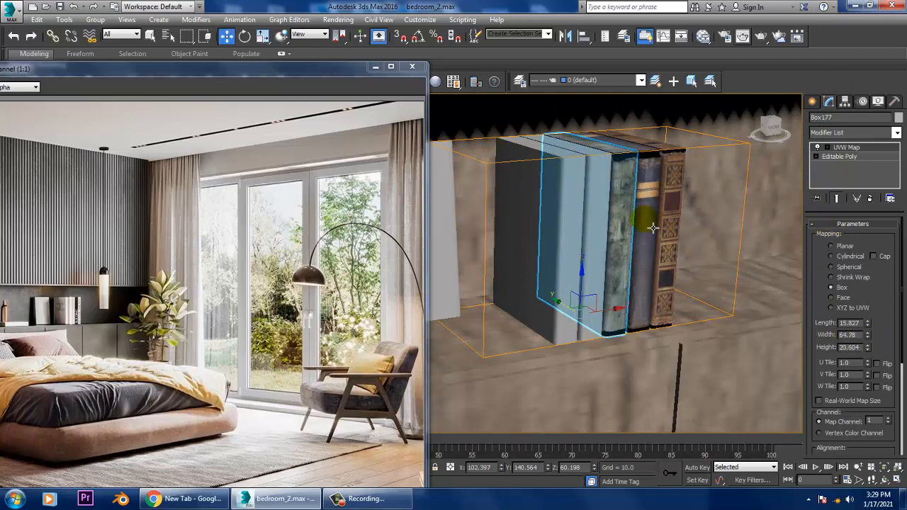
# Convert the third book to Editable Poly to collapse its UVW Map modifier.
pyautogui.rightClick(620, 227)
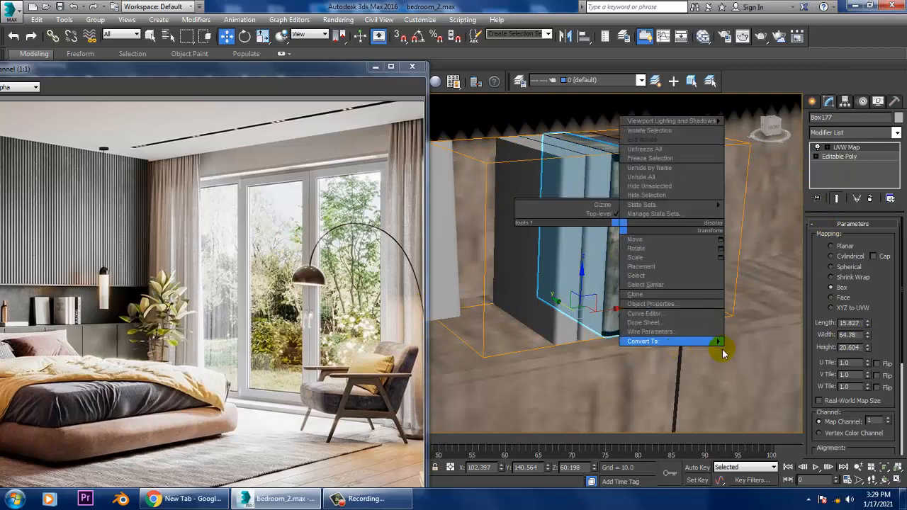
pyautogui.moveTo(716, 345)
pyautogui.click(768, 350)
pyautogui.click(761, 333)
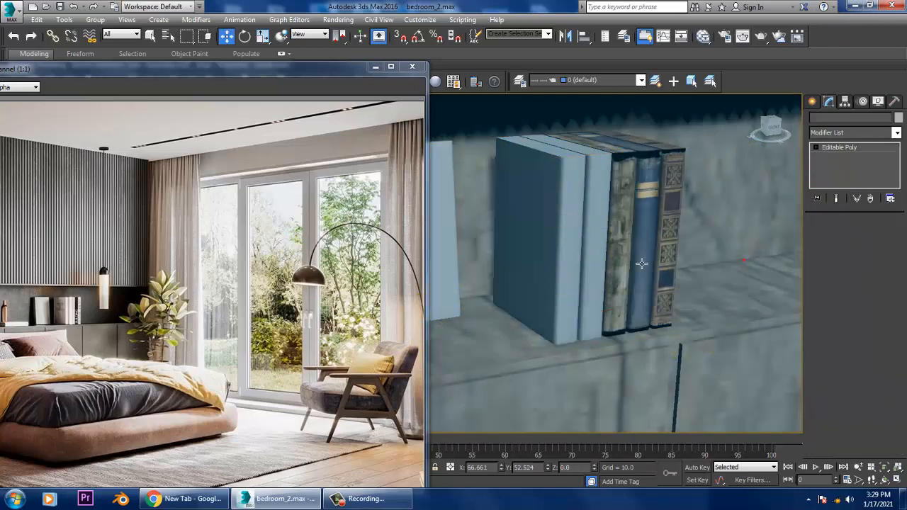
# Delete the two remaining untextured books at the end of the row.
pyautogui.click(601, 250)
pyautogui.press('Delete')
pyautogui.click(583, 256)
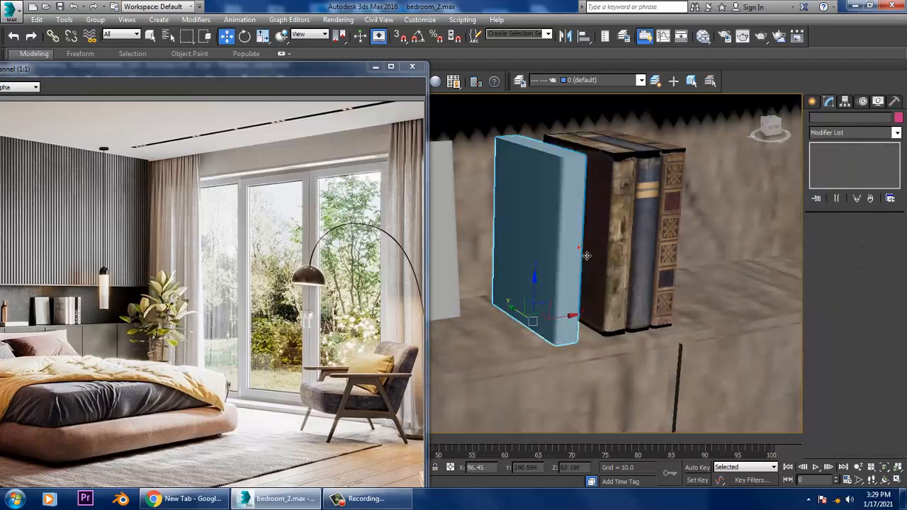
pyautogui.press('Delete')
# Copy the blue book along the shelf into the space beside the third textured book.
pyautogui.click(668, 248)
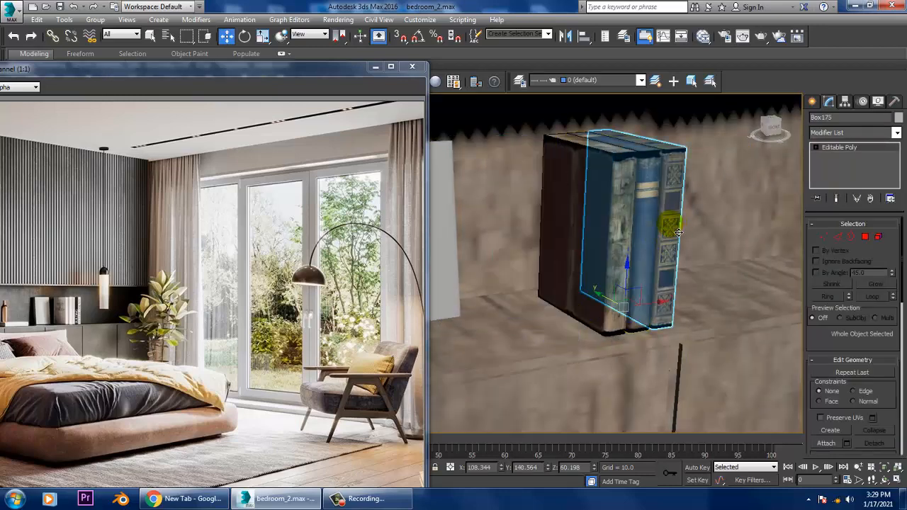
pyautogui.click(650, 273)
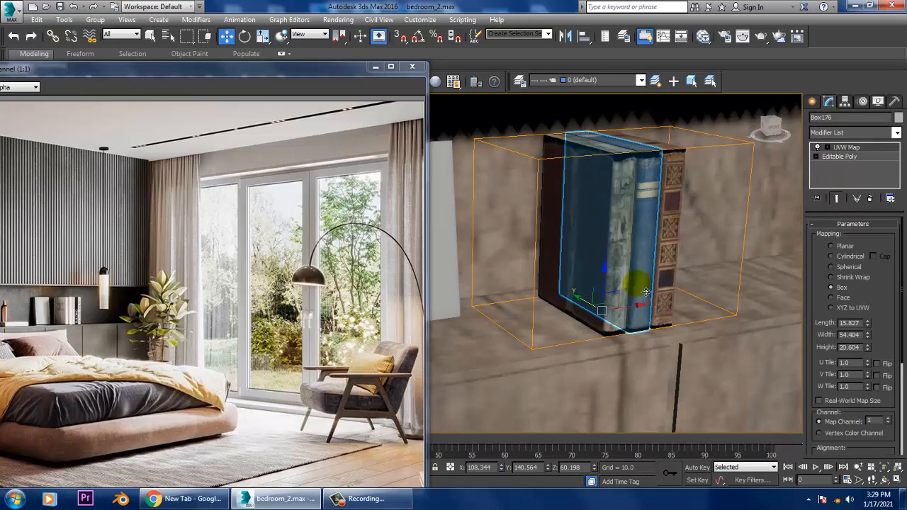
pyautogui.moveTo(638, 325)
pyautogui.mouseDown()
pyautogui.moveTo(575, 317)
pyautogui.moveTo(594, 310)
pyautogui.mouseUp()
pyautogui.click(440, 303)
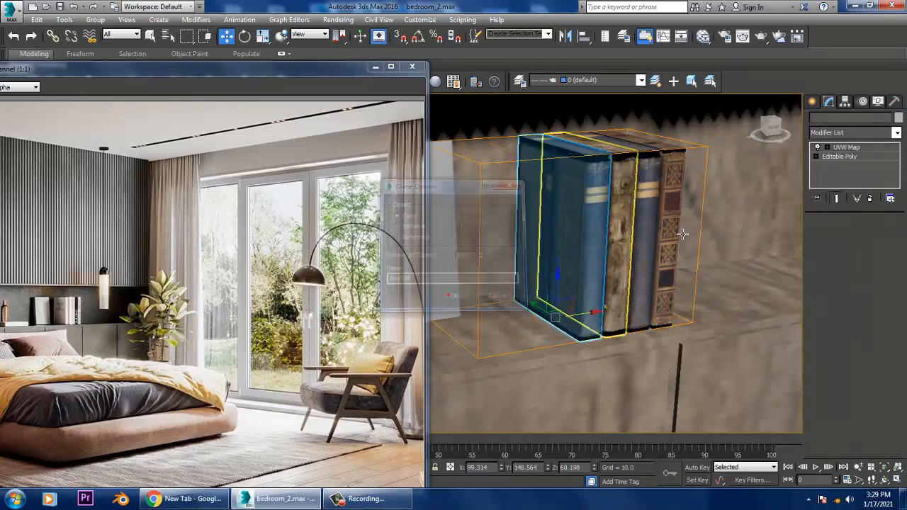
# Copy the ornate brown book along the shelf to the open end of the row.
pyautogui.click(676, 242)
pyautogui.moveTo(663, 312)
pyautogui.keyDown('shift'); pyautogui.mouseDown()
pyautogui.moveTo(533, 309)
pyautogui.moveTo(555, 306)
pyautogui.mouseUp(); pyautogui.keyUp('shift')
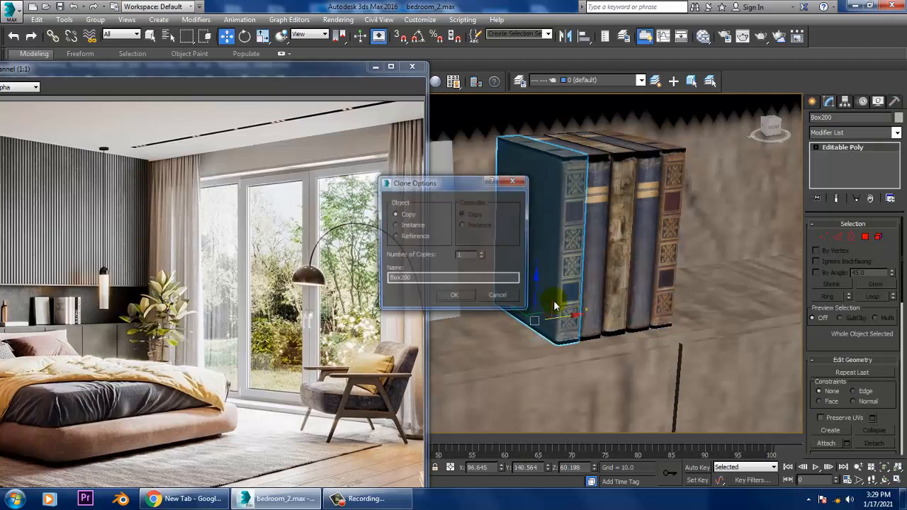
pyautogui.click(456, 300)
# Delete the large untextured upright box standing between the bottle and the book row.
pyautogui.scroll(-3, 456, 301)
pyautogui.moveTo(458, 300); pyautogui.dragTo(648, 274, button='middle')
pyautogui.scroll(3, 648, 273)
pyautogui.moveTo(697, 260); pyautogui.dragTo(615, 274, button='middle')
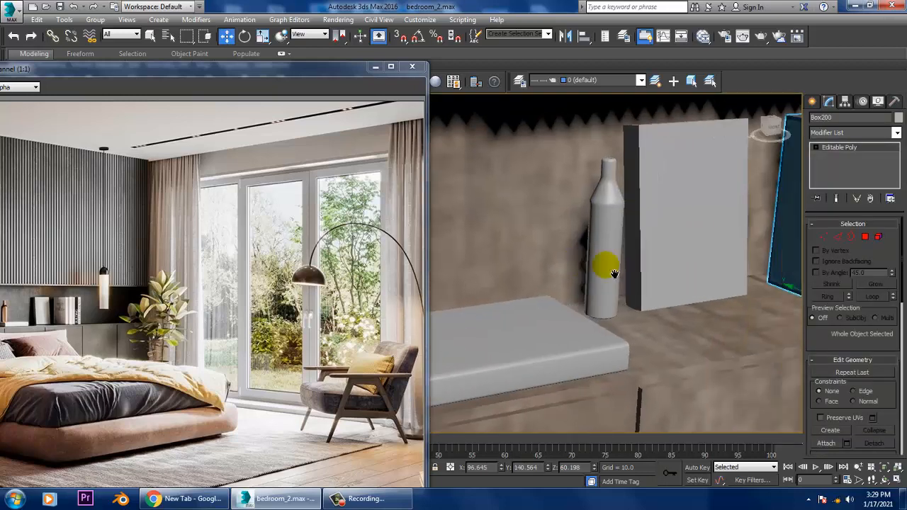
pyautogui.click(577, 251)
pyautogui.press('Delete')
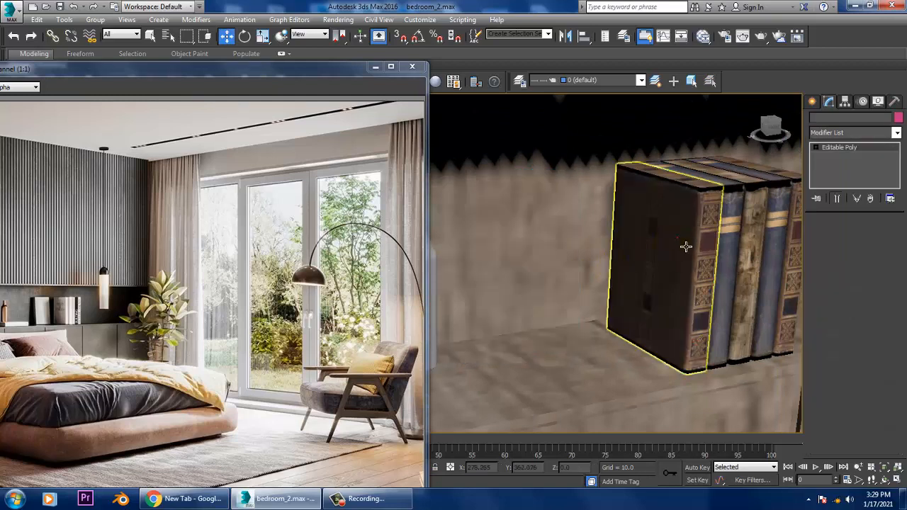
# Clone the end book rotated -90 degrees about Z and move the copy to the space beside the bottle.
pyautogui.click(677, 238)
pyautogui.press('e')
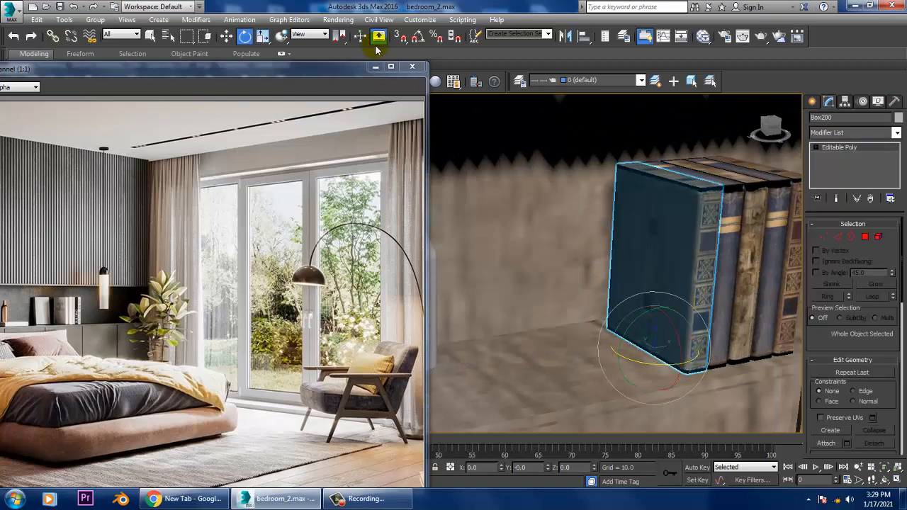
pyautogui.keyDown('shift'); pyautogui.moveTo(678, 376); pyautogui.dragTo(575, 353); pyautogui.keyUp('shift')
pyautogui.click(453, 292)
pyautogui.press('w')
# Tilt the front-facing book copy sideways by about 13.5 degrees.
pyautogui.press('e')
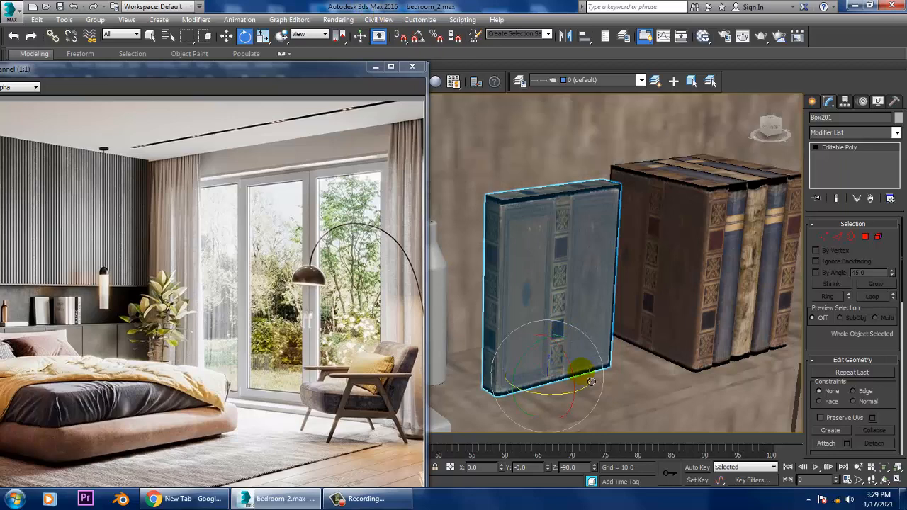
pyautogui.moveTo(574, 373); pyautogui.dragTo(562, 324)
pyautogui.keyDown('alt'); pyautogui.moveTo(562, 324); pyautogui.dragTo(598, 329, button='middle'); pyautogui.keyUp('alt')
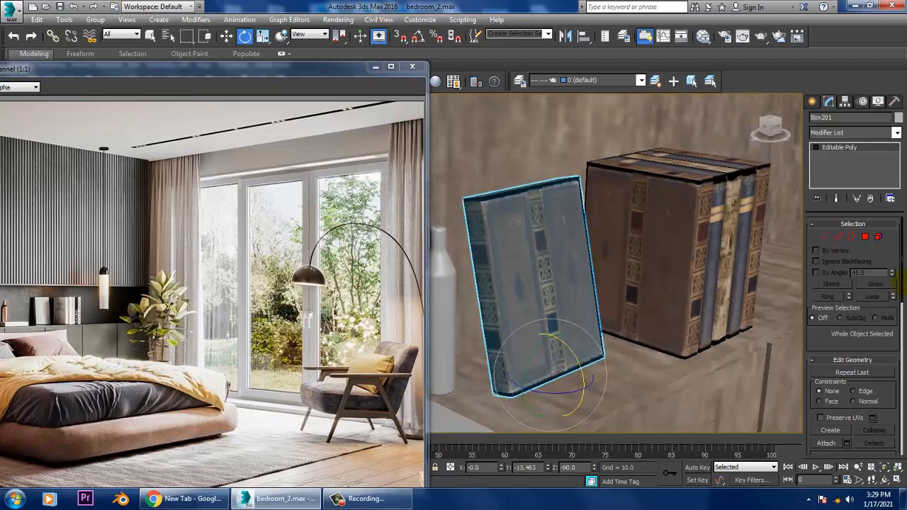
pyautogui.press('w')
# Select the tilted book's front cover polygon and add a UVW Map modifier with Box mapping to it.
pyautogui.click(865, 239)
pyautogui.click(553, 268)
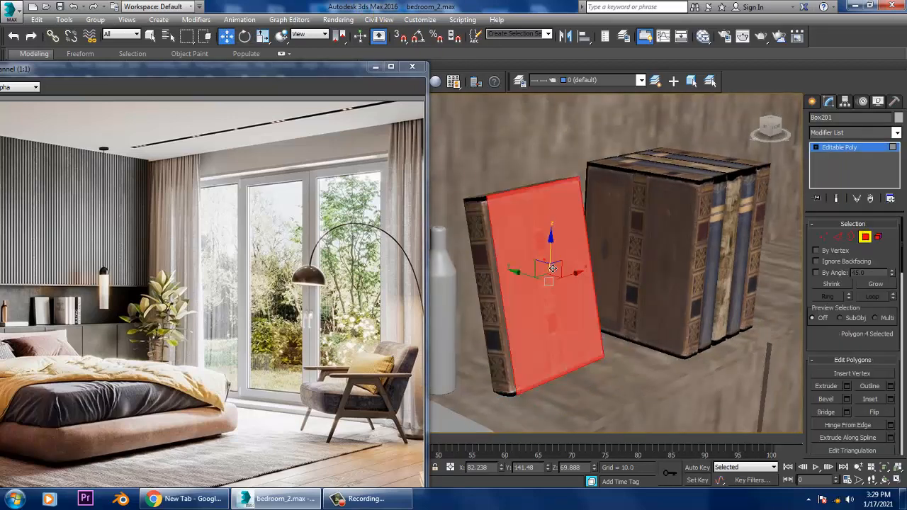
pyautogui.click(897, 132)
pyautogui.press('u')
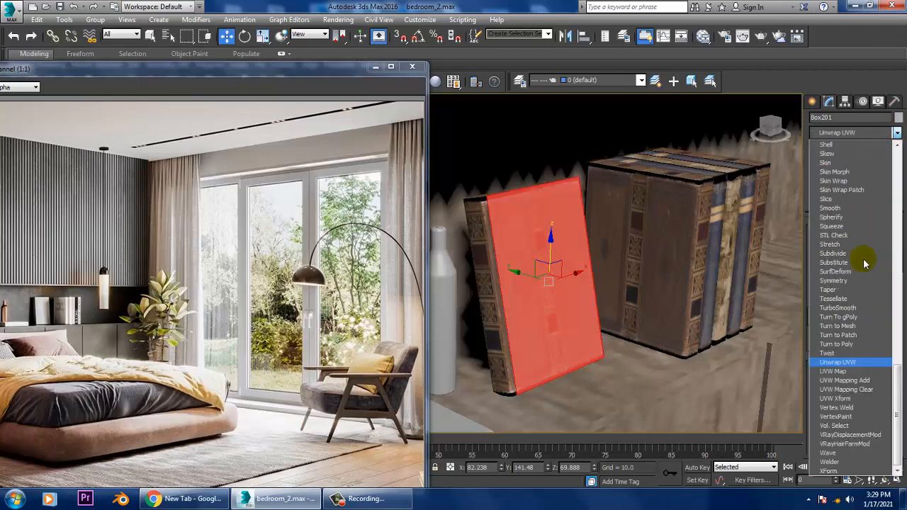
pyautogui.click(839, 370)
pyautogui.click(840, 289)
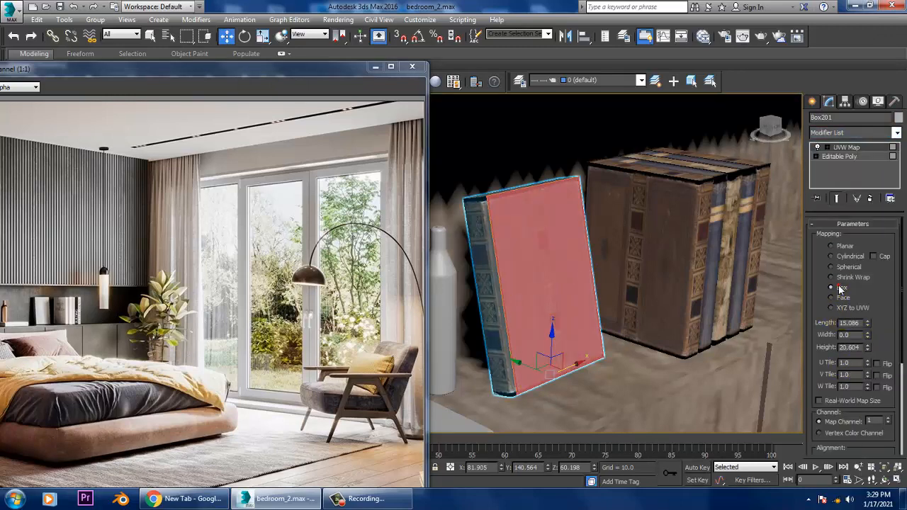
# Adjust the front cover's mapping length to -20.97.
pyautogui.rightClick(866, 334)
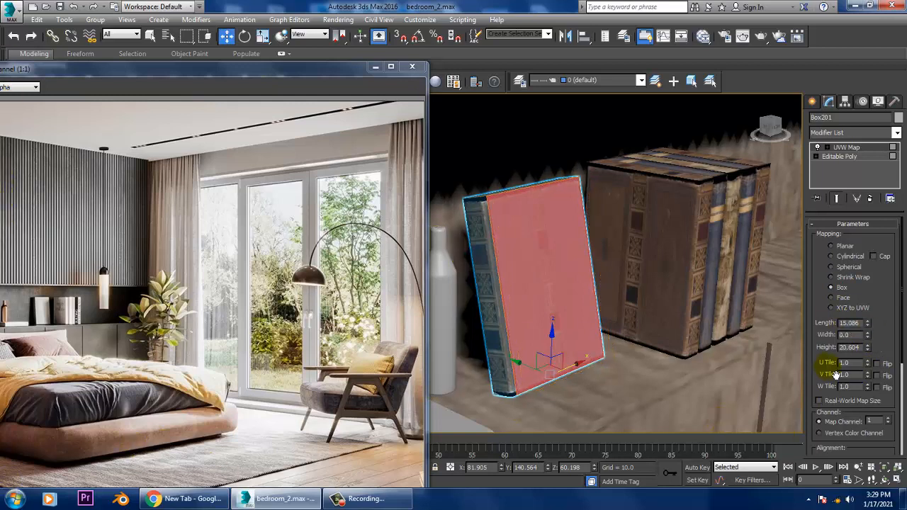
pyautogui.moveTo(867, 335); pyautogui.dragTo(868, 224)
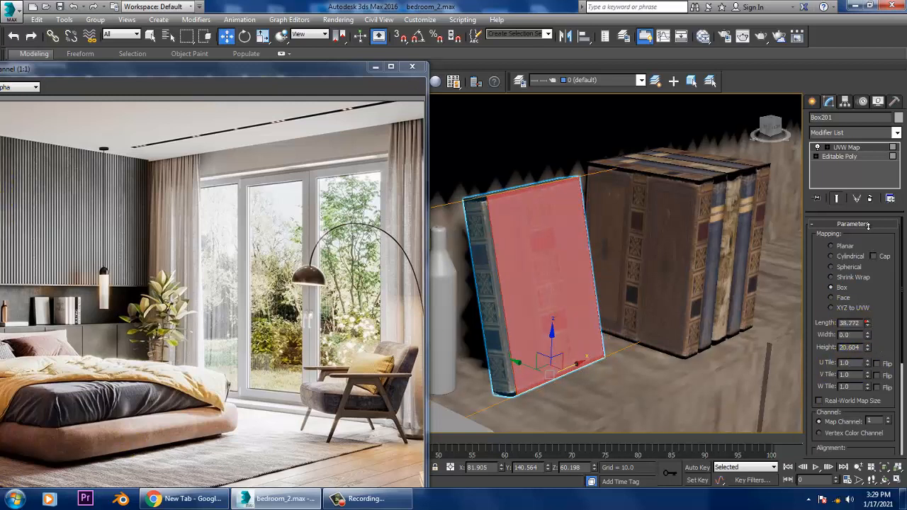
pyautogui.moveTo(891, 460); pyautogui.dragTo(106, 461)
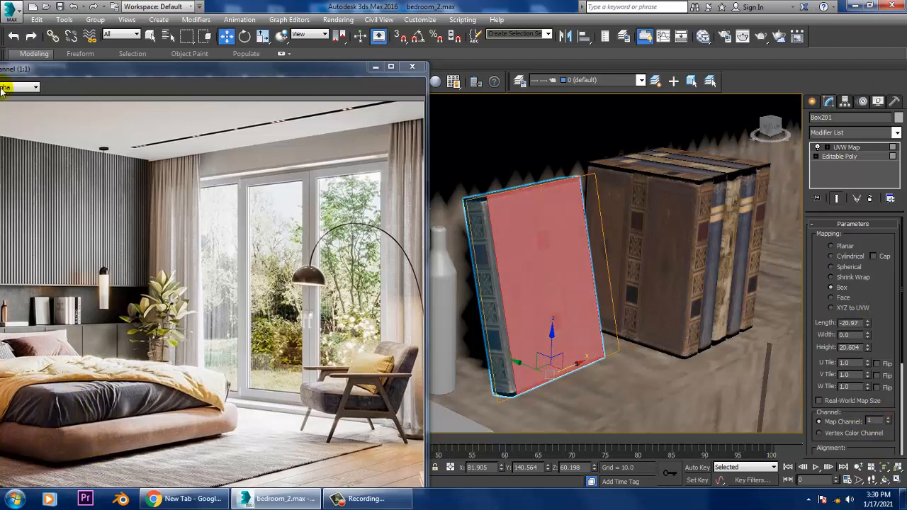
pyautogui.click(701, 121)
pyautogui.scroll(-8, 572, 277)
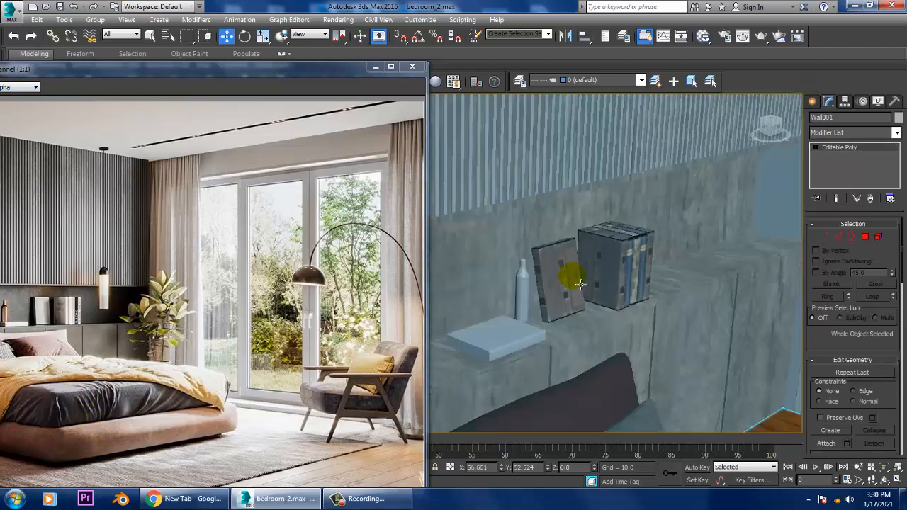
pyautogui.click(824, 236)
pyautogui.scroll(5, 472, 242)
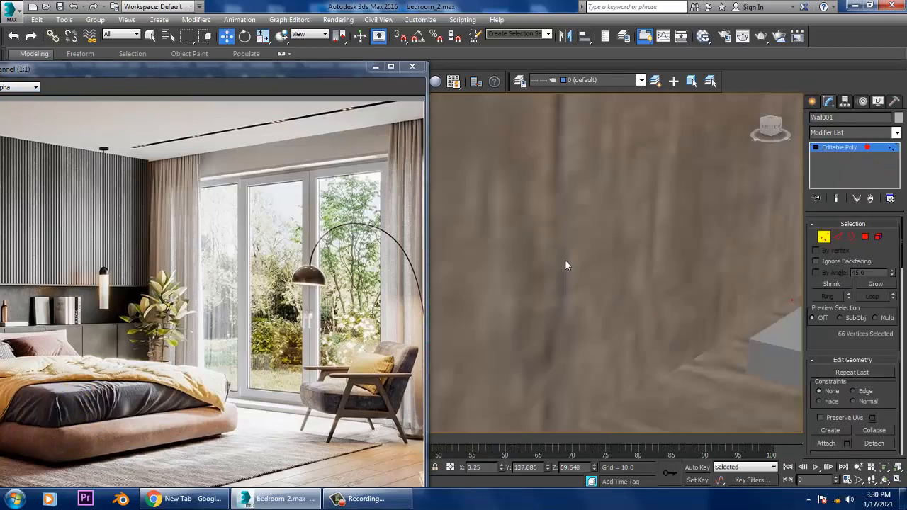
pyautogui.scroll(-7, 671, 251)
pyautogui.moveTo(615, 253); pyautogui.dragTo(633, 271, button='middle')
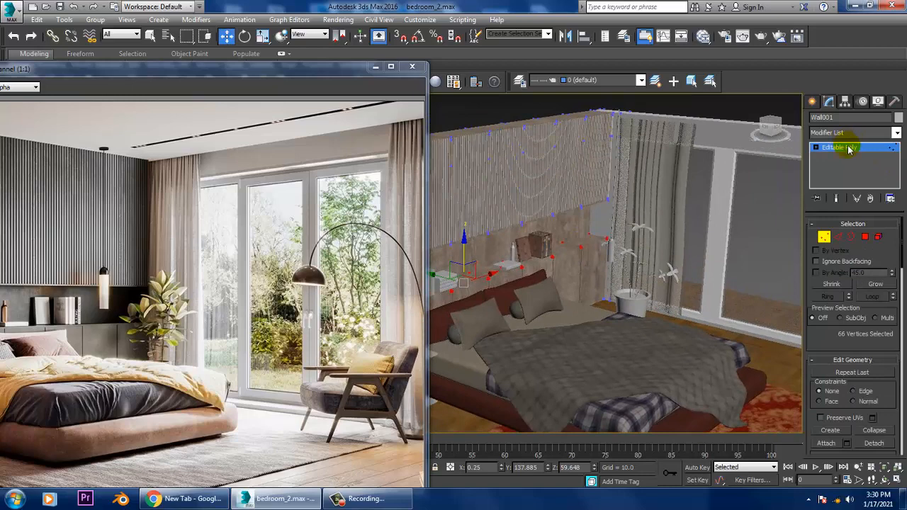
pyautogui.click(849, 148)
# Convert the tilted book beside the bottle to an Editable Poly and shift it slightly towards the bottle.
pyautogui.click(530, 244)
pyautogui.scroll(10, 539, 244)
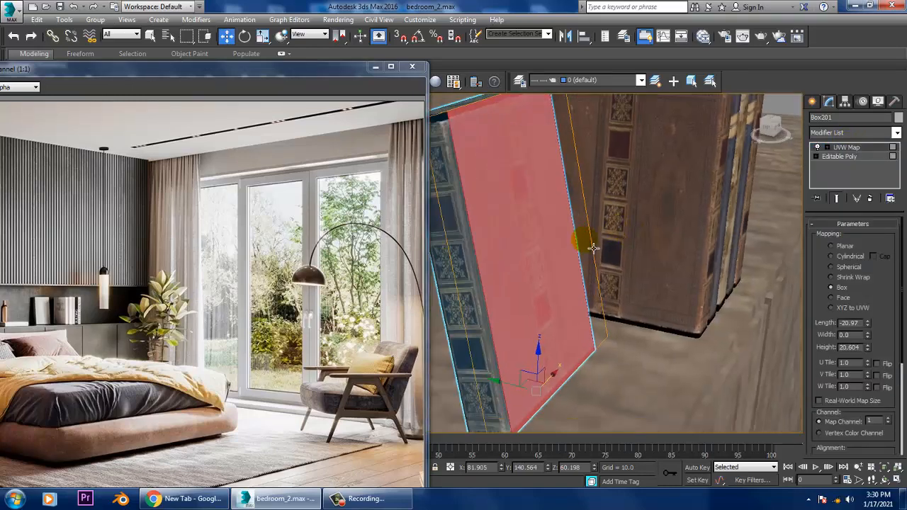
pyautogui.rightClick(508, 237)
pyautogui.moveTo(567, 345)
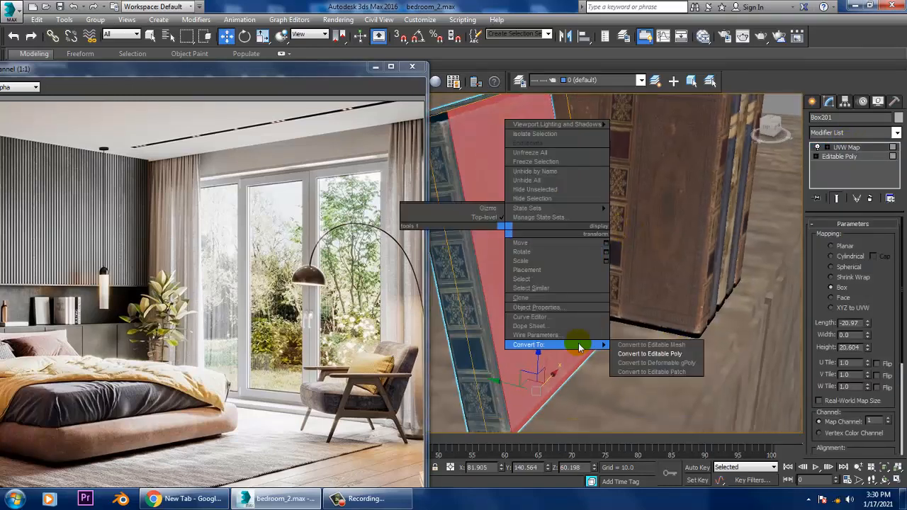
pyautogui.click(654, 354)
pyautogui.scroll(-8, 652, 352)
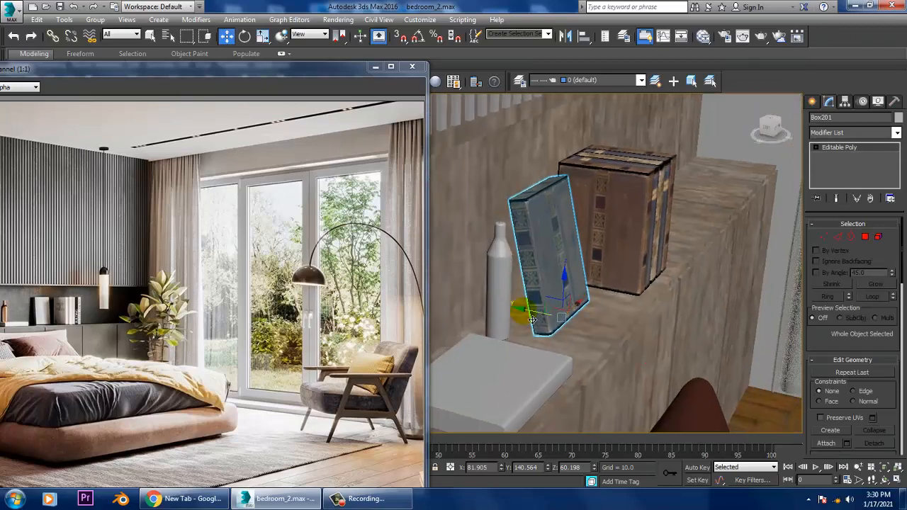
pyautogui.moveTo(510, 312); pyautogui.dragTo(502, 312)
pyautogui.scroll(-2, 504, 312)
pyautogui.keyDown('alt'); pyautogui.moveTo(503, 313); pyautogui.dragTo(638, 216, button='middle'); pyautogui.keyUp('alt')
# Assign the book material Material #85 with its bitmap diffuse map to the flat book in front of the bottle.
pyautogui.click(581, 291)
pyautogui.keyDown('alt'); pyautogui.moveTo(584, 291); pyautogui.dragTo(566, 249, button='middle'); pyautogui.keyUp('alt')
pyautogui.press('m')
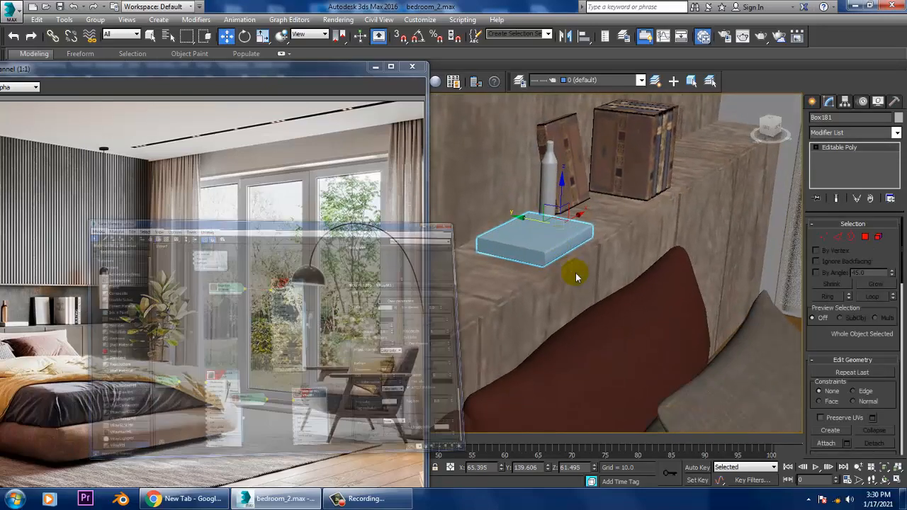
pyautogui.moveTo(499, 149); pyautogui.dragTo(499, 144, button='middle')
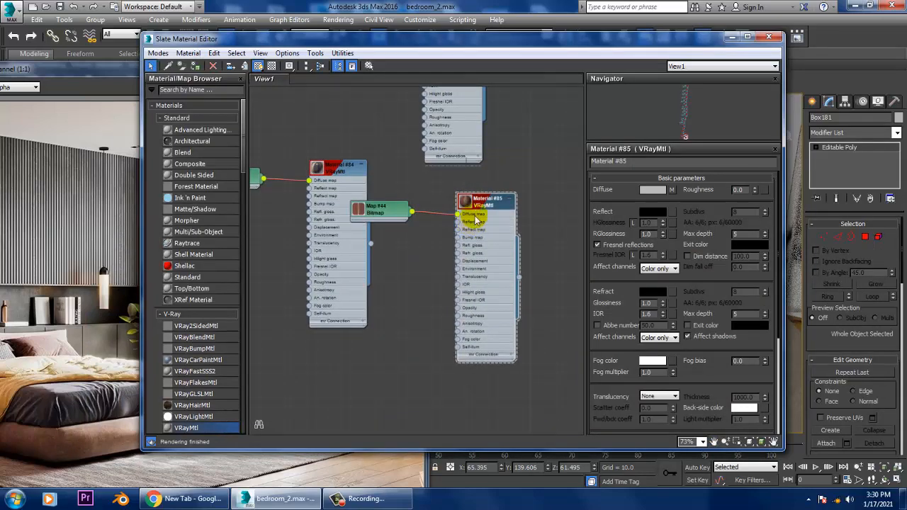
pyautogui.click(732, 38)
# Add a UVW Map modifier with Box mapping to the flat book and set the mapping width to 68.163.
pyautogui.keyDown('alt'); pyautogui.moveTo(658, 220); pyautogui.dragTo(613, 238, button='middle'); pyautogui.keyUp('alt')
pyautogui.scroll(5, 614, 238)
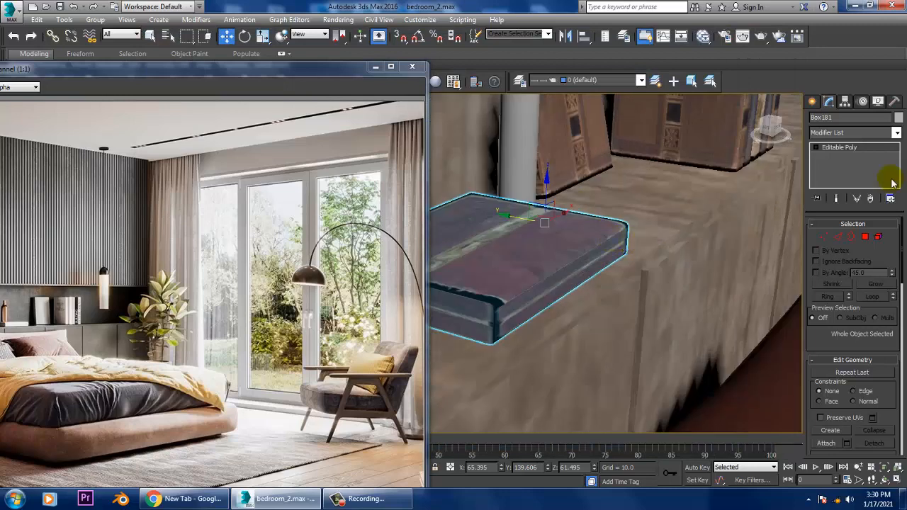
pyautogui.click(896, 134)
pyautogui.press('u')
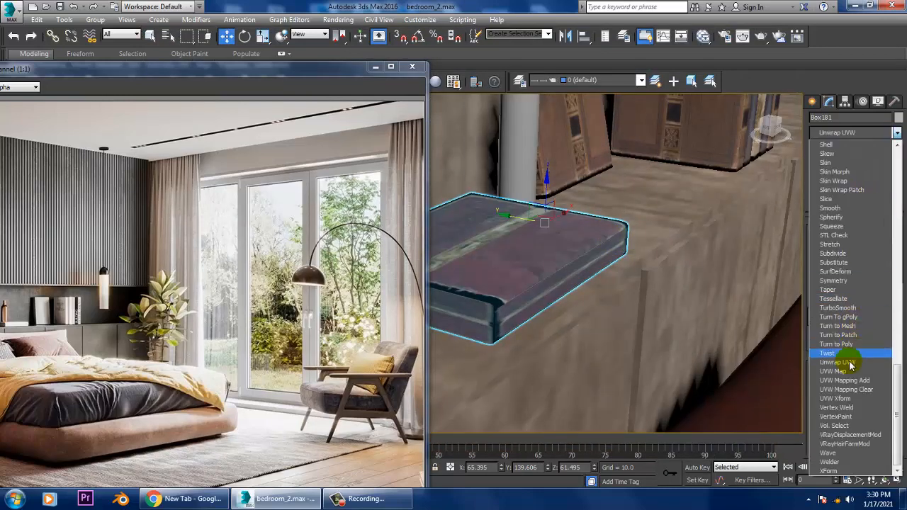
pyautogui.click(834, 371)
pyautogui.click(832, 287)
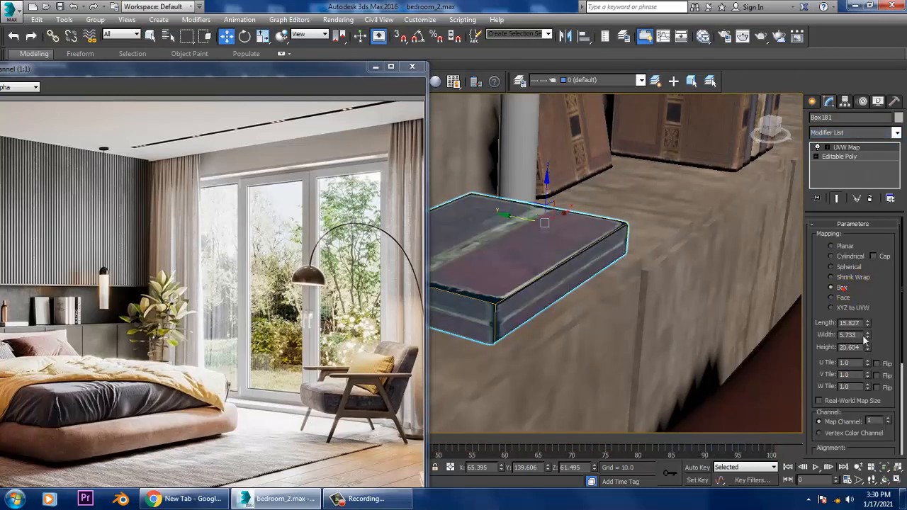
pyautogui.moveTo(866, 338); pyautogui.dragTo(825, 286)
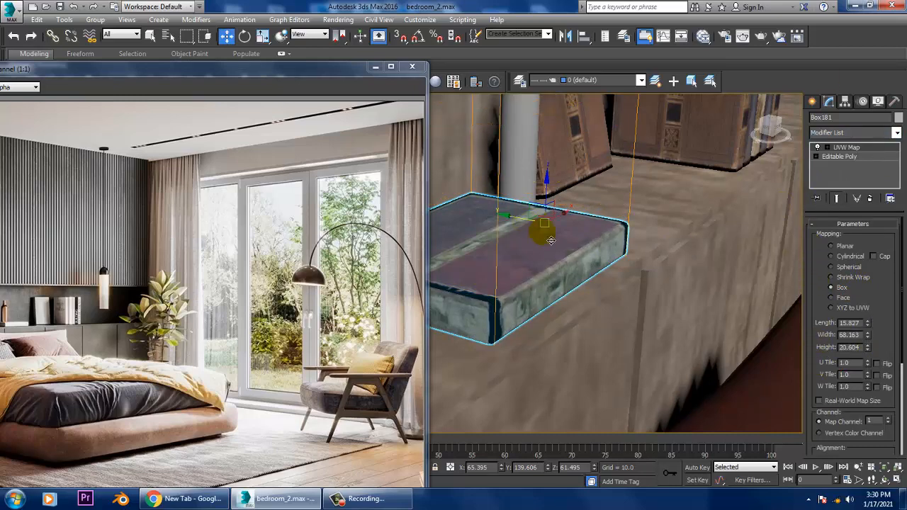
# Delete the untextured stack of flat books beside the plain upright books on the headboard shelf.
pyautogui.scroll(-5, 705, 235)
pyautogui.scroll(1, 565, 268)
pyautogui.keyDown('alt'); pyautogui.moveTo(566, 267); pyautogui.dragTo(593, 245, button='middle'); pyautogui.keyUp('alt')
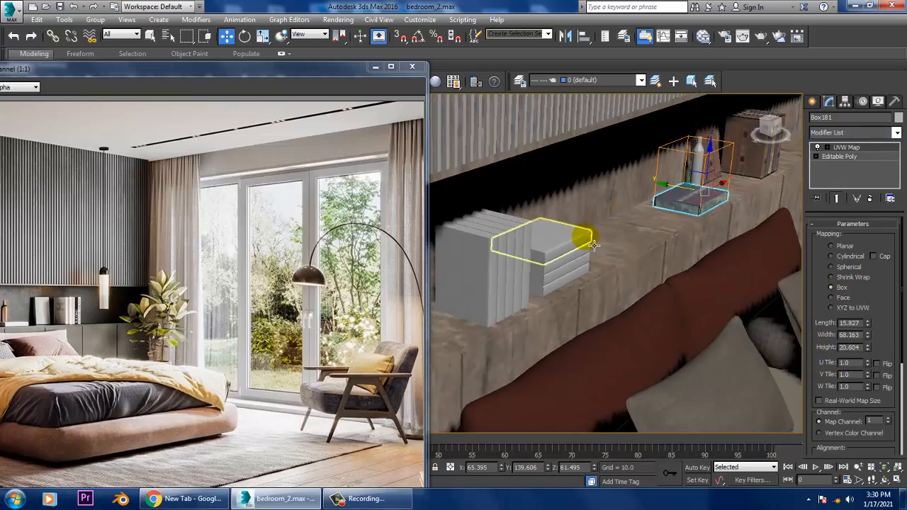
pyautogui.click(559, 261)
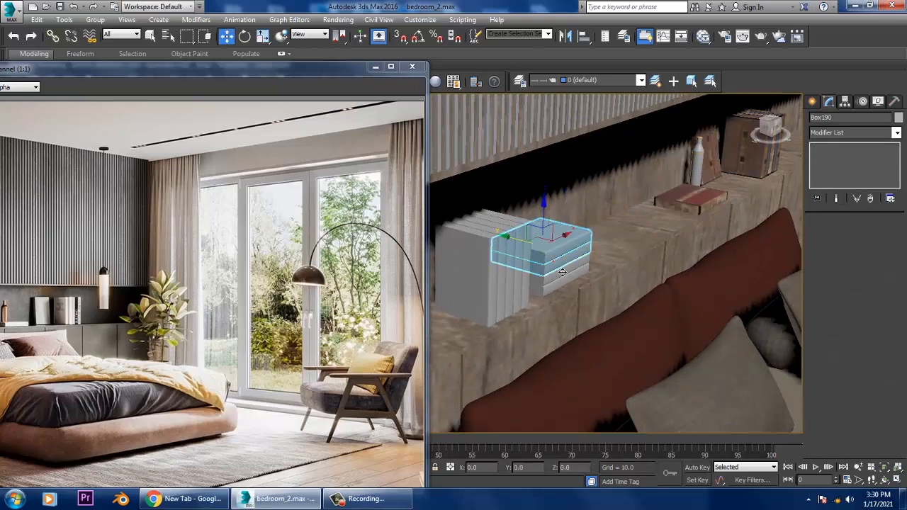
pyautogui.press('Delete')
# Select four of the textured upright books and clone them as copies beside the plain upright books.
pyautogui.keyDown('alt'); pyautogui.moveTo(670, 257); pyautogui.dragTo(639, 281, button='middle'); pyautogui.keyUp('alt')
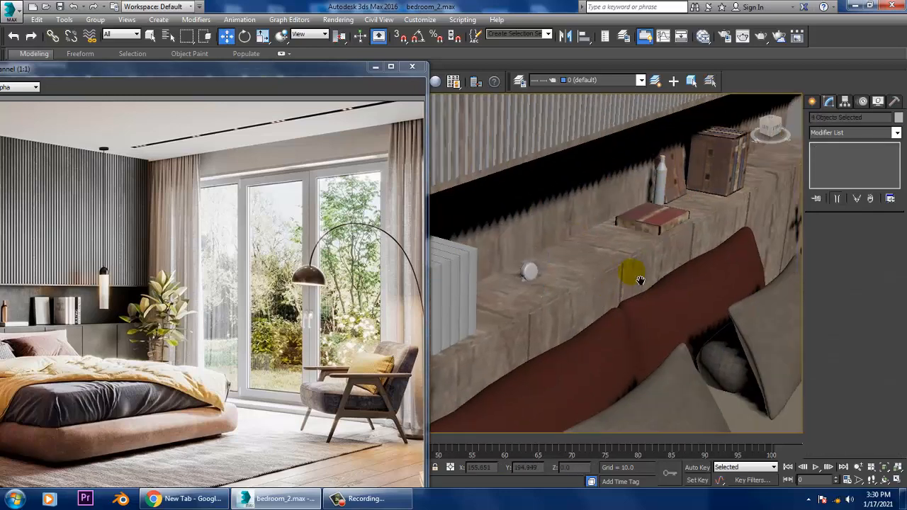
pyautogui.moveTo(718, 217); pyautogui.dragTo(682, 250, button='middle')
pyautogui.scroll(4, 688, 197)
pyautogui.click(692, 205)
pyautogui.keyDown('ctrl'); pyautogui.click(696, 204); pyautogui.keyUp('ctrl')
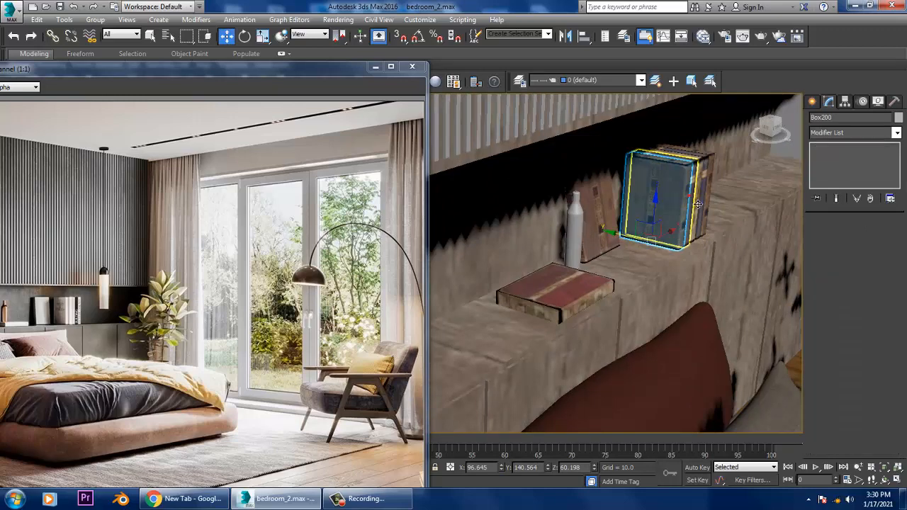
pyautogui.keyDown('ctrl'); pyautogui.click(702, 201); pyautogui.keyUp('ctrl')
pyautogui.keyDown('ctrl'); pyautogui.click(709, 200); pyautogui.keyUp('ctrl')
pyautogui.scroll(-5, 707, 200)
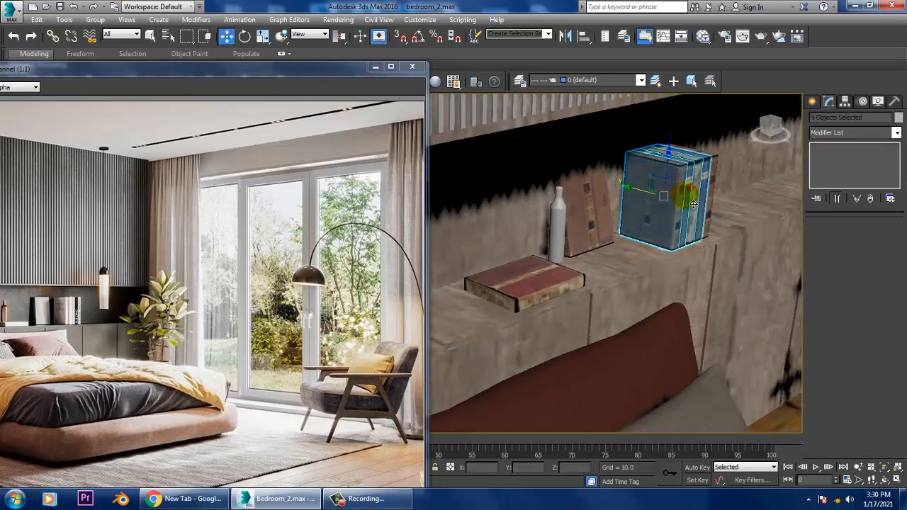
pyautogui.moveTo(729, 186)
pyautogui.keyDown('shift'); pyautogui.mouseDown()
pyautogui.moveTo(552, 225)
pyautogui.moveTo(564, 225)
pyautogui.mouseUp(); pyautogui.keyUp('shift')
pyautogui.click(455, 297)
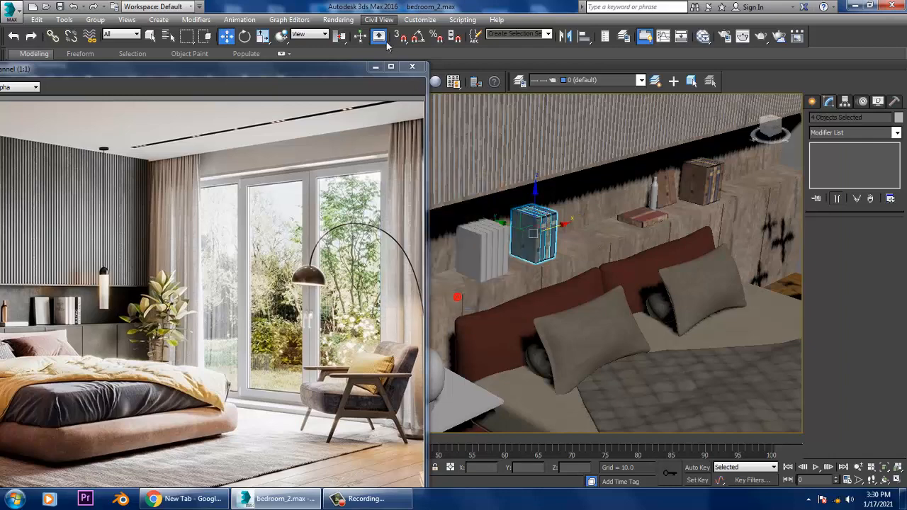
# Rotate the four copied books into a flat stack with angle snap and place them on the shelf against the plain upright books.
pyautogui.press('e')
pyautogui.moveTo(517, 229); pyautogui.dragTo(517, 232)
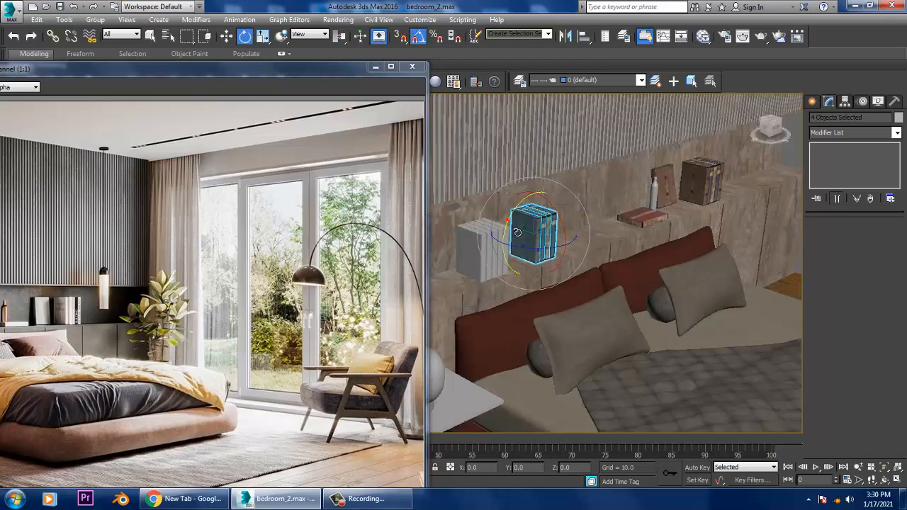
pyautogui.press('w')
pyautogui.scroll(5, 587, 250)
pyautogui.keyDown('alt'); pyautogui.moveTo(588, 251); pyautogui.dragTo(635, 231, button='middle'); pyautogui.keyUp('alt')
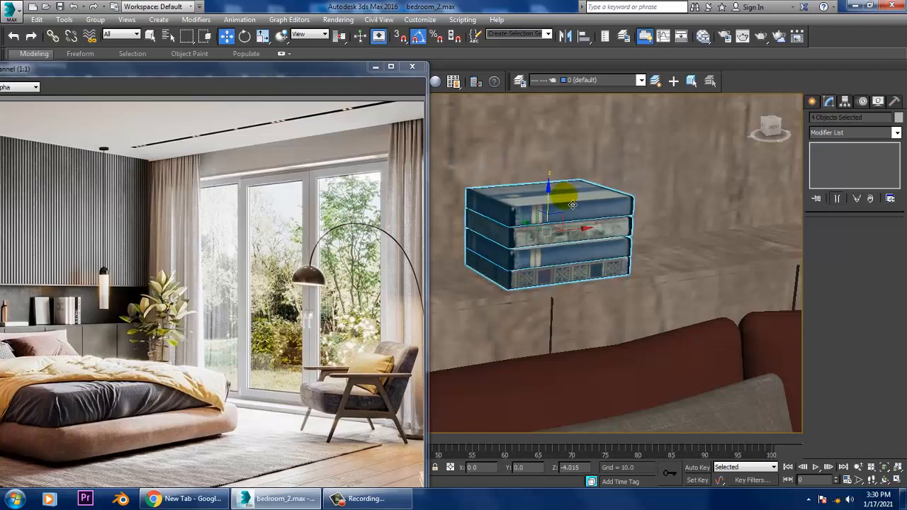
pyautogui.moveTo(584, 236); pyautogui.dragTo(540, 248)
pyautogui.scroll(-4, 572, 256)
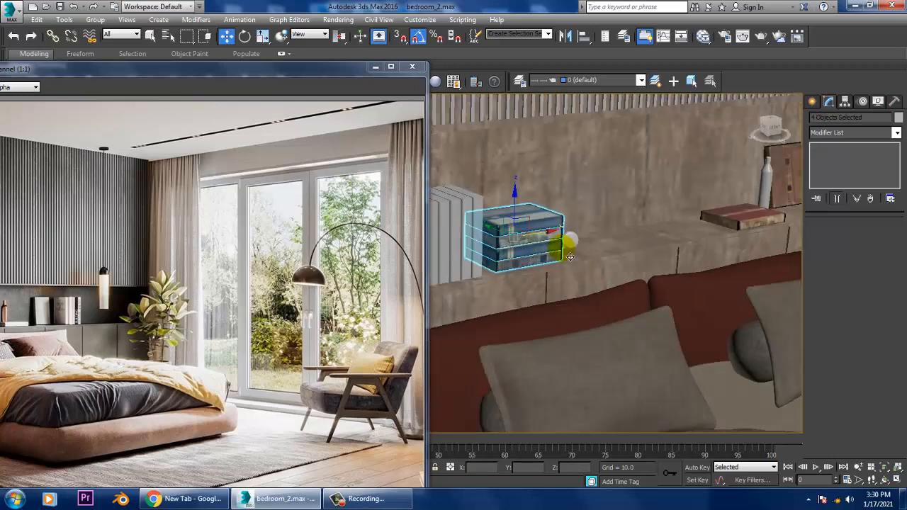
# Delete all the untextured upright books next to the new flat stack.
pyautogui.keyDown('alt'); pyautogui.moveTo(572, 256); pyautogui.dragTo(588, 241, button='middle'); pyautogui.keyUp('alt')
pyautogui.scroll(3, 587, 239)
pyautogui.click(522, 216)
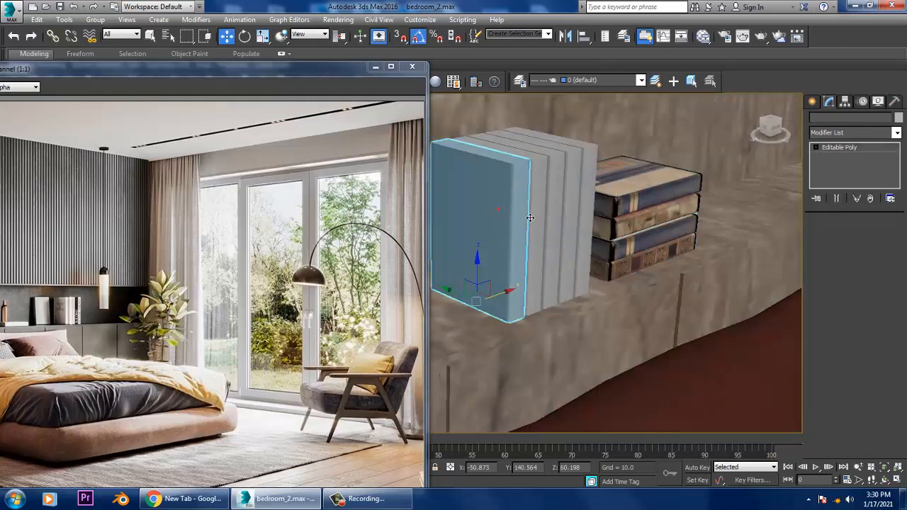
pyautogui.keyDown('ctrl'); pyautogui.click(555, 217); pyautogui.keyUp('ctrl')
pyautogui.keyDown('ctrl'); pyautogui.click(556, 218); pyautogui.keyUp('ctrl')
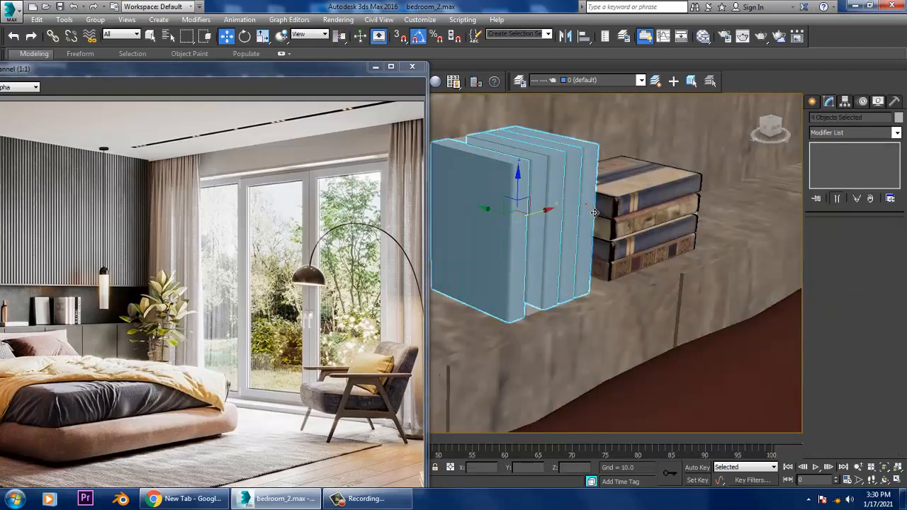
pyautogui.press('Delete')
pyautogui.scroll(-5, 669, 178)
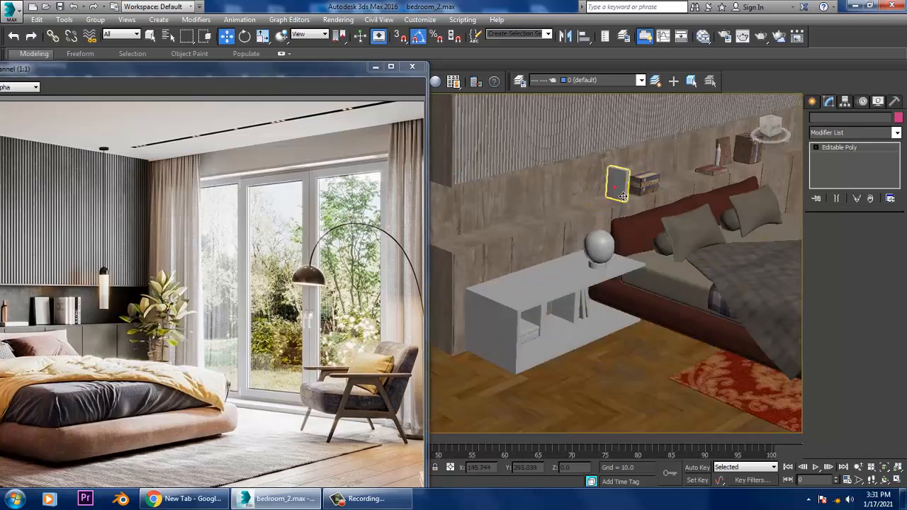
pyautogui.press('Delete')
# Clone the five textured upright books as copies and place them beside the flat stack at the shelf's other end.
pyautogui.moveTo(720, 168); pyautogui.dragTo(555, 196, button='middle')
pyautogui.scroll(2, 556, 197)
pyautogui.scroll(2, 623, 178)
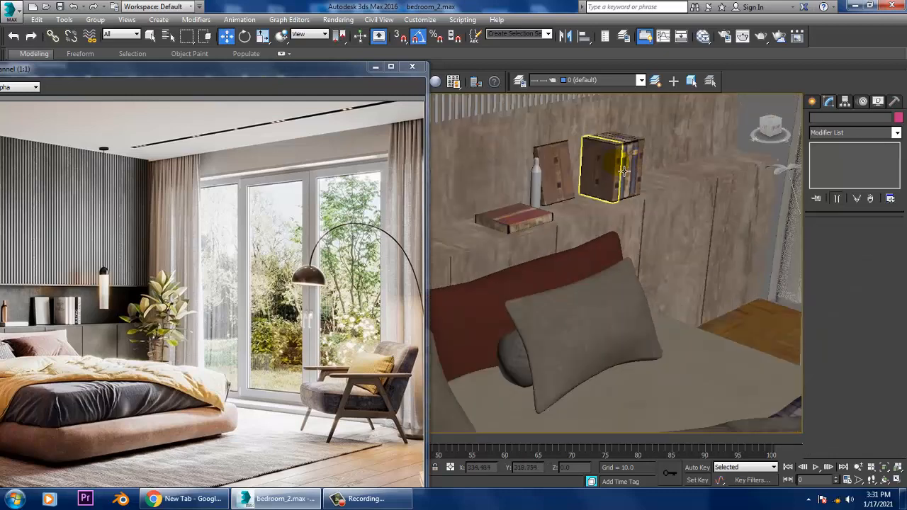
pyautogui.click(623, 170)
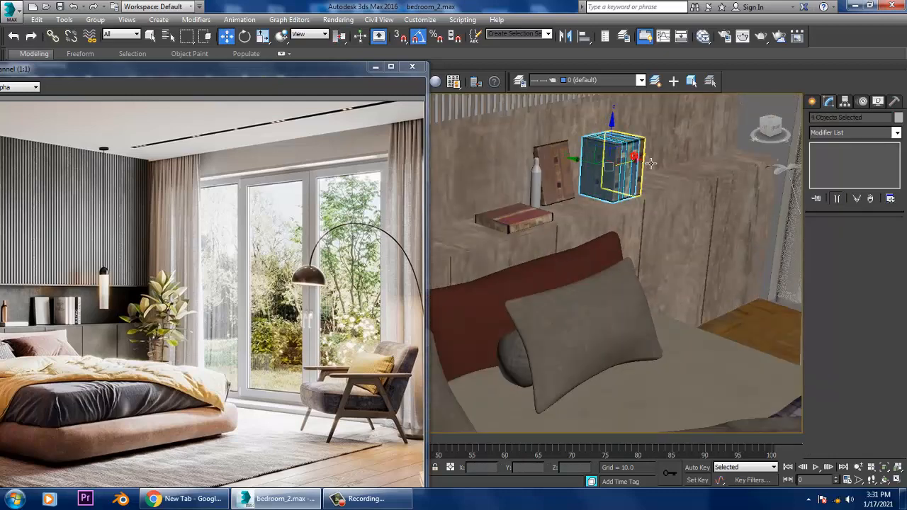
pyautogui.keyDown('ctrl'); pyautogui.click(634, 156); pyautogui.keyUp('ctrl')
pyautogui.scroll(-3, 650, 163)
pyautogui.moveTo(655, 163); pyautogui.dragTo(714, 160, button='middle')
pyautogui.moveTo(698, 151)
pyautogui.keyDown('shift'); pyautogui.mouseDown()
pyautogui.moveTo(569, 208)
pyautogui.moveTo(468, 226)
pyautogui.moveTo(476, 225)
pyautogui.mouseUp(); pyautogui.keyUp('shift')
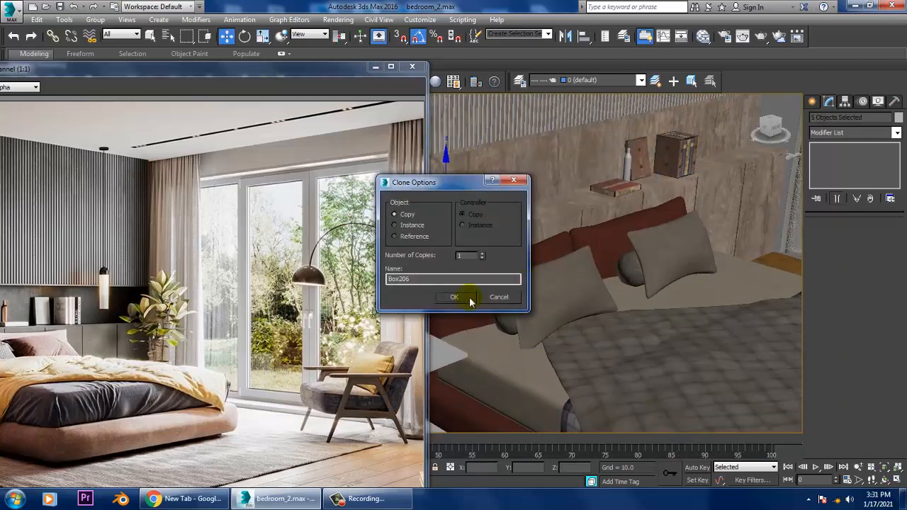
pyautogui.click(459, 296)
# Copy one book from the new upright row and place it at the row's outer end.
pyautogui.scroll(5, 452, 228)
pyautogui.moveTo(451, 228); pyautogui.dragTo(658, 196, button='middle')
pyautogui.click(652, 186)
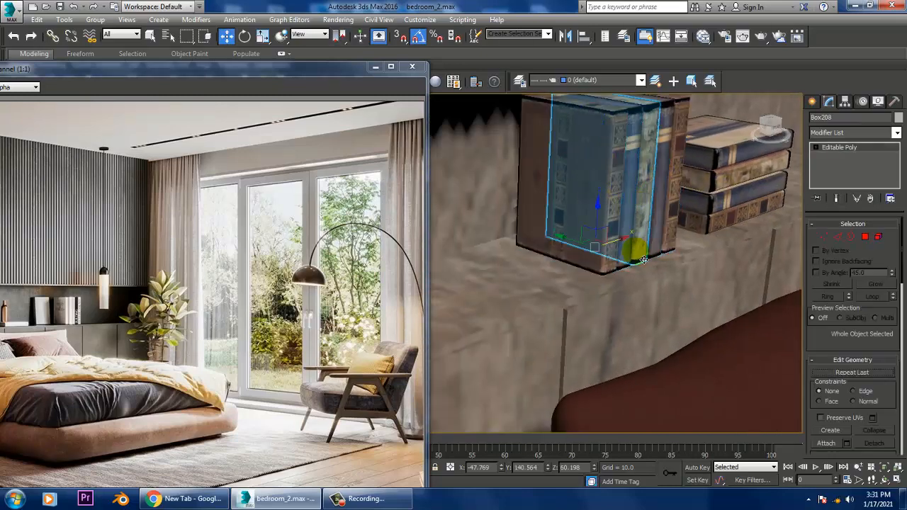
pyautogui.moveTo(615, 240)
pyautogui.keyDown('shift'); pyautogui.mouseDown()
pyautogui.moveTo(560, 261)
pyautogui.moveTo(581, 251)
pyautogui.mouseUp(); pyautogui.keyUp('shift')
pyautogui.click(471, 301)
pyautogui.scroll(-10, 579, 191)
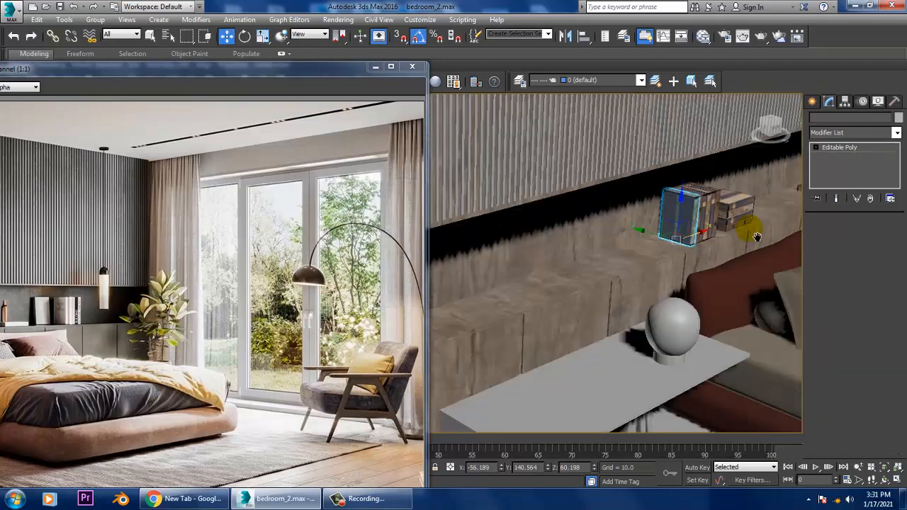
# Delete the three untextured upright books standing in the open compartment of the bedside table.
pyautogui.moveTo(580, 192); pyautogui.dragTo(599, 207, button='middle')
pyautogui.click(669, 111)
pyautogui.scroll(3, 623, 185)
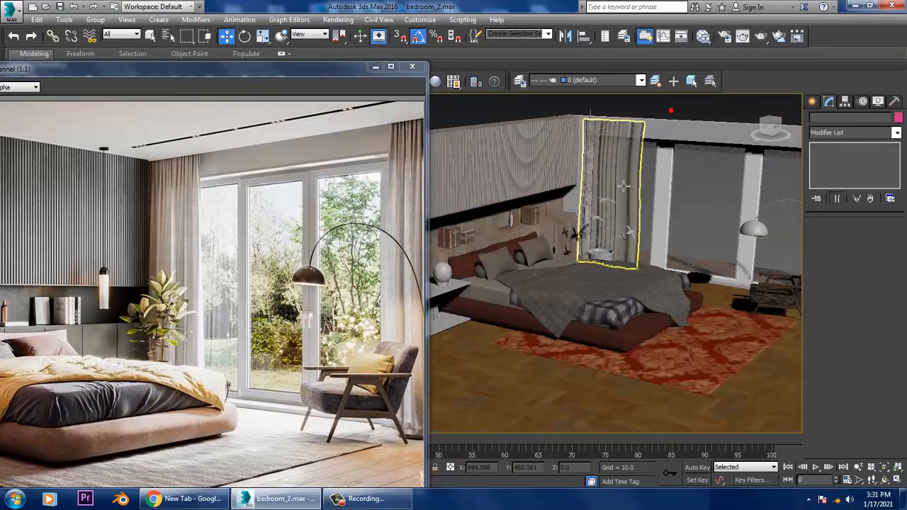
pyautogui.moveTo(538, 202); pyautogui.dragTo(786, 127, button='middle')
pyautogui.scroll(5, 674, 219)
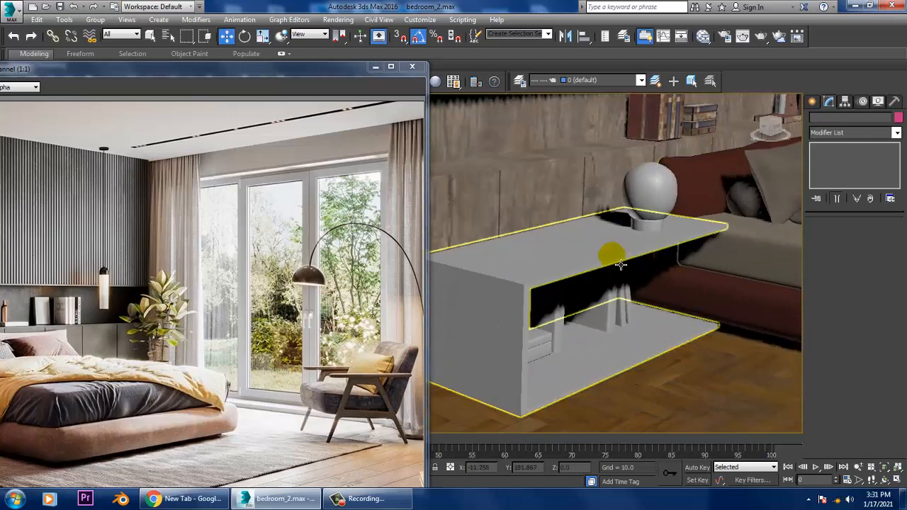
pyautogui.click(610, 319)
pyautogui.keyDown('alt'); pyautogui.moveTo(610, 319); pyautogui.dragTo(599, 318, button='middle'); pyautogui.keyUp('alt')
pyautogui.scroll(6, 599, 317)
pyautogui.keyDown('ctrl'); pyautogui.click(721, 318); pyautogui.keyUp('ctrl')
pyautogui.keyDown('ctrl'); pyautogui.click(754, 305); pyautogui.keyUp('ctrl')
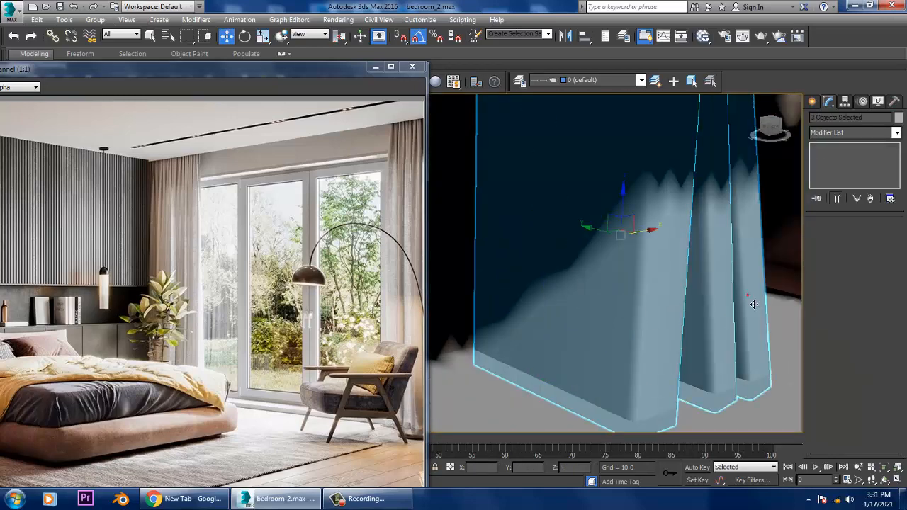
pyautogui.press('Delete')
# Select three books at the outer end of the textured upright row and clone them down to bedside table height.
pyautogui.scroll(-8, 753, 305)
pyautogui.moveTo(704, 271); pyautogui.dragTo(668, 300, button='middle')
pyautogui.scroll(5, 673, 283)
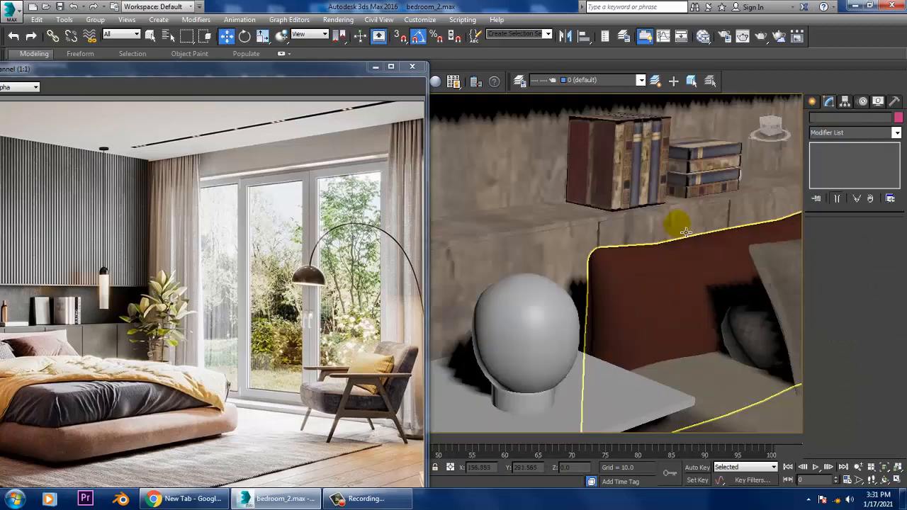
pyautogui.moveTo(673, 205); pyautogui.dragTo(646, 246, button='middle')
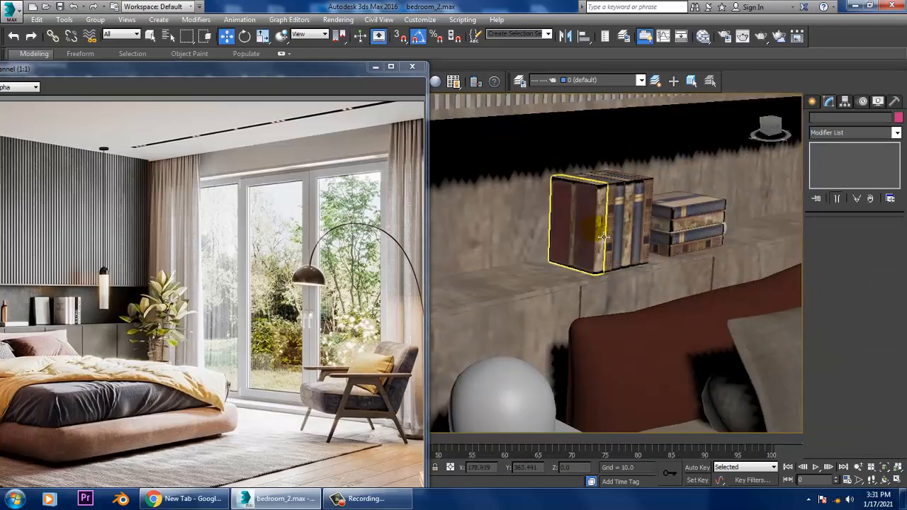
pyautogui.click(614, 237)
pyautogui.keyDown('ctrl'); pyautogui.click(626, 236); pyautogui.keyUp('ctrl')
pyautogui.scroll(-6, 627, 236)
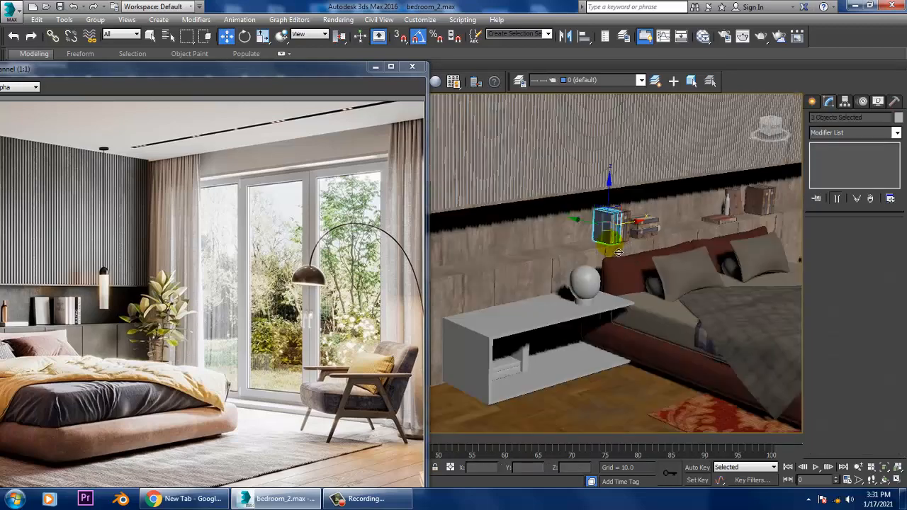
pyautogui.moveTo(613, 211)
pyautogui.keyDown('shift'); pyautogui.mouseDown()
pyautogui.moveTo(587, 312)
pyautogui.moveTo(561, 356)
pyautogui.moveTo(605, 354)
pyautogui.mouseUp(); pyautogui.keyUp('shift')
pyautogui.click(453, 293)
# Move the three cloned textured books into the bedside table's open compartment and rest them upright on its lower shelf.
pyautogui.keyDown('alt'); pyautogui.moveTo(677, 382); pyautogui.dragTo(659, 366, button='middle'); pyautogui.keyUp('alt')
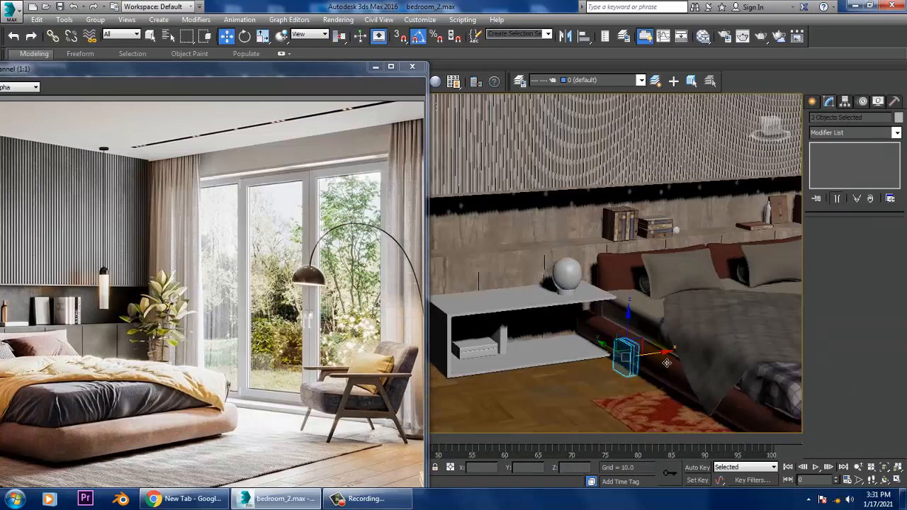
pyautogui.moveTo(663, 361); pyautogui.dragTo(598, 368)
pyautogui.moveTo(572, 336); pyautogui.dragTo(567, 310)
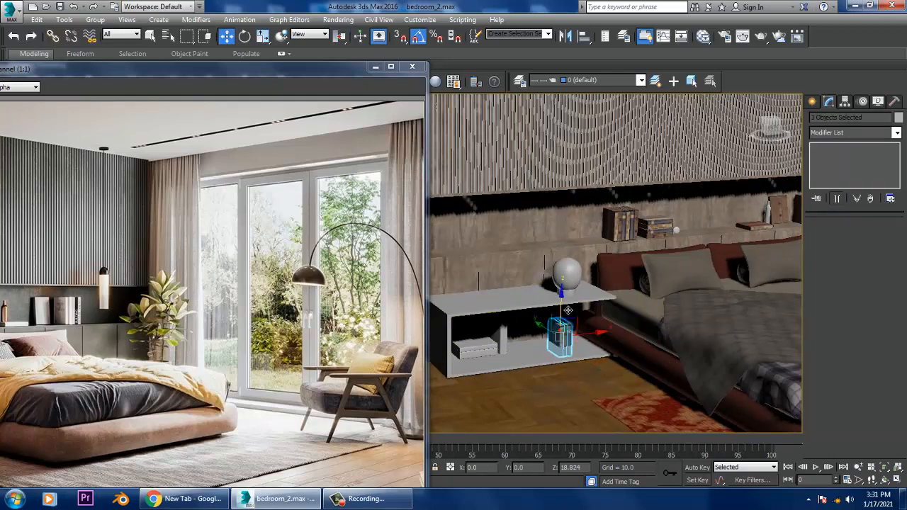
pyautogui.press('z')
pyautogui.press('r')
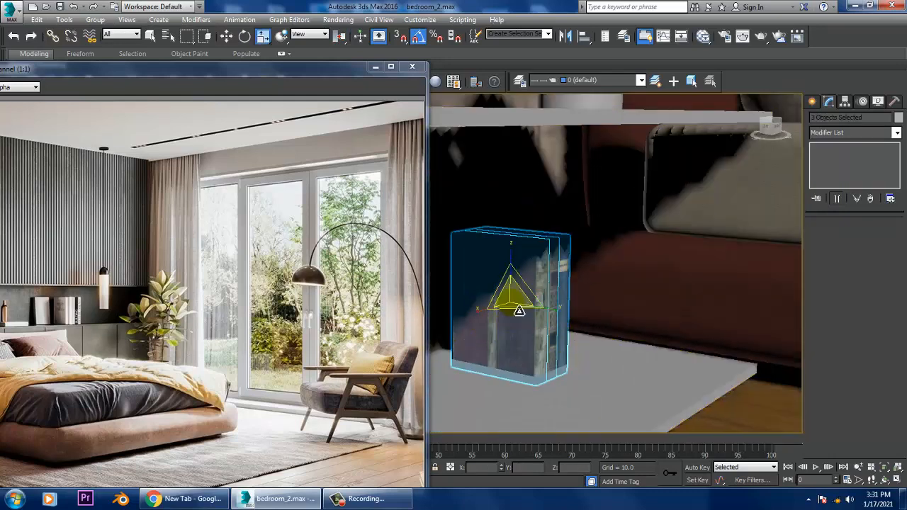
pyautogui.press('w')
pyautogui.keyDown('alt'); pyautogui.moveTo(509, 296); pyautogui.dragTo(503, 281, button='middle'); pyautogui.keyUp('alt')
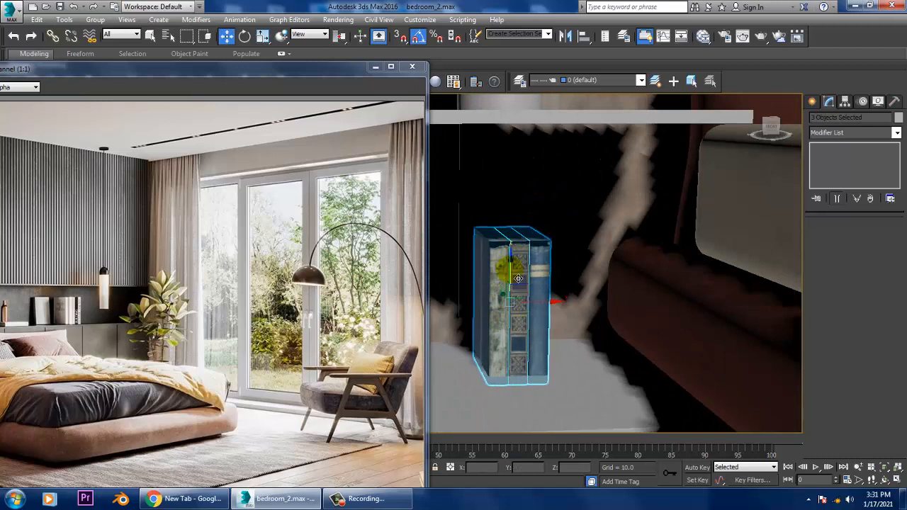
pyautogui.moveTo(518, 279)
pyautogui.mouseDown()
pyautogui.moveTo(518, 260)
pyautogui.moveTo(519, 268)
pyautogui.mouseUp()
# Shift the wide outer book slightly away from the other two and tilt it about 9° to lean against them.
pyautogui.click(502, 304)
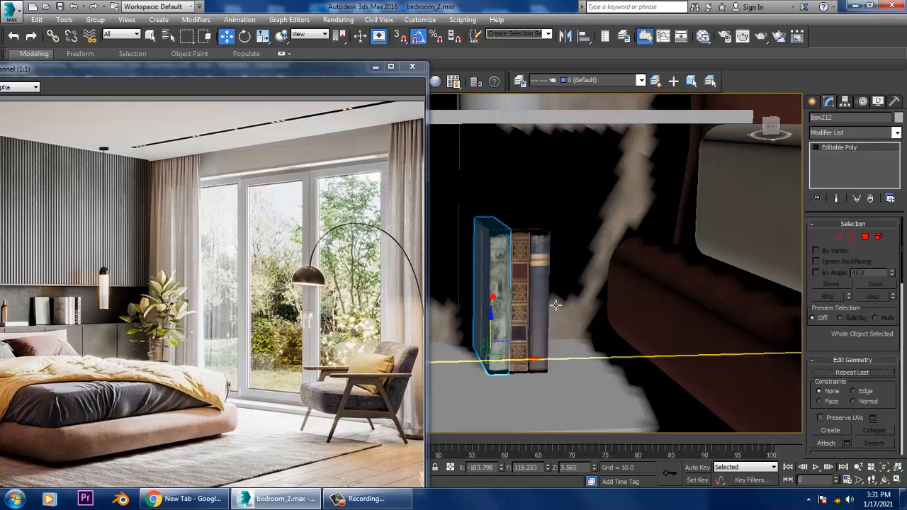
pyautogui.moveTo(527, 366)
pyautogui.mouseDown()
pyautogui.moveTo(505, 365)
pyautogui.moveTo(518, 343)
pyautogui.mouseUp()
pyautogui.press('e')
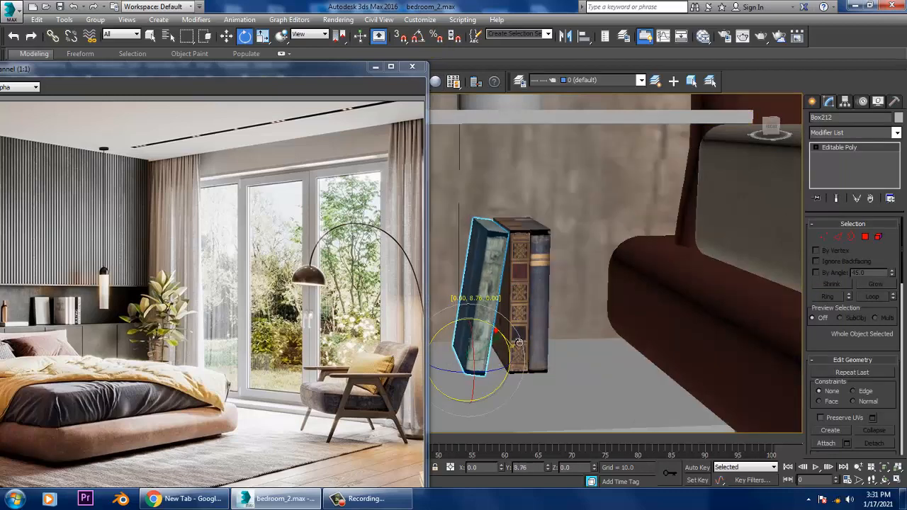
pyautogui.scroll(-5, 519, 341)
pyautogui.keyDown('alt'); pyautogui.moveTo(518, 341); pyautogui.dragTo(530, 324, button='middle'); pyautogui.keyUp('alt')
pyautogui.scroll(3, 528, 305)
# Nudge the blue book at the end of the group slightly outward along the bedside table's lower shelf.
pyautogui.click(527, 296)
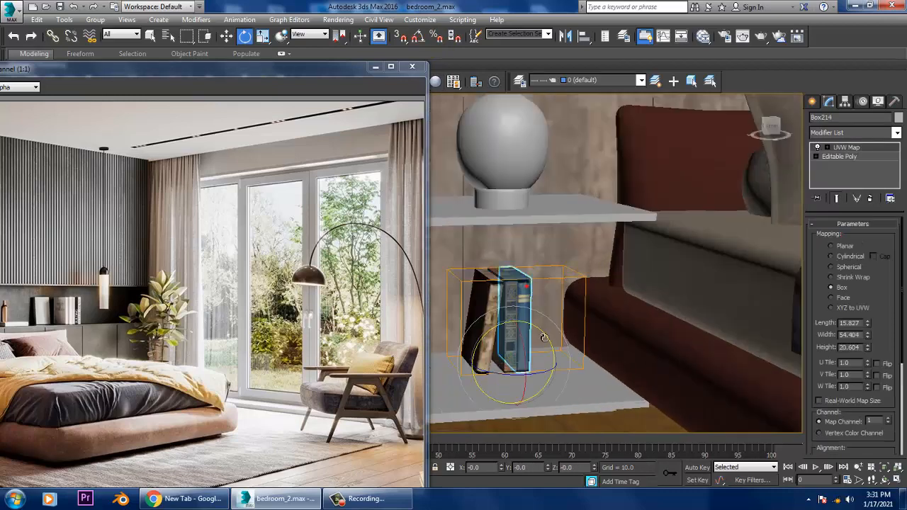
pyautogui.press('w')
pyautogui.moveTo(548, 344); pyautogui.dragTo(569, 369)
pyautogui.scroll(-3, 570, 368)
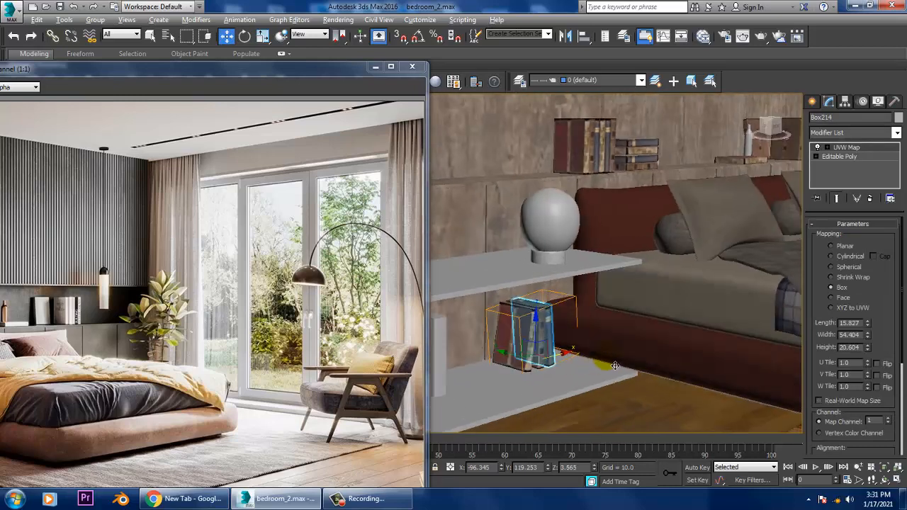
# Delete the remaining untextured upright book and the plain flat books from the bedside table's compartment.
pyautogui.keyDown('alt'); pyautogui.moveTo(595, 362); pyautogui.dragTo(642, 323, button='middle'); pyautogui.keyUp('alt')
pyautogui.click(536, 295)
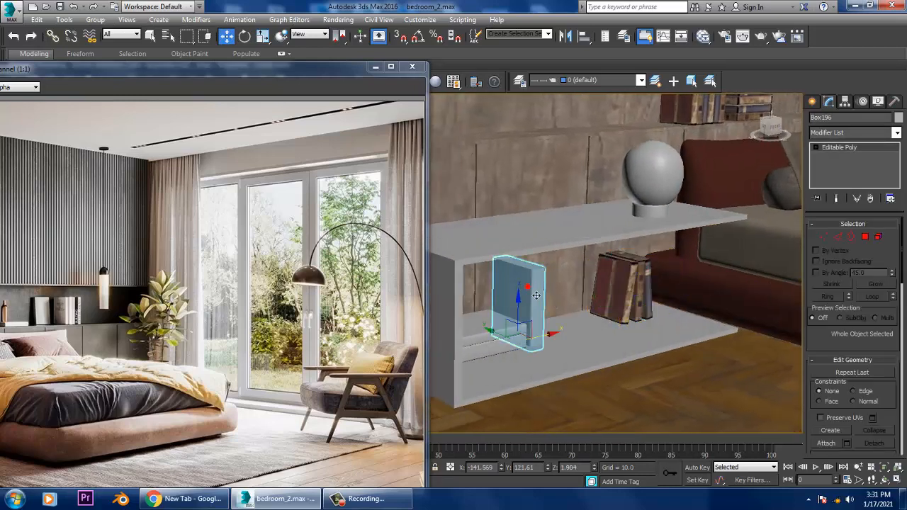
pyautogui.press('Delete')
pyautogui.click(505, 356)
pyautogui.press('Delete')
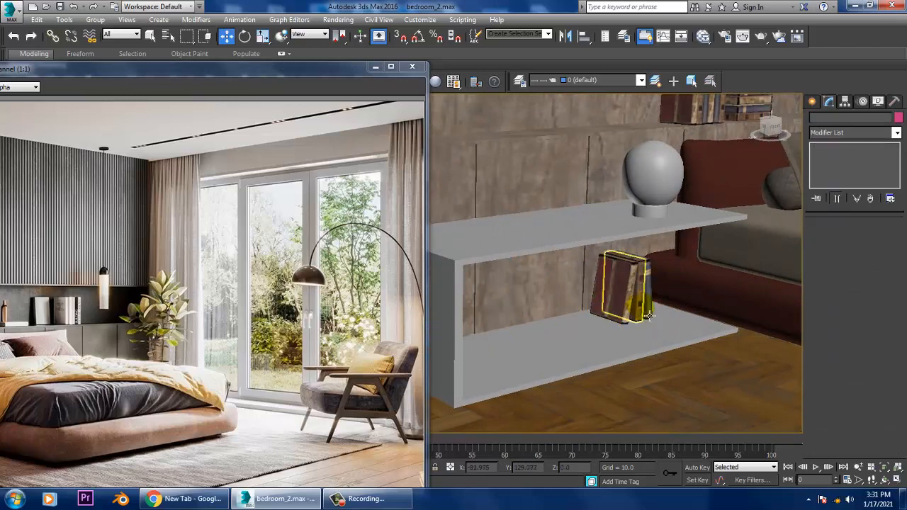
# Clone the middle brown book as a copy and place it upright near the compartment's closed end.
pyautogui.click(650, 309)
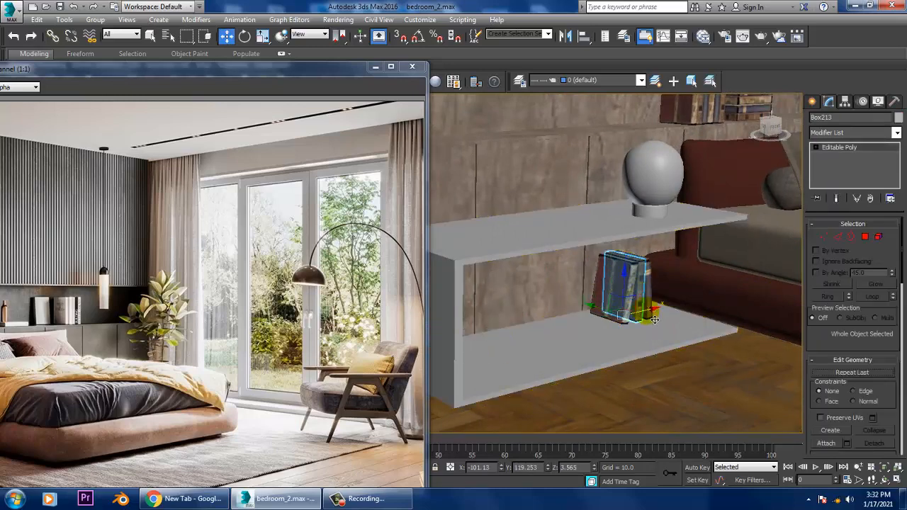
pyautogui.click(471, 333)
pyautogui.keyDown('shift'); pyautogui.moveTo(534, 343); pyautogui.dragTo(527, 346); pyautogui.keyUp('shift')
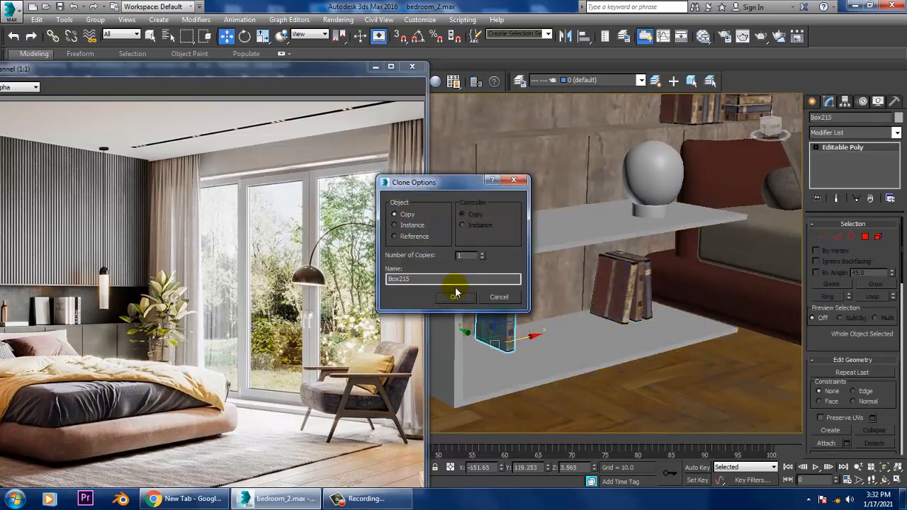
pyautogui.click(454, 294)
# Clone the blue book as a copy and fit it upright against the brown book near the compartment's closed end.
pyautogui.keyDown('alt'); pyautogui.moveTo(640, 320); pyautogui.dragTo(619, 319, button='middle'); pyautogui.keyUp('alt')
pyautogui.click(668, 304)
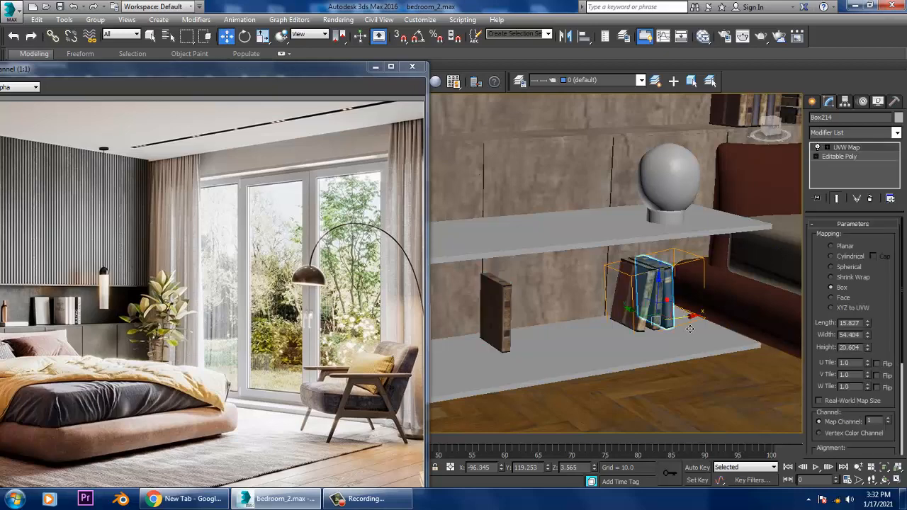
pyautogui.keyDown('shift'); pyautogui.moveTo(687, 318); pyautogui.dragTo(562, 335); pyautogui.keyUp('shift')
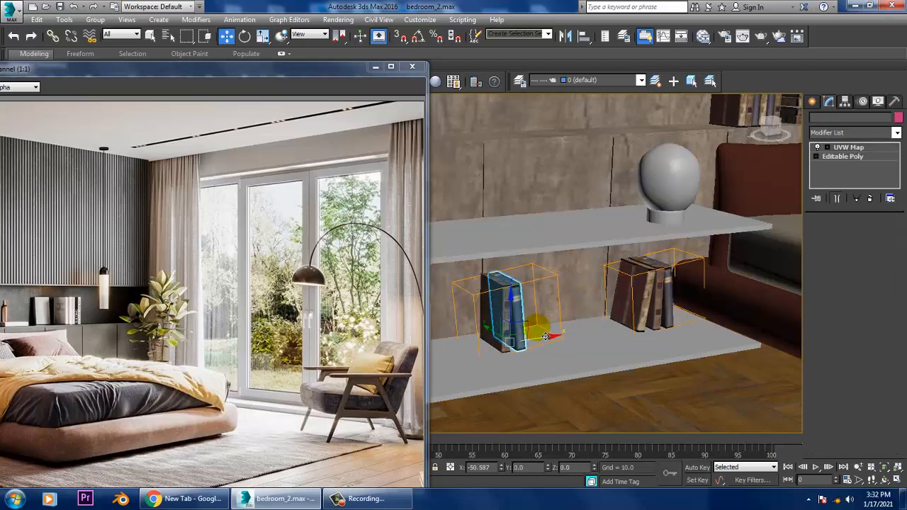
pyautogui.click(454, 295)
pyautogui.press('e')
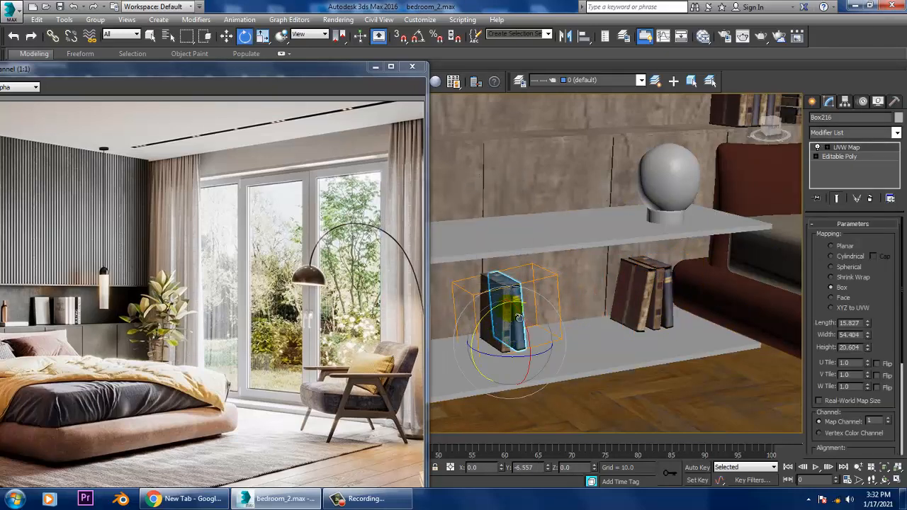
pyautogui.moveTo(502, 316)
pyautogui.keyDown('alt'); pyautogui.mouseDown(button='middle')
pyautogui.moveTo(531, 328)
pyautogui.moveTo(516, 326)
pyautogui.mouseUp(button='middle'); pyautogui.keyUp('alt')
pyautogui.press('w')
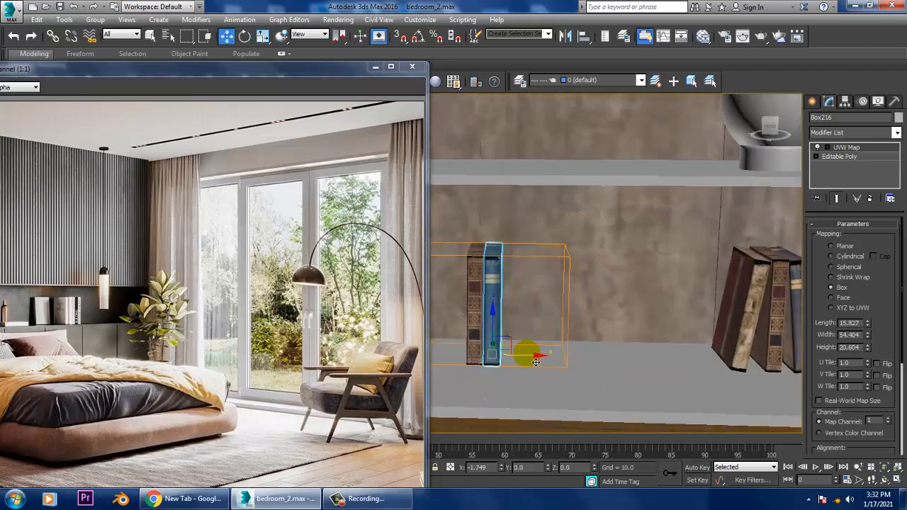
# Clone the blue book again as a copy and lay it flat on the lower shelf beside the upright pair.
pyautogui.keyDown('alt'); pyautogui.moveTo(547, 353); pyautogui.dragTo(592, 347, button='middle'); pyautogui.keyUp('alt')
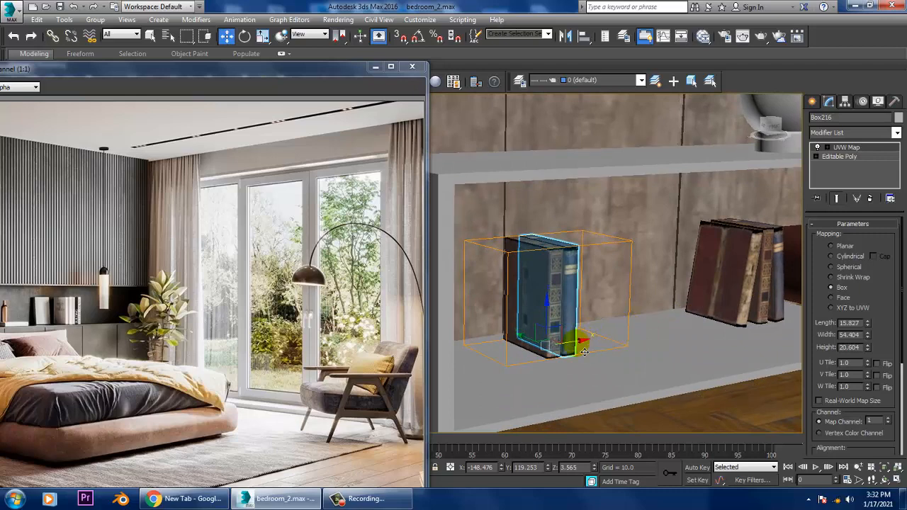
pyautogui.keyDown('shift'); pyautogui.moveTo(510, 362); pyautogui.dragTo(513, 362); pyautogui.keyUp('shift')
pyautogui.click(456, 297)
pyautogui.press('e')
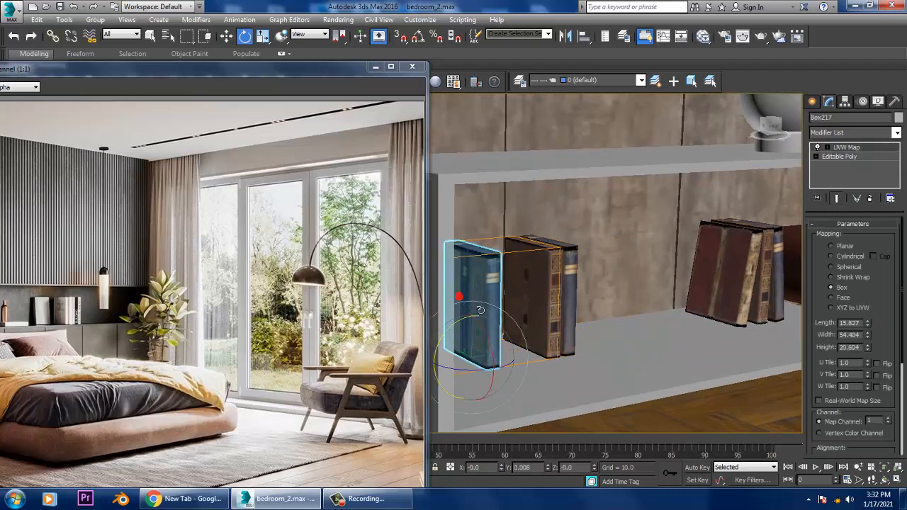
pyautogui.moveTo(456, 339); pyautogui.dragTo(454, 386)
pyautogui.hotkey('ctrl', 'z')
pyautogui.press('w')
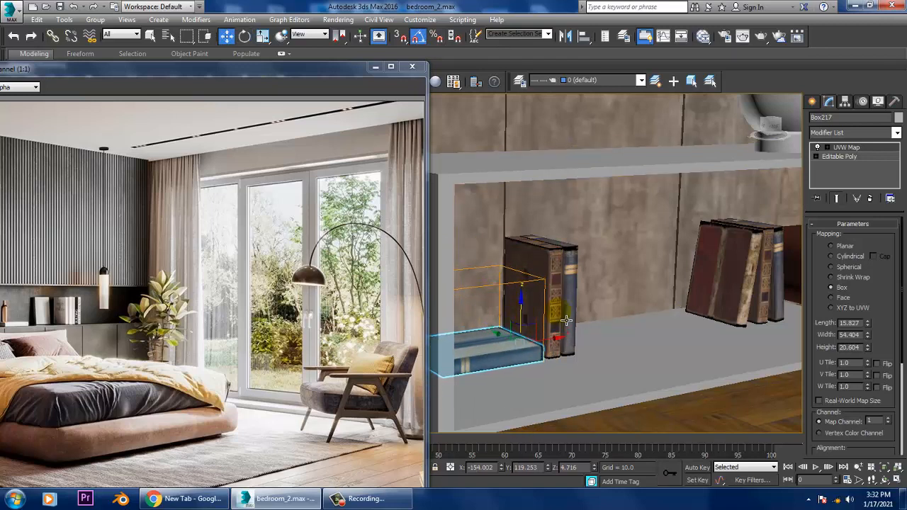
# Clone the leaning red book as a copy beside the flat blue book and rotate it to lie flat.
pyautogui.click(761, 316)
pyautogui.moveTo(754, 322)
pyautogui.keyDown('shift'); pyautogui.mouseDown()
pyautogui.moveTo(560, 339)
pyautogui.moveTo(553, 347)
pyautogui.mouseUp(); pyautogui.keyUp('shift')
pyautogui.click(456, 303)
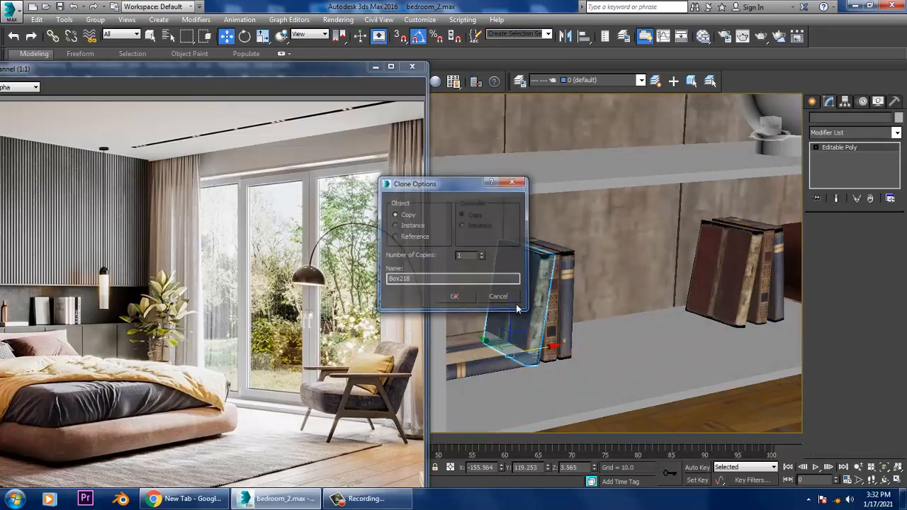
pyautogui.press('e')
pyautogui.moveTo(489, 323); pyautogui.dragTo(431, 382)
pyautogui.hotkey('ctrl', 'z')
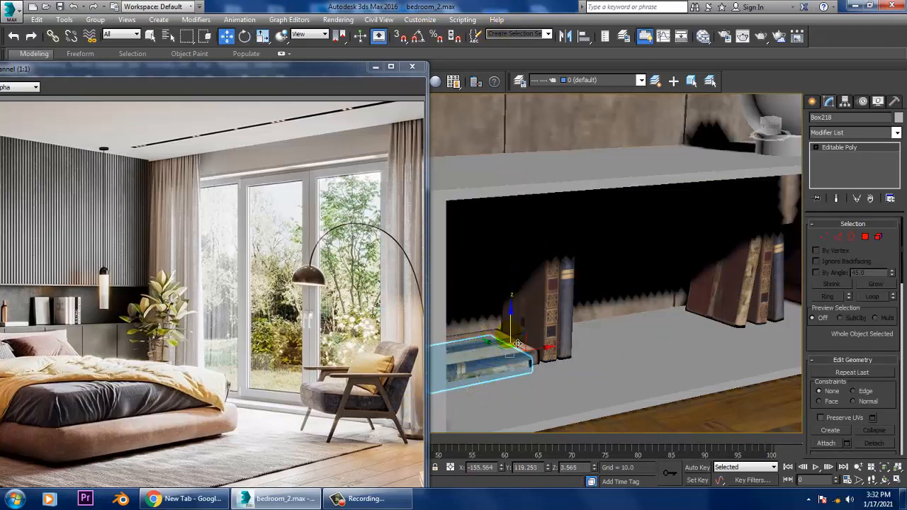
# Raise the flat red book onto the flat blue book and align it with the stack.
pyautogui.moveTo(520, 338); pyautogui.dragTo(528, 311)
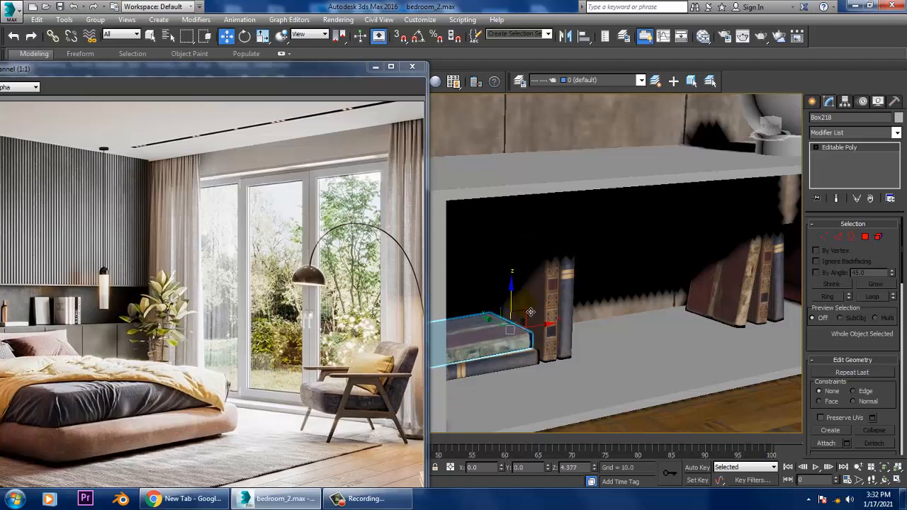
pyautogui.scroll(-3, 530, 311)
pyautogui.keyDown('alt'); pyautogui.moveTo(531, 316); pyautogui.dragTo(525, 334, button='middle'); pyautogui.keyUp('alt')
pyautogui.scroll(5, 525, 334)
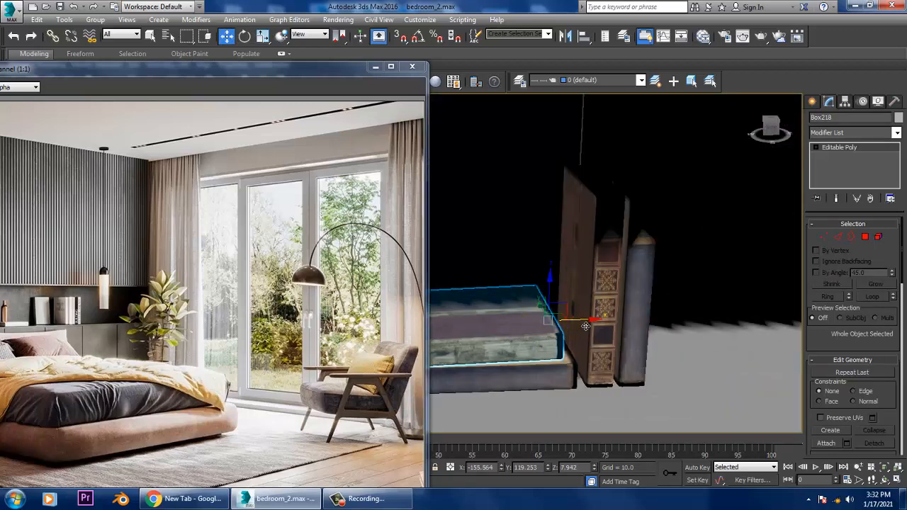
# Select the bedside table and open the Slate Material Editor.
pyautogui.scroll(-10, 566, 320)
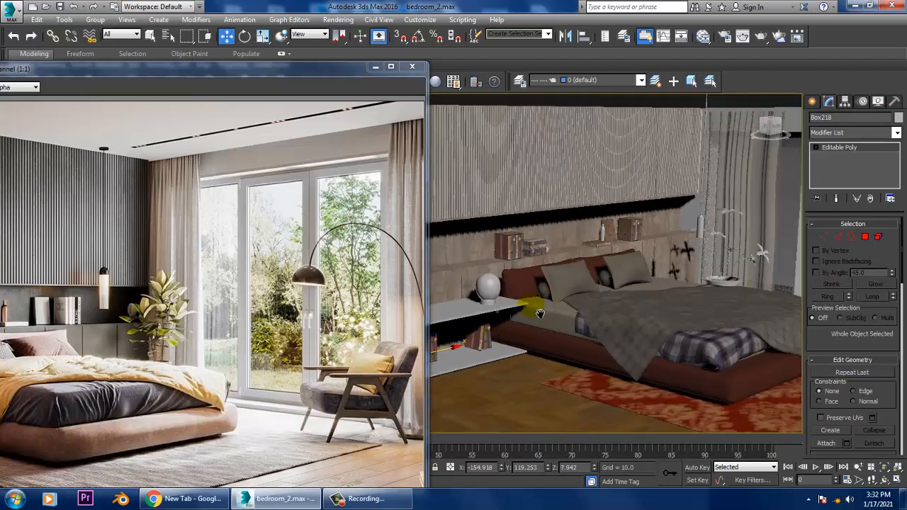
pyautogui.keyDown('alt'); pyautogui.moveTo(539, 313); pyautogui.dragTo(612, 292, button='middle'); pyautogui.keyUp('alt')
pyautogui.moveTo(657, 262); pyautogui.dragTo(682, 253, button='middle')
pyautogui.scroll(6, 711, 246)
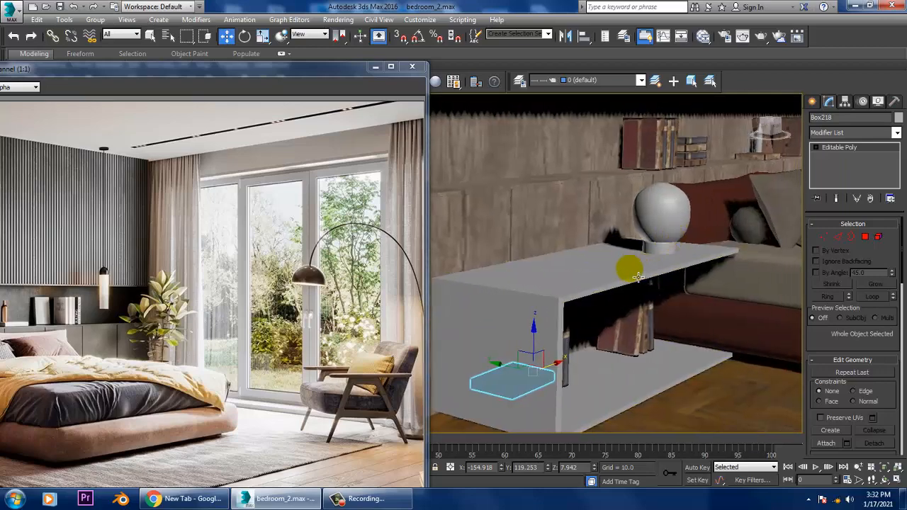
pyautogui.click(638, 276)
pyautogui.moveTo(637, 276); pyautogui.dragTo(608, 254, button='middle')
pyautogui.press('m')
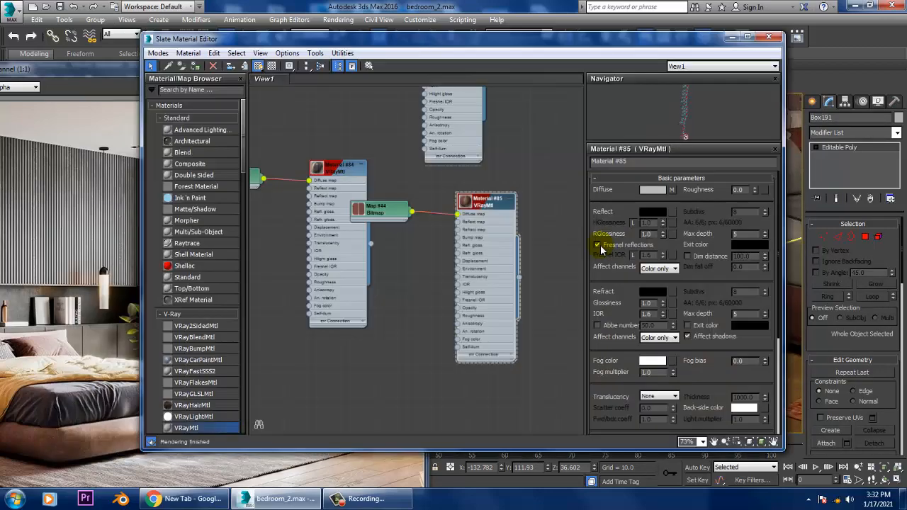
# Try the light VRayMtl Material #35 with bitmap Map #41 on the bedside table.
pyautogui.moveTo(442, 199); pyautogui.dragTo(473, 311, button='middle')
pyautogui.moveTo(452, 227); pyautogui.dragTo(465, 311, button='middle')
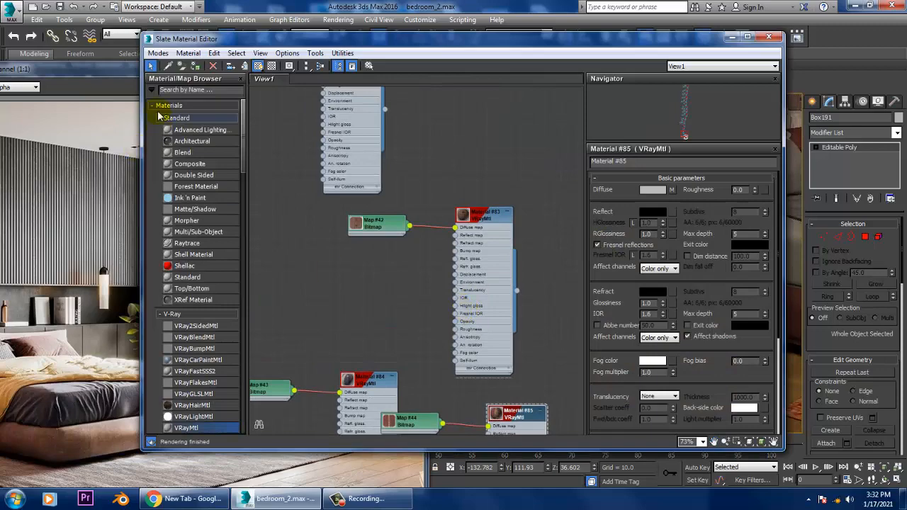
pyautogui.moveTo(85, 72)
pyautogui.mouseDown()
pyautogui.moveTo(264, 66)
pyautogui.moveTo(82, 73)
pyautogui.mouseUp()
pyautogui.click(495, 90)
pyautogui.moveTo(478, 92); pyautogui.dragTo(456, 339, button='middle')
pyautogui.moveTo(470, 96); pyautogui.dragTo(480, 217, button='middle')
pyautogui.click(432, 115)
pyautogui.doubleClick(408, 122)
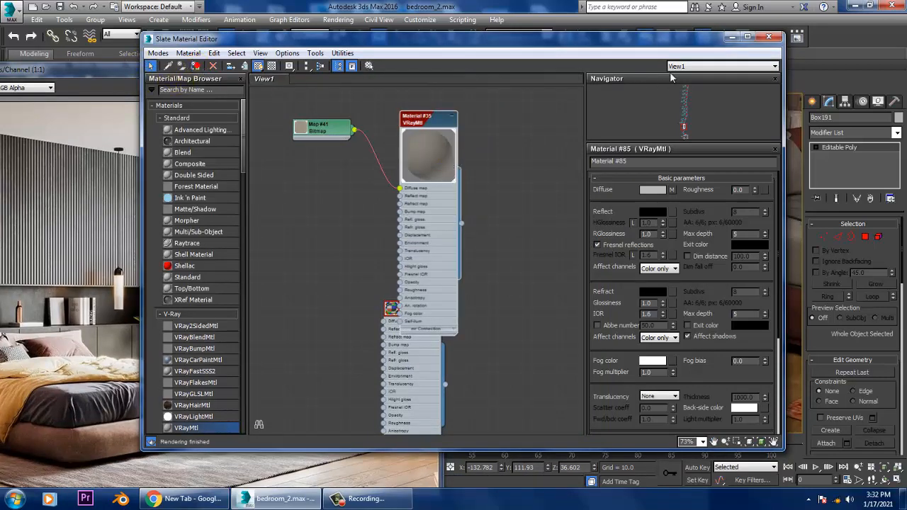
pyautogui.click(730, 40)
pyautogui.scroll(-3, 612, 221)
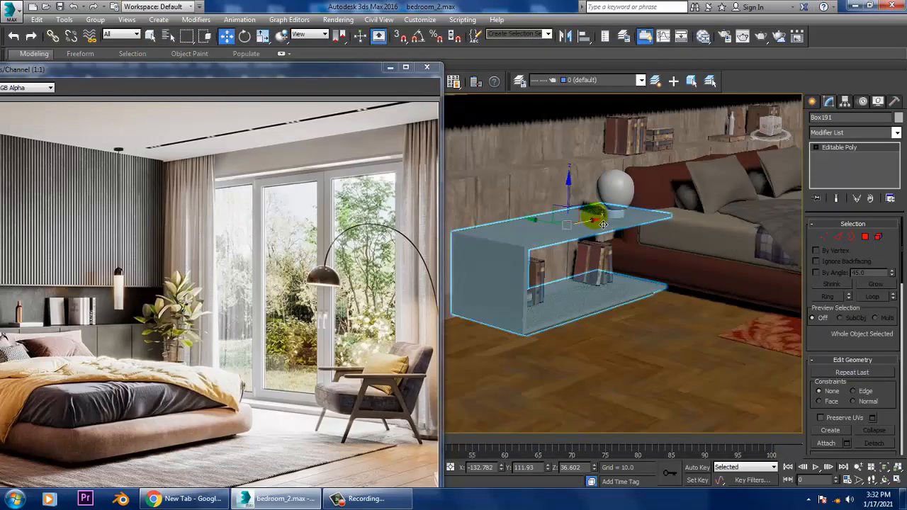
# Try the dark VRayMtl Material #34 with diffuse bitmap Map #37 on the bedside table.
pyautogui.moveTo(579, 221); pyautogui.dragTo(598, 221, button='middle')
pyautogui.press('m')
pyautogui.moveTo(499, 159); pyautogui.dragTo(487, 244, button='middle')
pyautogui.doubleClick(458, 153)
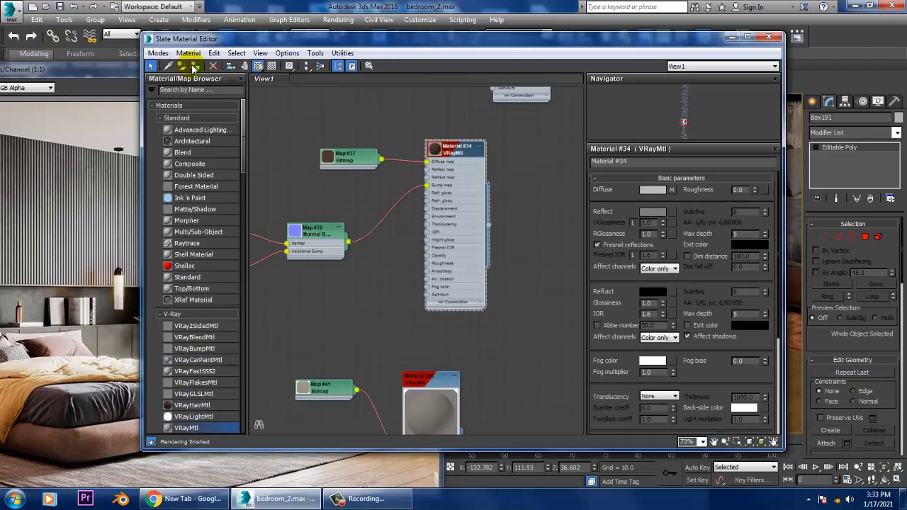
pyautogui.click(732, 37)
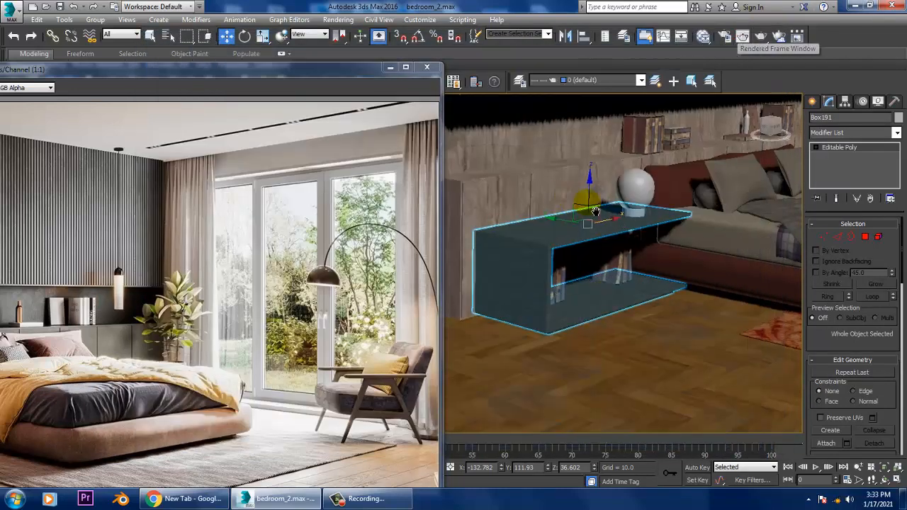
pyautogui.scroll(3, 626, 228)
# Assign the brown VRayMtl with diffuse bitmap Map #29 and normal bump Map #30 to the bedside table.
pyautogui.press('m')
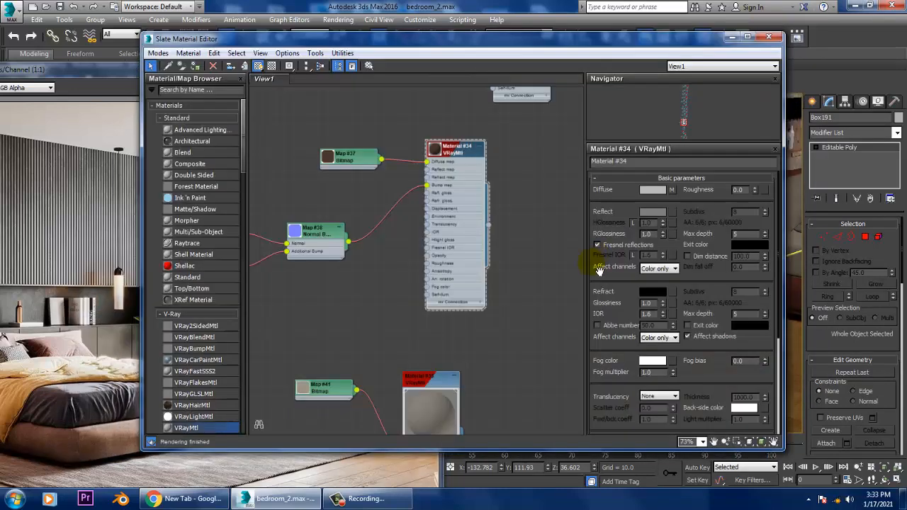
pyautogui.moveTo(457, 140); pyautogui.dragTo(450, 351, button='middle')
pyautogui.moveTo(507, 159); pyautogui.dragTo(489, 277, button='middle')
pyautogui.moveTo(537, 138); pyautogui.dragTo(503, 252, button='middle')
pyautogui.moveTo(522, 162); pyautogui.dragTo(517, 185, button='middle')
pyautogui.doubleClick(517, 182)
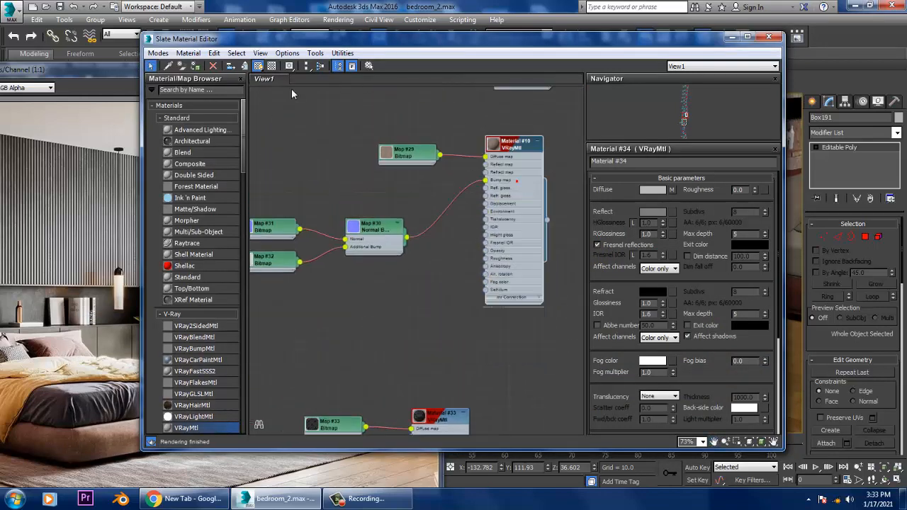
pyautogui.doubleClick(496, 146)
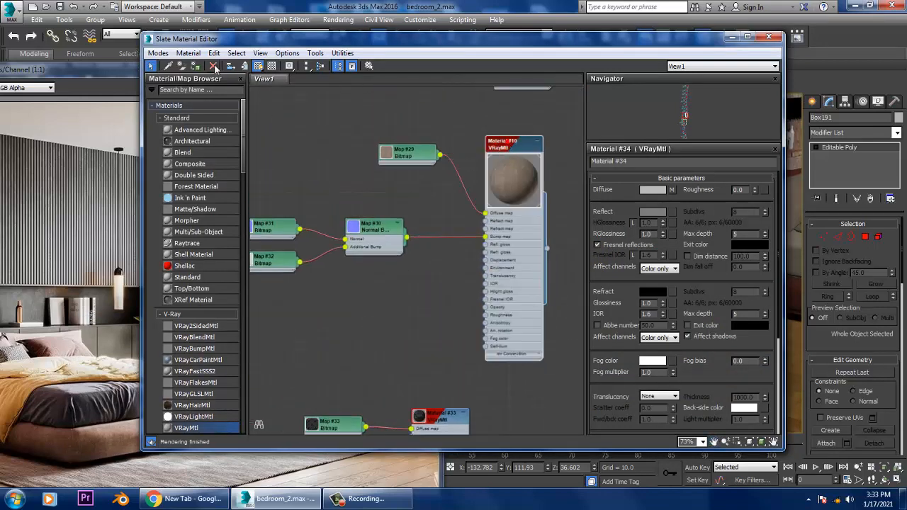
pyautogui.click(734, 37)
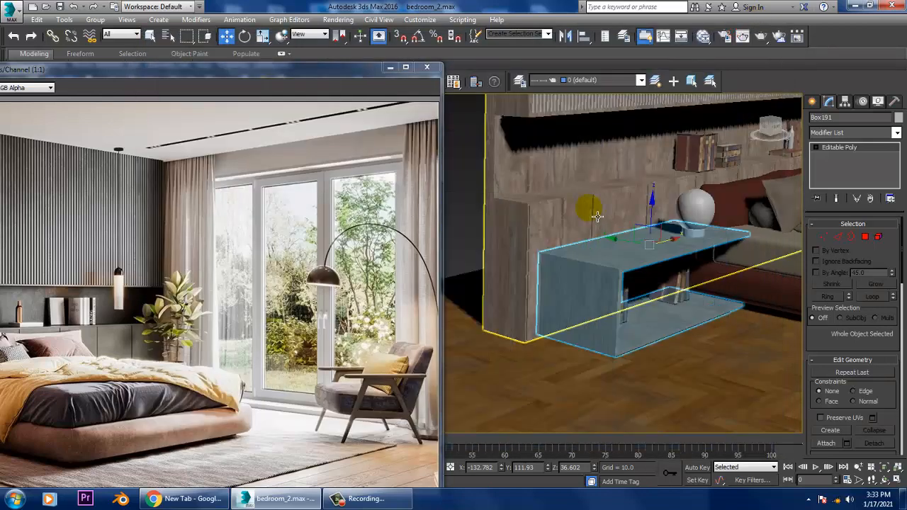
# Add a UVW Map modifier with Box mapping to the bedside table.
pyautogui.scroll(-4, 597, 211)
pyautogui.keyDown('alt'); pyautogui.moveTo(597, 210); pyautogui.dragTo(517, 206, button='middle'); pyautogui.keyUp('alt')
pyautogui.click(488, 202)
pyautogui.click(588, 226)
pyautogui.scroll(3, 631, 243)
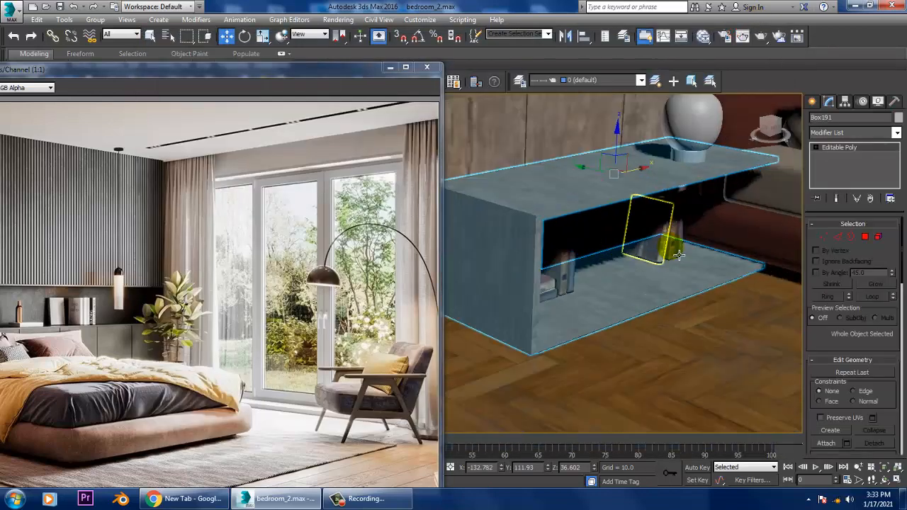
pyautogui.click(879, 132)
pyautogui.scroll(-15, 867, 318)
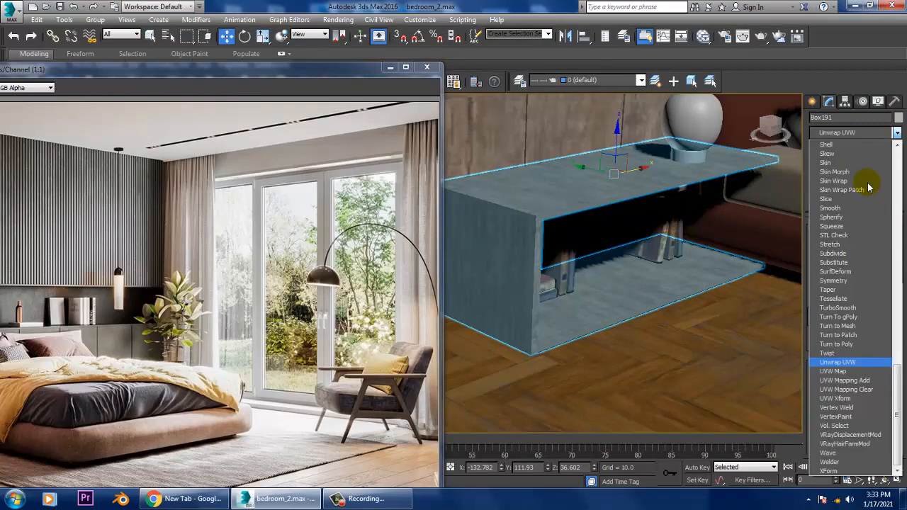
pyautogui.click(865, 371)
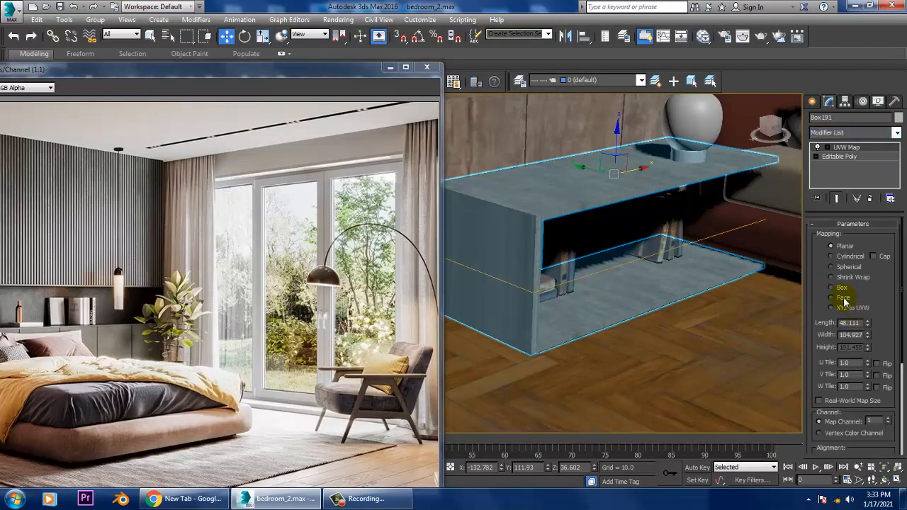
pyautogui.click(832, 287)
pyautogui.scroll(-6, 680, 309)
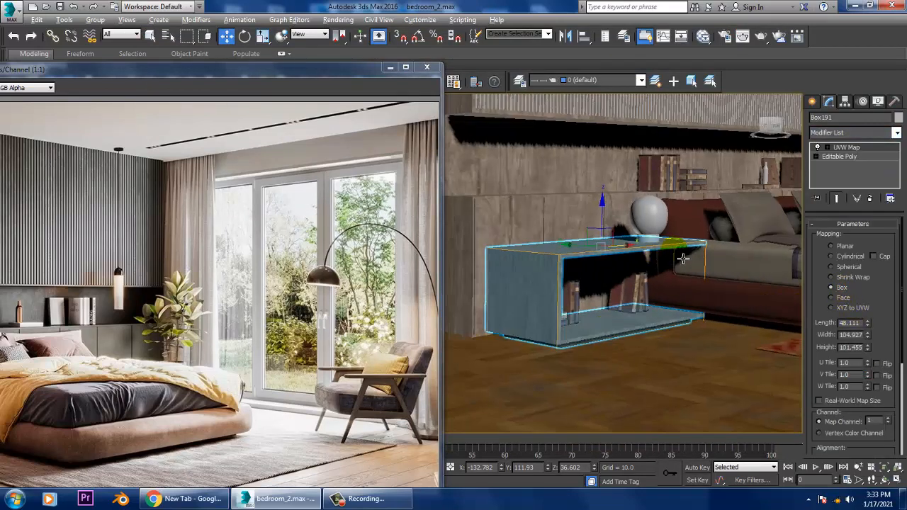
pyautogui.scroll(-6, 680, 309)
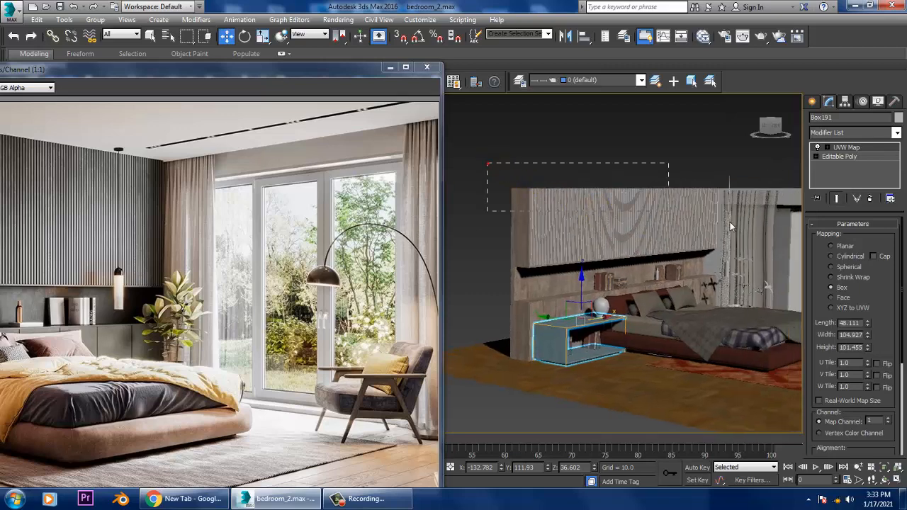
# Select the slatted wall panel above the headboard and create a new VRayMtl in the Slate Material Editor.
pyautogui.moveTo(721, 229); pyautogui.dragTo(721, 229)
pyautogui.keyDown('alt'); pyautogui.moveTo(767, 186); pyautogui.dragTo(755, 158); pyautogui.keyUp('alt')
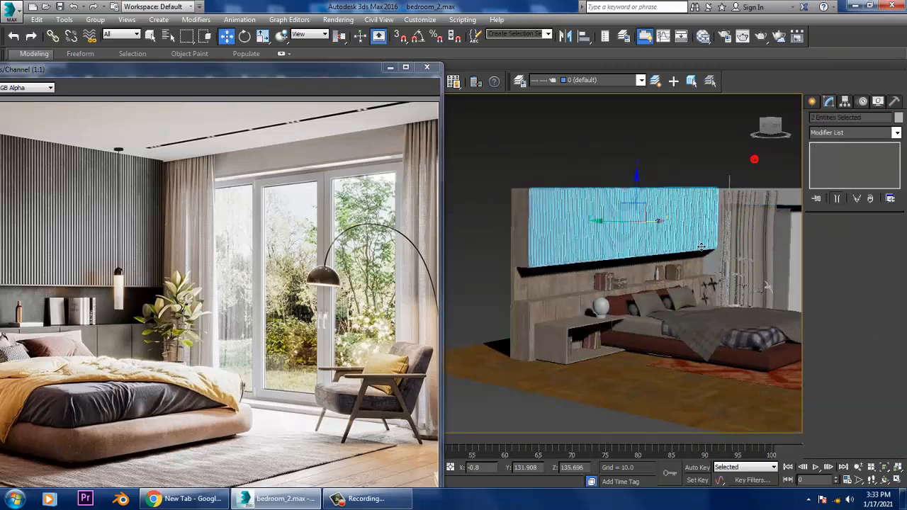
pyautogui.keyDown('alt'); pyautogui.moveTo(652, 213); pyautogui.dragTo(699, 242, button='middle'); pyautogui.keyUp('alt')
pyautogui.scroll(3, 639, 240)
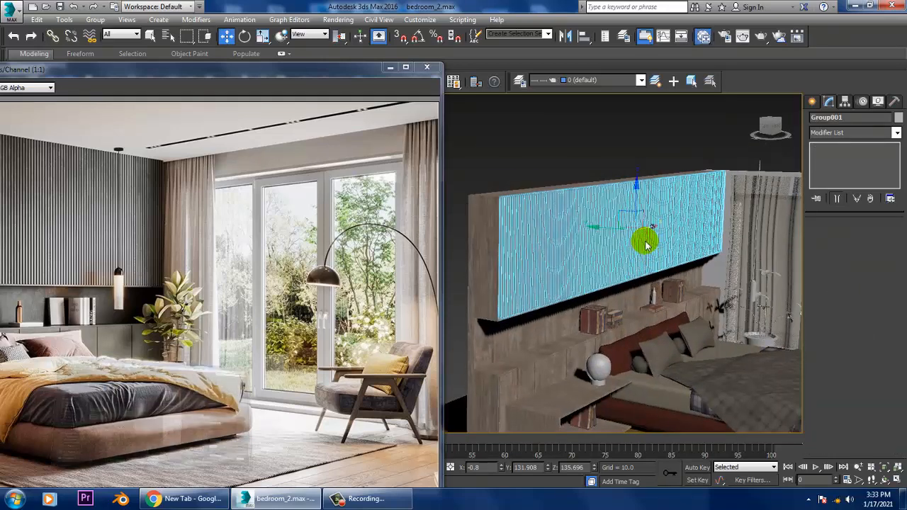
pyautogui.press('m')
pyautogui.moveTo(429, 377); pyautogui.dragTo(427, 176, button='middle')
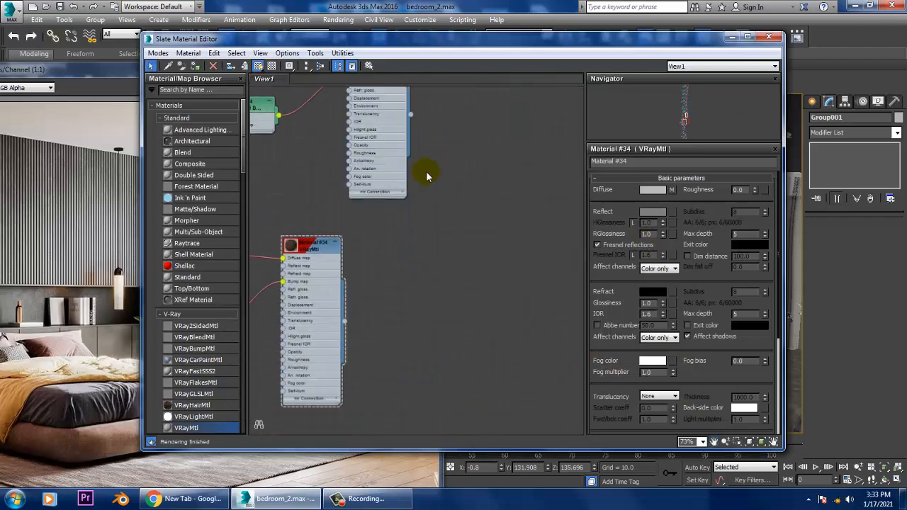
pyautogui.moveTo(258, 350); pyautogui.dragTo(405, 244, button='middle')
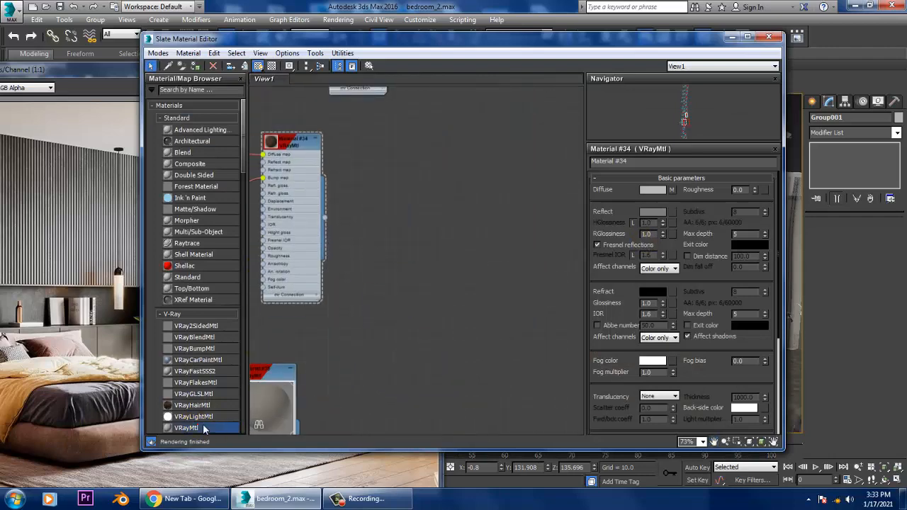
pyautogui.moveTo(204, 429); pyautogui.dragTo(416, 284)
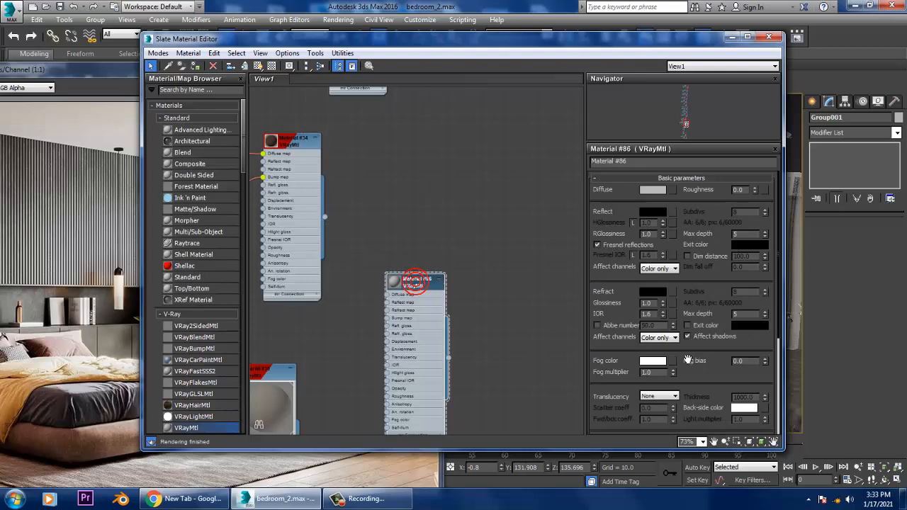
# Sample the new material's diffuse color from the dark headboard cabinet in the reference render.
pyautogui.click(652, 190)
pyautogui.click(237, 169)
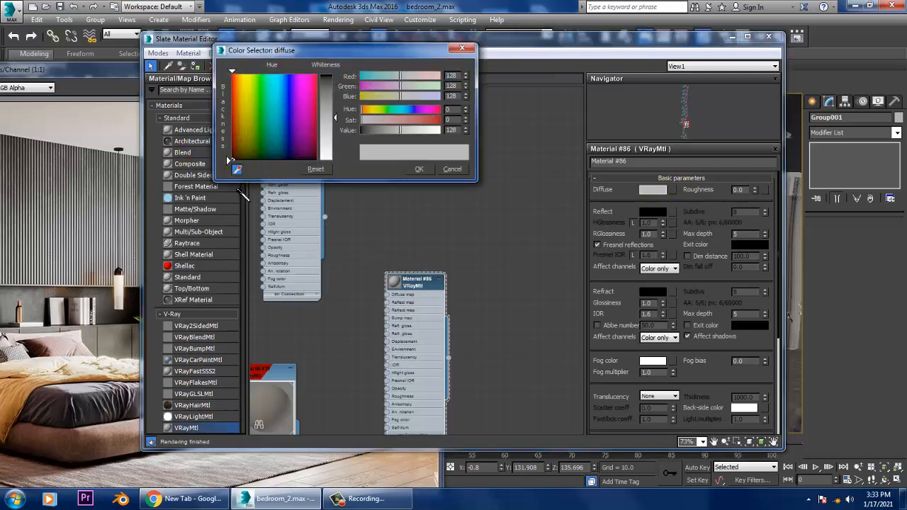
pyautogui.click(115, 335)
pyautogui.click(423, 169)
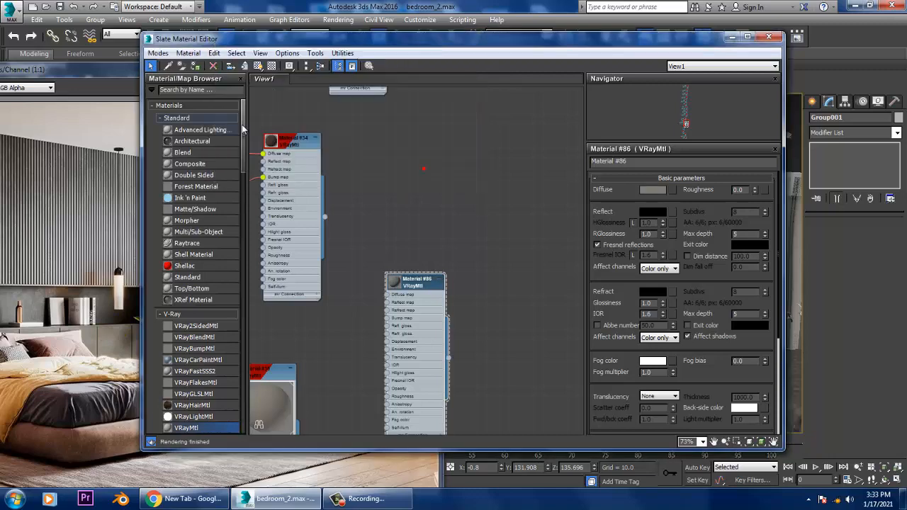
# Enlarge the material's preview, shift its diffuse color to a dark reddish brown and assign it to the slatted wall panel.
pyautogui.doubleClick(397, 282)
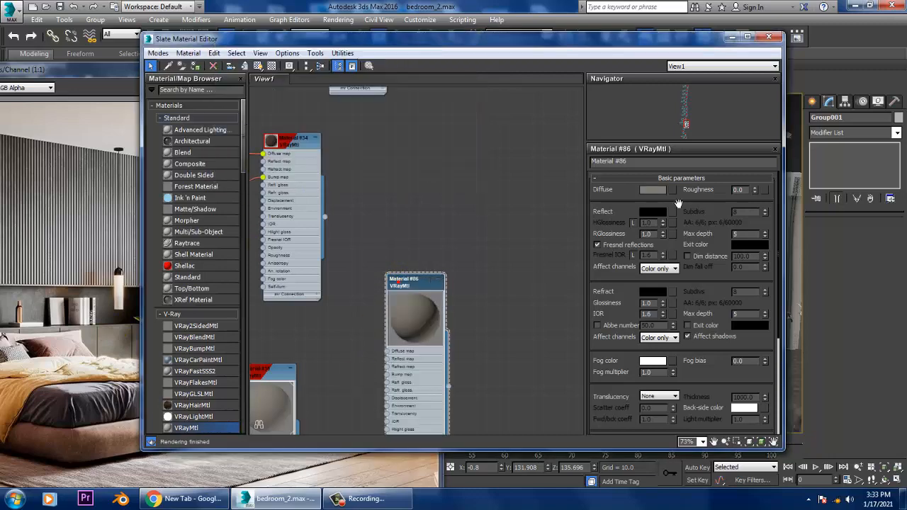
pyautogui.click(651, 190)
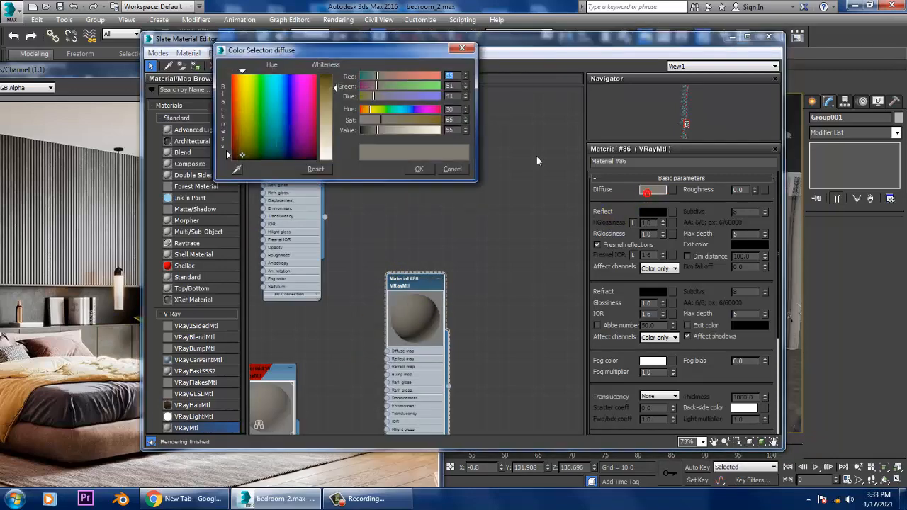
pyautogui.moveTo(327, 87)
pyautogui.mouseDown()
pyautogui.moveTo(327, 75)
pyautogui.moveTo(327, 83)
pyautogui.mouseUp()
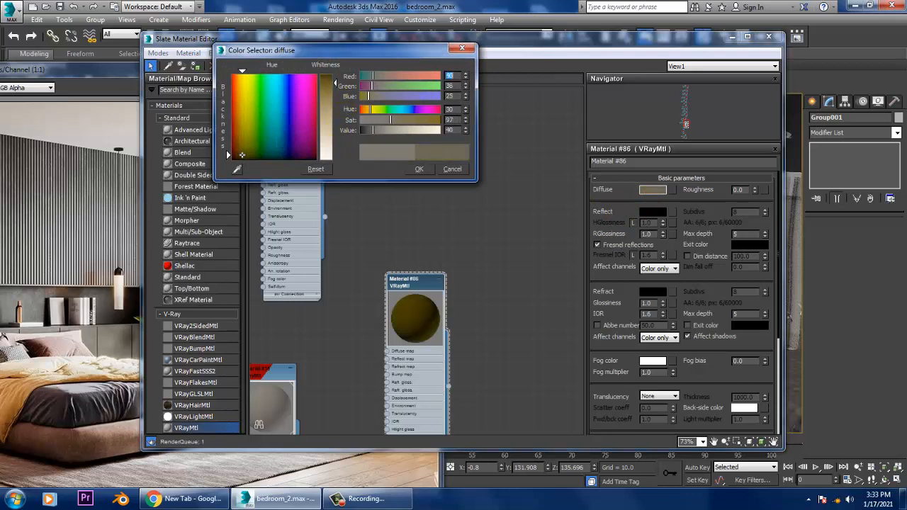
pyautogui.moveTo(246, 143)
pyautogui.mouseDown()
pyautogui.moveTo(232, 159)
pyautogui.moveTo(316, 159)
pyautogui.moveTo(308, 145)
pyautogui.moveTo(305, 158)
pyautogui.moveTo(234, 146)
pyautogui.moveTo(233, 157)
pyautogui.mouseUp()
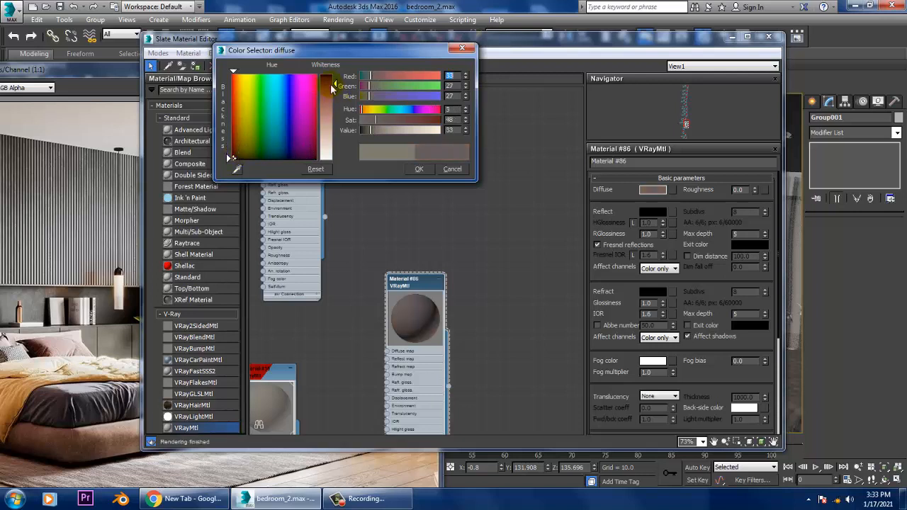
pyautogui.moveTo(328, 84); pyautogui.dragTo(328, 78)
pyautogui.click(418, 168)
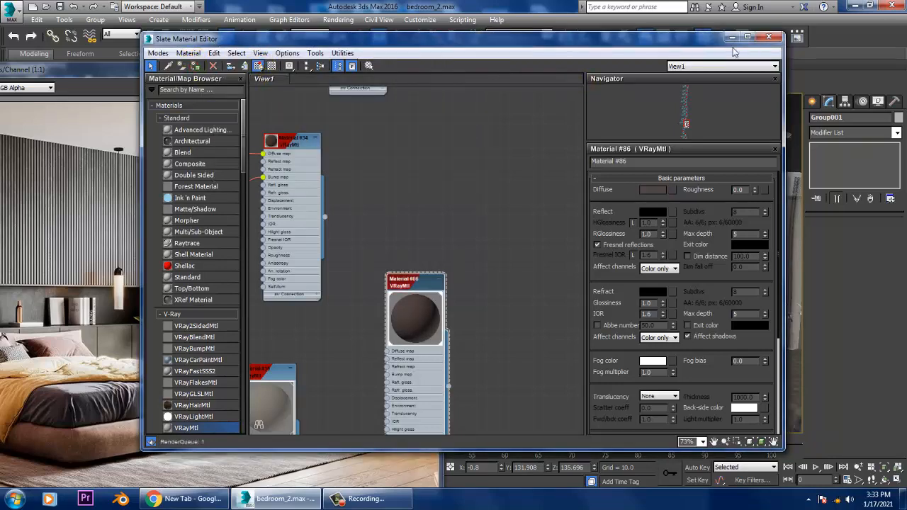
pyautogui.moveTo(688, 40); pyautogui.dragTo(513, 295)
pyautogui.click(556, 131)
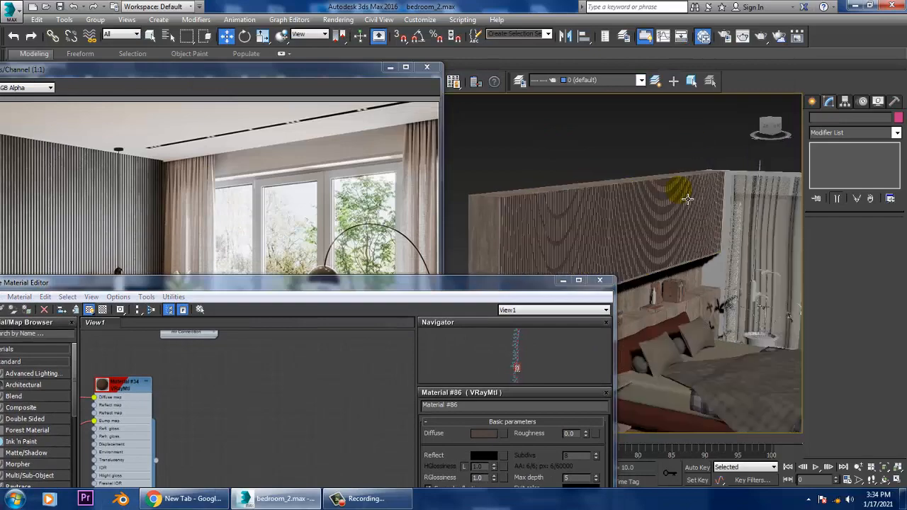
# Examine the slatted wall panel, the curtains and the window wall for remaining untextured objects.
pyautogui.scroll(5, 688, 196)
pyautogui.keyDown('alt'); pyautogui.moveTo(649, 208); pyautogui.dragTo(589, 287, button='middle'); pyautogui.keyUp('alt')
pyautogui.scroll(-4, 629, 217)
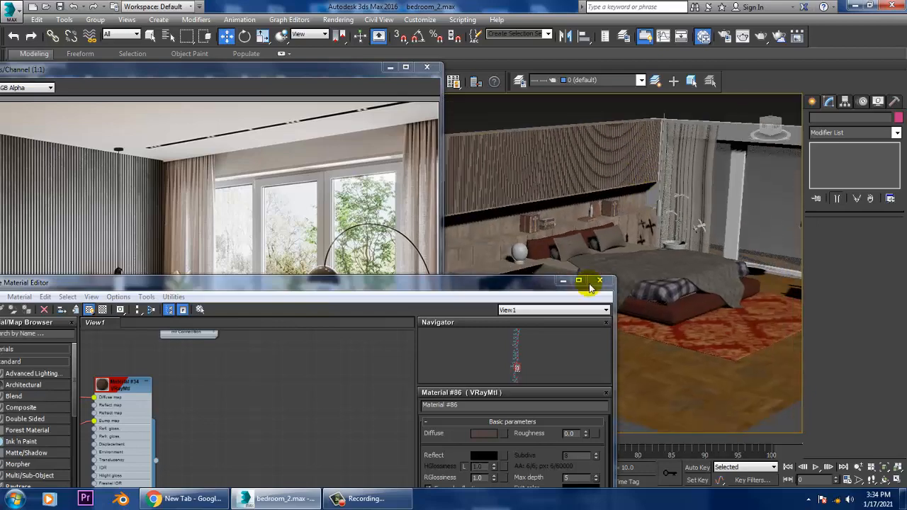
pyautogui.click(562, 281)
pyautogui.keyDown('alt'); pyautogui.moveTo(682, 262); pyautogui.dragTo(574, 291, button='middle'); pyautogui.keyUp('alt')
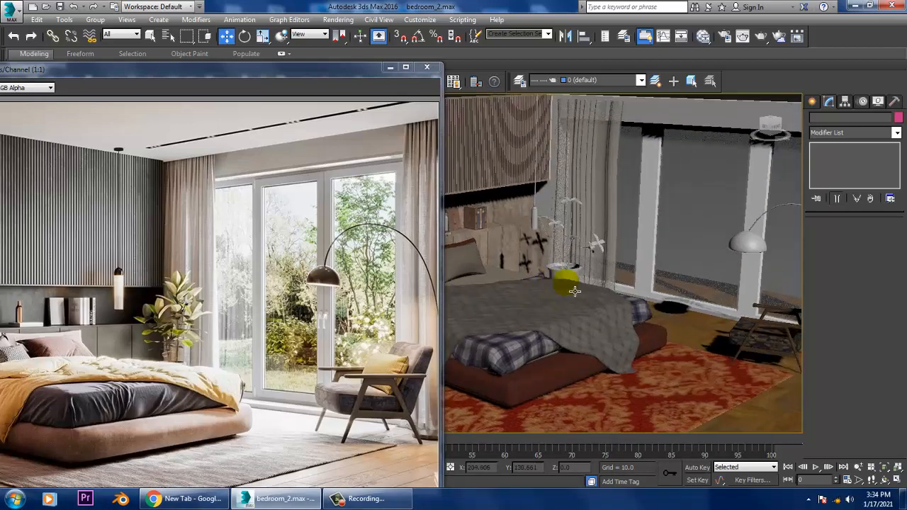
pyautogui.scroll(2, 574, 291)
pyautogui.scroll(-3, 660, 219)
pyautogui.keyDown('alt'); pyautogui.moveTo(659, 219); pyautogui.dragTo(581, 283, button='middle'); pyautogui.keyUp('alt')
pyautogui.scroll(-2, 567, 273)
pyautogui.scroll(4, 543, 241)
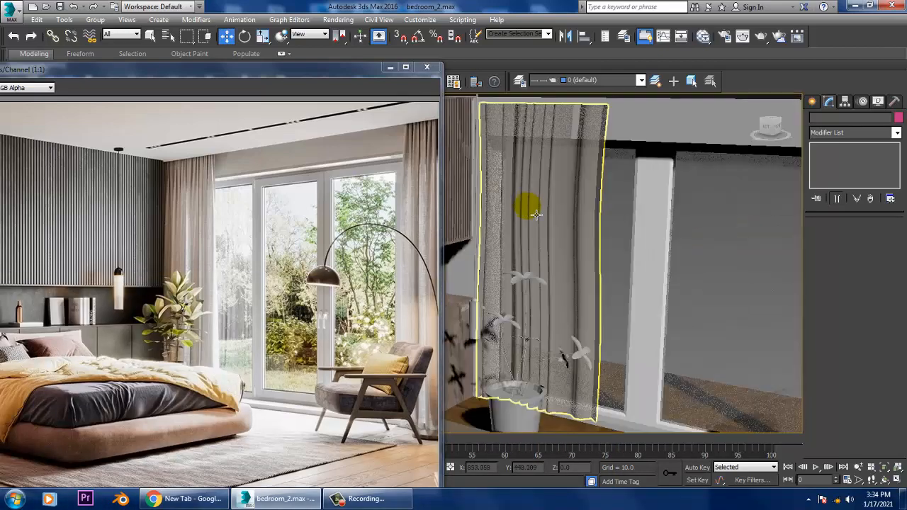
pyautogui.moveTo(536, 215); pyautogui.dragTo(674, 271, button='middle')
pyautogui.scroll(2, 586, 174)
pyautogui.scroll(2, 556, 174)
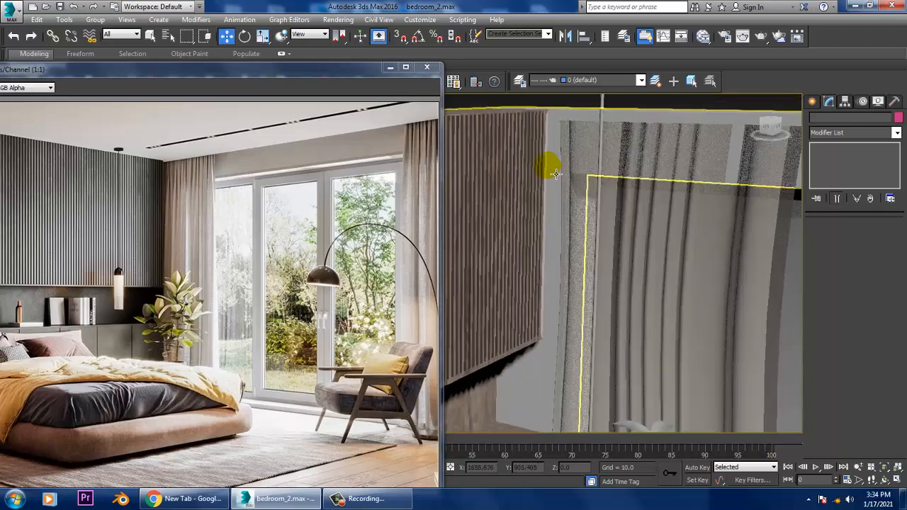
pyautogui.click(555, 155)
pyautogui.scroll(-4, 555, 156)
pyautogui.keyDown('alt'); pyautogui.moveTo(684, 170); pyautogui.dragTo(666, 251, button='middle'); pyautogui.keyUp('alt')
pyautogui.scroll(3, 666, 248)
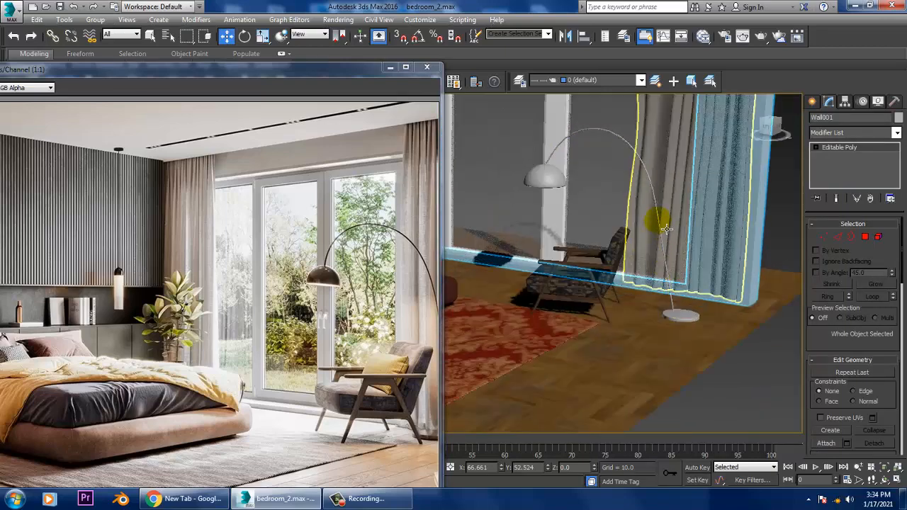
# Select the arc floor lamp's dome shade and create another VRayMtl for it.
pyautogui.scroll(3, 652, 222)
pyautogui.click(577, 208)
pyautogui.scroll(2, 588, 207)
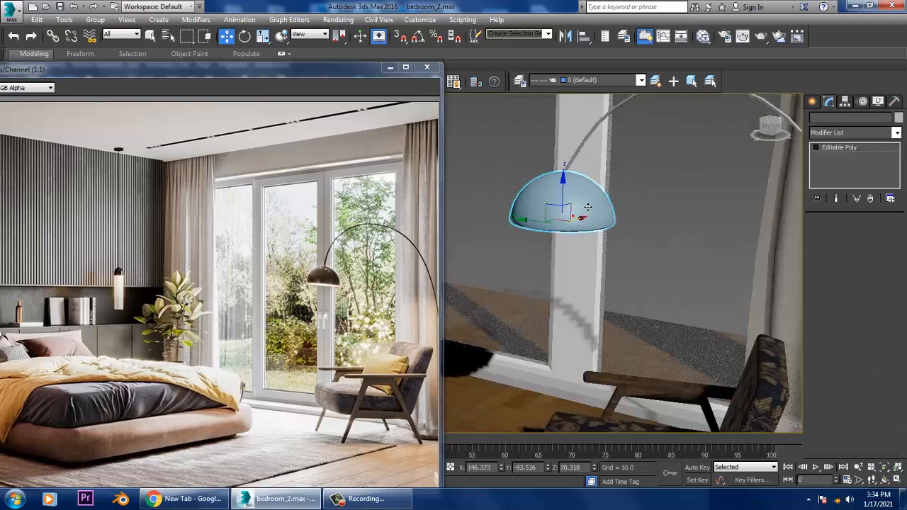
pyautogui.scroll(3, 587, 207)
pyautogui.click(574, 212)
pyautogui.press('m')
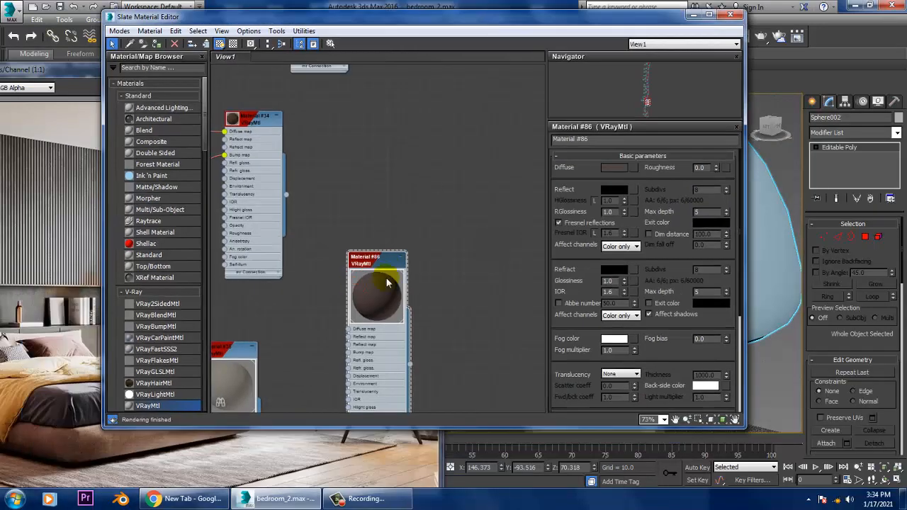
pyautogui.moveTo(387, 283); pyautogui.dragTo(358, 70, button='middle')
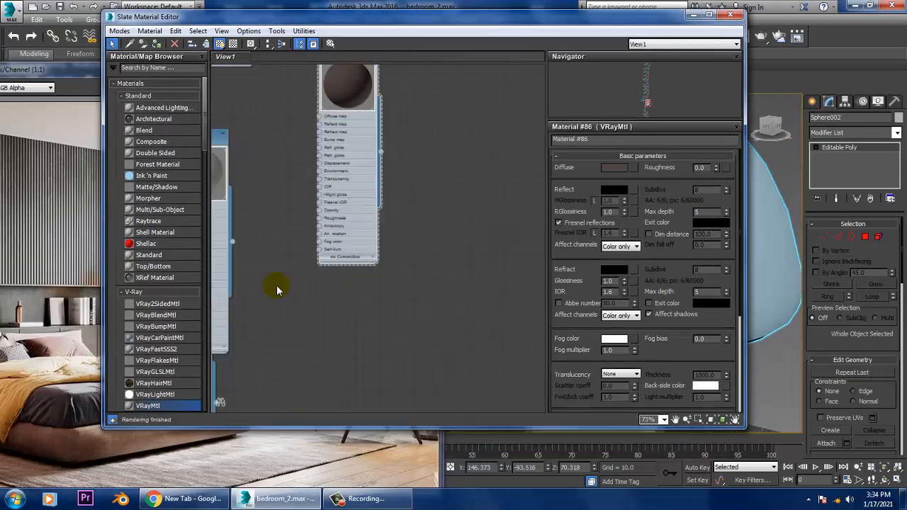
pyautogui.click(428, 328)
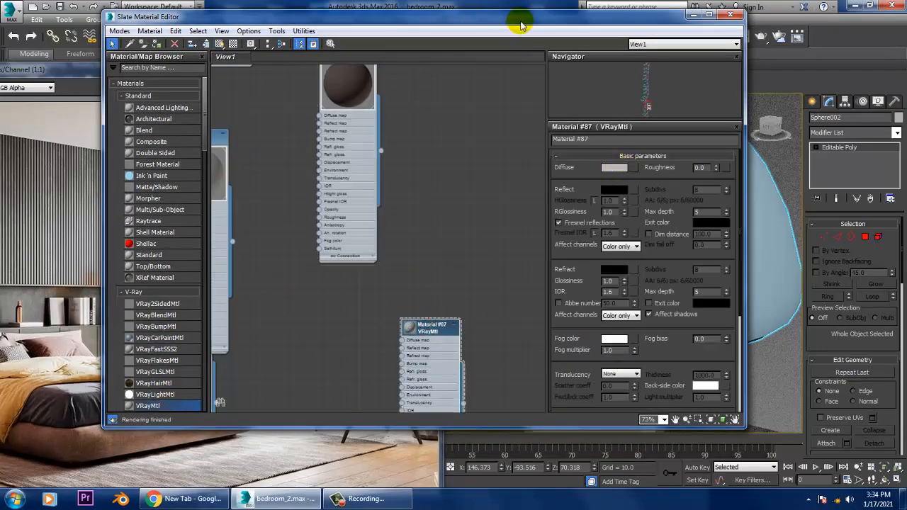
# Arrange the editor beside the reference render and sample the lamp material's diffuse color from the lamp shade, RGB 7, 4, 2.
pyautogui.moveTo(517, 20); pyautogui.dragTo(152, 95)
pyautogui.moveTo(340, 76); pyautogui.dragTo(733, 71)
pyautogui.click(172, 86)
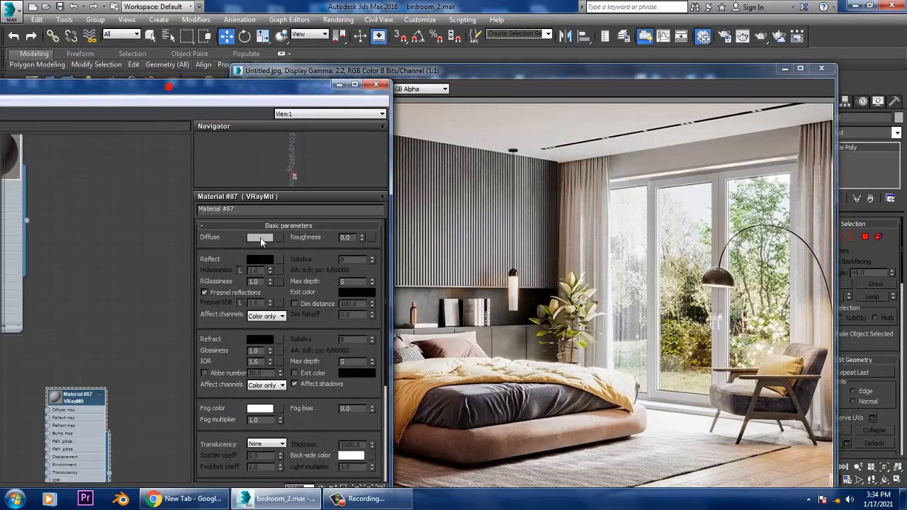
pyautogui.click(260, 238)
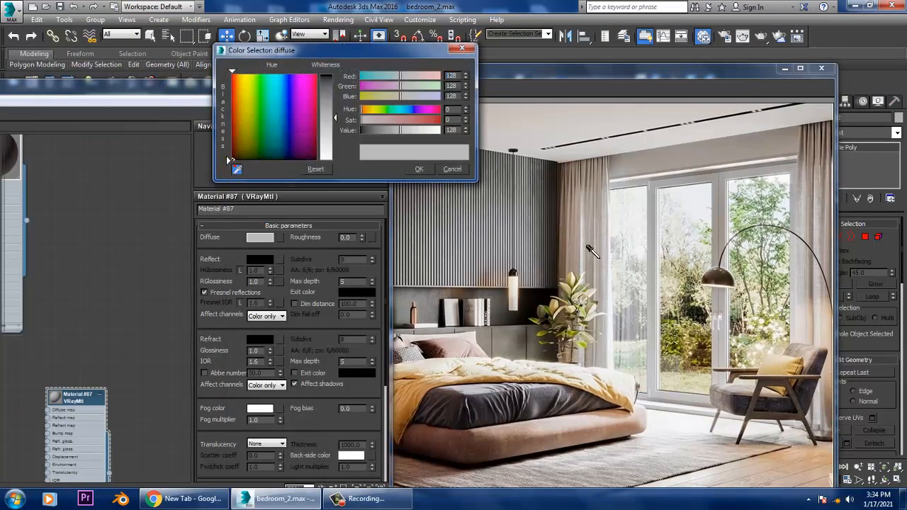
pyautogui.click(238, 157)
pyautogui.moveTo(720, 278)
pyautogui.mouseDown()
pyautogui.moveTo(731, 266)
pyautogui.moveTo(710, 283)
pyautogui.mouseUp()
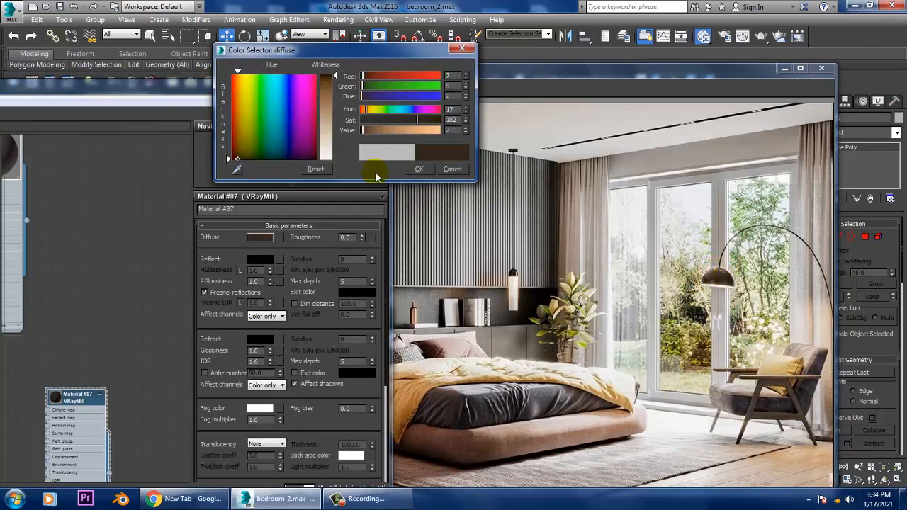
pyautogui.click(426, 170)
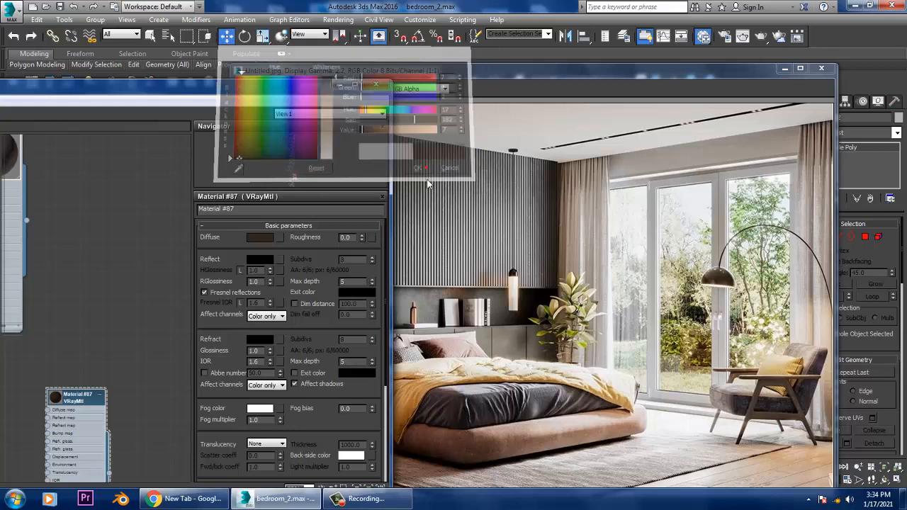
# Enlarge the lamp material's preview and set its reflection color to grey, RGB 146, 146, 146.
pyautogui.click(259, 259)
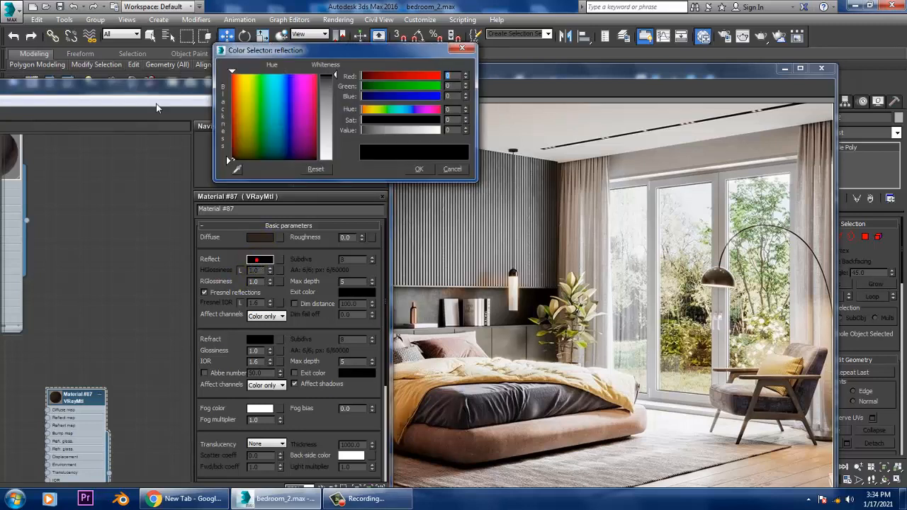
pyautogui.click(452, 170)
pyautogui.moveTo(172, 90); pyautogui.dragTo(435, 47)
pyautogui.doubleClick(318, 354)
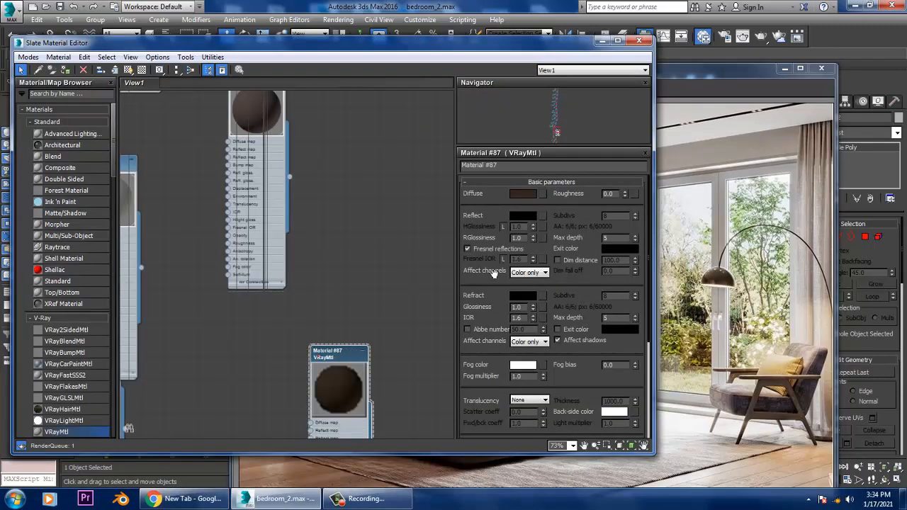
pyautogui.click(523, 215)
pyautogui.moveTo(328, 89); pyautogui.dragTo(328, 123)
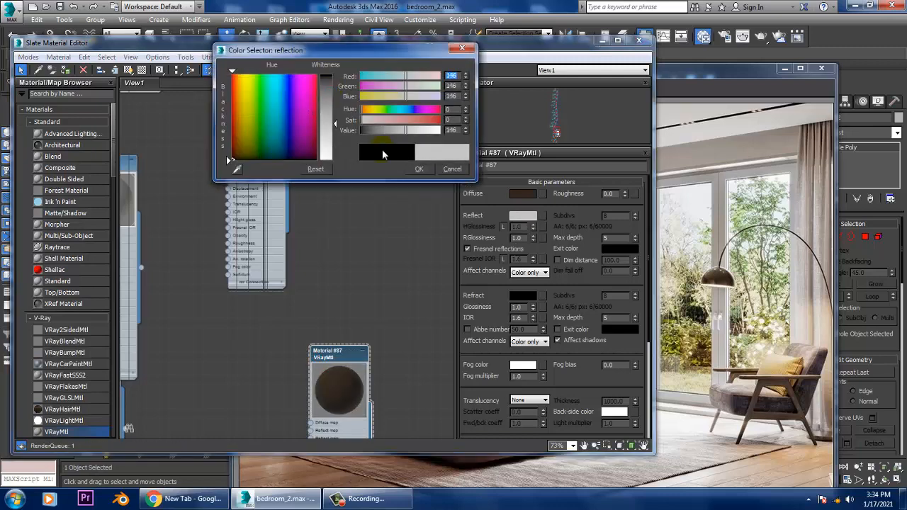
pyautogui.click(418, 170)
# Unlock the Fresnel IOR and set it to 1.2, switch off Fresnel reflections and set the reflection glossiness to 0.62.
pyautogui.click(503, 259)
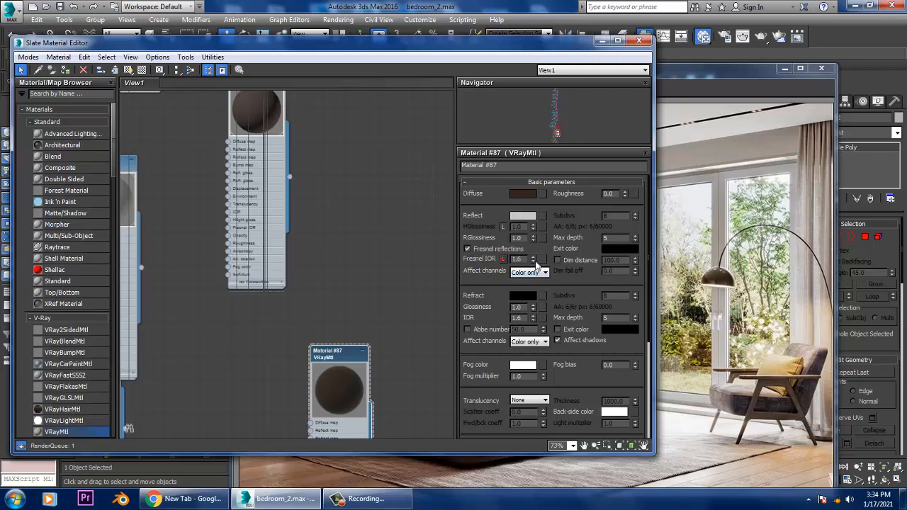
pyautogui.moveTo(541, 282); pyautogui.dragTo(544, 272)
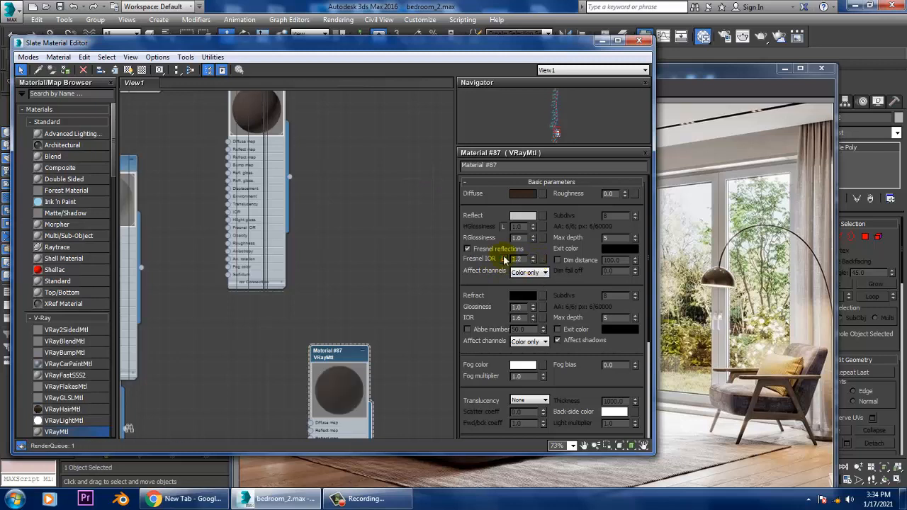
pyautogui.click(471, 250)
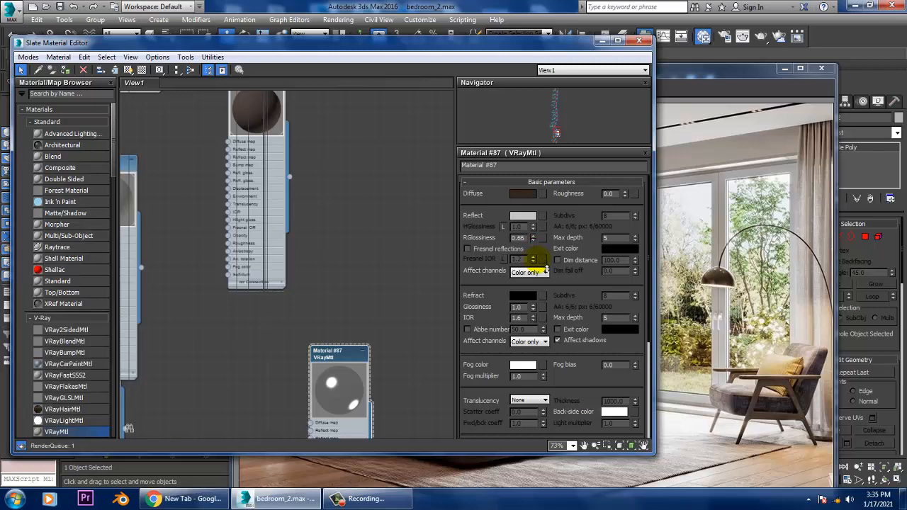
pyautogui.click(532, 235)
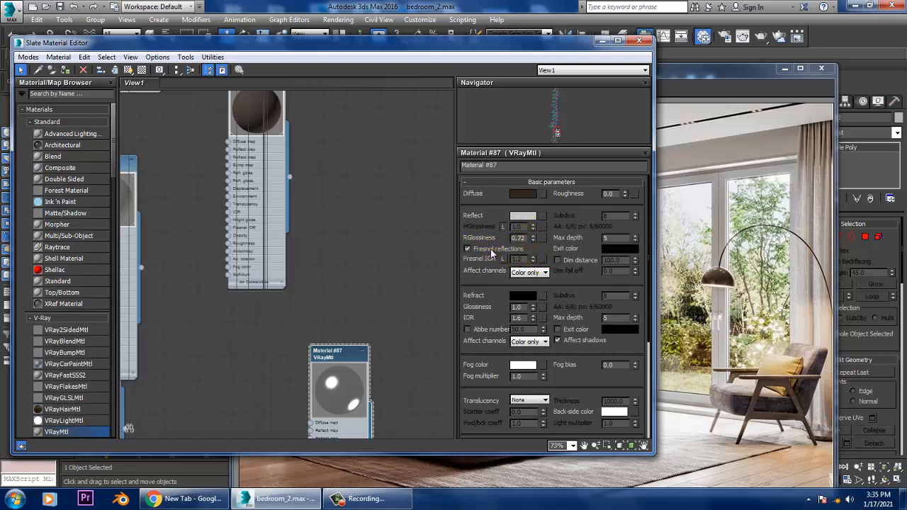
pyautogui.click(485, 252)
pyautogui.moveTo(539, 233); pyautogui.dragTo(544, 252)
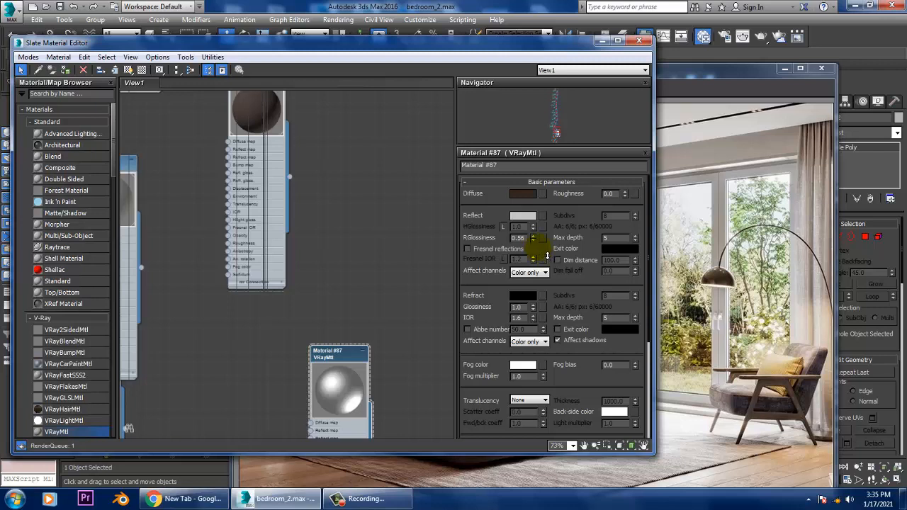
pyautogui.moveTo(546, 255); pyautogui.dragTo(546, 253)
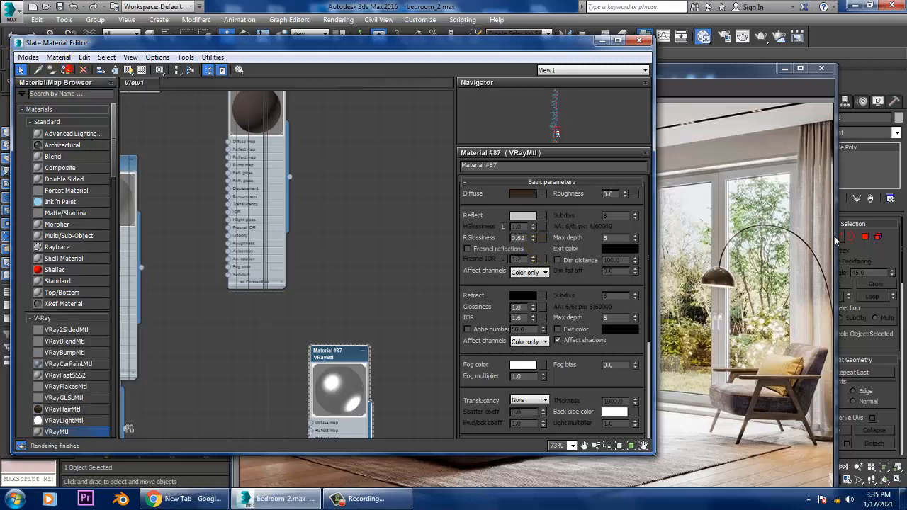
# Assign the material to the lamp's dome shade and enable the lamp's arc line in the renderer.
pyautogui.moveTo(730, 68); pyautogui.dragTo(397, 75)
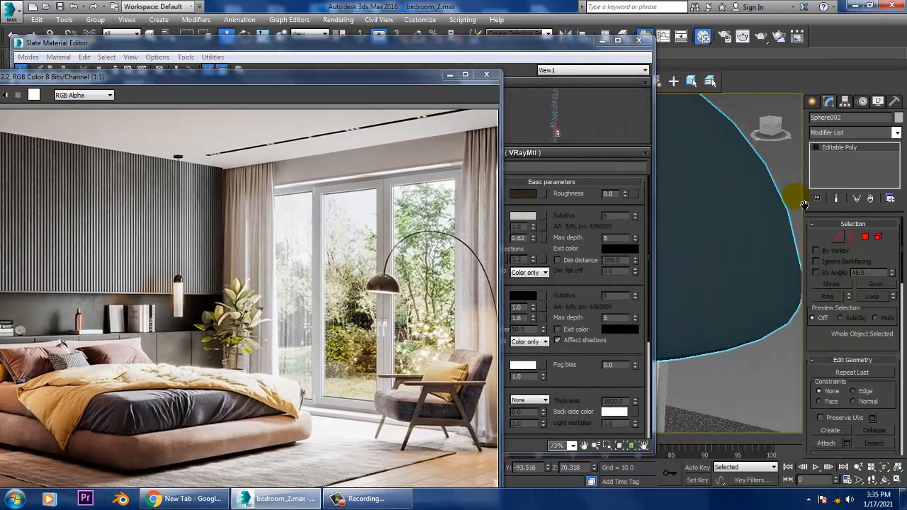
pyautogui.scroll(-8, 688, 212)
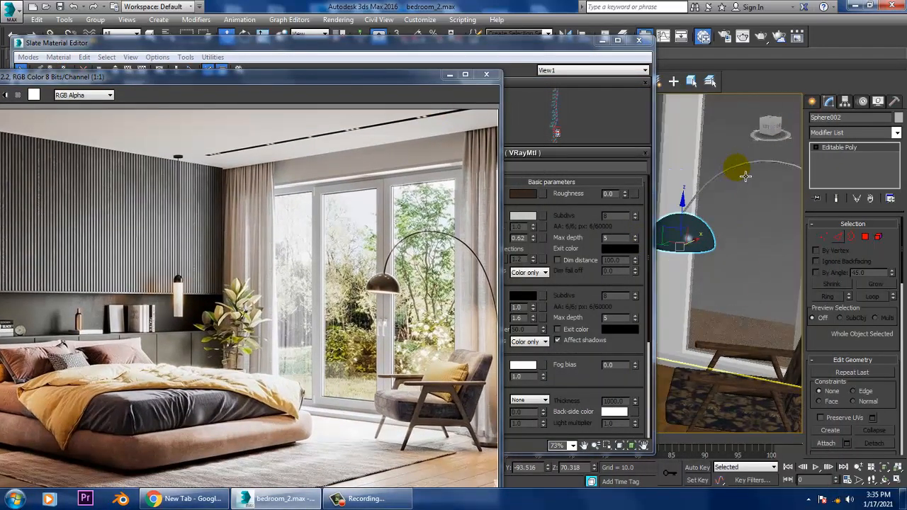
pyautogui.click(745, 176)
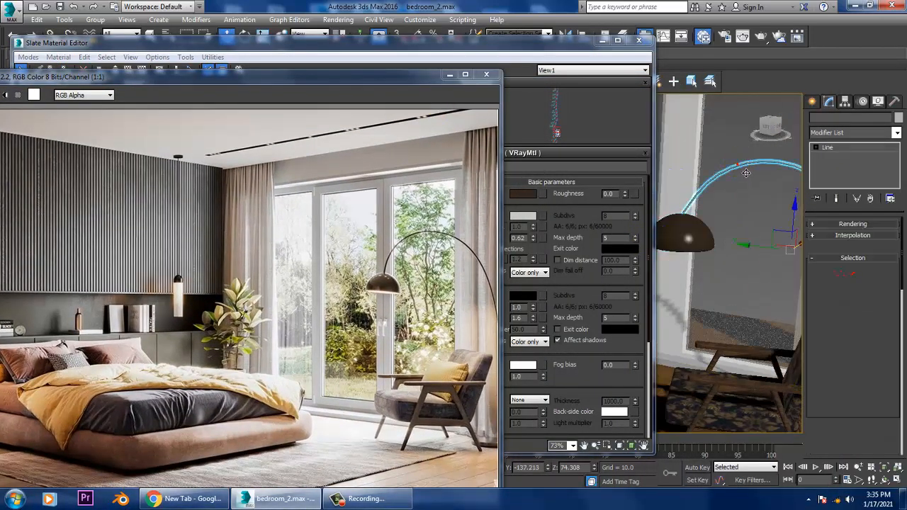
pyautogui.click(843, 224)
pyautogui.click(826, 236)
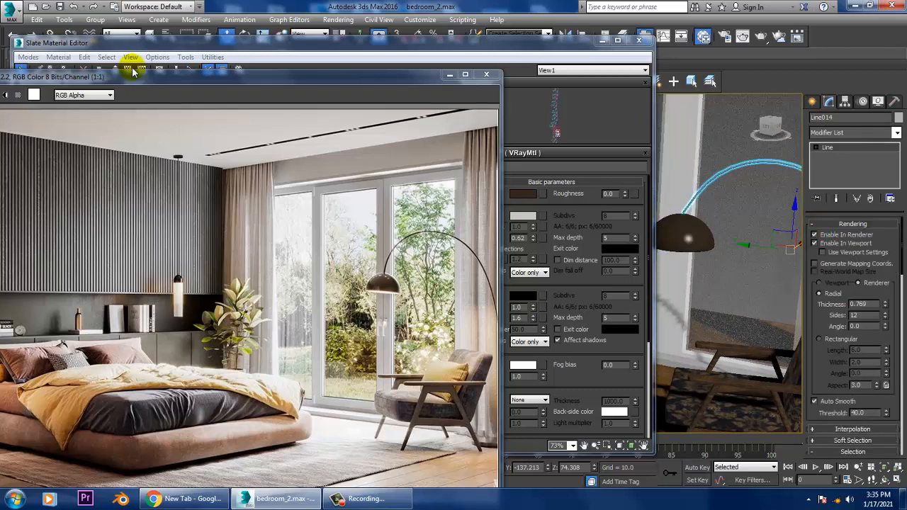
# Assign the lamp material to the arc line and to the lamp's round floor base.
pyautogui.moveTo(134, 78); pyautogui.dragTo(66, 329)
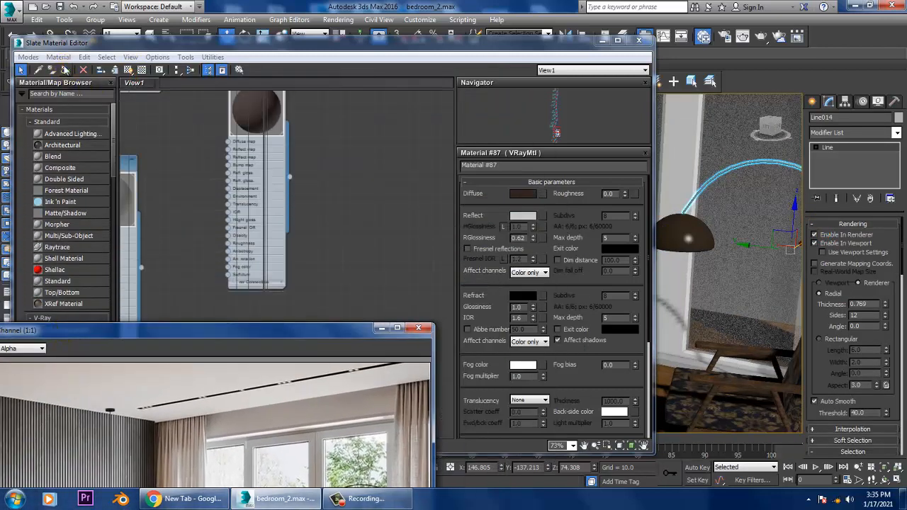
pyautogui.click(146, 83)
pyautogui.moveTo(752, 311); pyautogui.dragTo(625, 140, button='middle')
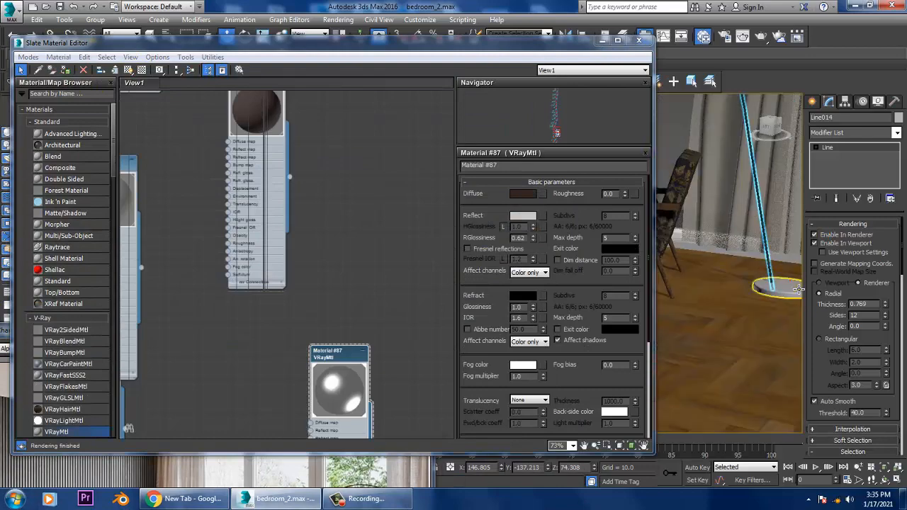
pyautogui.click(792, 285)
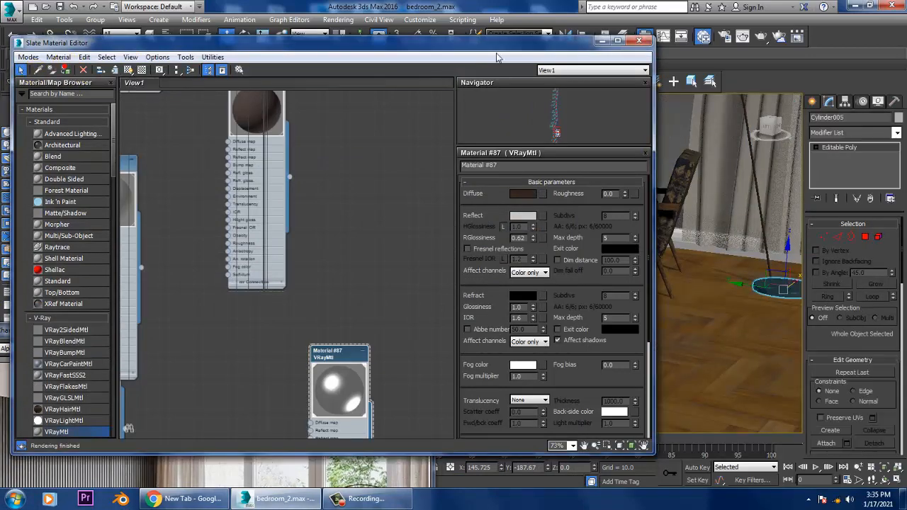
# Render the perspective view framed on the arc lamp and armchair to check the lamp material.
pyautogui.click(598, 42)
pyautogui.keyDown('alt'); pyautogui.moveTo(623, 170); pyautogui.dragTo(569, 280, button='middle'); pyautogui.keyUp('alt')
pyautogui.scroll(2, 570, 213)
pyautogui.keyDown('alt'); pyautogui.moveTo(573, 175); pyautogui.dragTo(596, 88, button='middle'); pyautogui.keyUp('alt')
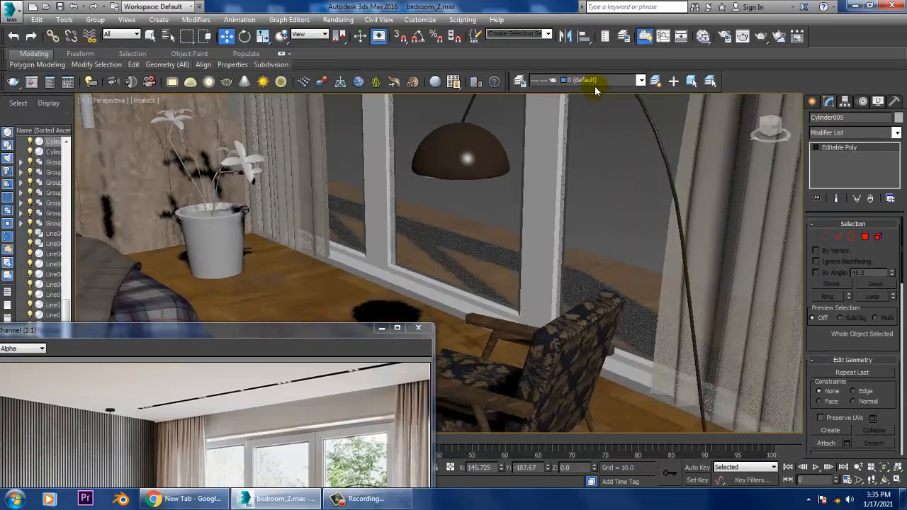
pyautogui.click(339, 20)
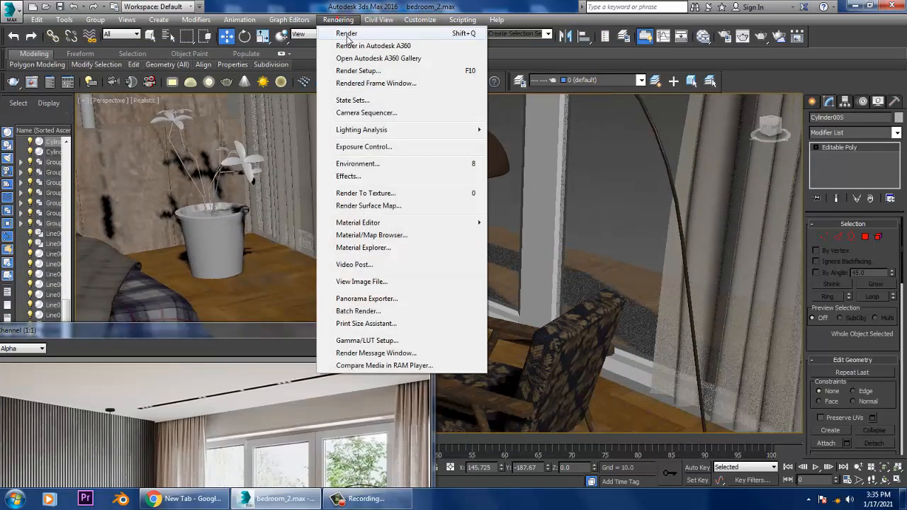
pyautogui.click(338, 20)
pyautogui.click(346, 39)
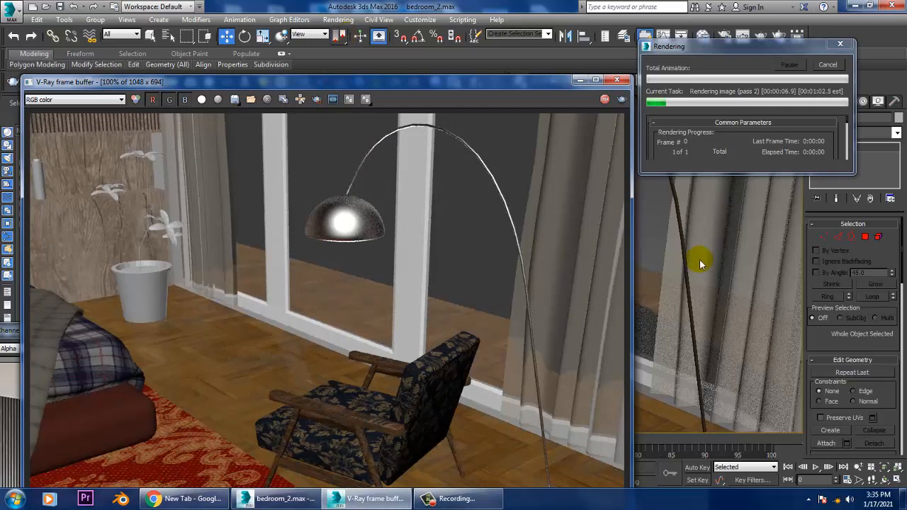
pyautogui.click(618, 80)
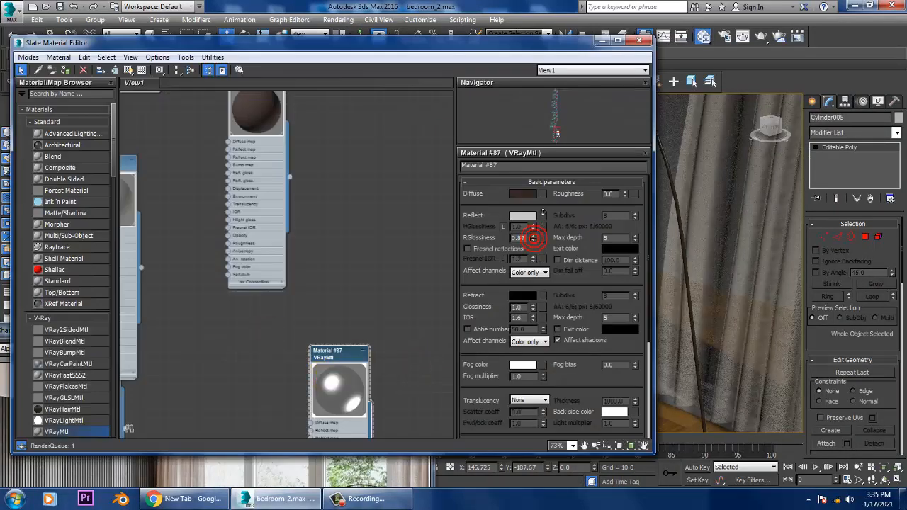
# Lower the lamp material's reflection glossiness to 0.35 and render the lamp view again.
pyautogui.moveTo(542, 212); pyautogui.dragTo(545, 202)
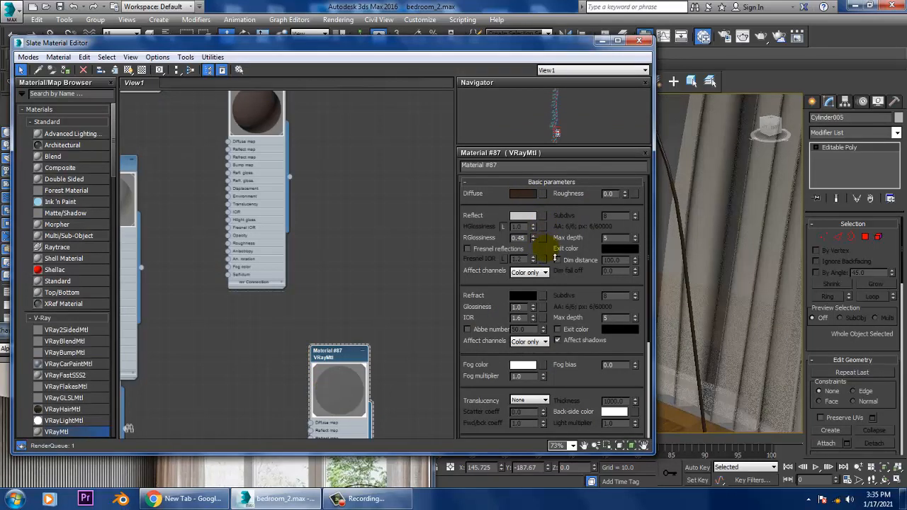
pyautogui.moveTo(554, 259); pyautogui.dragTo(554, 262)
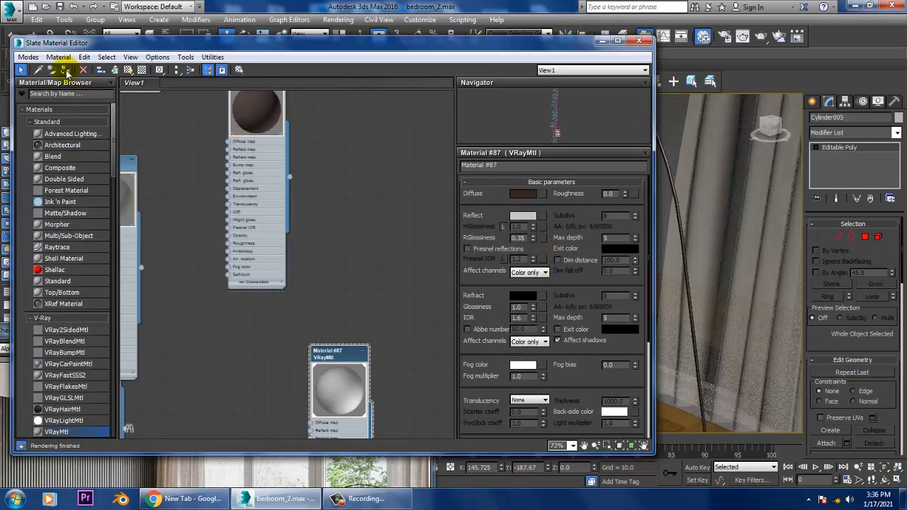
pyautogui.click(338, 20)
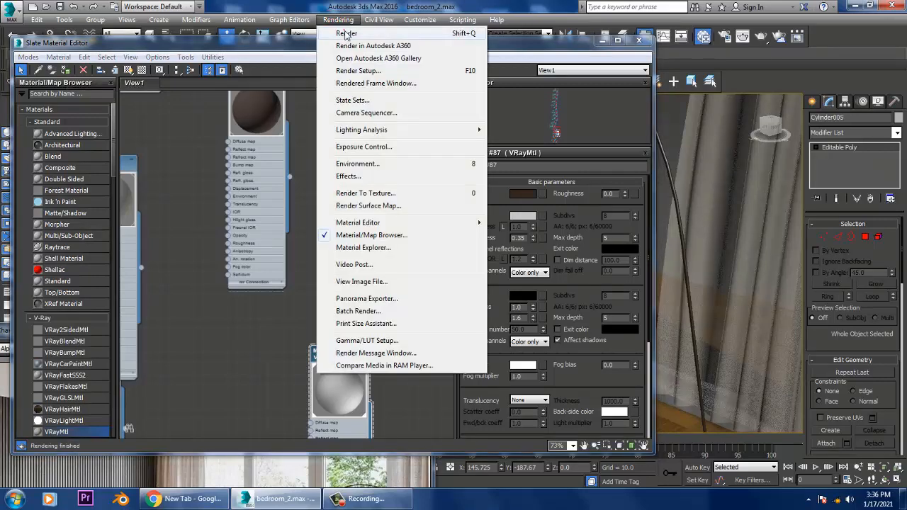
pyautogui.click(343, 31)
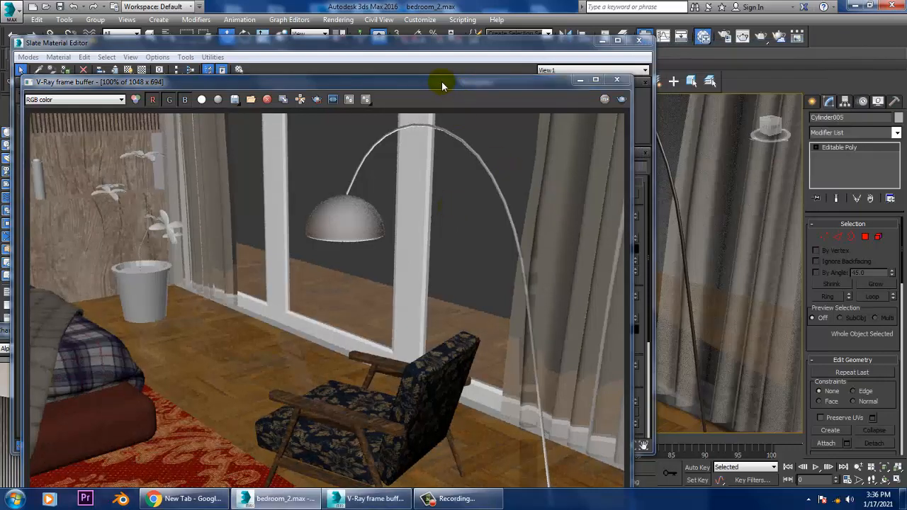
pyautogui.moveTo(441, 81); pyautogui.dragTo(433, 463)
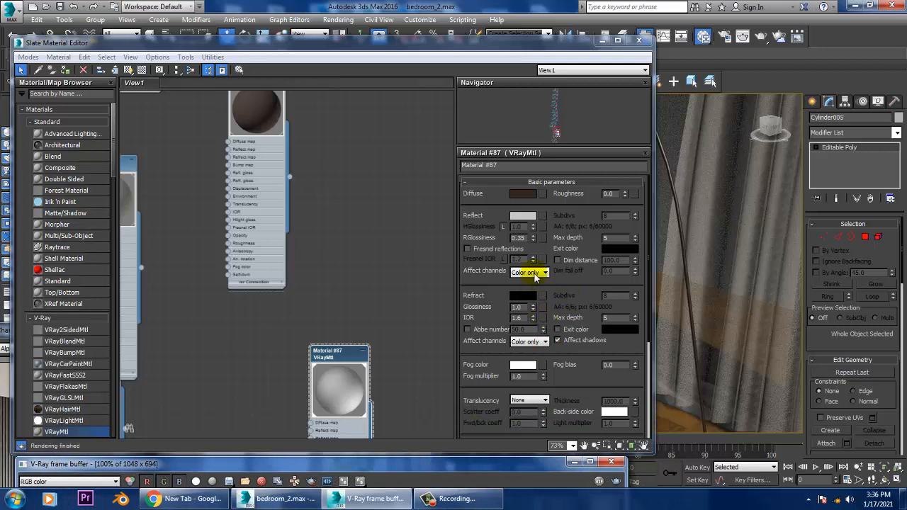
# Try Fresnel reflections with a higher Fresnel IOR on the lamp material, and switch them off again.
pyautogui.click(466, 249)
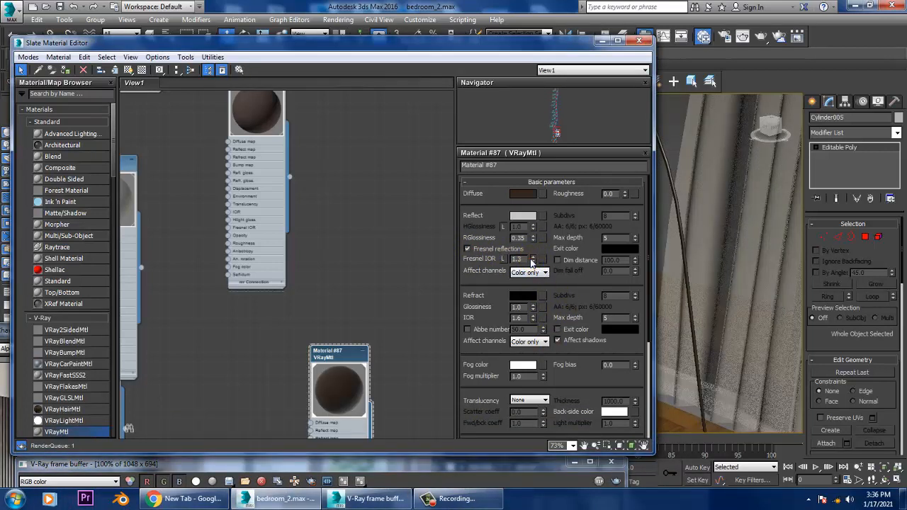
pyautogui.moveTo(532, 261); pyautogui.dragTo(540, 268)
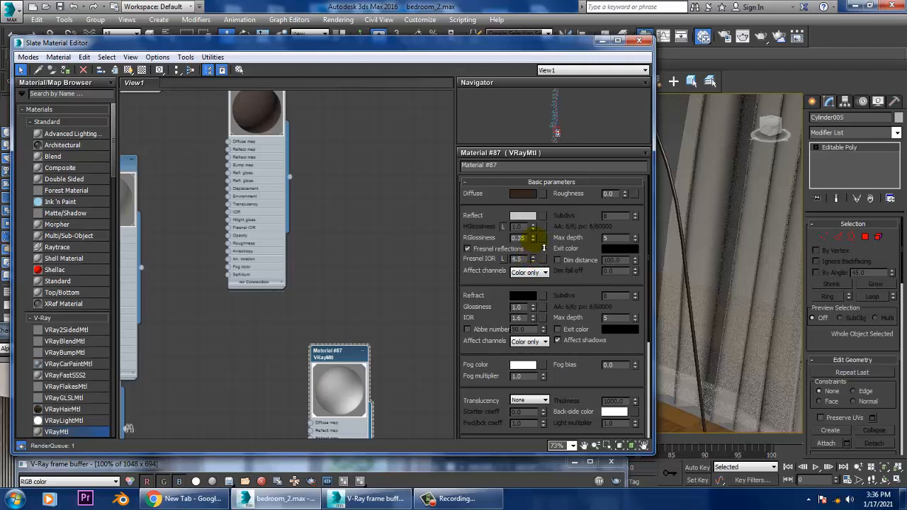
pyautogui.click(481, 252)
# Set the lamp material's reflection glossiness to 0.53 and its diffuse color to a copper tone, RGB 125, 57, 23.
pyautogui.moveTo(533, 240); pyautogui.dragTo(533, 244)
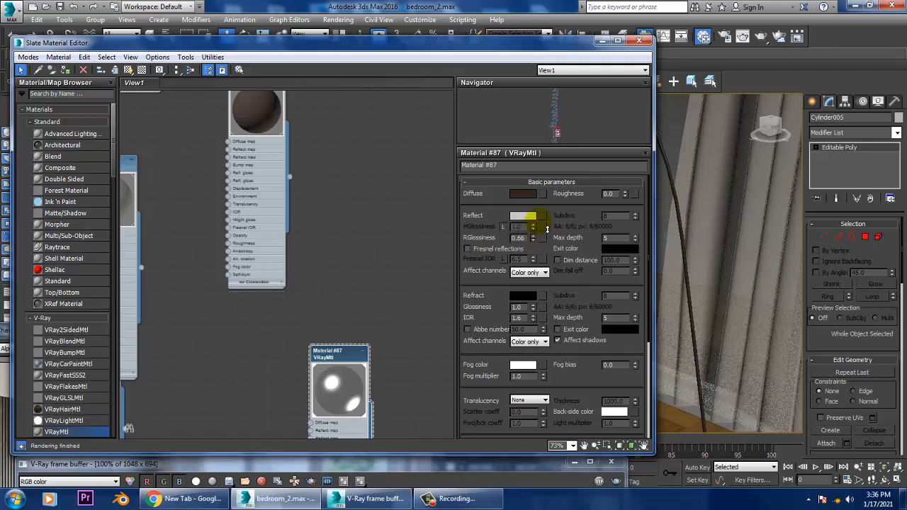
pyautogui.moveTo(550, 232); pyautogui.dragTo(551, 235)
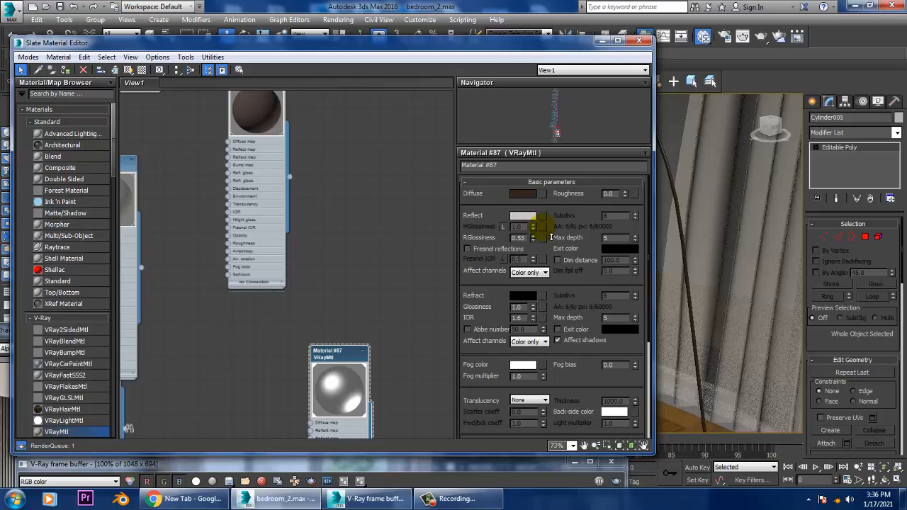
pyautogui.click(524, 195)
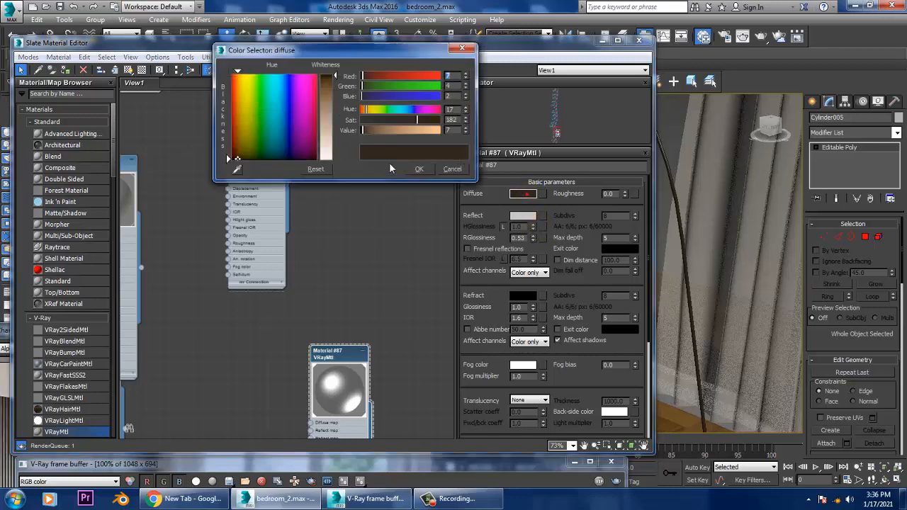
pyautogui.moveTo(336, 76); pyautogui.dragTo(337, 100)
pyautogui.moveTo(248, 115); pyautogui.dragTo(227, 122)
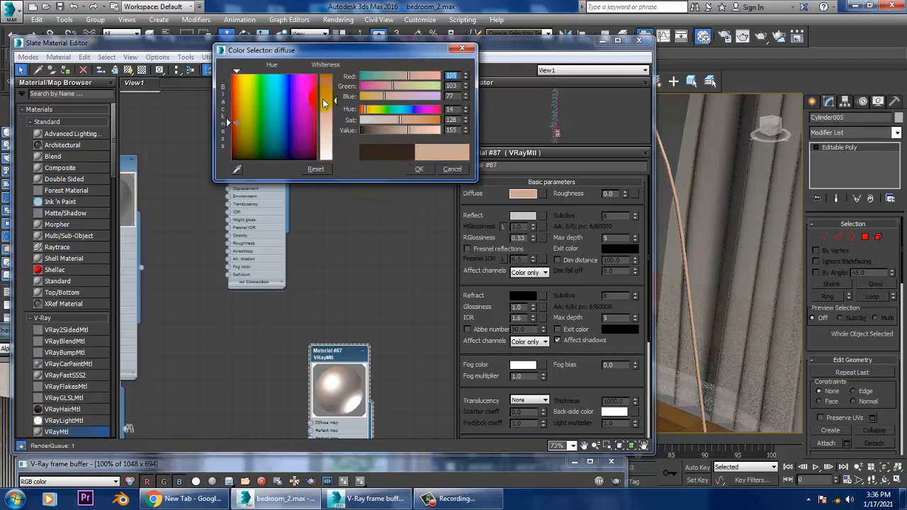
pyautogui.moveTo(337, 101); pyautogui.dragTo(337, 95)
pyautogui.click(418, 169)
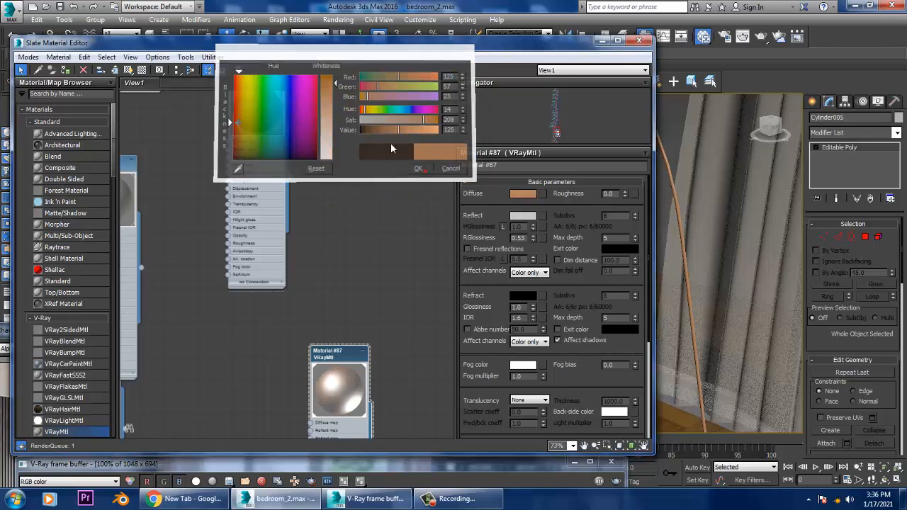
# Render the lamp view to check the copper diffuse color, bringing the frame buffer into sight and closing it when done.
pyautogui.click(337, 19)
pyautogui.click(346, 33)
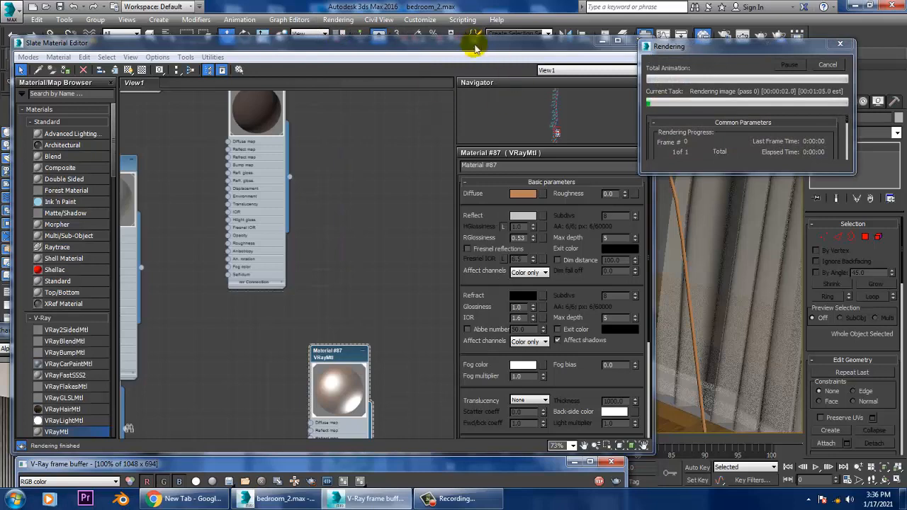
pyautogui.click(391, 498)
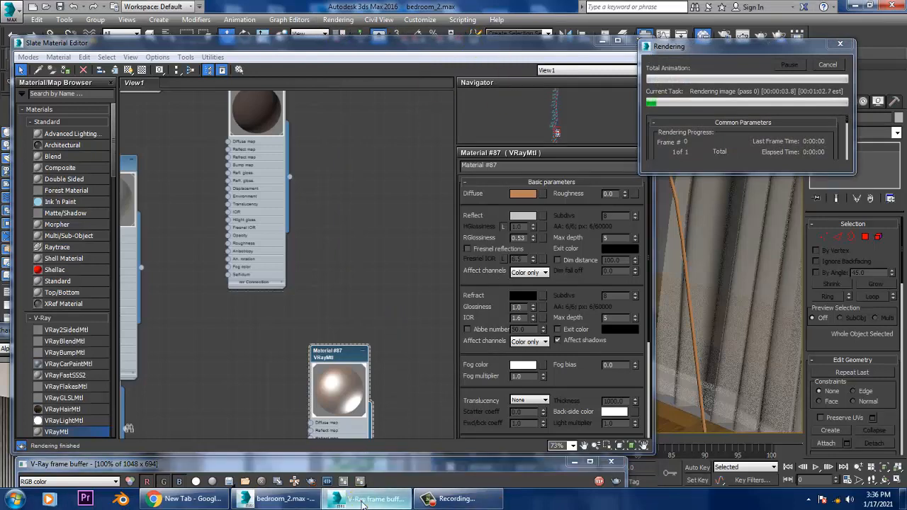
pyautogui.click(391, 498)
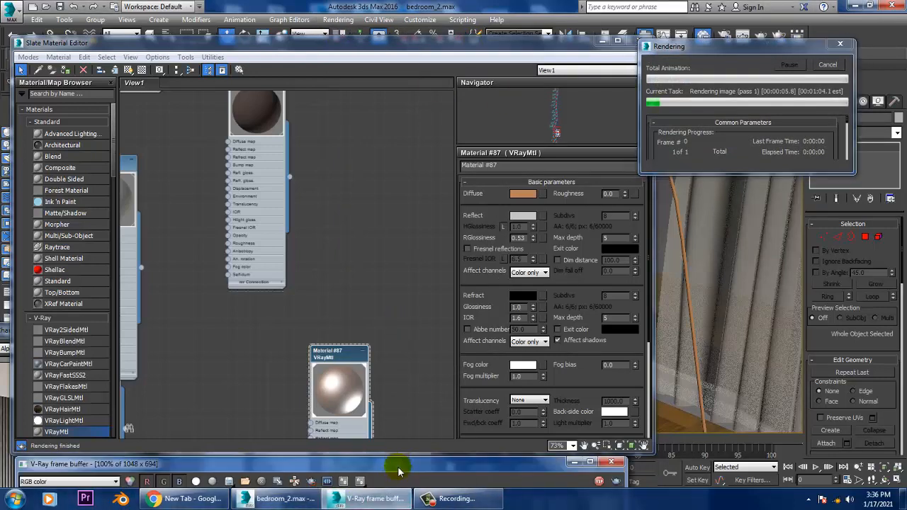
pyautogui.moveTo(398, 471); pyautogui.dragTo(485, 89)
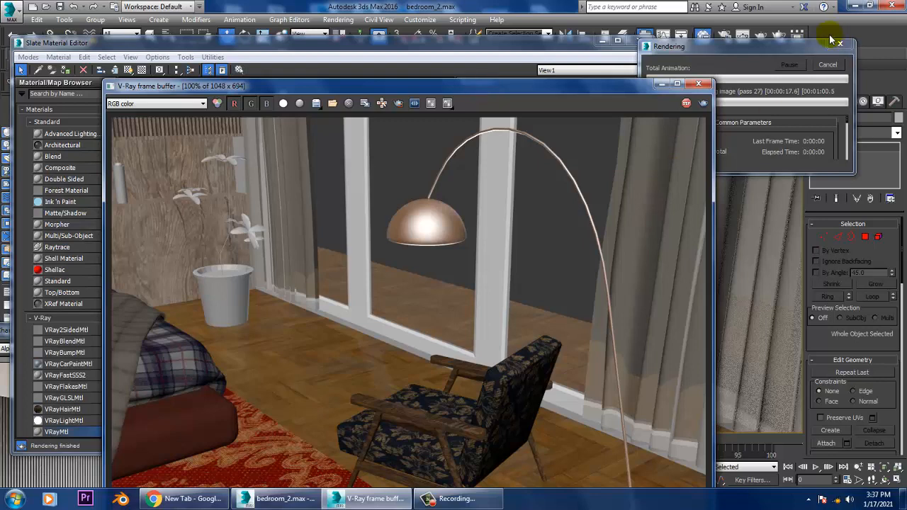
pyautogui.click(700, 84)
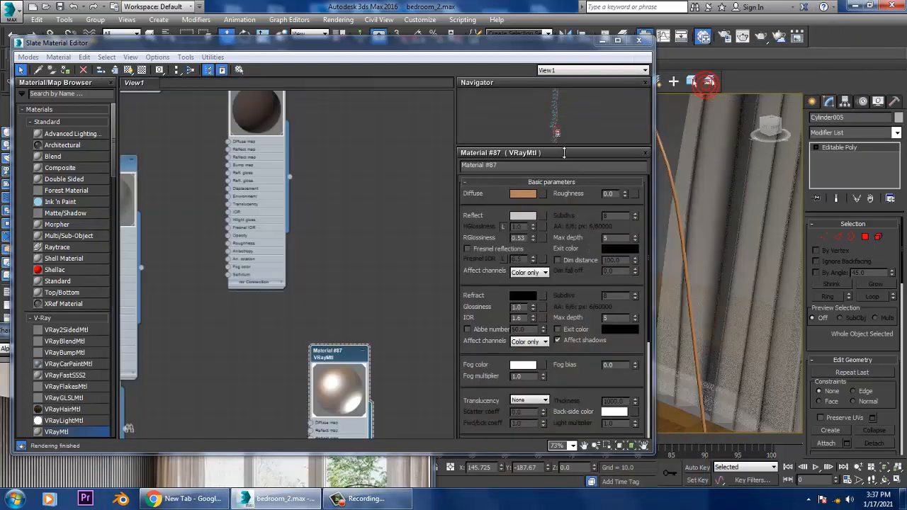
# Darken the lamp material's diffuse color to RGB 12, 5, 2 and run a brief test render of the lamp view.
pyautogui.click(523, 194)
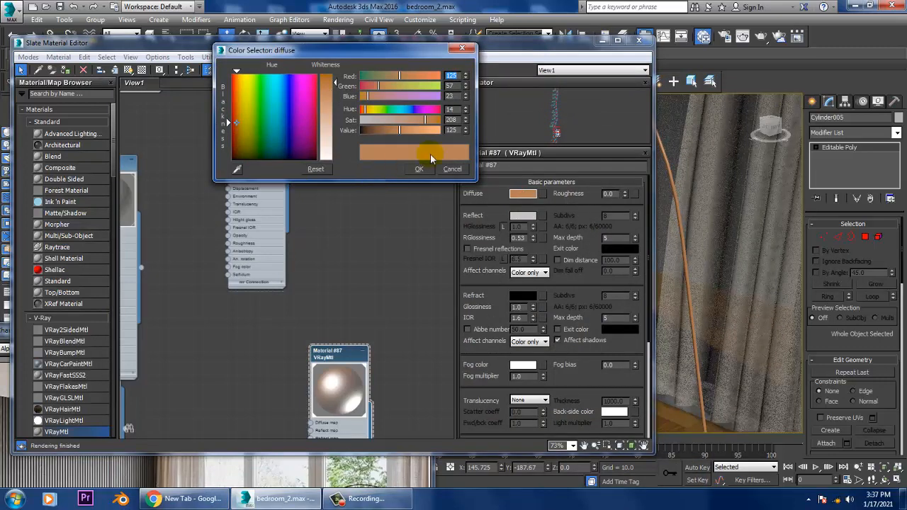
pyautogui.moveTo(392, 130); pyautogui.dragTo(368, 135)
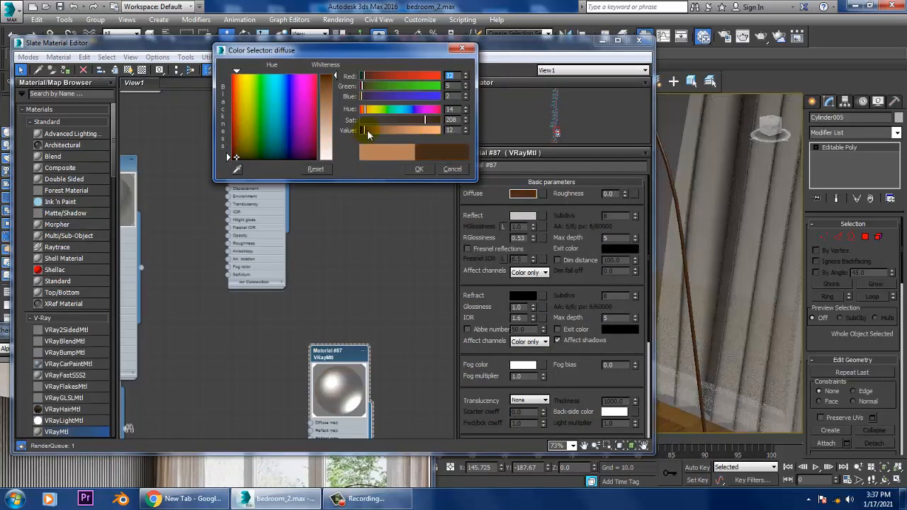
pyautogui.click(417, 169)
pyautogui.click(342, 20)
pyautogui.click(347, 32)
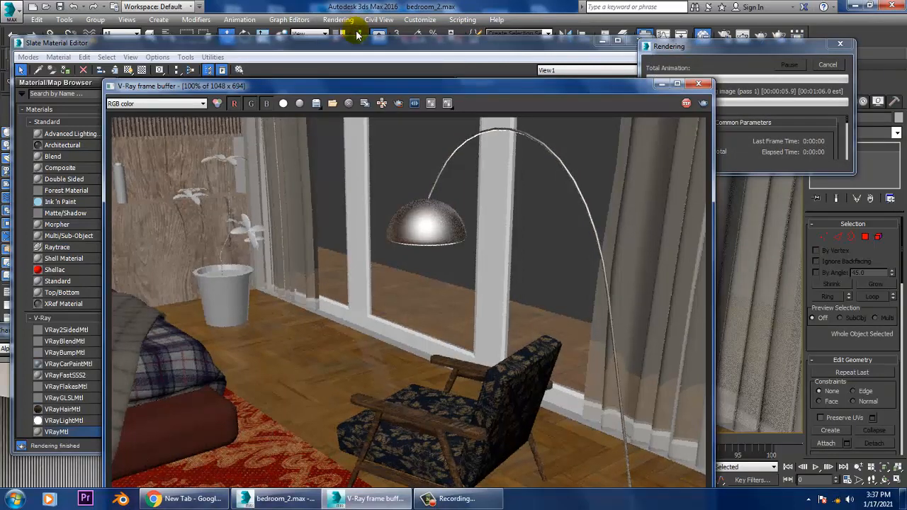
pyautogui.press('Escape')
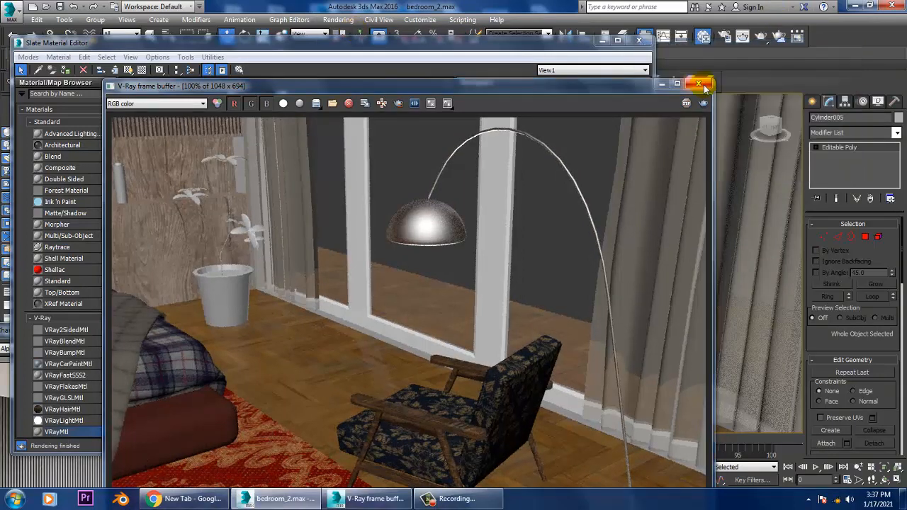
pyautogui.click(703, 86)
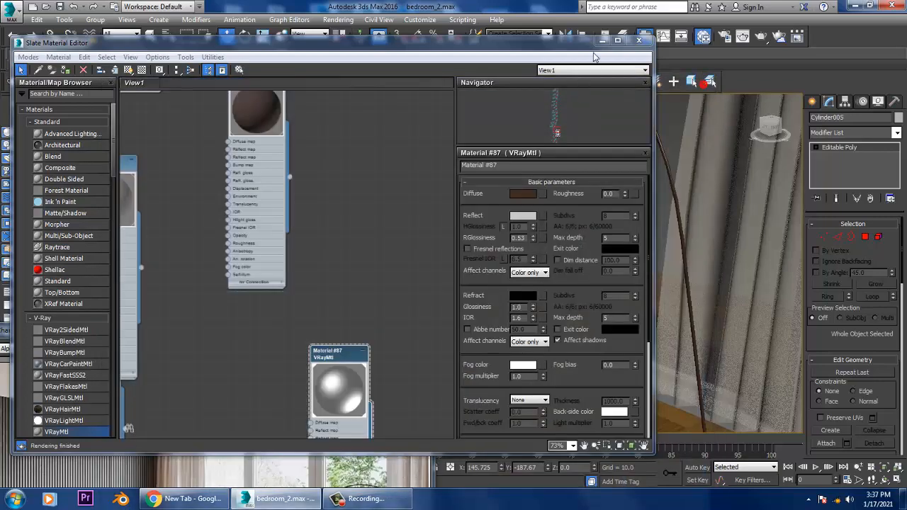
# Set the reference image beside the scene and frame the perspective view on the headboard shelf to compare them.
pyautogui.click(602, 41)
pyautogui.scroll(-3, 607, 248)
pyautogui.moveTo(607, 249); pyautogui.dragTo(680, 212, button='middle')
pyautogui.scroll(-3, 680, 213)
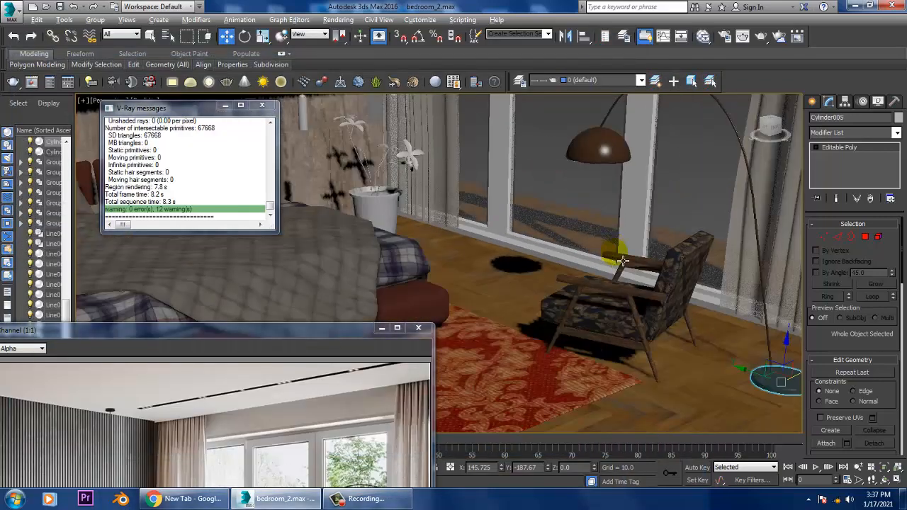
pyautogui.keyDown('alt'); pyautogui.moveTo(614, 260); pyautogui.dragTo(765, 248, button='middle'); pyautogui.keyUp('alt')
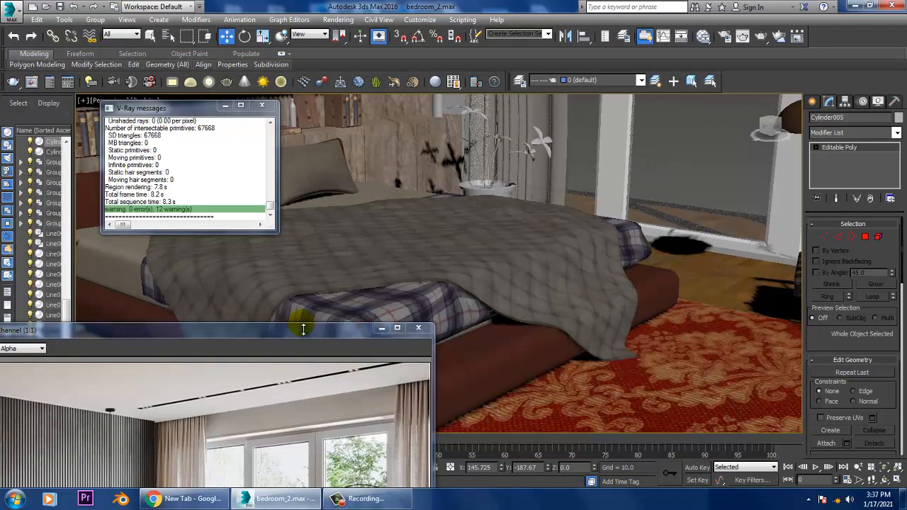
pyautogui.moveTo(300, 325); pyautogui.dragTo(272, 159)
pyautogui.moveTo(662, 252); pyautogui.dragTo(788, 322, button='middle')
pyautogui.scroll(5, 496, 219)
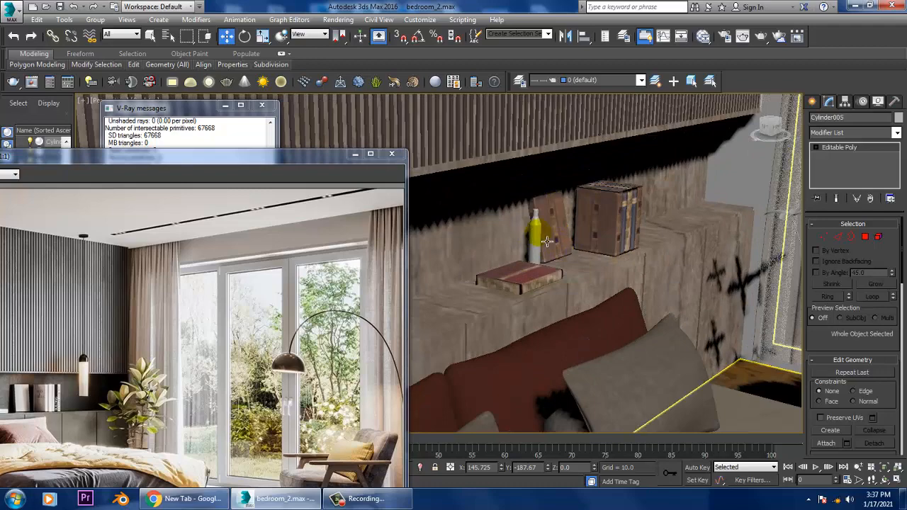
pyautogui.click(546, 242)
pyautogui.click(703, 37)
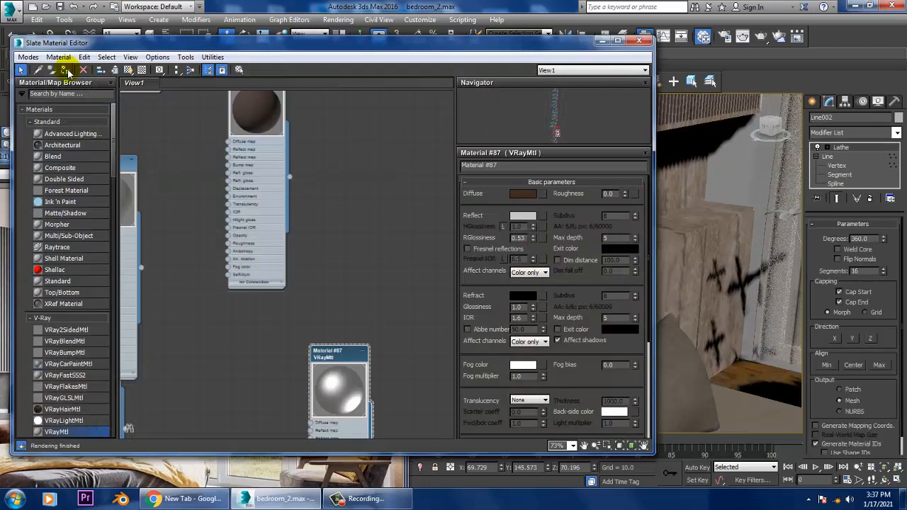
pyautogui.click(601, 41)
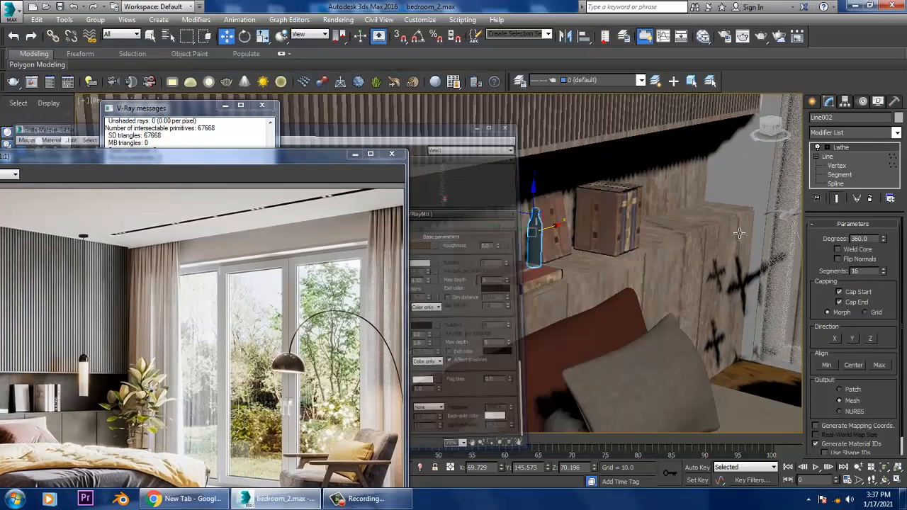
# Select the grey pillow nearest the window on the bed, view it up close, and switch to Chrome.
pyautogui.scroll(-8, 668, 199)
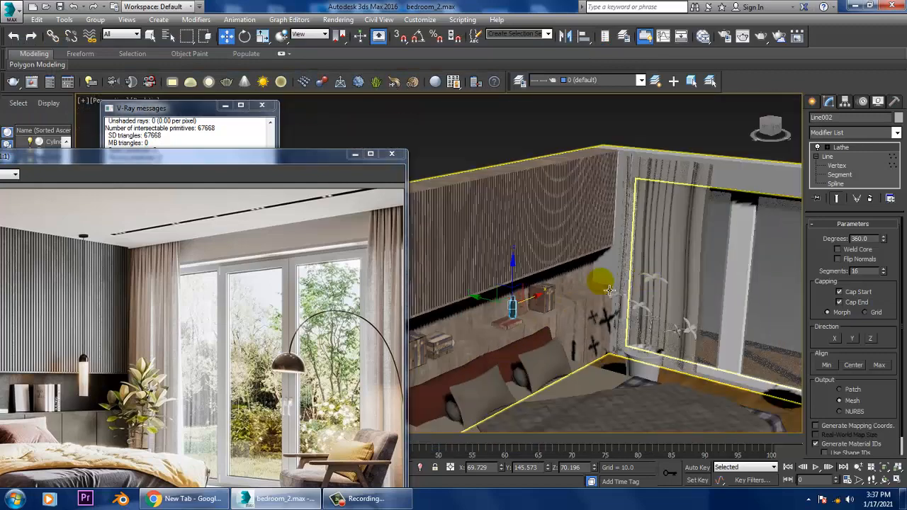
pyautogui.scroll(-6, 678, 277)
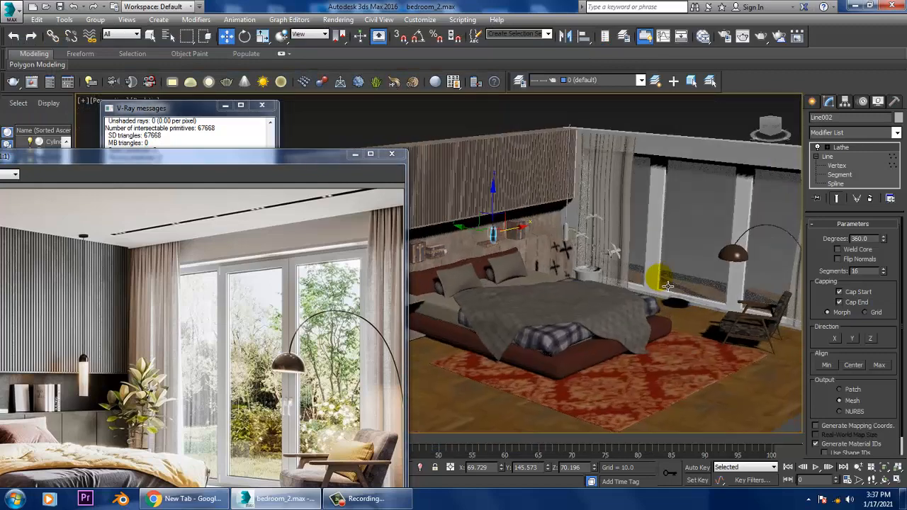
pyautogui.keyDown('alt'); pyautogui.moveTo(716, 240); pyautogui.dragTo(739, 218, button='middle'); pyautogui.keyUp('alt')
pyautogui.scroll(3, 685, 231)
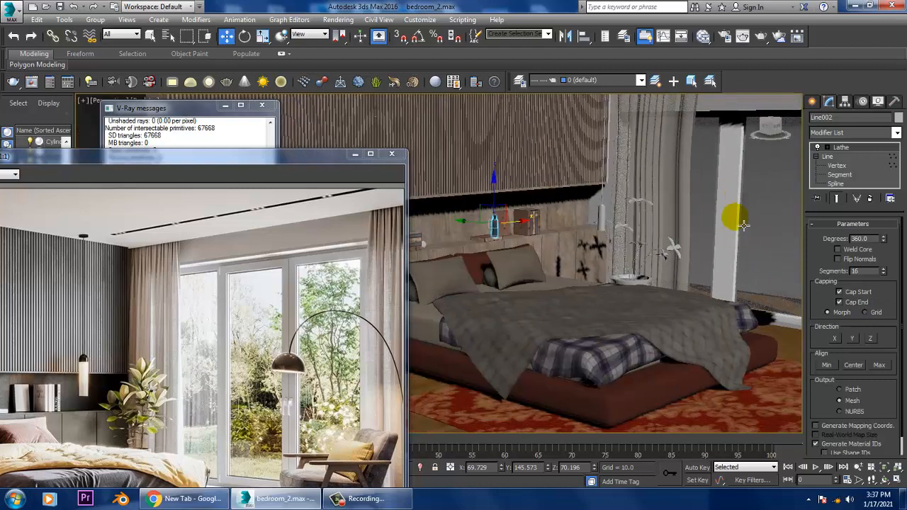
pyautogui.click(524, 269)
pyautogui.keyDown('alt'); pyautogui.moveTo(525, 270); pyautogui.dragTo(659, 268, button='middle'); pyautogui.keyUp('alt')
pyautogui.scroll(3, 659, 269)
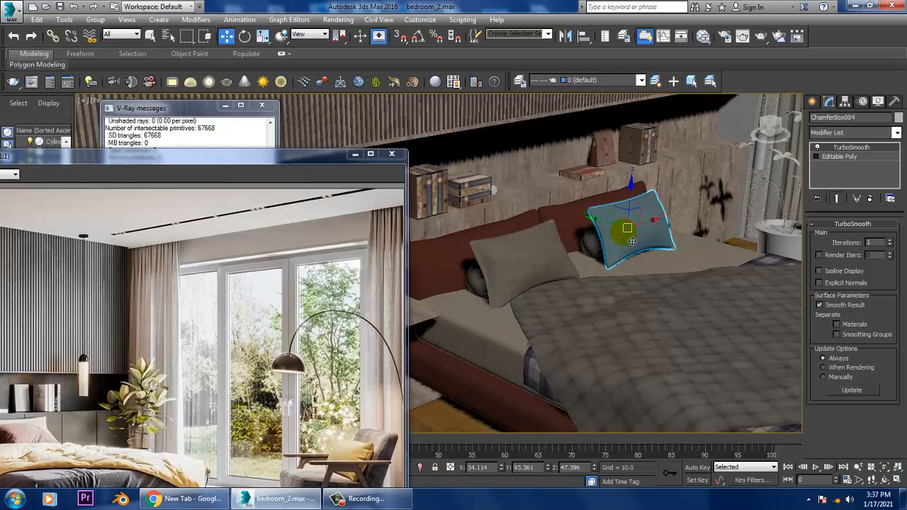
pyautogui.click(178, 500)
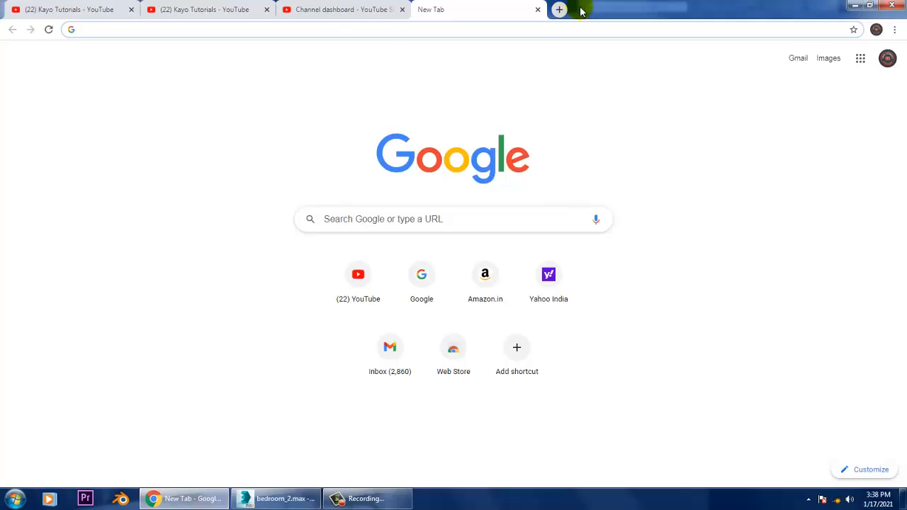
# Open Google in a new browser tab and run an image search for "fabric texture".
pyautogui.click(559, 9)
pyautogui.write('g')
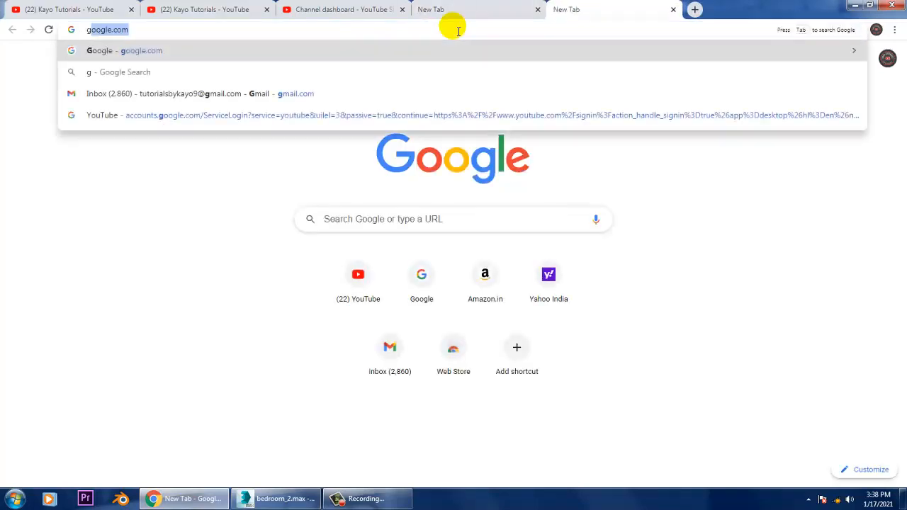
pyautogui.write('oogle')
pyautogui.press('Return')
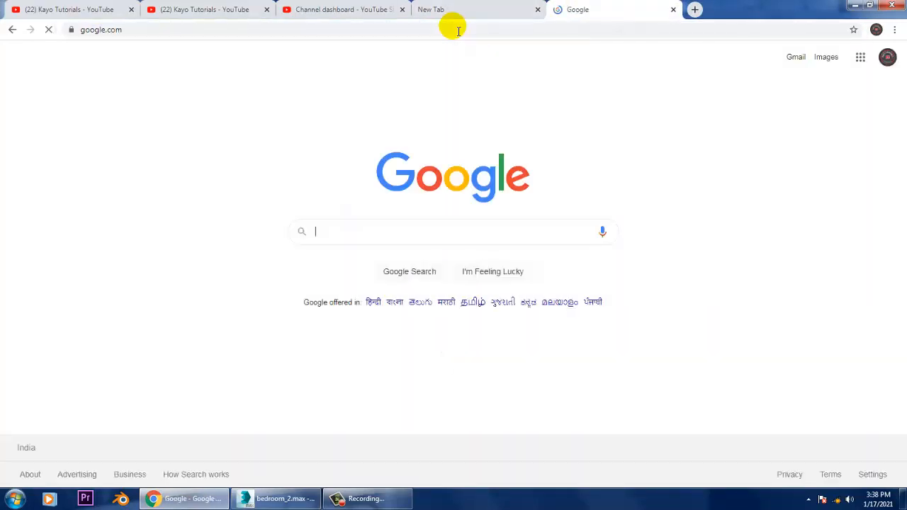
pyautogui.write('fa')
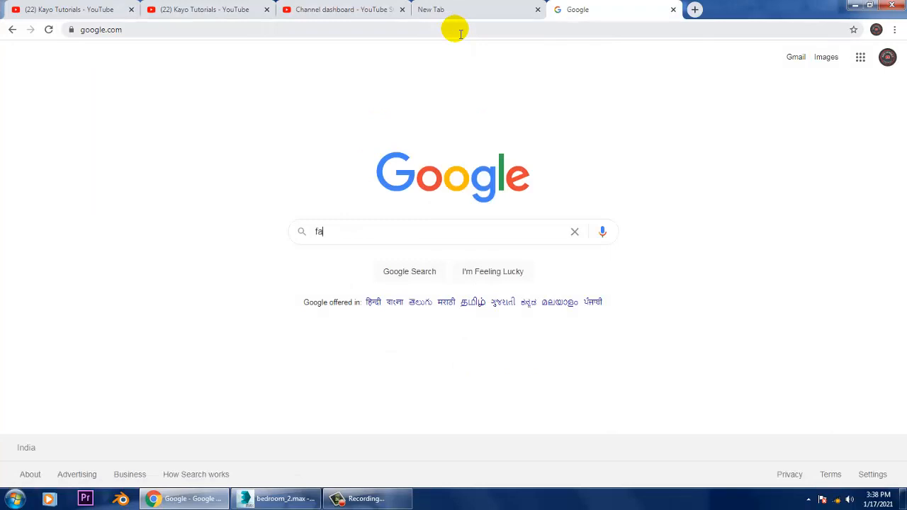
pyautogui.write('bric t')
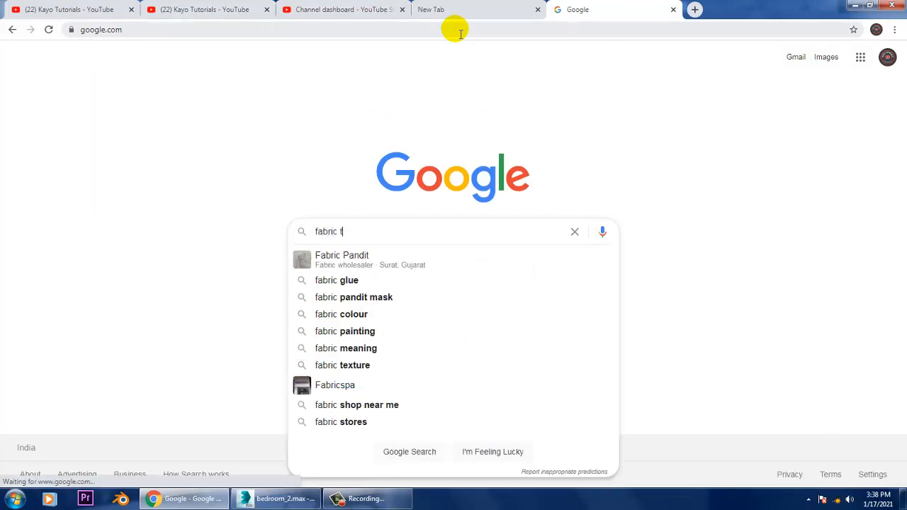
pyautogui.write('exture')
pyautogui.press('Return')
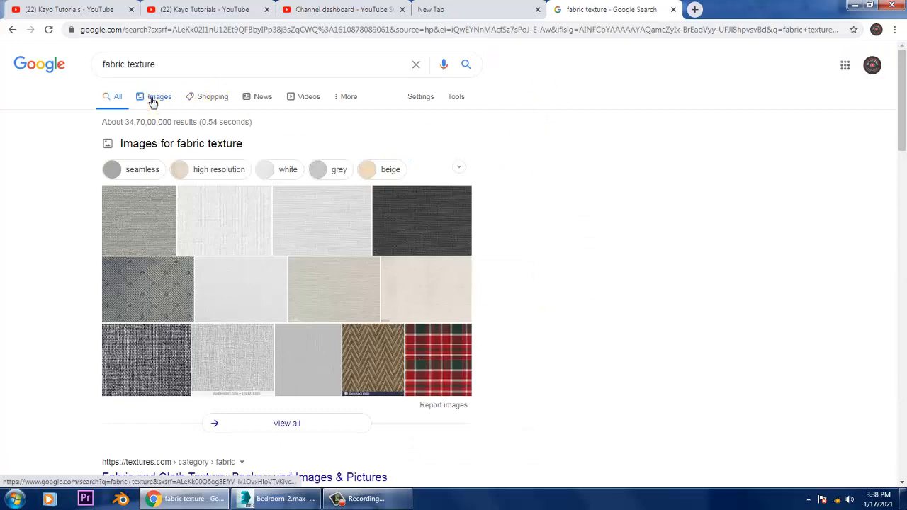
pyautogui.click(153, 102)
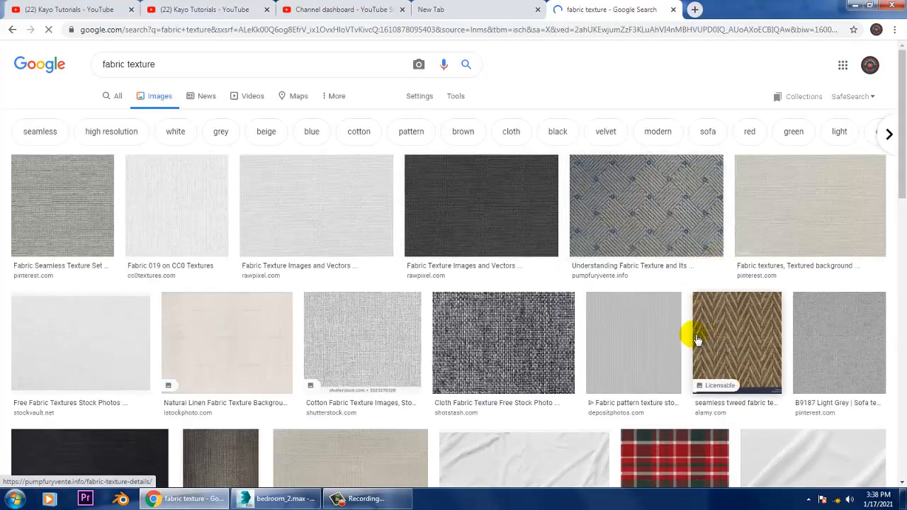
# Examine the fabric texture image results for one that suits the pillows in the bedroom scene.
pyautogui.scroll(-6, 697, 340)
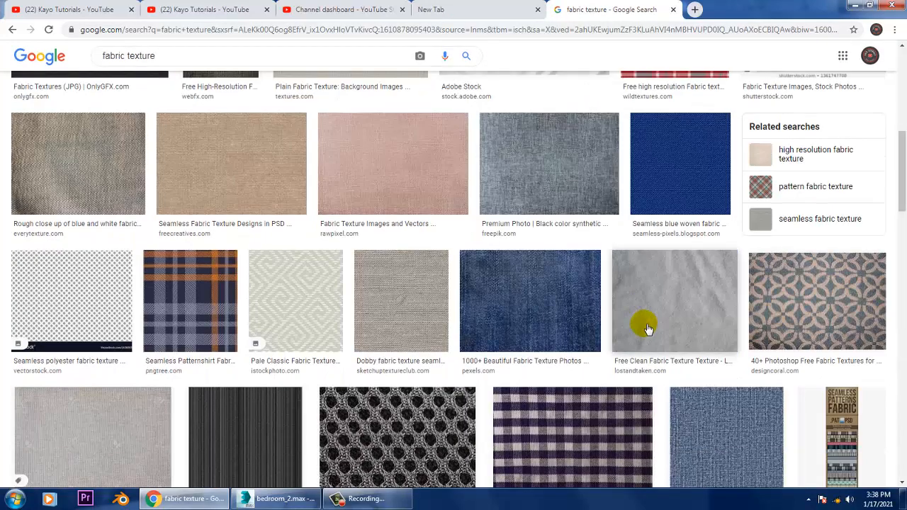
pyautogui.scroll(-2, 714, 306)
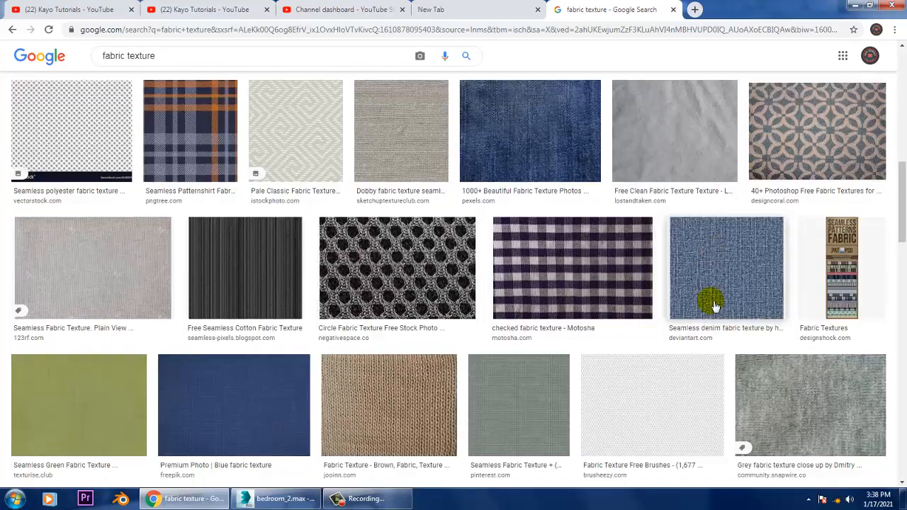
pyautogui.scroll(-2, 789, 309)
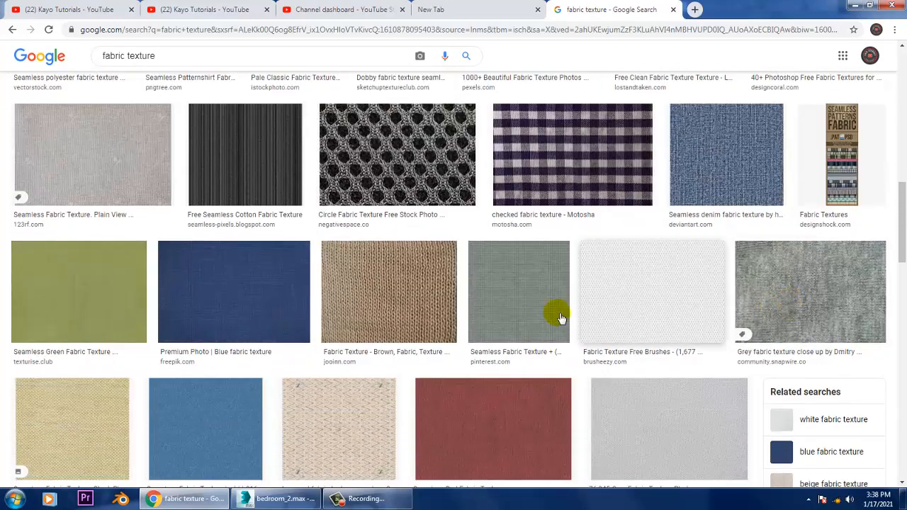
pyautogui.click(283, 498)
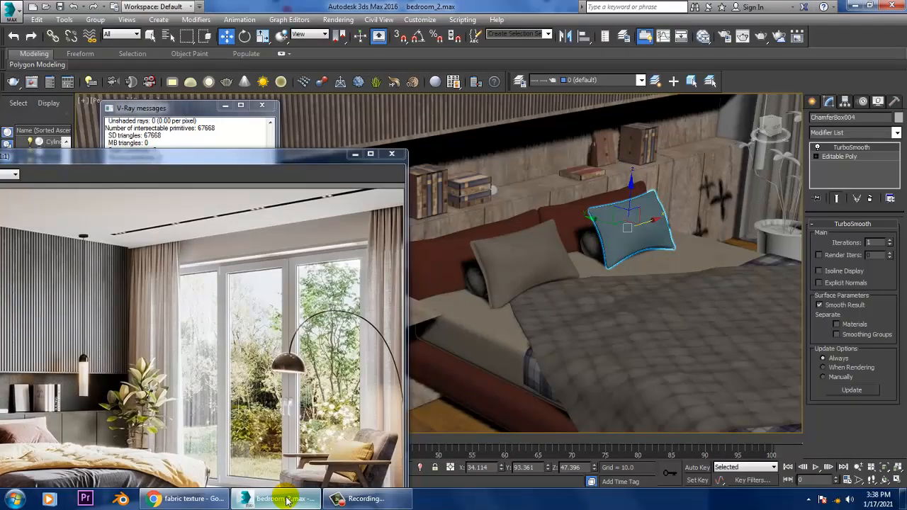
pyautogui.click(287, 500)
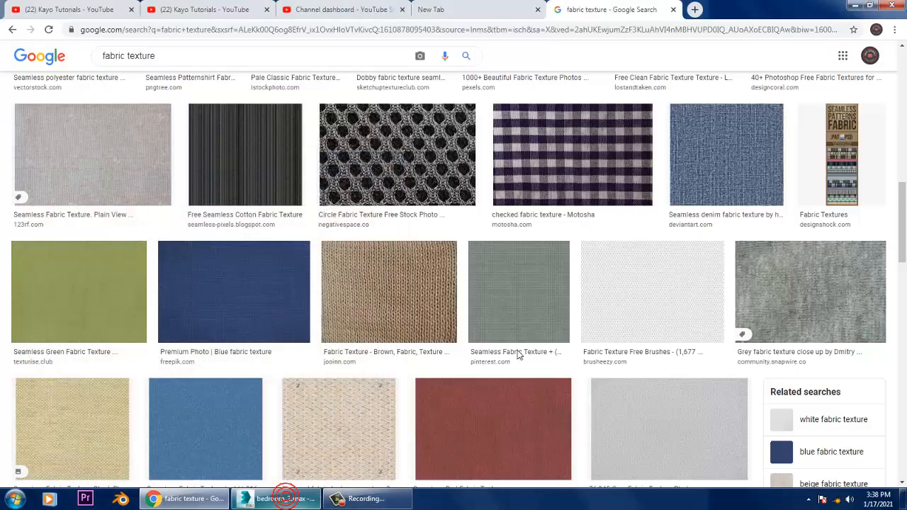
pyautogui.scroll(-5, 430, 361)
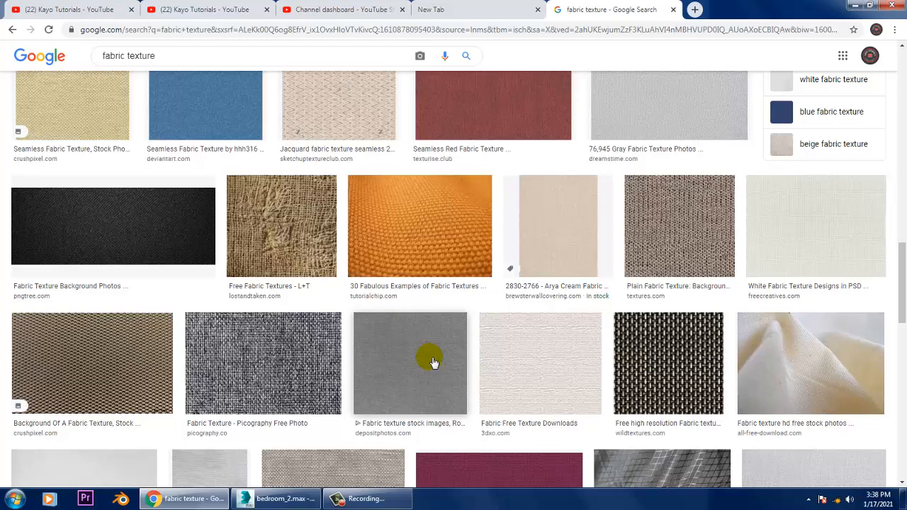
pyautogui.scroll(-2, 506, 328)
pyautogui.scroll(-3, 505, 328)
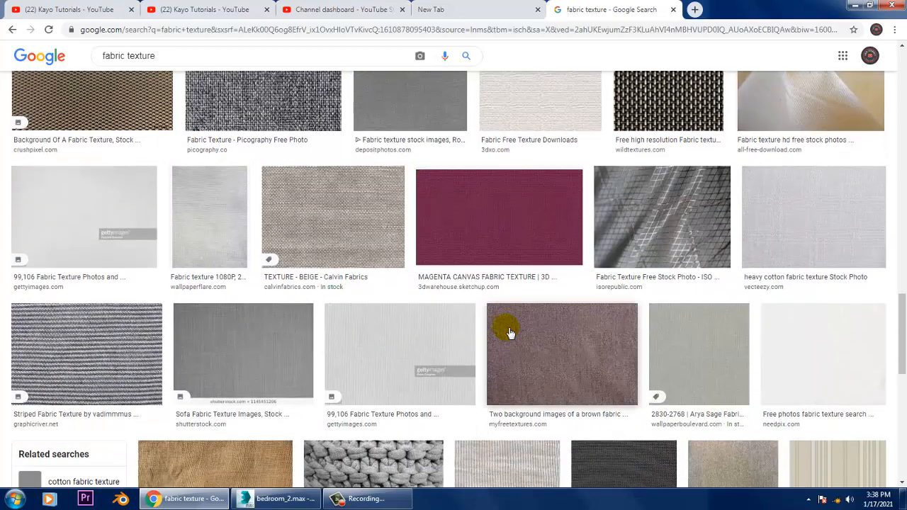
pyautogui.scroll(-7, 507, 333)
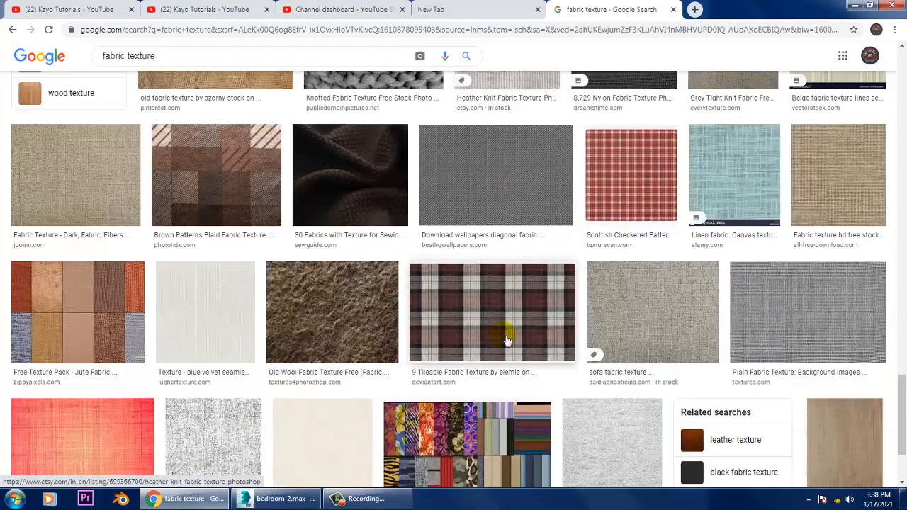
pyautogui.scroll(-4, 694, 356)
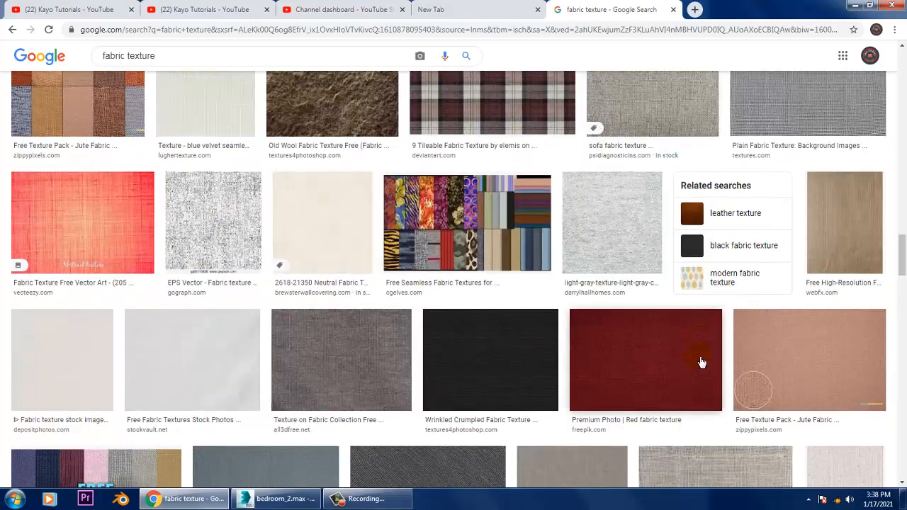
pyautogui.scroll(-9, 701, 362)
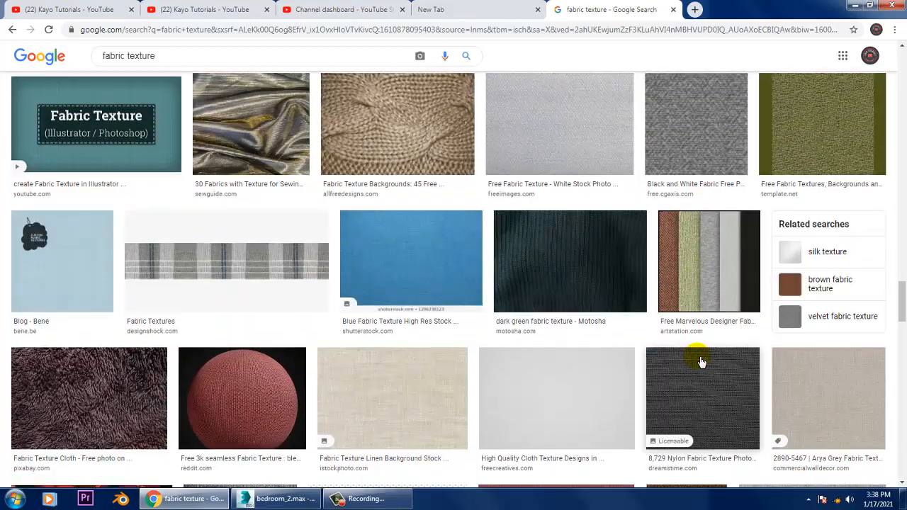
pyautogui.scroll(-10, 701, 362)
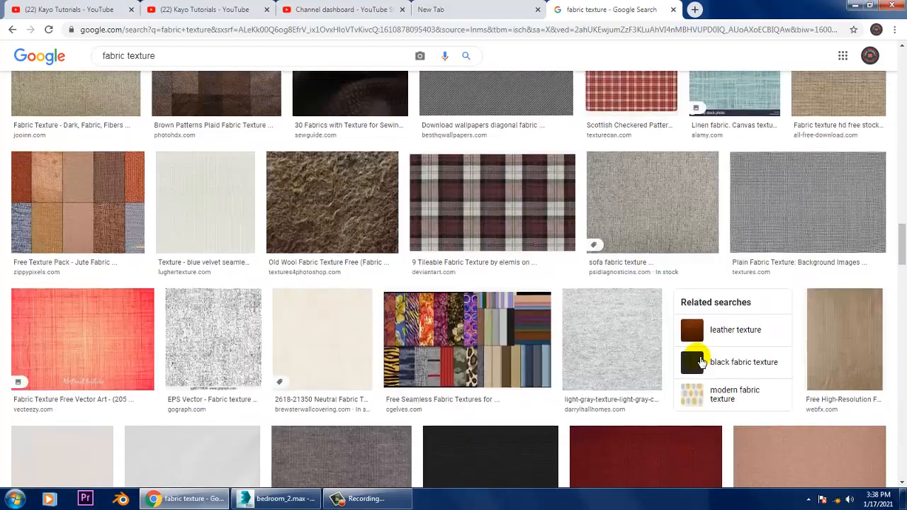
pyautogui.scroll(3, 700, 361)
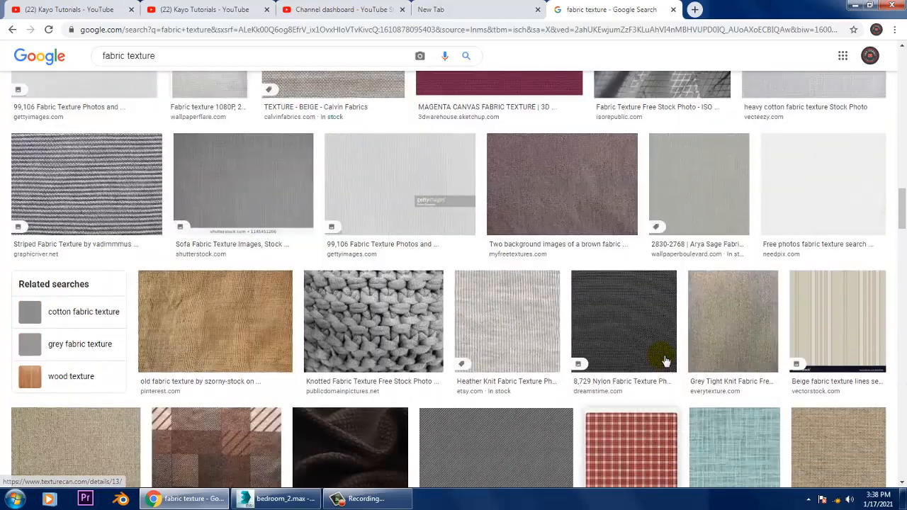
pyautogui.scroll(3, 664, 361)
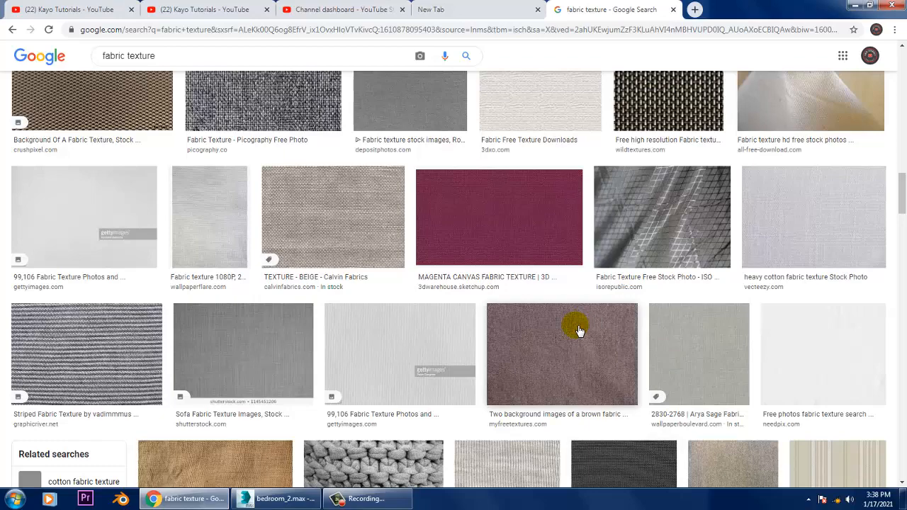
pyautogui.scroll(4, 583, 333)
pyautogui.scroll(-4, 583, 333)
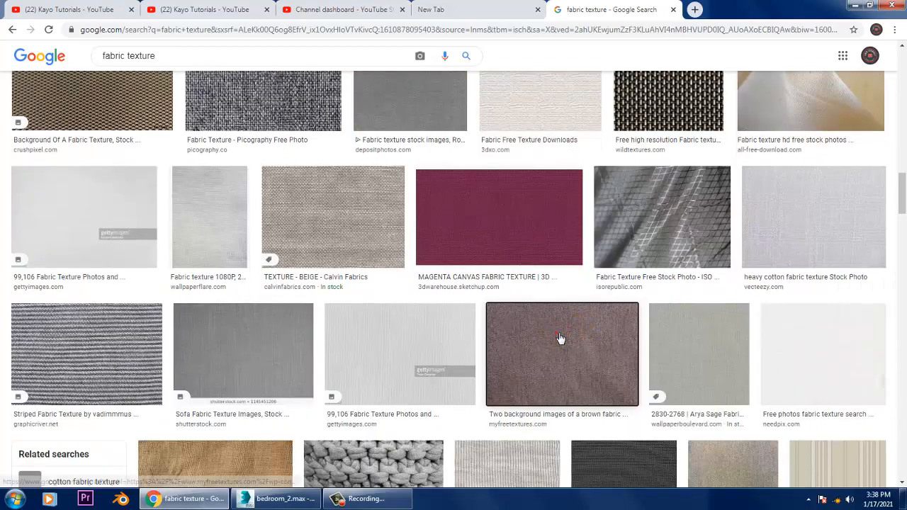
# Preview the brown fabric texture from myfreetextures.com and its related seamless canvas texture from Pinterest.
pyautogui.click(560, 339)
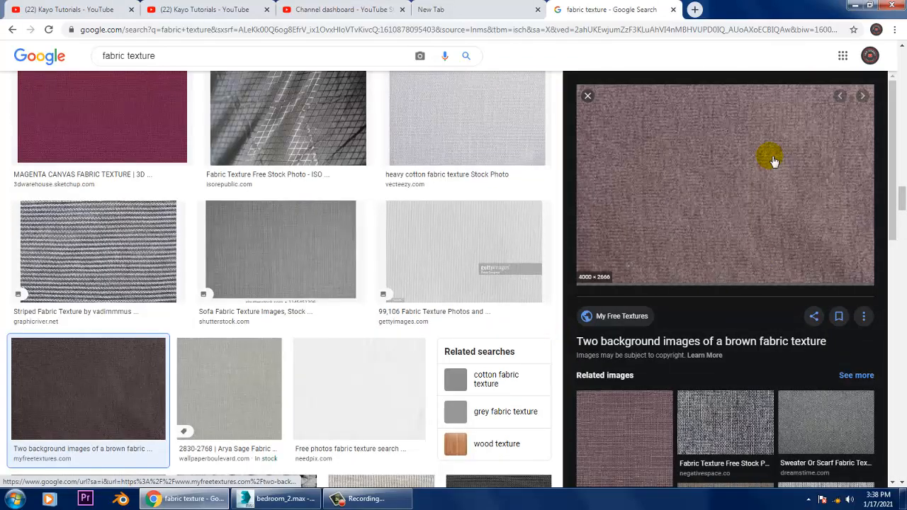
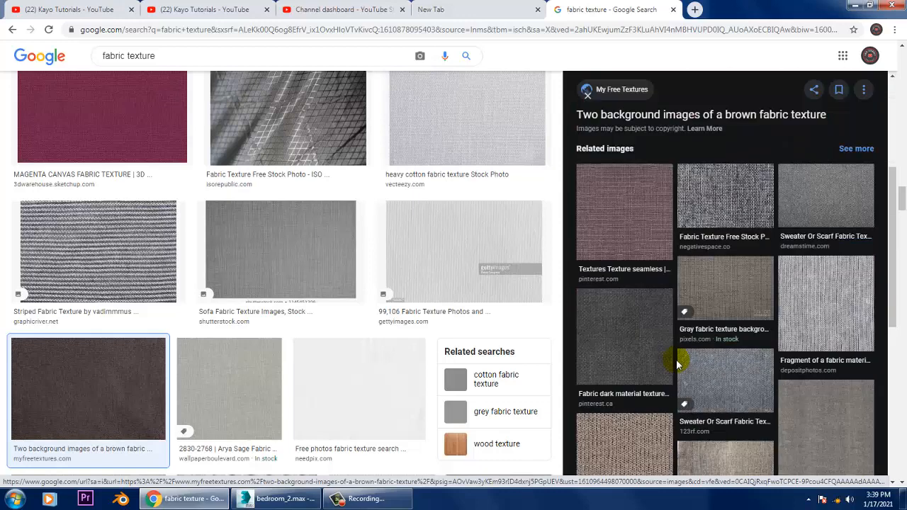
pyautogui.scroll(-3, 708, 340)
pyautogui.click(641, 231)
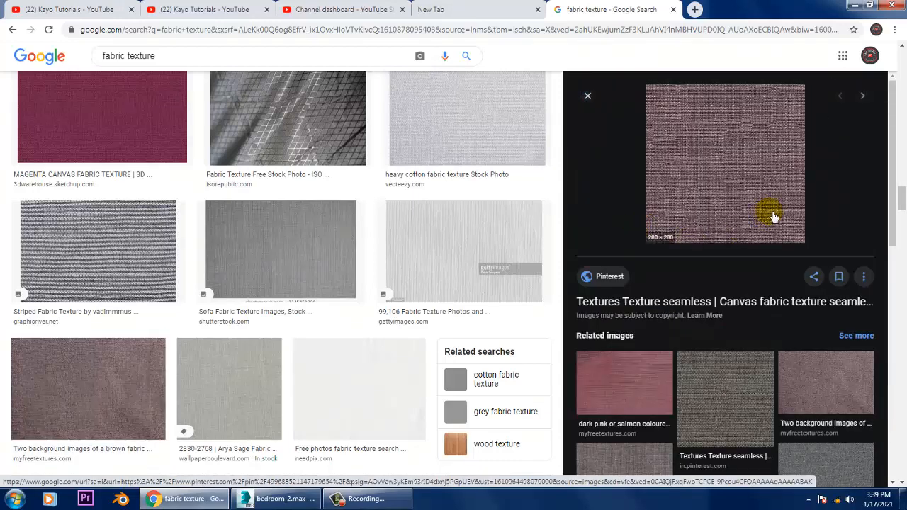
pyautogui.click(588, 95)
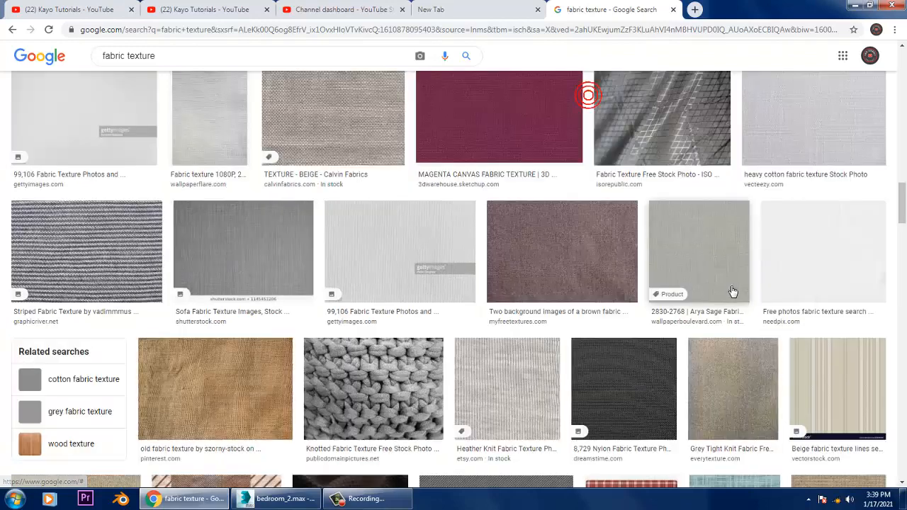
# Open the My Free Textures source page of the brown fabric texture in a new tab and switch to it.
pyautogui.click(547, 242)
pyautogui.click(797, 184)
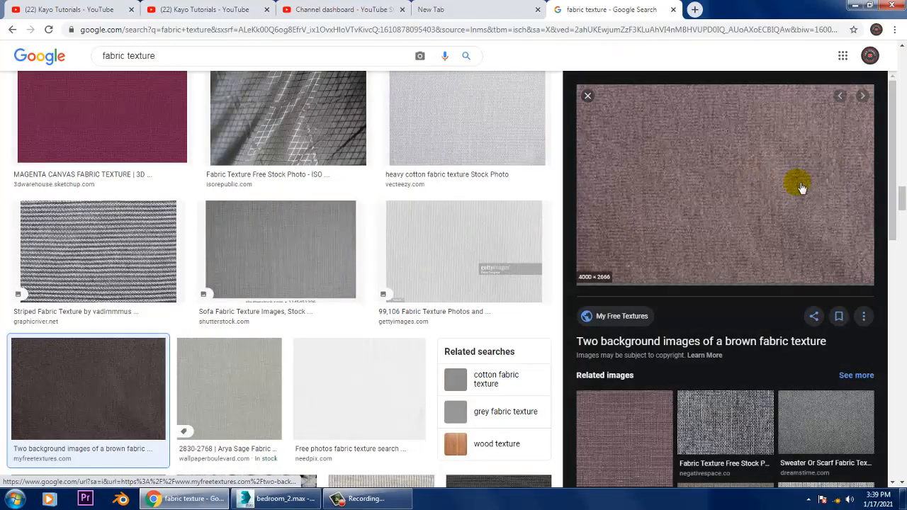
pyautogui.rightClick(711, 128)
pyautogui.click(728, 136)
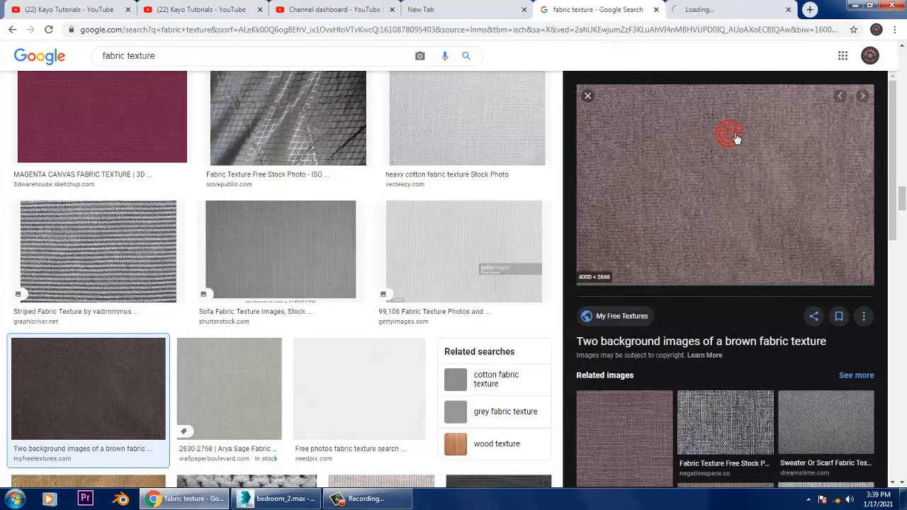
pyautogui.click(720, 8)
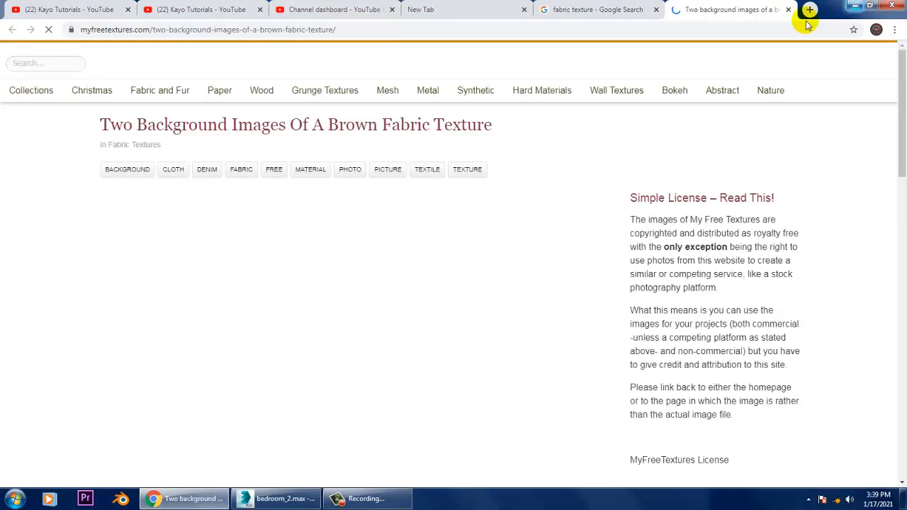
# Start saving the first brown fabric image on the page to disk.
pyautogui.scroll(-3, 381, 302)
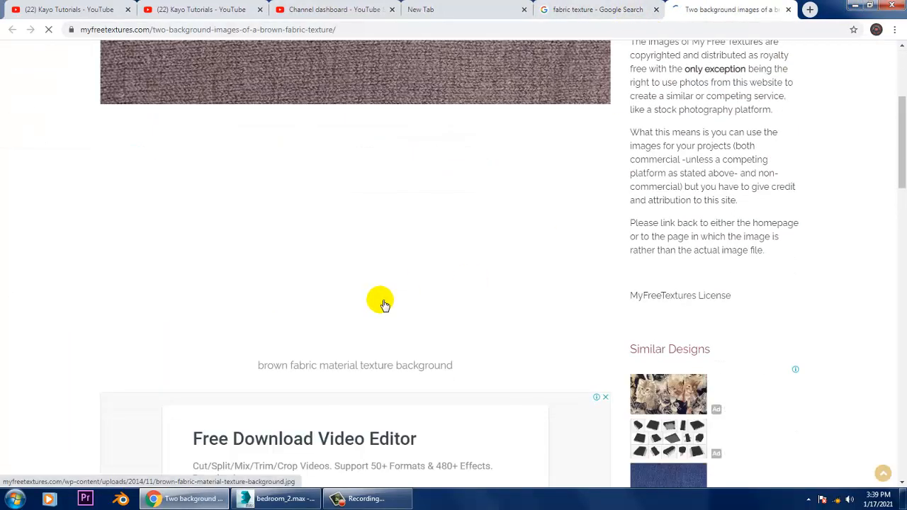
pyautogui.scroll(2, 380, 301)
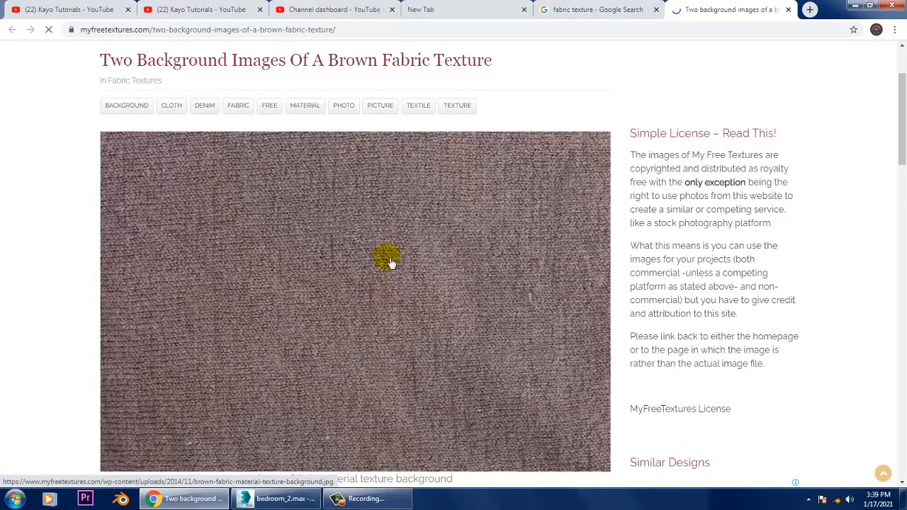
pyautogui.rightClick(364, 221)
pyautogui.click(424, 338)
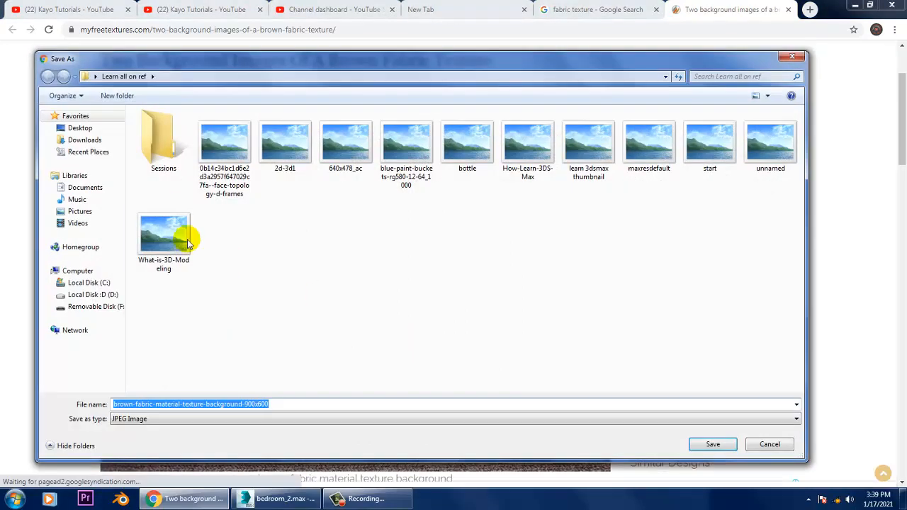
# Save the brown fabric image as a JPEG in the Textures folder inside the Desktop's Bedroom folder, keeping the suggested file name.
pyautogui.doubleClick(163, 142)
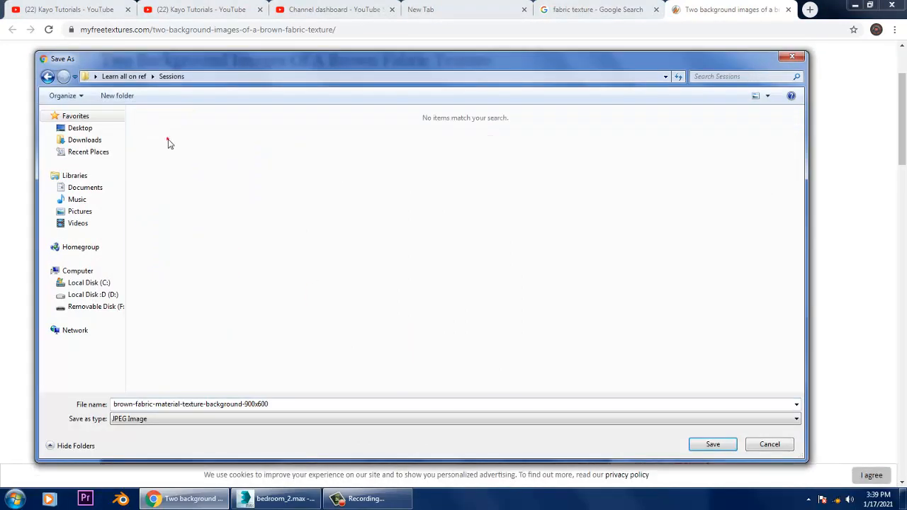
pyautogui.click(46, 76)
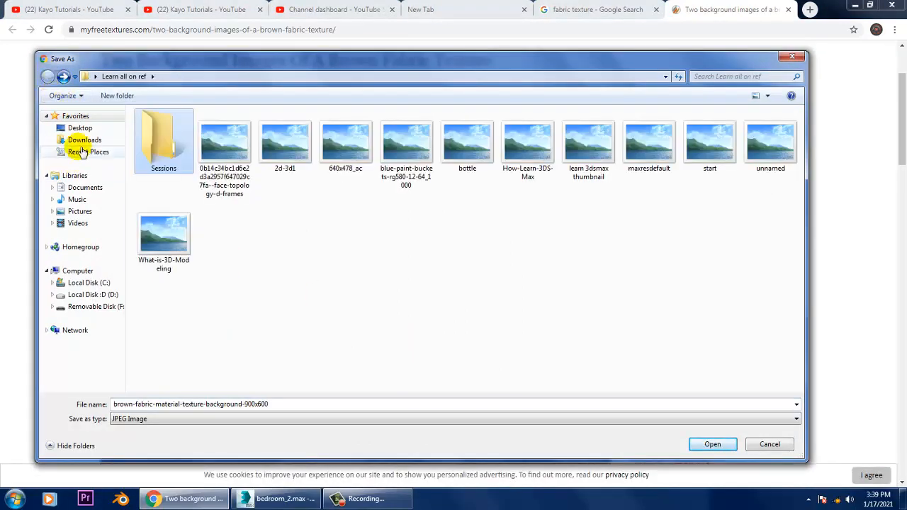
pyautogui.click(75, 128)
pyautogui.click(383, 183)
pyautogui.press('Down')
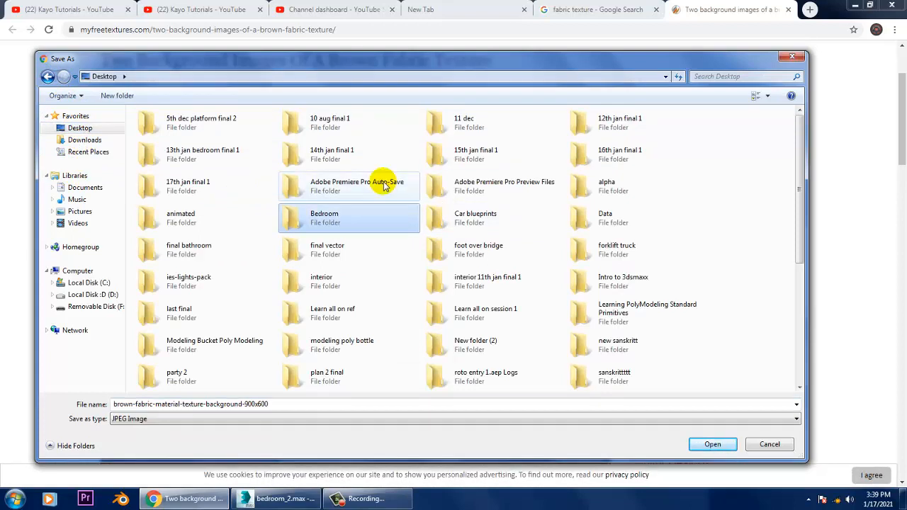
pyautogui.doubleClick(344, 220)
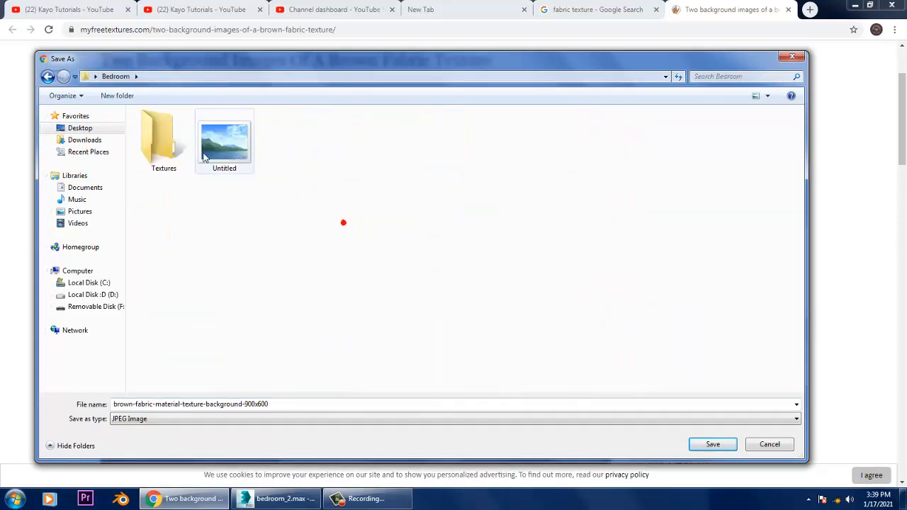
pyautogui.click(168, 149)
pyautogui.doubleClick(167, 149)
pyautogui.click(314, 404)
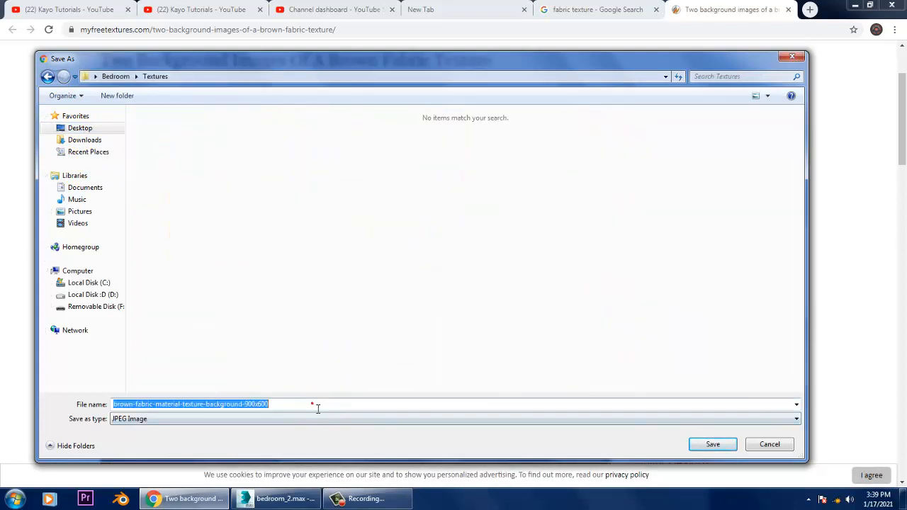
pyautogui.click(714, 444)
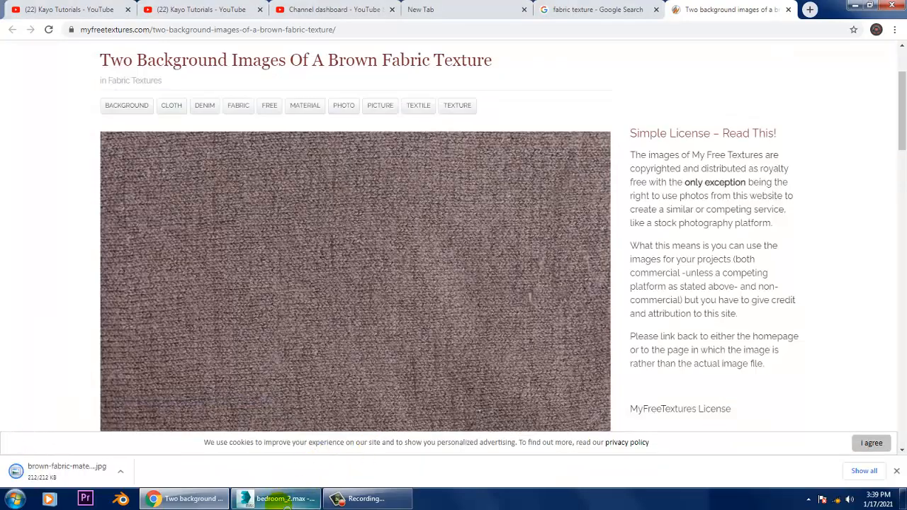
# Switch to 3ds Max, clear the material editor out of the way and select the pillow on the bed's far side.
pyautogui.click(262, 498)
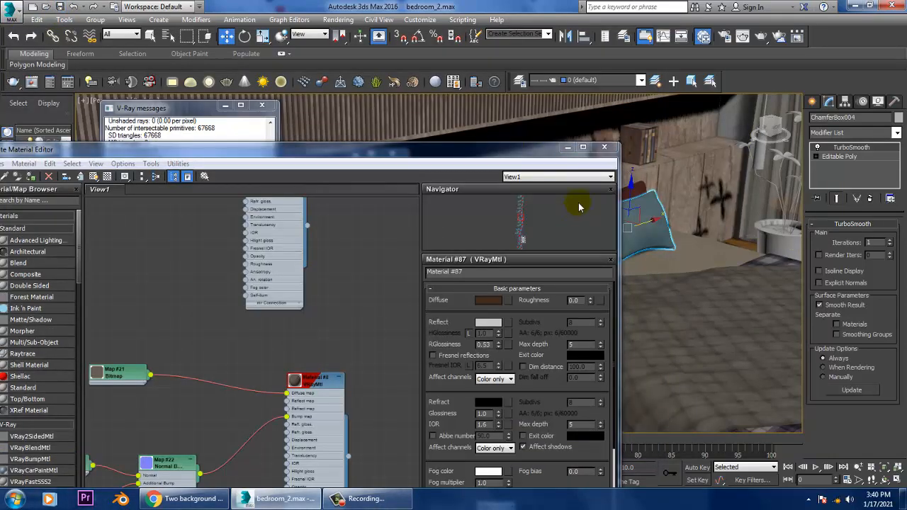
pyautogui.click(572, 147)
pyautogui.moveTo(636, 232); pyautogui.dragTo(662, 227, button='middle')
pyautogui.click(628, 227)
pyautogui.click(559, 279)
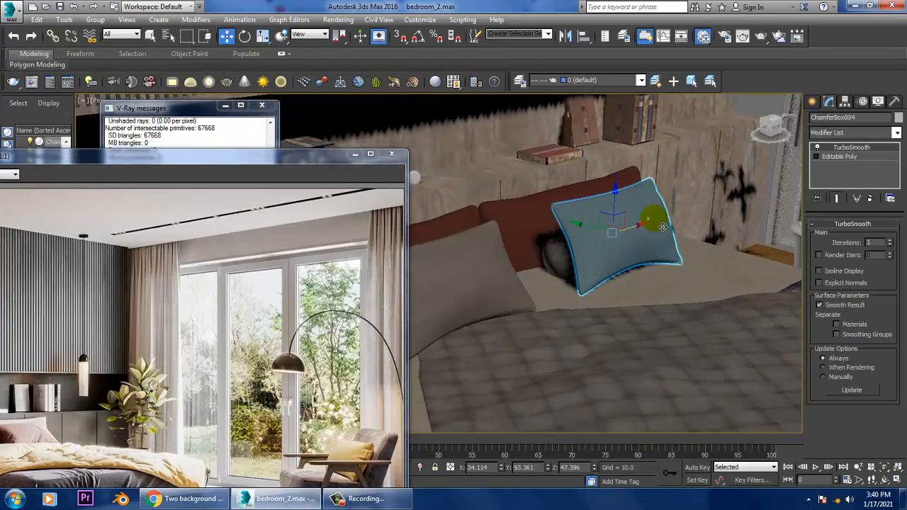
# Add a new VRayMtl to the material graph and show its parameters.
pyautogui.press('m')
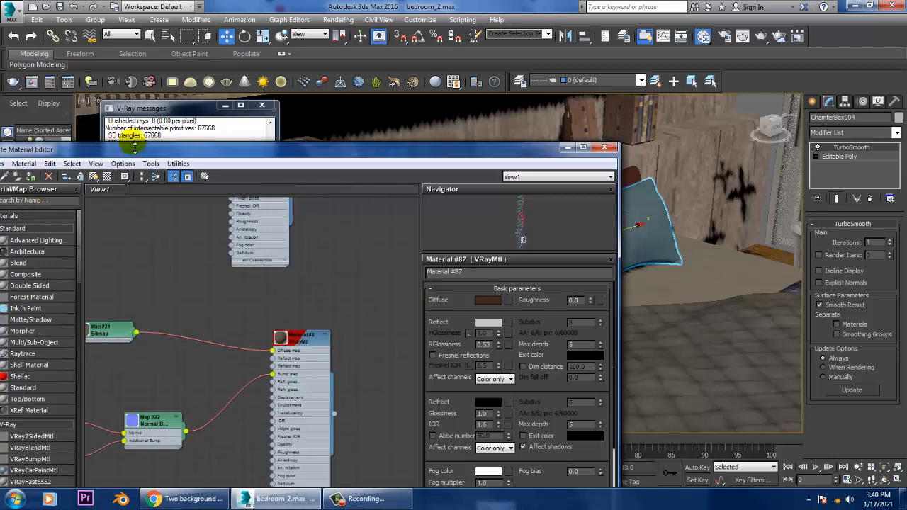
pyautogui.moveTo(133, 151); pyautogui.dragTo(221, 64)
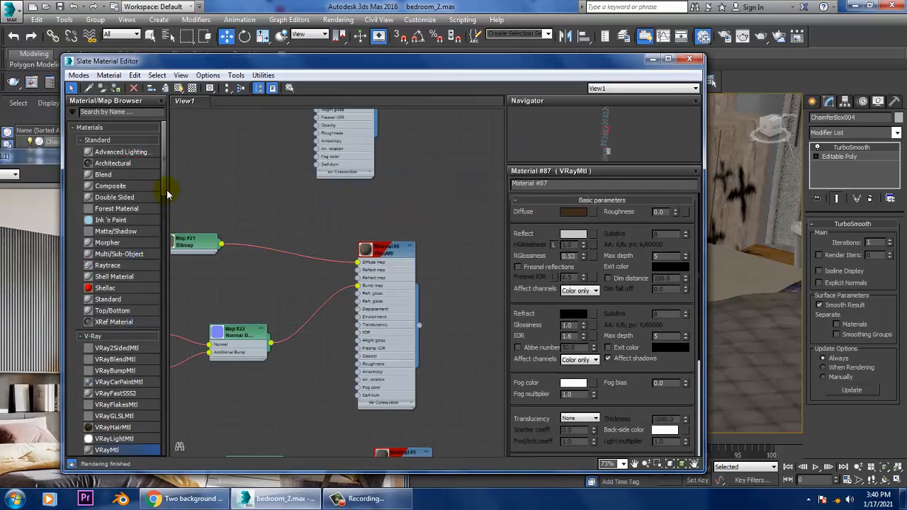
pyautogui.moveTo(164, 190); pyautogui.dragTo(165, 243)
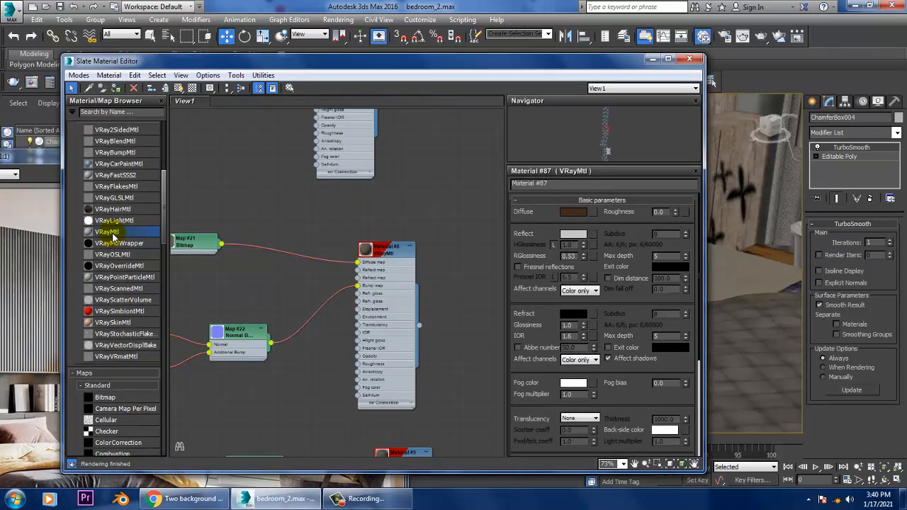
pyautogui.moveTo(452, 304); pyautogui.dragTo(454, 287)
pyautogui.doubleClick(460, 282)
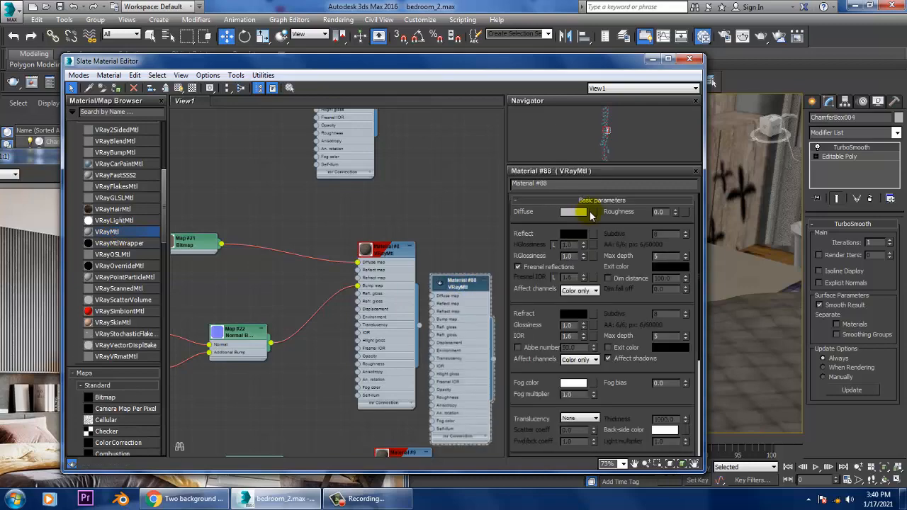
# Load the saved brown fabric image from the Textures folder as a bitmap in the new VRayMtl's diffuse map.
pyautogui.click(590, 211)
pyautogui.doubleClick(631, 103)
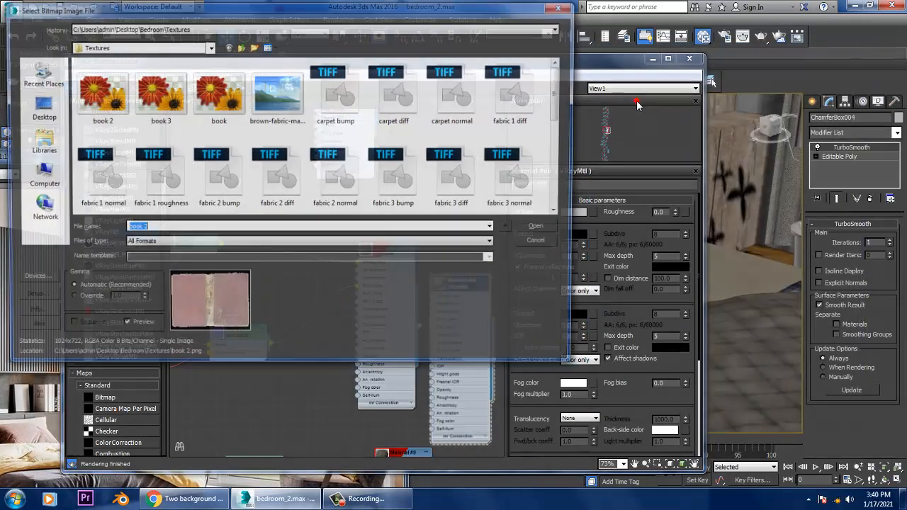
pyautogui.click(274, 98)
pyautogui.doubleClick(273, 98)
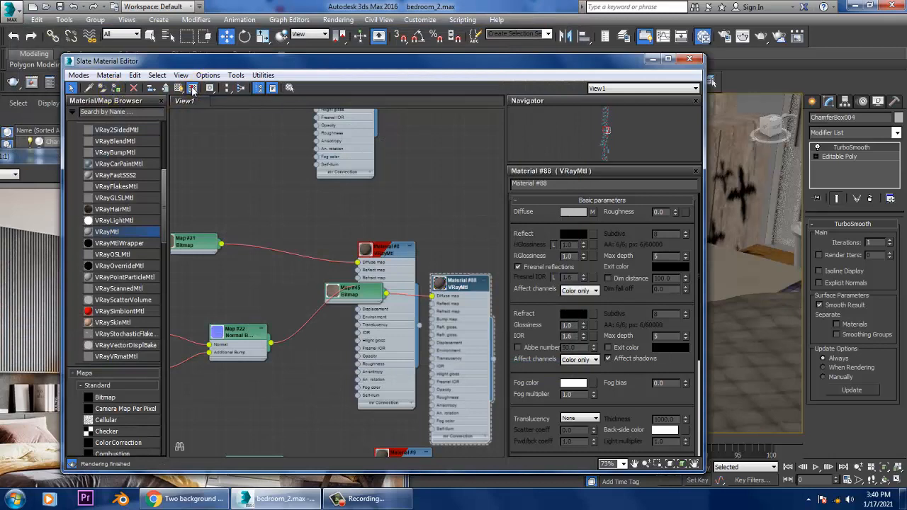
# Assign the brown fabric material to the selected pillow and show the shaded material in the viewport.
pyautogui.moveTo(534, 65); pyautogui.dragTo(629, 203)
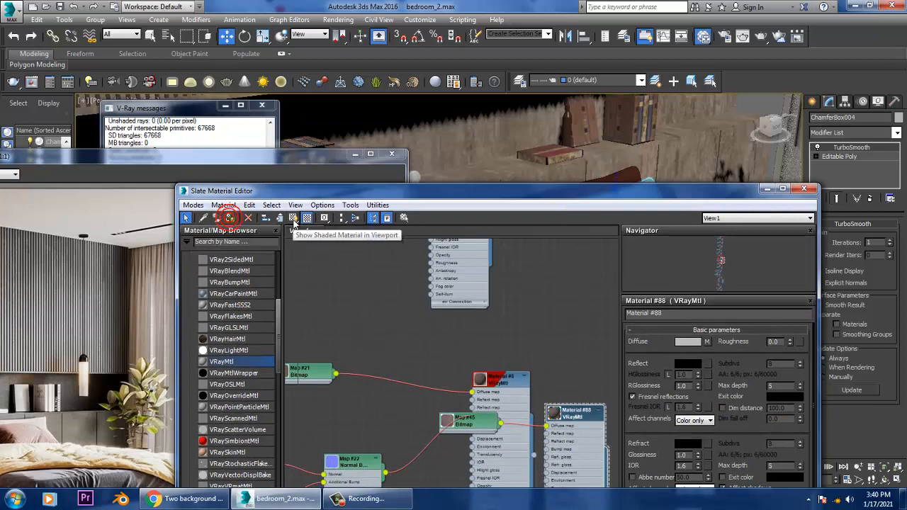
pyautogui.moveTo(662, 188); pyautogui.dragTo(475, 329)
pyautogui.scroll(3, 686, 260)
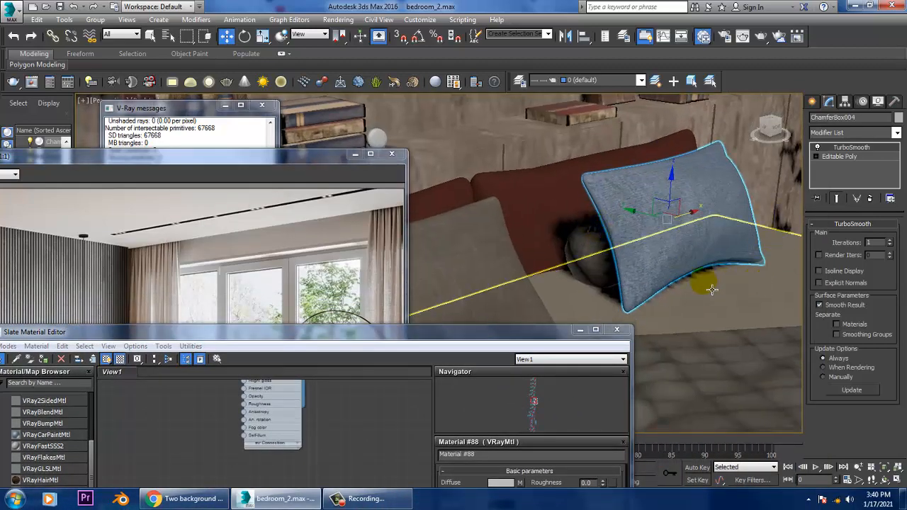
# Apply the brown fabric material to the near front pillow on the bed and close the Slate Material Editor.
pyautogui.click(502, 271)
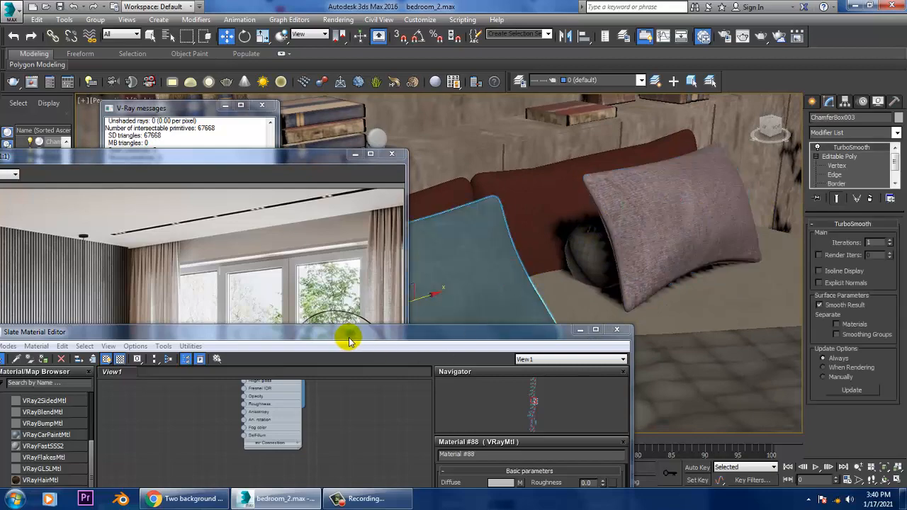
pyautogui.moveTo(349, 339); pyautogui.dragTo(681, 170)
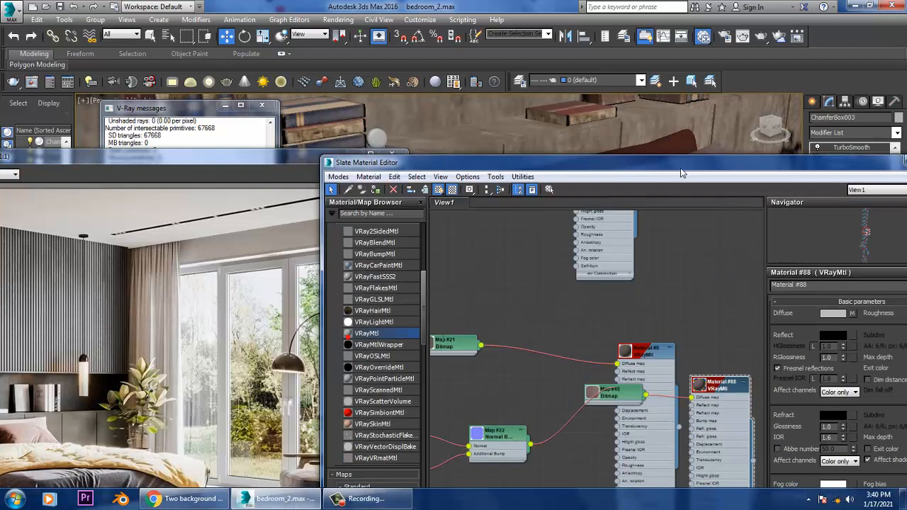
pyautogui.click(904, 161)
pyautogui.scroll(-8, 689, 188)
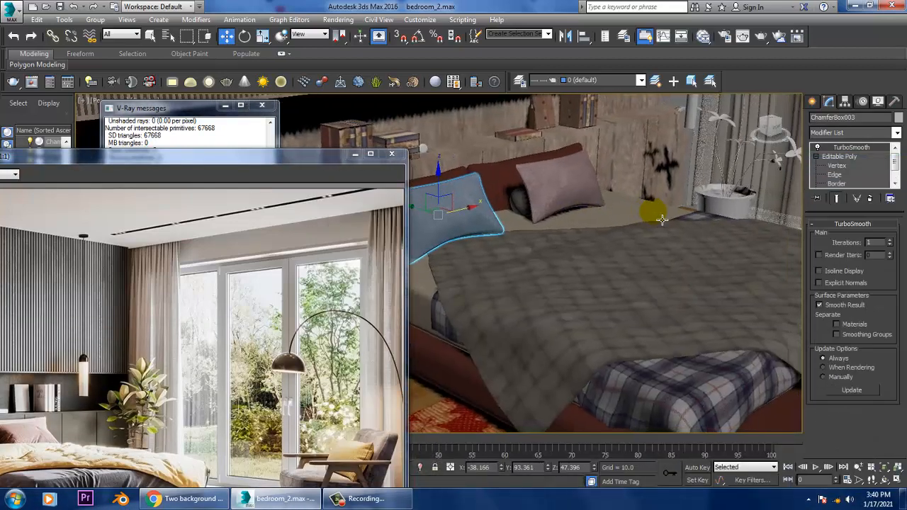
# Clone the far front pillow as a single copy and place it across the room near the armchair.
pyautogui.keyDown('alt'); pyautogui.moveTo(661, 216); pyautogui.dragTo(623, 216, button='middle'); pyautogui.keyUp('alt')
pyautogui.click(528, 210)
pyautogui.scroll(-6, 530, 210)
pyautogui.keyDown('alt'); pyautogui.moveTo(549, 209); pyautogui.dragTo(532, 211, button='middle'); pyautogui.keyUp('alt')
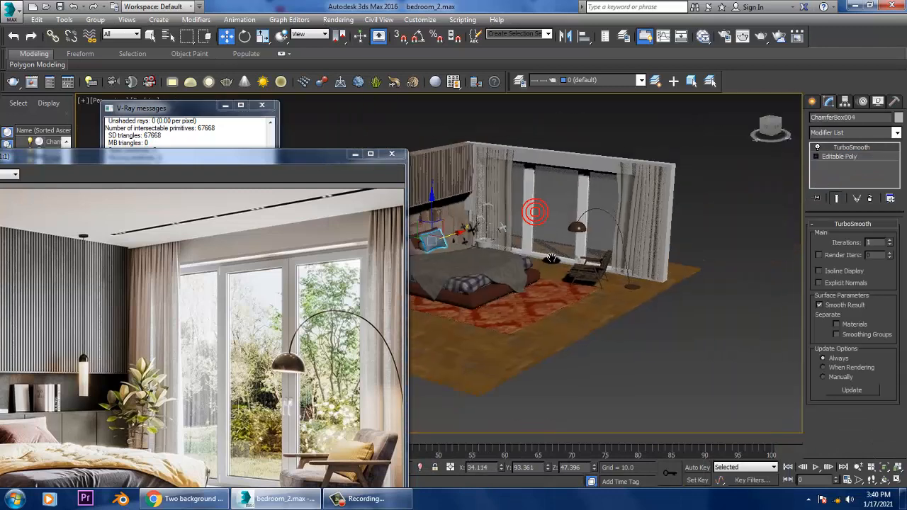
pyautogui.keyDown('alt'); pyautogui.moveTo(440, 276); pyautogui.dragTo(493, 269, button='middle'); pyautogui.keyUp('alt')
pyautogui.keyDown('shift'); pyautogui.moveTo(434, 249); pyautogui.dragTo(595, 282); pyautogui.keyUp('shift')
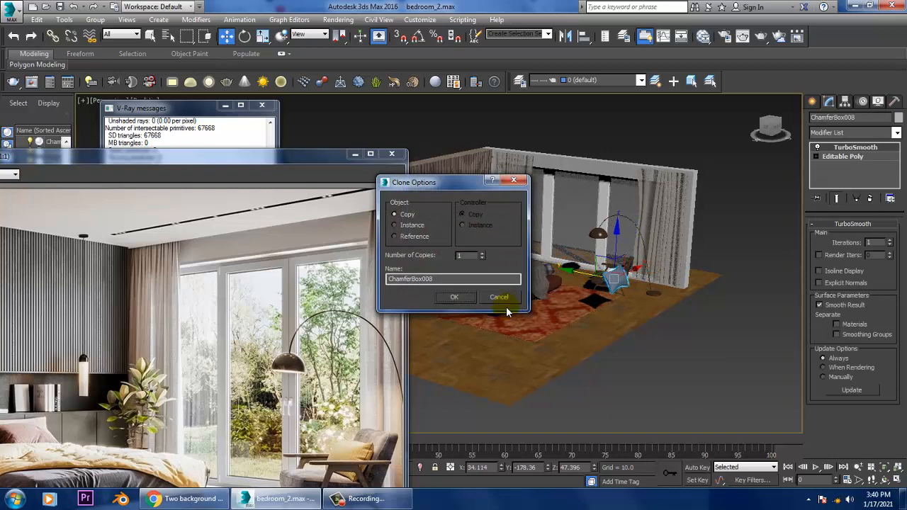
pyautogui.click(454, 297)
# Move the copied pillow across the floor to the armchair.
pyautogui.moveTo(467, 303)
pyautogui.keyDown('alt'); pyautogui.mouseDown(button='middle')
pyautogui.moveTo(723, 300)
pyautogui.moveTo(659, 333)
pyautogui.moveTo(632, 306)
pyautogui.mouseUp(button='middle'); pyautogui.keyUp('alt')
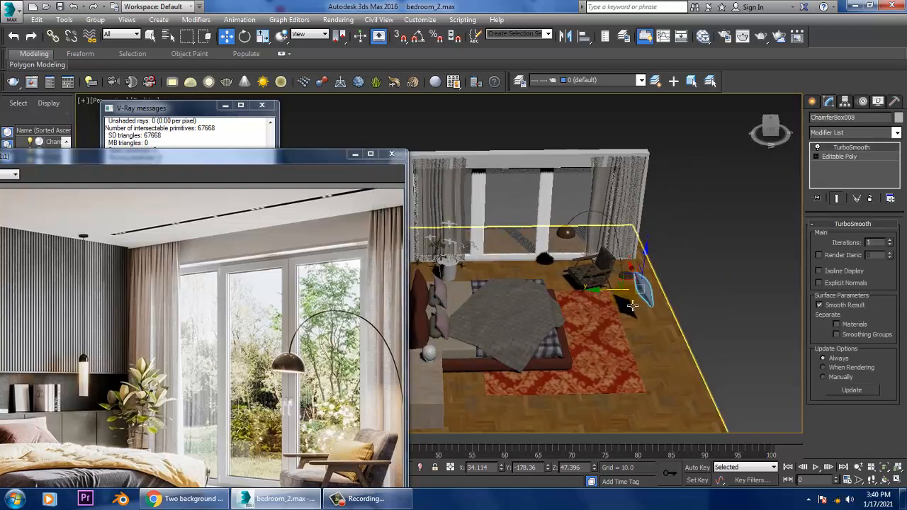
pyautogui.moveTo(633, 306); pyautogui.dragTo(626, 263)
pyautogui.press('e')
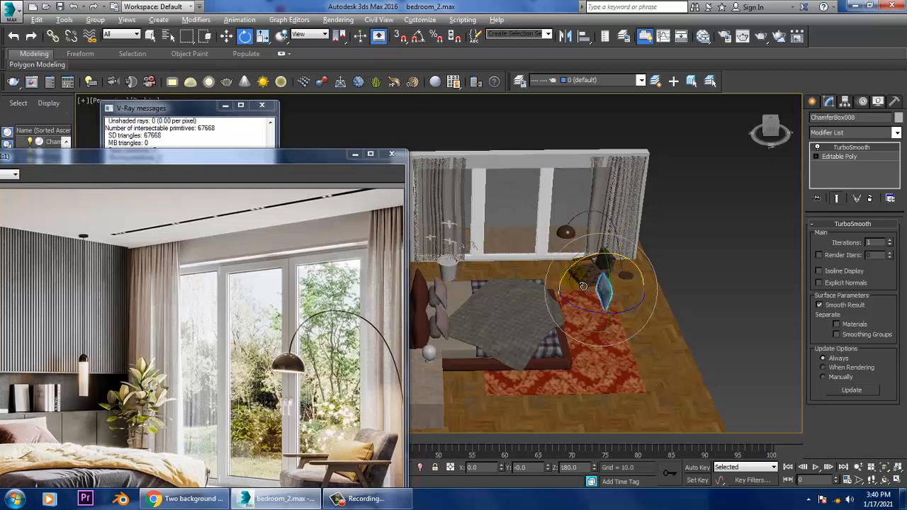
pyautogui.keyDown('alt'); pyautogui.moveTo(582, 286); pyautogui.dragTo(635, 297, button='middle'); pyautogui.keyUp('alt')
pyautogui.scroll(5, 635, 297)
pyautogui.press('w')
pyautogui.moveTo(539, 265); pyautogui.dragTo(486, 256)
# Lower the copied pillow to the armchair's seat height, about Z 30, and push it back to the backrest.
pyautogui.press('r')
pyautogui.keyDown('alt'); pyautogui.moveTo(486, 256); pyautogui.dragTo(463, 185, button='middle'); pyautogui.keyUp('alt')
pyautogui.scroll(3, 462, 204)
pyautogui.moveTo(455, 183); pyautogui.dragTo(461, 212)
pyautogui.press('w')
pyautogui.keyDown('alt'); pyautogui.moveTo(468, 204); pyautogui.dragTo(426, 263, button='middle'); pyautogui.keyUp('alt')
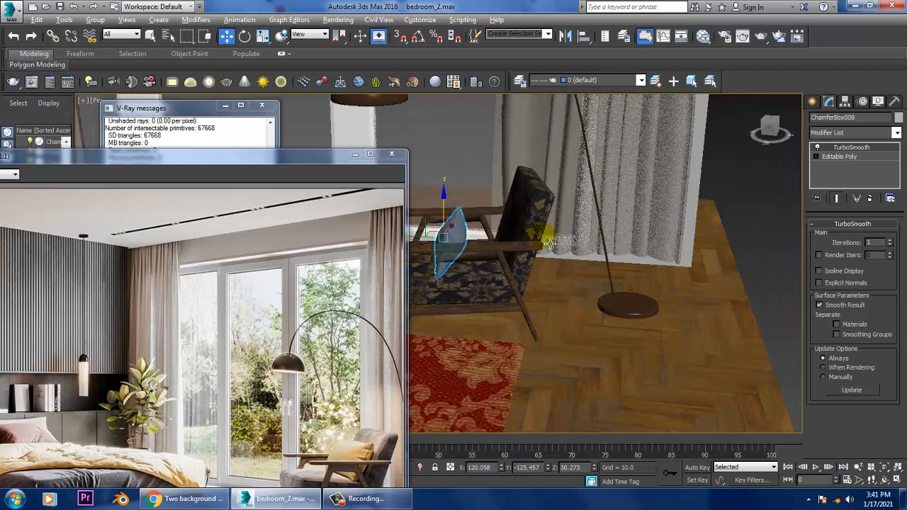
pyautogui.keyDown('alt'); pyautogui.moveTo(550, 242); pyautogui.dragTo(473, 267, button='middle'); pyautogui.keyUp('alt')
pyautogui.moveTo(422, 239); pyautogui.dragTo(478, 237)
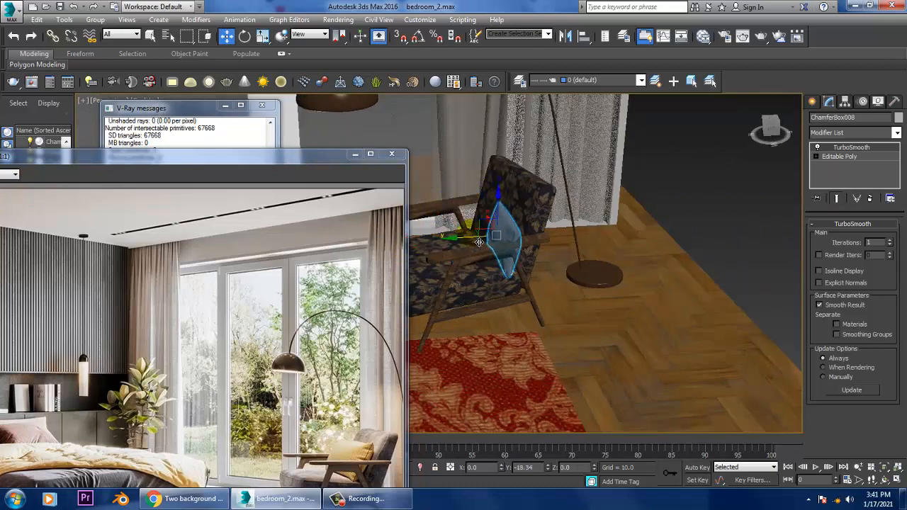
# Rotate the pillow to sit parallel to the armchair's backrest and shift it sideways to the middle between the armrests.
pyautogui.keyDown('alt'); pyautogui.moveTo(471, 236); pyautogui.dragTo(619, 242, button='middle'); pyautogui.keyUp('alt')
pyautogui.moveTo(619, 242); pyautogui.dragTo(664, 248, button='middle')
pyautogui.scroll(4, 589, 256)
pyautogui.keyDown('alt'); pyautogui.moveTo(587, 257); pyautogui.dragTo(593, 253, button='middle'); pyautogui.keyUp('alt')
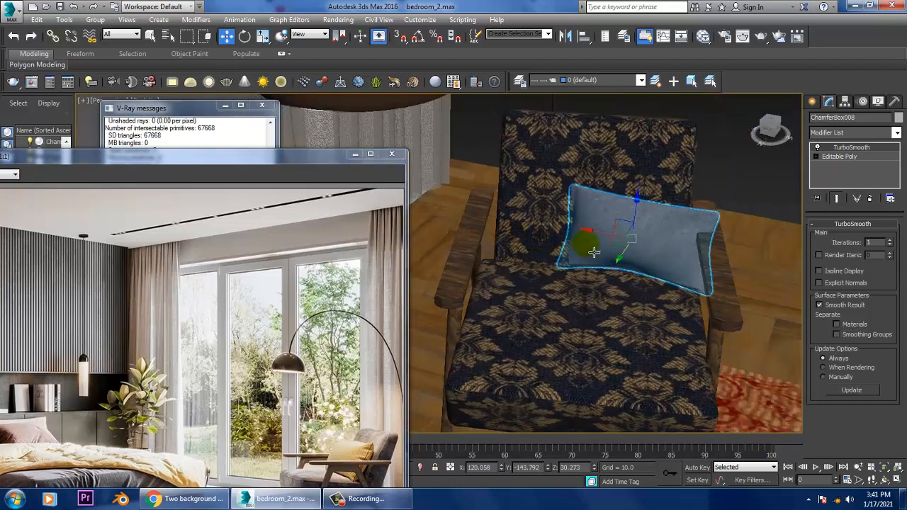
pyautogui.press('e')
pyautogui.moveTo(649, 260); pyautogui.dragTo(680, 259)
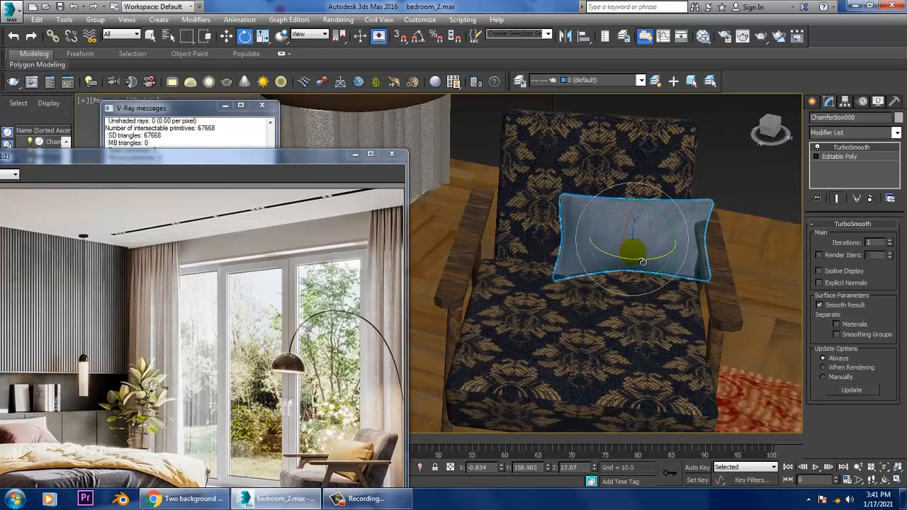
pyautogui.press('w')
pyautogui.moveTo(607, 243); pyautogui.dragTo(564, 232)
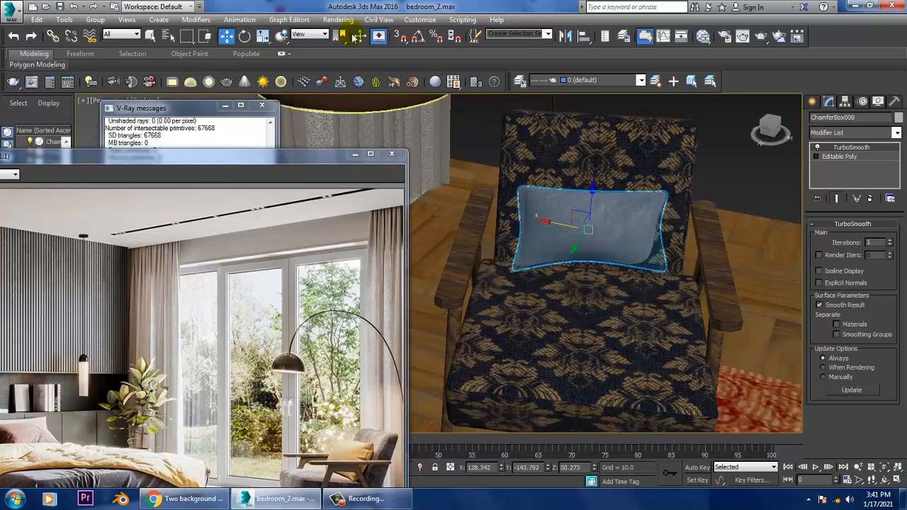
# Fine-tune the pillow's tilt and distance from the backrest, keeping the View coordinate system, and raise it to about Z 32.6.
pyautogui.click(315, 34)
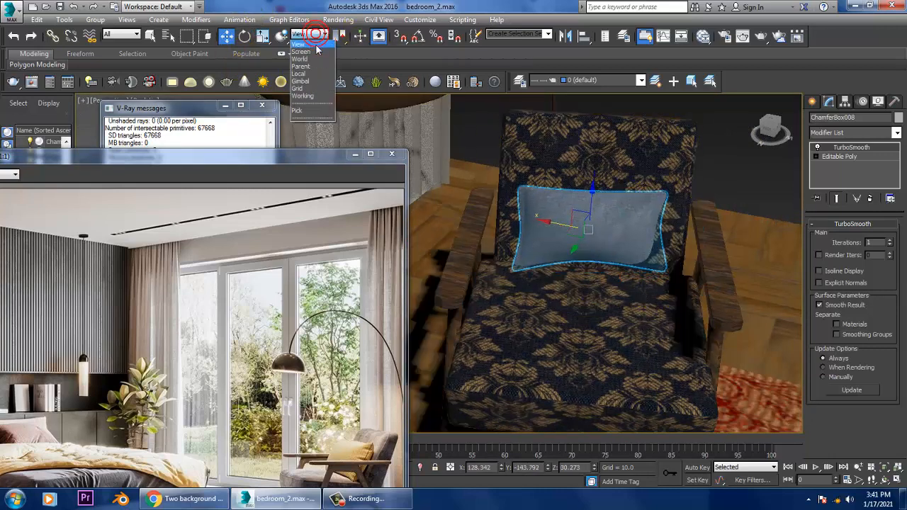
pyautogui.click(317, 46)
pyautogui.keyDown('alt'); pyautogui.moveTo(564, 202); pyautogui.dragTo(659, 213, button='middle'); pyautogui.keyUp('alt')
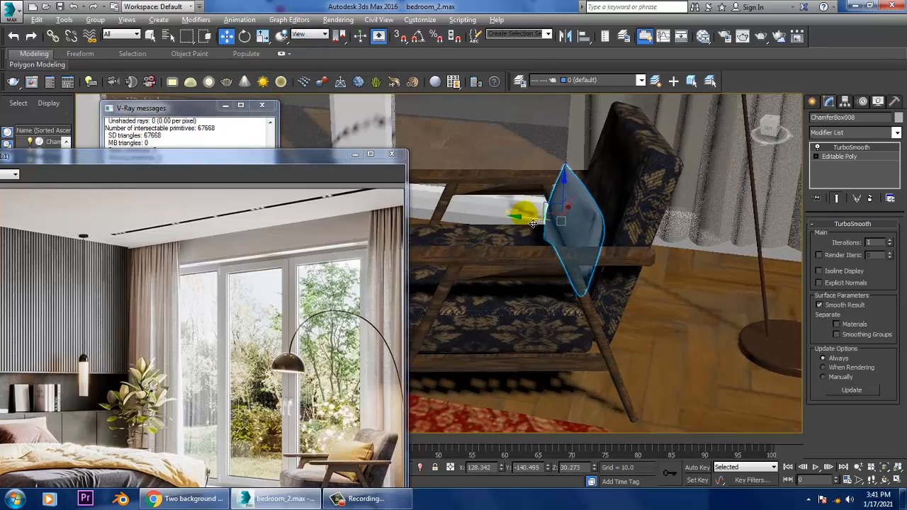
pyautogui.keyDown('alt'); pyautogui.moveTo(532, 223); pyautogui.dragTo(607, 226, button='middle'); pyautogui.keyUp('alt')
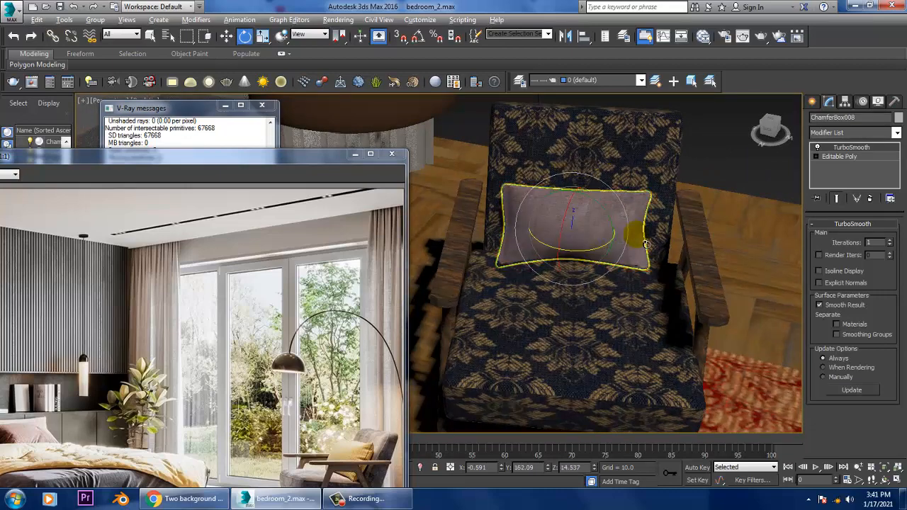
pyautogui.press('r')
pyautogui.keyDown('alt'); pyautogui.moveTo(645, 244); pyautogui.dragTo(577, 203, button='middle'); pyautogui.keyUp('alt')
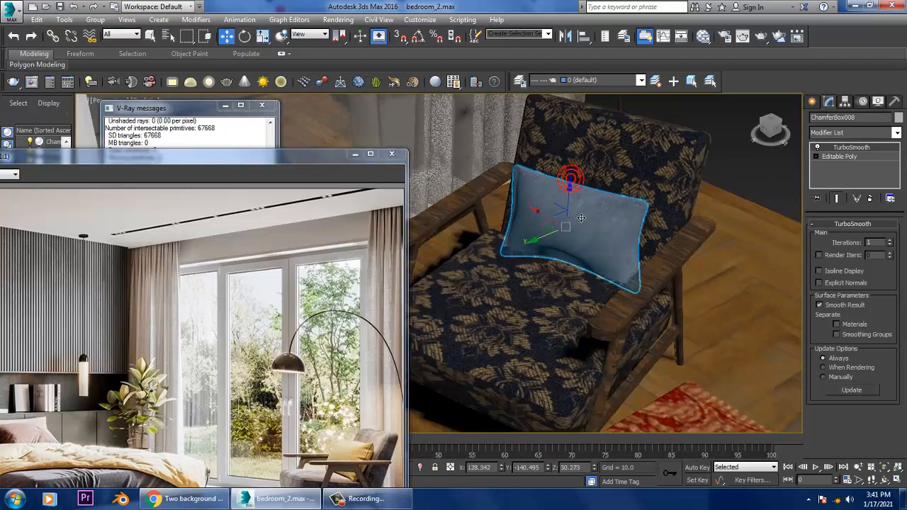
pyautogui.moveTo(576, 206); pyautogui.dragTo(583, 197)
# Review the placement of the fabric pillows on the armchair and the bed.
pyautogui.keyDown('alt'); pyautogui.moveTo(657, 218); pyautogui.dragTo(587, 193, button='middle'); pyautogui.keyUp('alt')
pyautogui.scroll(-5, 623, 211)
pyautogui.moveTo(631, 214); pyautogui.dragTo(706, 216, button='middle')
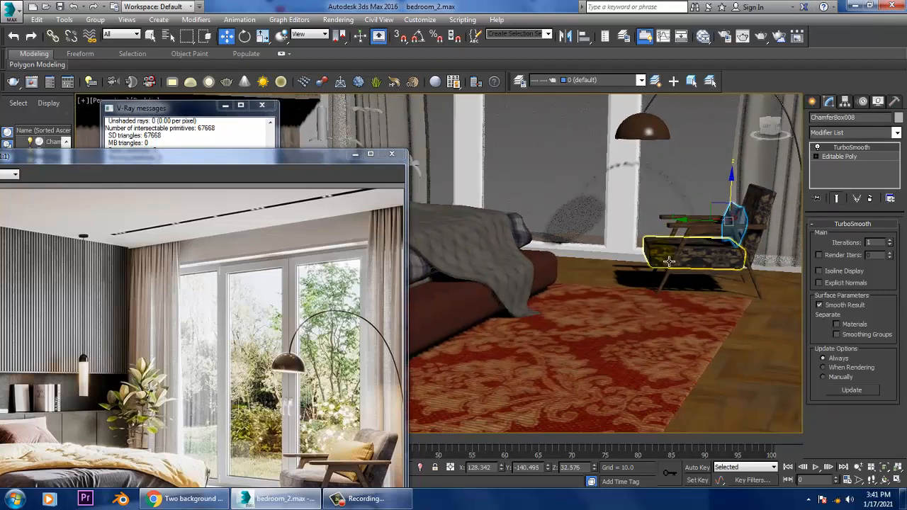
pyautogui.moveTo(519, 151); pyautogui.dragTo(651, 186, button='middle')
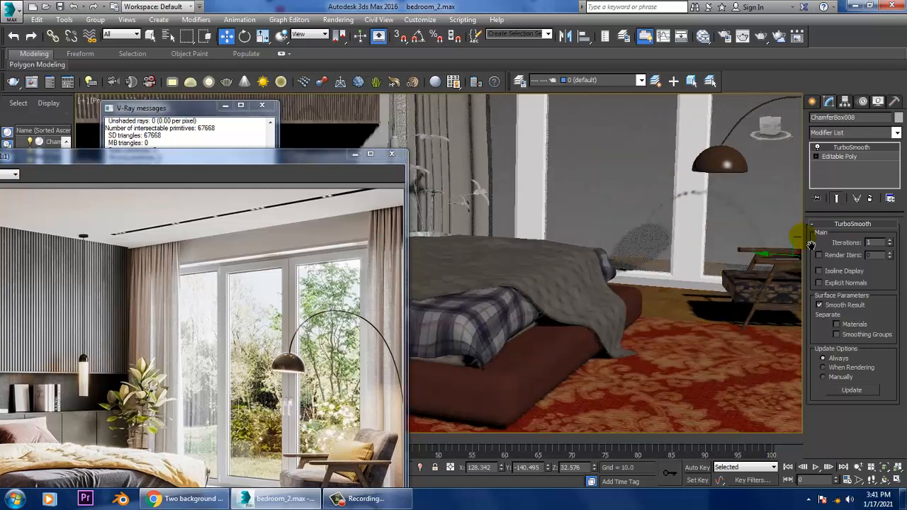
pyautogui.scroll(-6, 638, 196)
pyautogui.scroll(10, 540, 250)
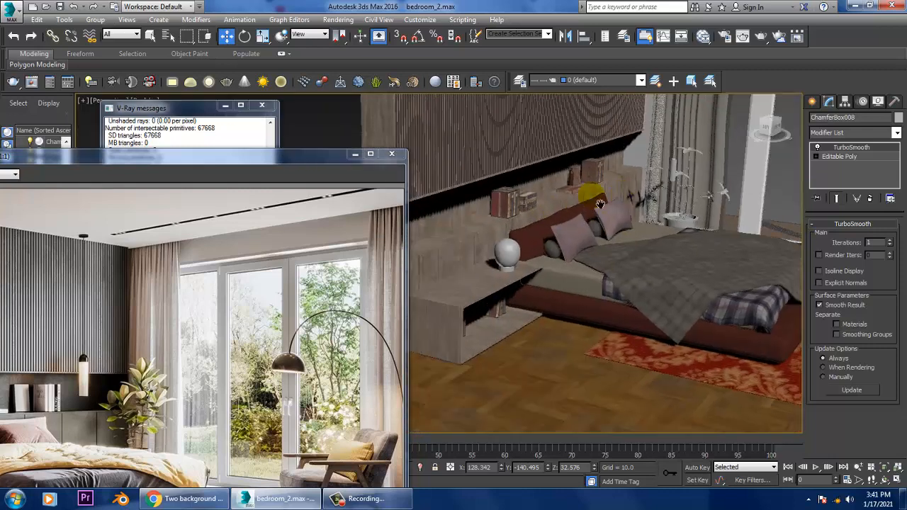
# Select the bedside lamp's sphere on the shelf and convert it to an Editable Poly.
pyautogui.click(576, 248)
pyautogui.scroll(4, 577, 250)
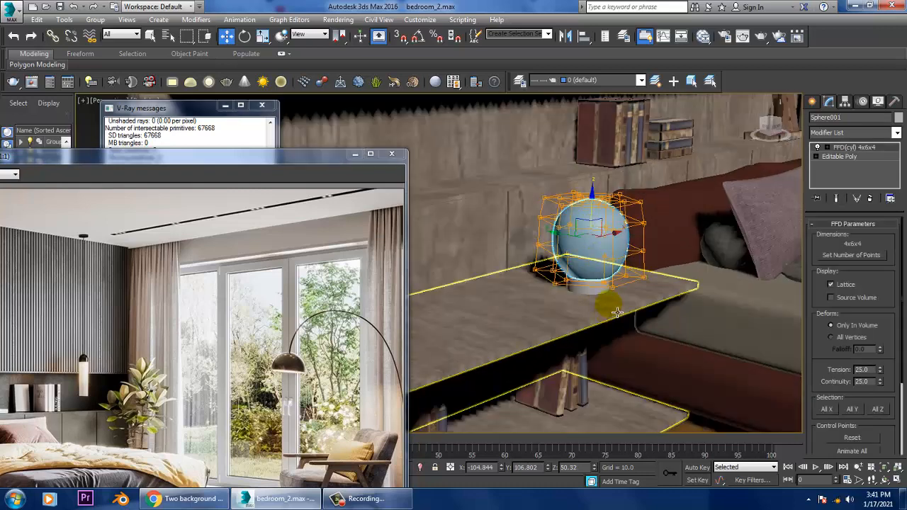
pyautogui.rightClick(566, 217)
pyautogui.moveTo(622, 330)
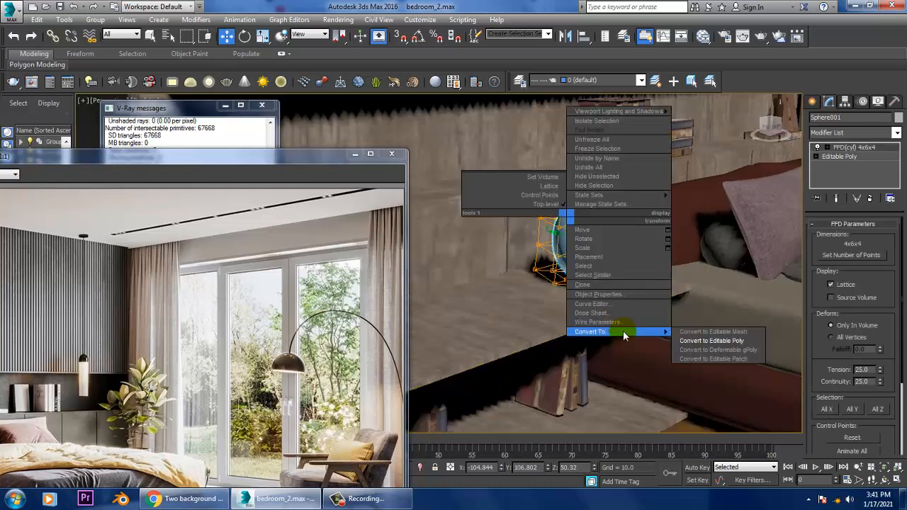
pyautogui.click(724, 340)
# Select all of the lamp sphere's polygons at the polygon sub-object level.
pyautogui.press('4')
pyautogui.keyDown('alt'); pyautogui.moveTo(641, 237); pyautogui.dragTo(624, 224, button='middle'); pyautogui.keyUp('alt')
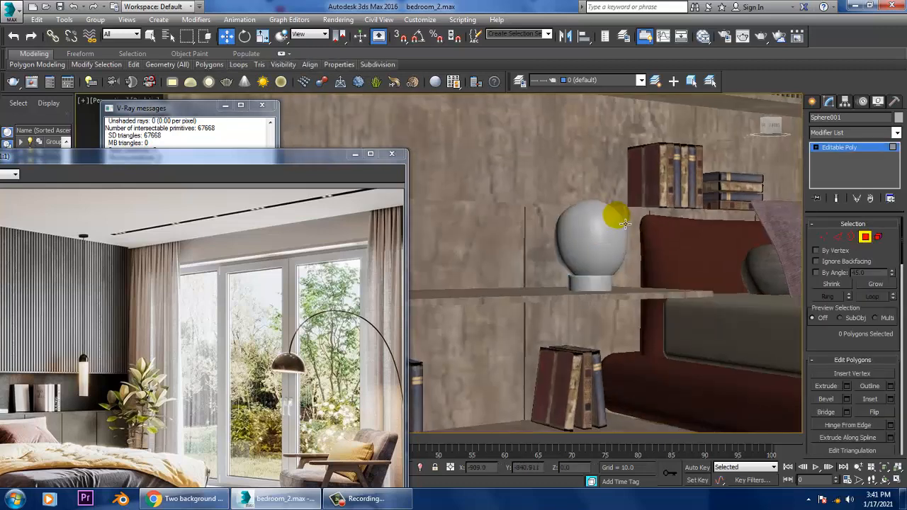
pyautogui.moveTo(653, 269); pyautogui.dragTo(639, 293)
pyautogui.keyDown('alt'); pyautogui.moveTo(665, 223); pyautogui.dragTo(515, 226, button='middle'); pyautogui.keyUp('alt')
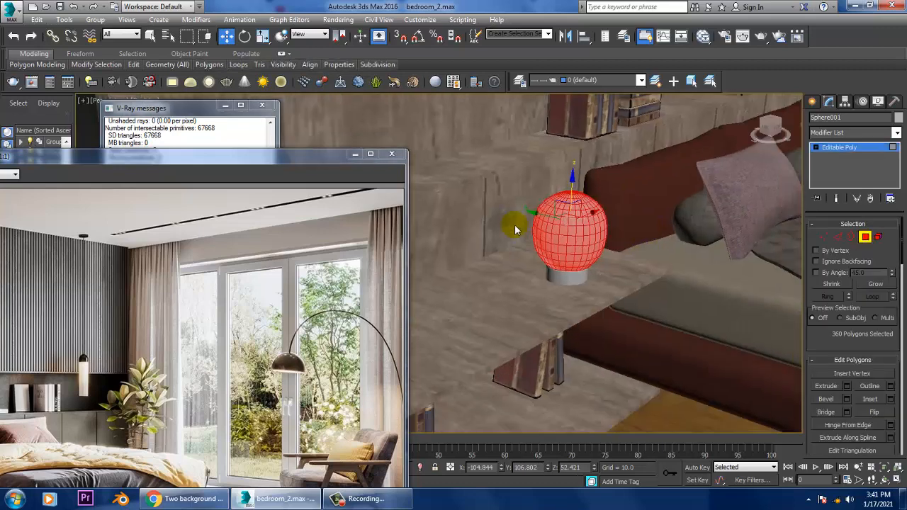
pyautogui.keyDown('alt'); pyautogui.moveTo(729, 378); pyautogui.dragTo(631, 251, button='middle'); pyautogui.keyUp('alt')
# Open the Slate Material Editor beside the reference image and find an empty area in its node view.
pyautogui.press('m')
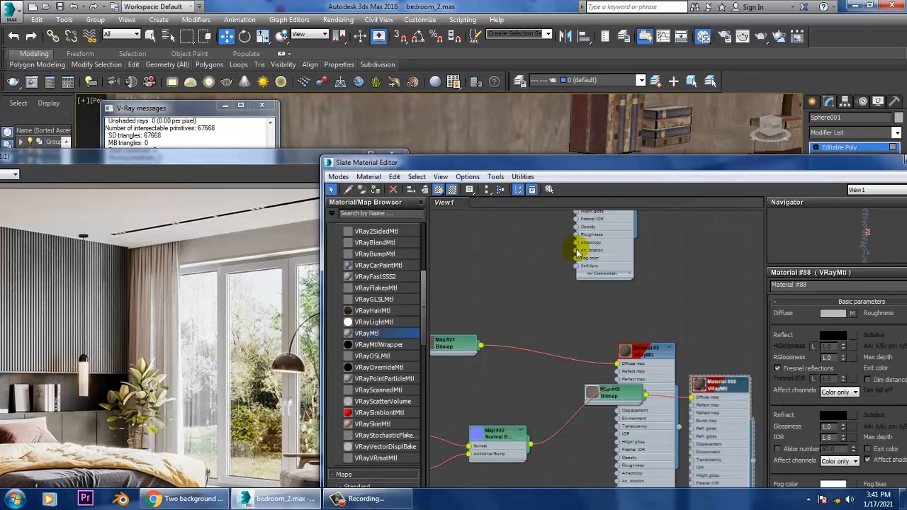
pyautogui.moveTo(126, 163); pyautogui.dragTo(169, 113)
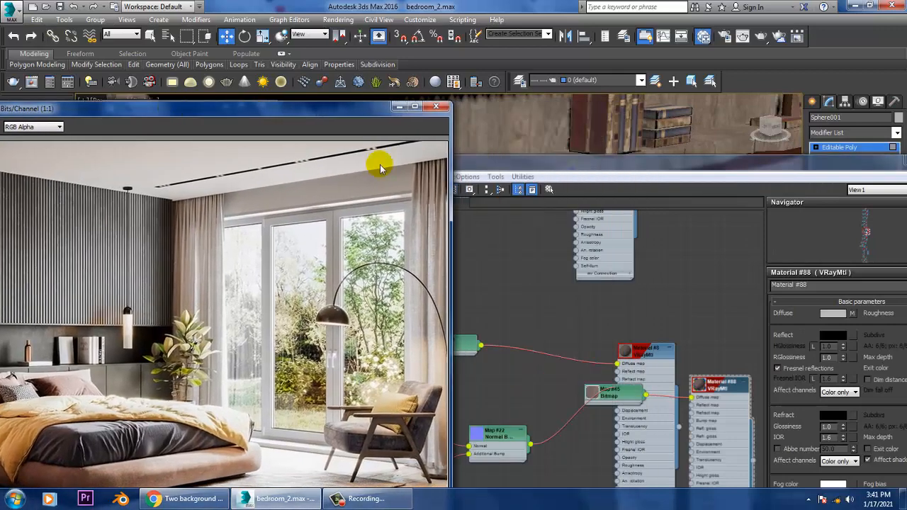
pyautogui.doubleClick(595, 164)
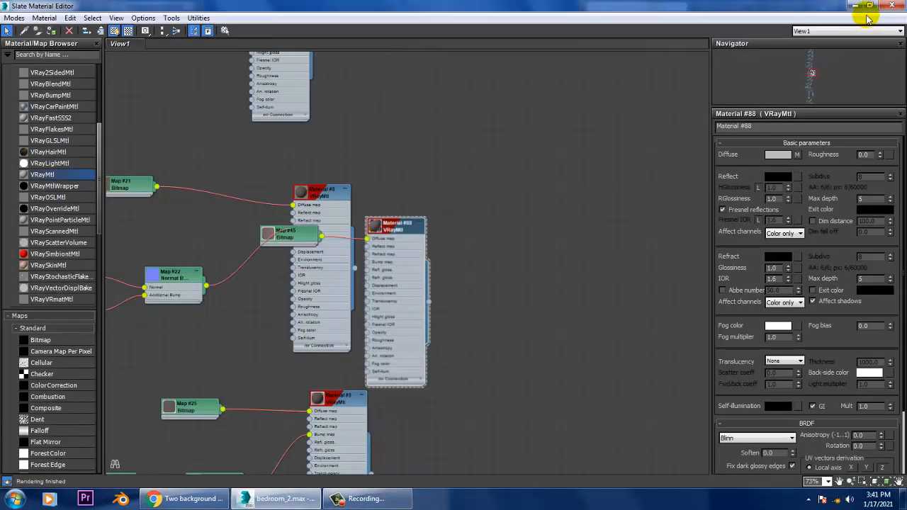
pyautogui.click(869, 7)
pyautogui.moveTo(608, 340); pyautogui.dragTo(539, 149, button='middle')
pyautogui.moveTo(641, 386); pyautogui.dragTo(625, 188, button='middle')
pyautogui.moveTo(613, 347); pyautogui.dragTo(587, 177, button='middle')
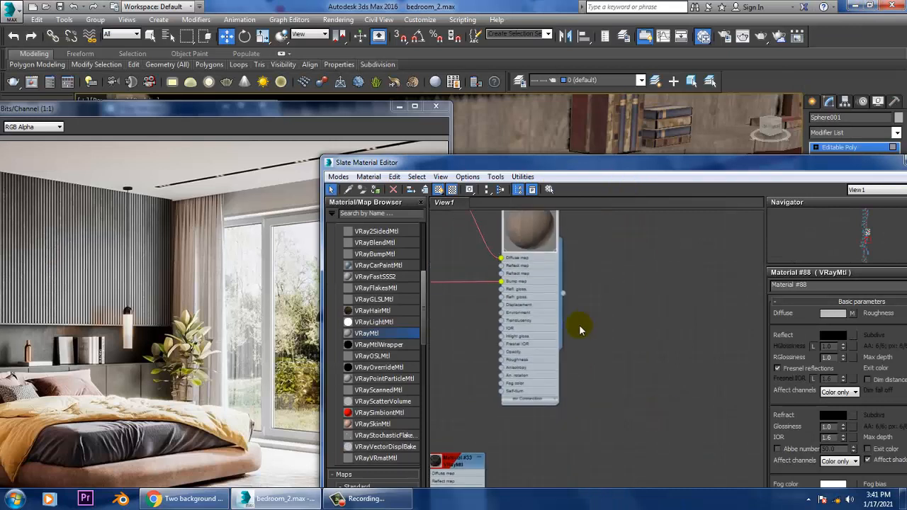
pyautogui.moveTo(579, 326); pyautogui.dragTo(580, 169, button='middle')
pyautogui.moveTo(591, 421); pyautogui.dragTo(588, 285, button='middle')
pyautogui.moveTo(698, 267); pyautogui.dragTo(608, 243)
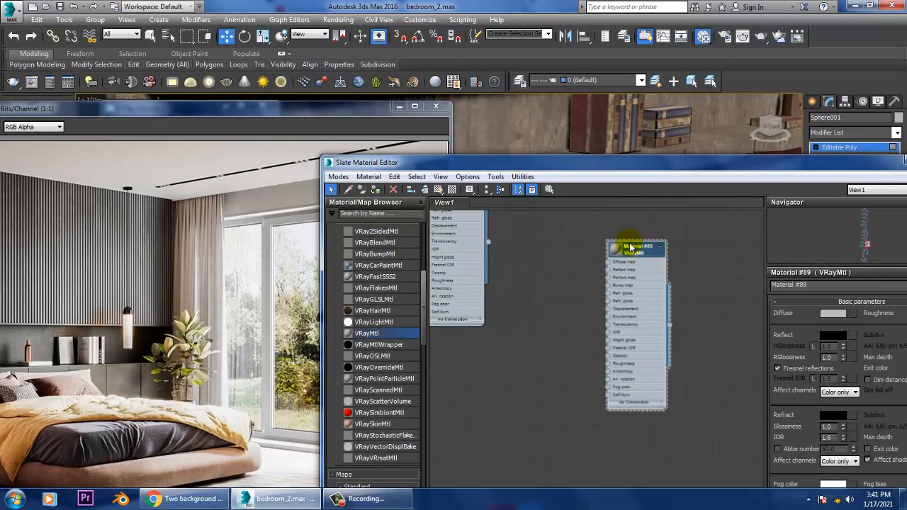
pyautogui.click(633, 247)
pyautogui.press('Delete')
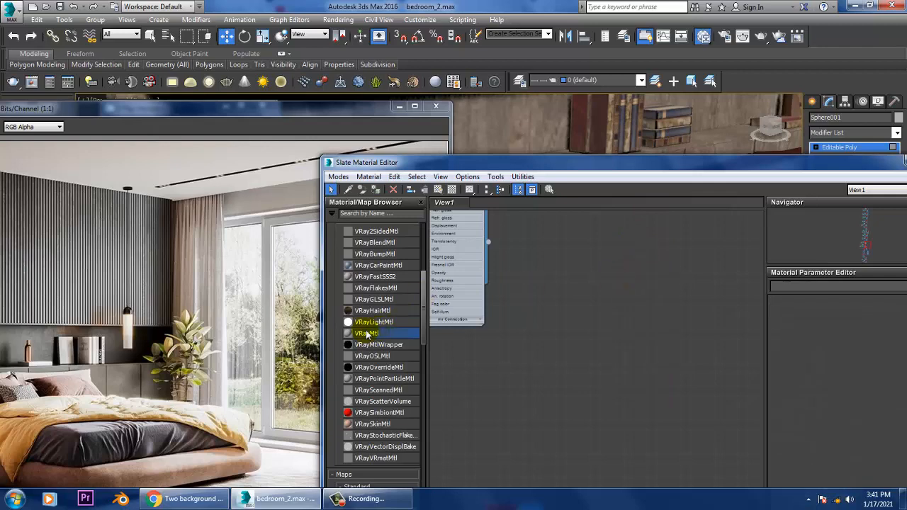
# Add a VRayLightMtl to the node view and set its color to a warm yellow.
pyautogui.moveTo(617, 275); pyautogui.dragTo(617, 275)
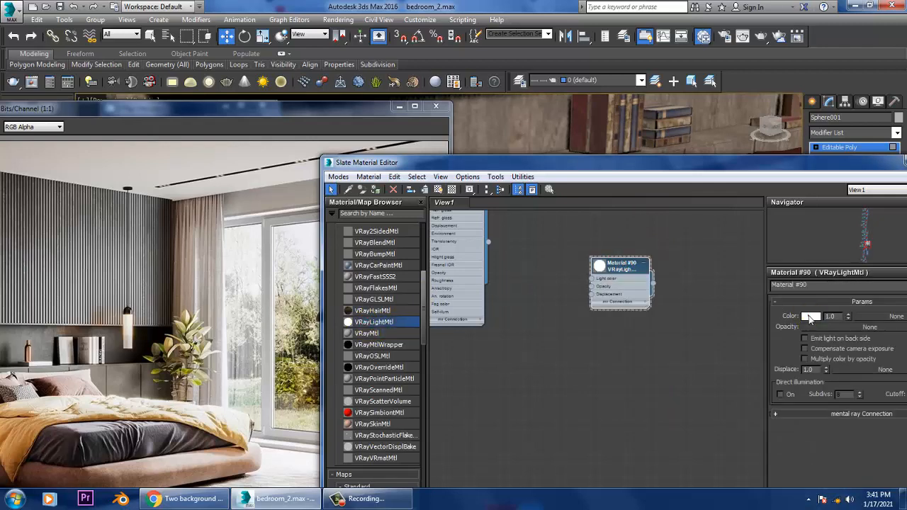
pyautogui.click(811, 316)
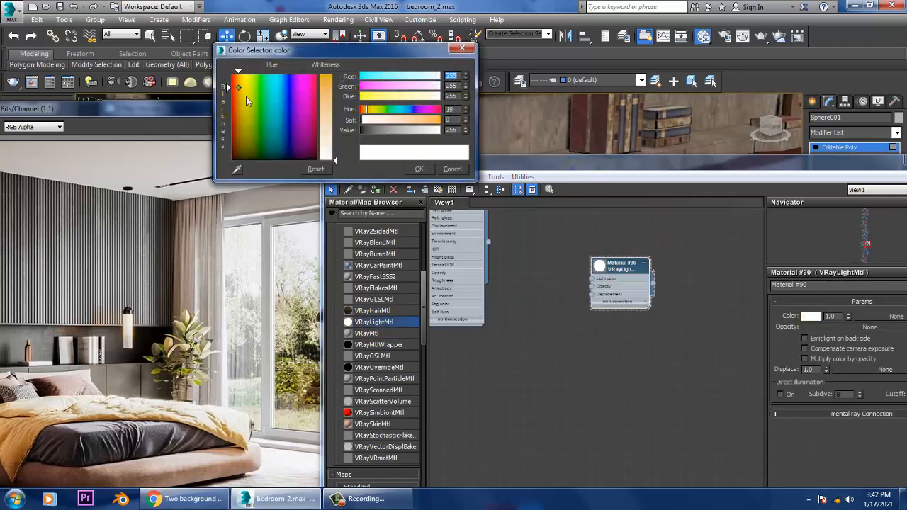
pyautogui.moveTo(336, 160); pyautogui.dragTo(336, 92)
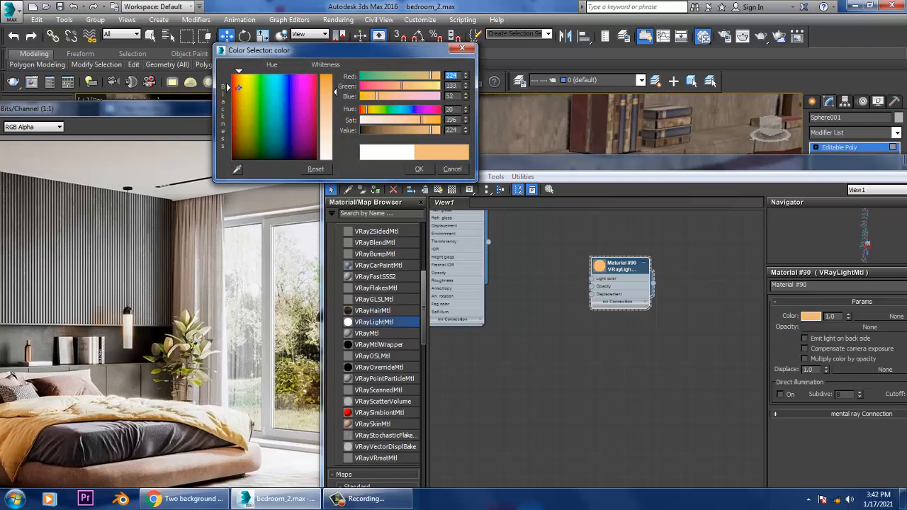
pyautogui.moveTo(239, 87); pyautogui.dragTo(242, 83)
pyautogui.click(414, 172)
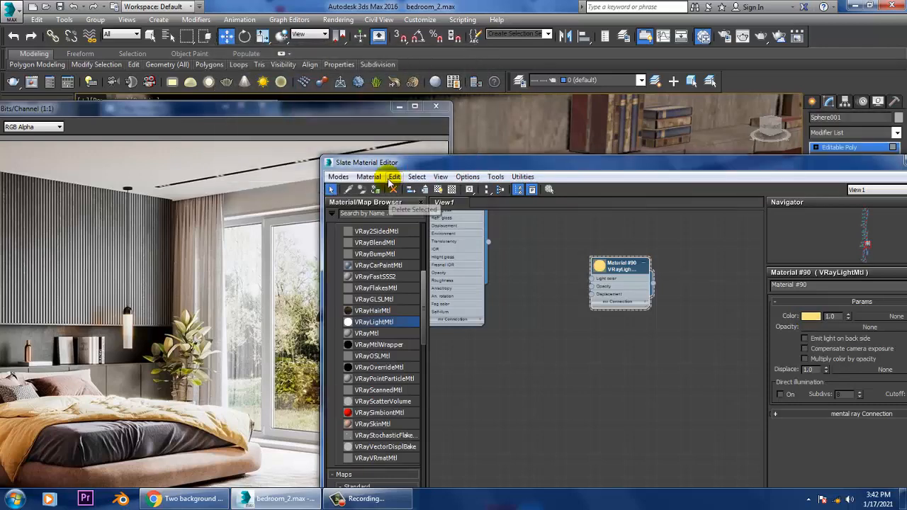
# Assign the yellow VRayLightMtl to the selected sphere polygons and leave the polygon sub-object level.
pyautogui.moveTo(728, 188); pyautogui.dragTo(583, 347)
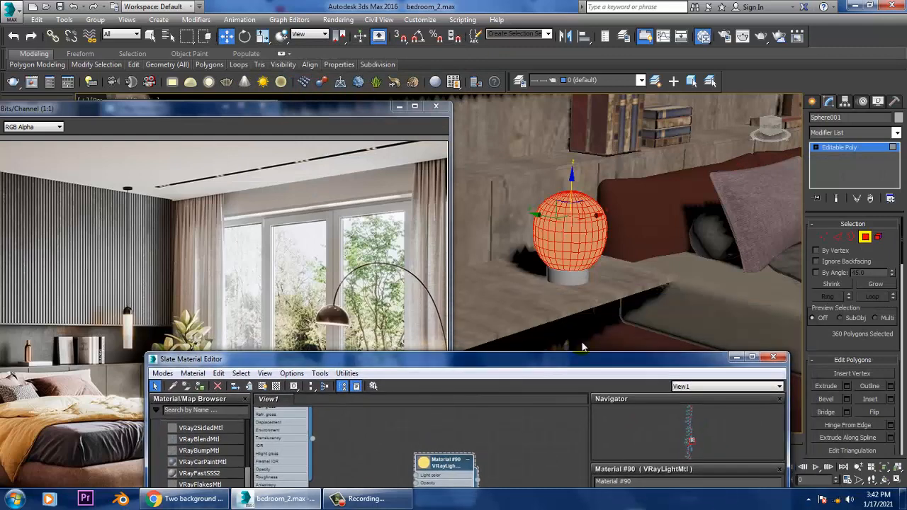
pyautogui.click(615, 288)
pyautogui.click(843, 147)
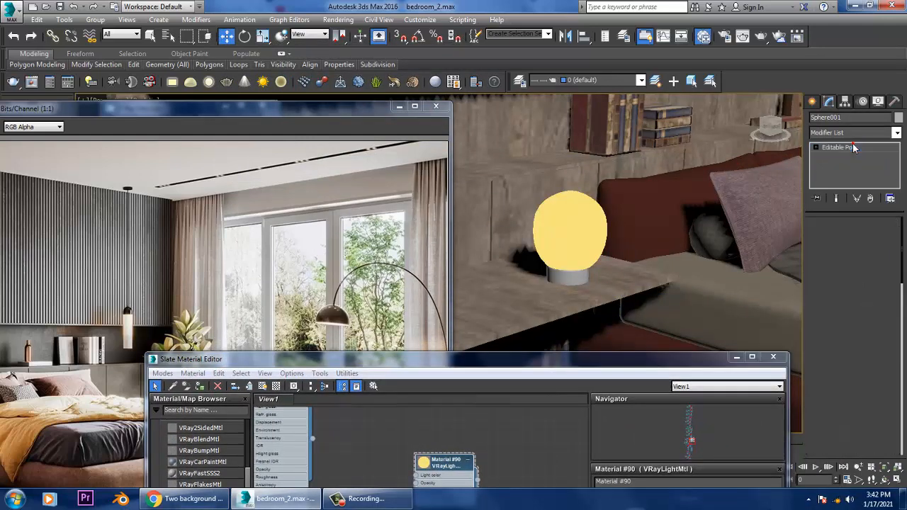
# Assign the existing dark VRayMtl, Material #86, to the lamp's cylindrical base and minimize the material editor.
pyautogui.click(566, 277)
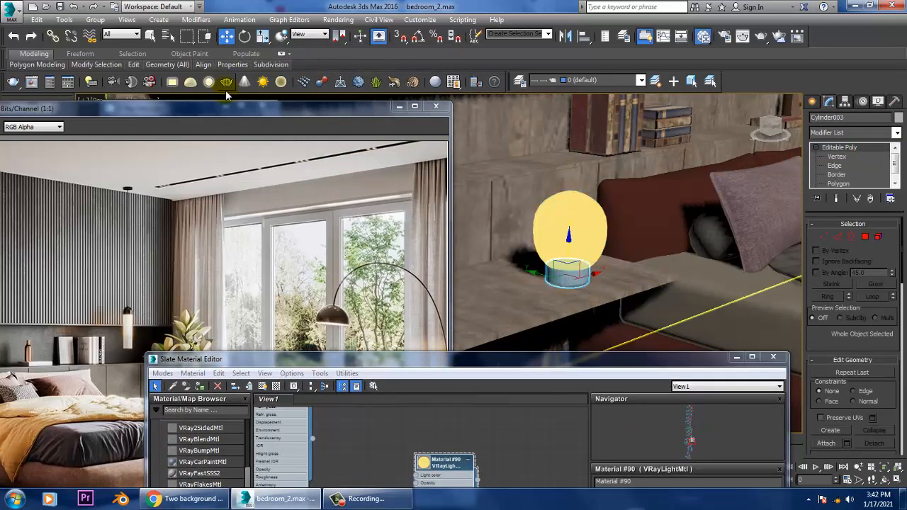
pyautogui.moveTo(242, 108); pyautogui.dragTo(207, 103)
pyautogui.moveTo(617, 356); pyautogui.dragTo(627, 117)
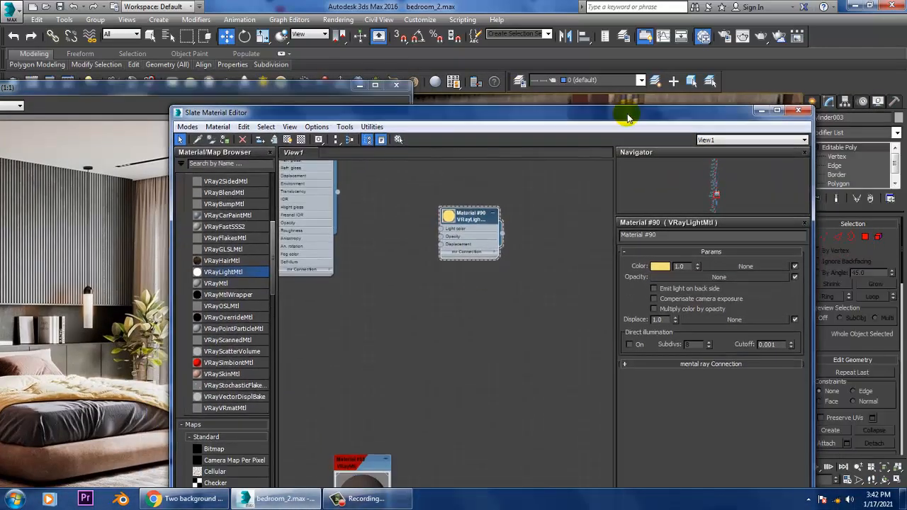
pyautogui.moveTo(387, 317); pyautogui.dragTo(441, 166, button='middle')
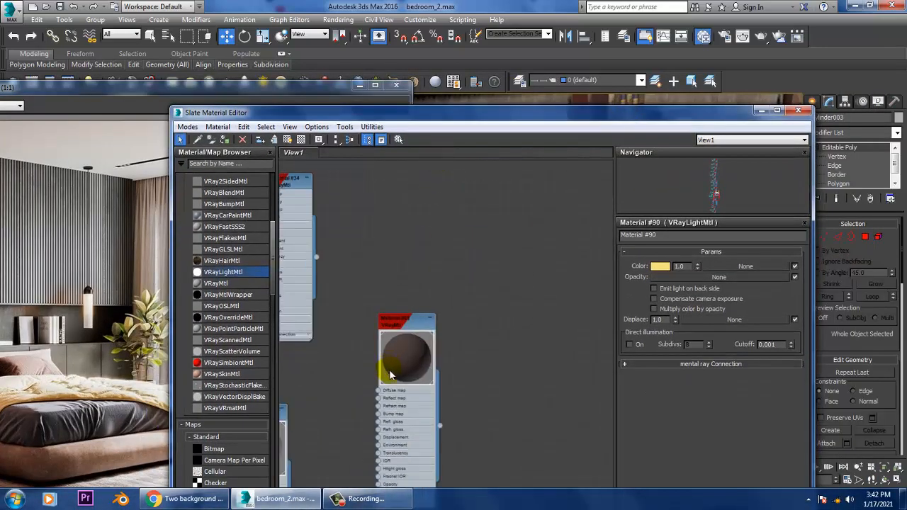
pyautogui.moveTo(406, 329); pyautogui.dragTo(505, 282, button='middle')
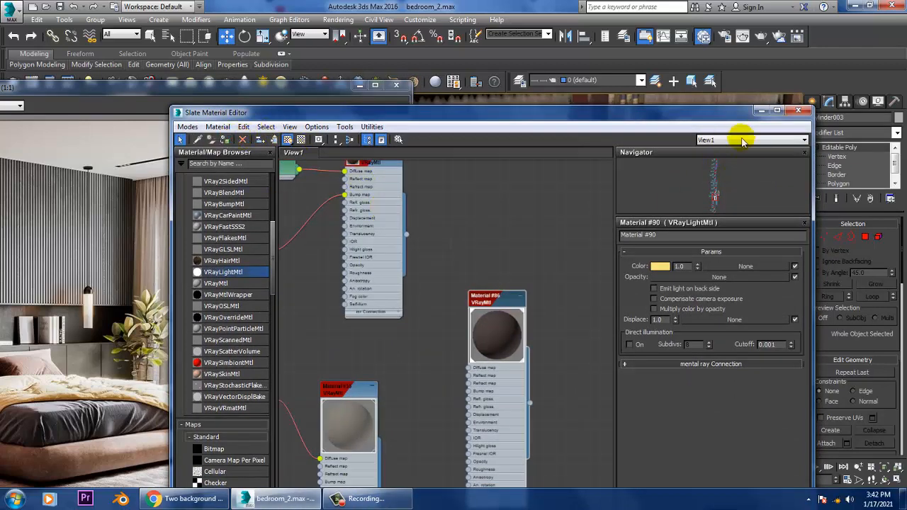
pyautogui.click(760, 114)
# Check the lamp, shelf and bed from several angles for parts that still need a material.
pyautogui.click(599, 298)
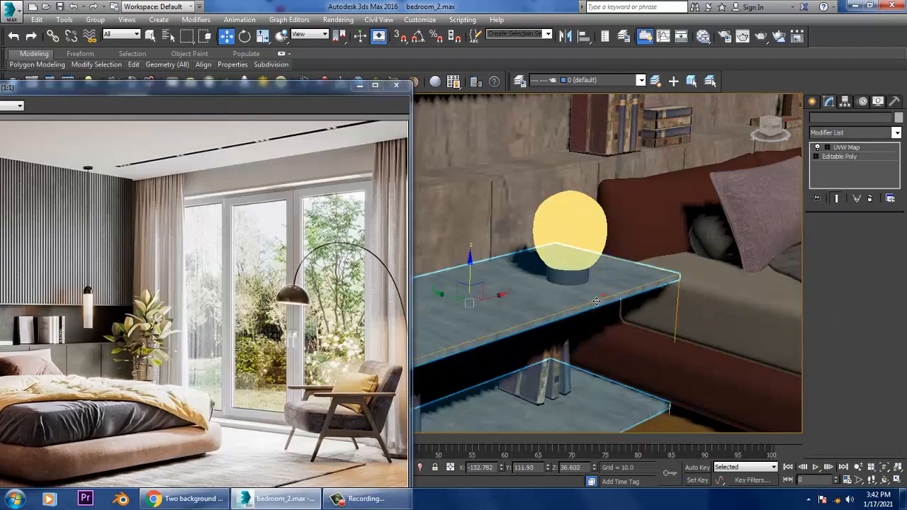
pyautogui.scroll(5, 599, 297)
pyautogui.click(525, 243)
pyautogui.scroll(-8, 524, 243)
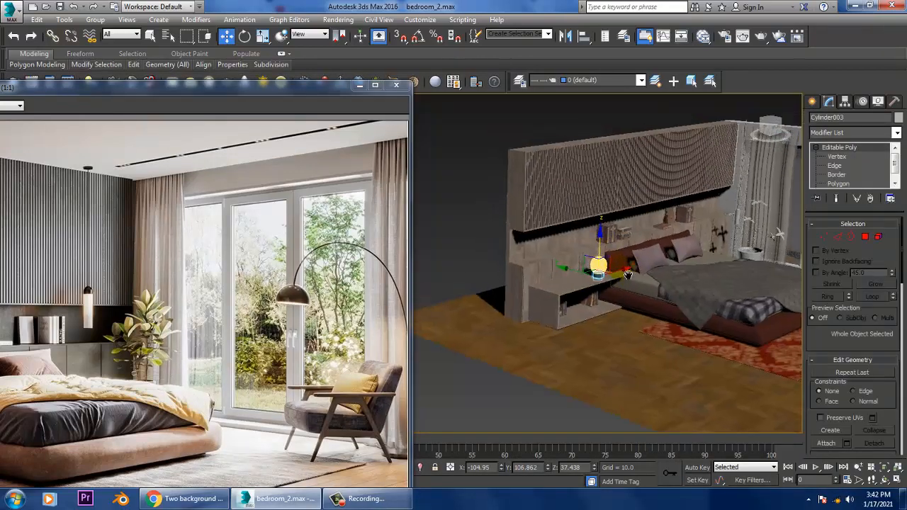
pyautogui.click(517, 142)
pyautogui.scroll(5, 612, 282)
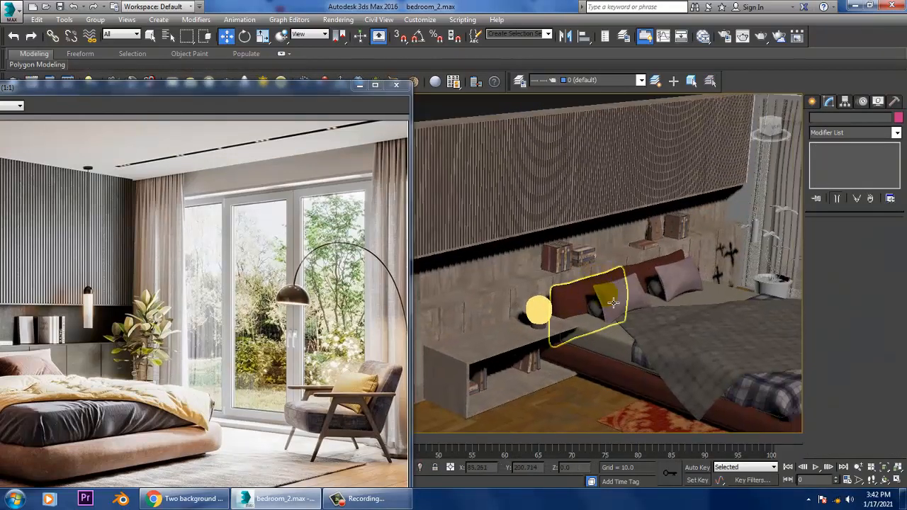
pyautogui.scroll(-3, 613, 302)
pyautogui.keyDown('alt'); pyautogui.moveTo(613, 302); pyautogui.dragTo(652, 184, button='middle'); pyautogui.keyUp('alt')
pyautogui.scroll(5, 598, 296)
pyautogui.click(650, 261)
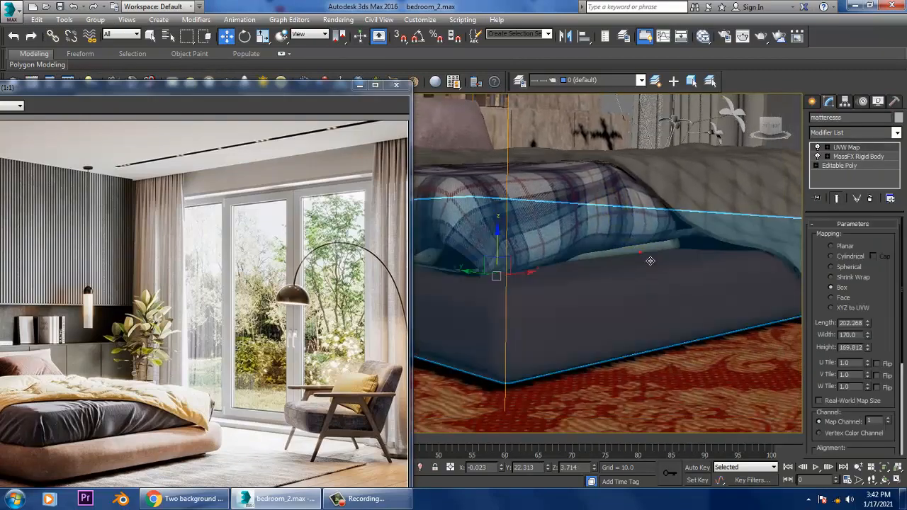
pyautogui.keyDown('alt'); pyautogui.moveTo(650, 261); pyautogui.dragTo(680, 268, button='middle'); pyautogui.keyUp('alt')
pyautogui.scroll(-3, 671, 282)
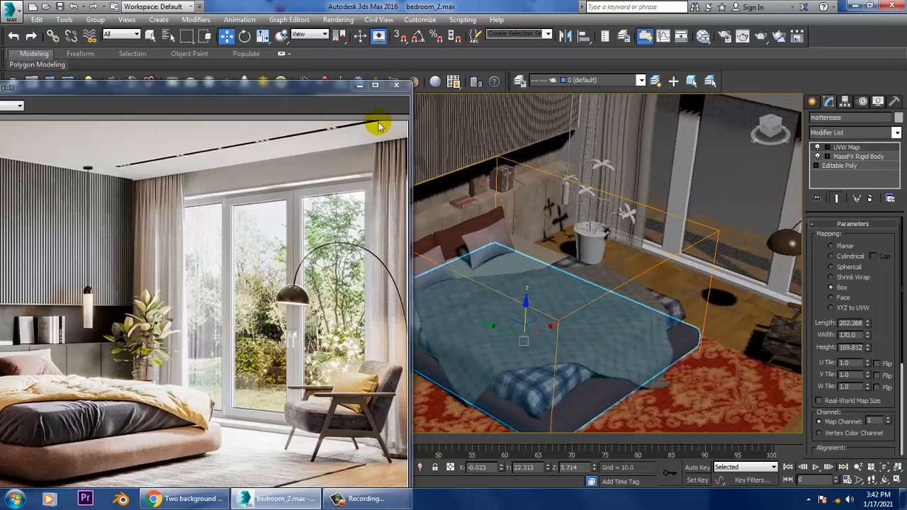
# Minimize the reference image and select the six line stems of the potted plant beside the curtain.
pyautogui.click(362, 87)
pyautogui.keyDown('alt'); pyautogui.moveTo(600, 275); pyautogui.dragTo(544, 242, button='middle'); pyautogui.keyUp('alt')
pyautogui.scroll(3, 625, 262)
pyautogui.scroll(4, 553, 277)
pyautogui.click(520, 356)
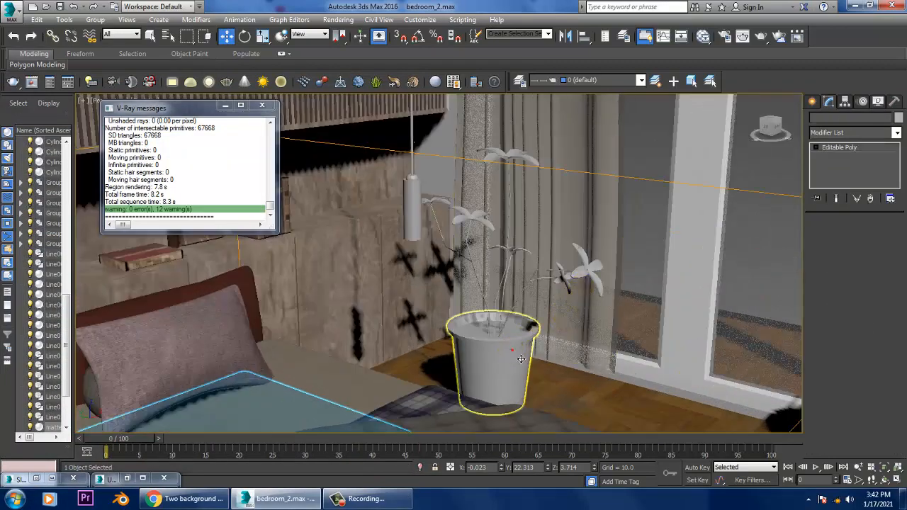
pyautogui.keyDown('alt'); pyautogui.moveTo(532, 360); pyautogui.dragTo(509, 359, button='middle'); pyautogui.keyUp('alt')
pyautogui.scroll(4, 561, 318)
pyautogui.keyDown('alt'); pyautogui.moveTo(629, 266); pyautogui.dragTo(505, 277, button='middle'); pyautogui.keyUp('alt')
pyautogui.click(494, 265)
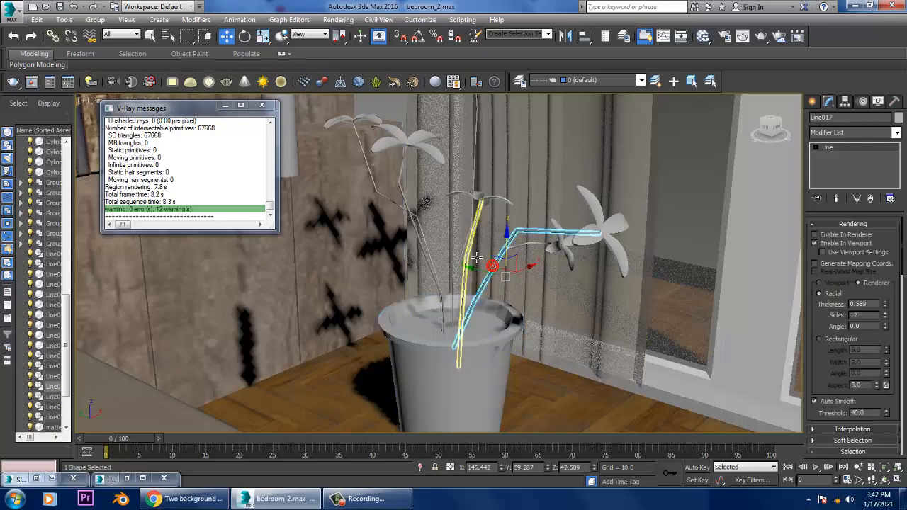
pyautogui.keyDown('ctrl'); pyautogui.click(467, 257); pyautogui.keyUp('ctrl')
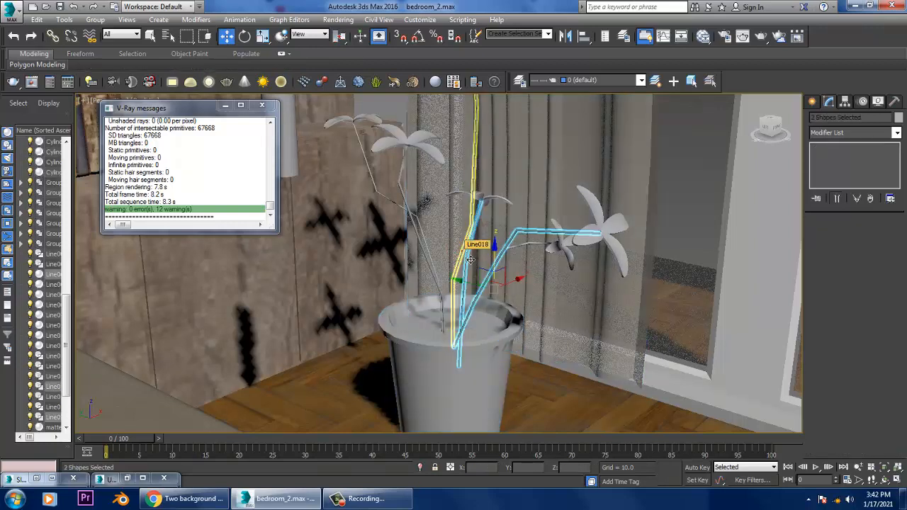
pyautogui.keyDown('ctrl'); pyautogui.click(451, 263); pyautogui.keyUp('ctrl')
pyautogui.keyDown('ctrl'); pyautogui.click(421, 222); pyautogui.keyUp('ctrl')
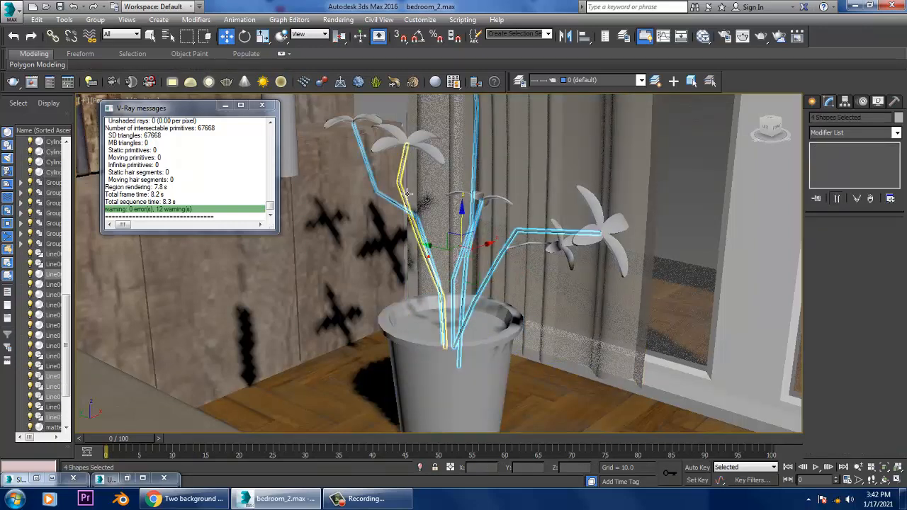
pyautogui.keyDown('ctrl'); pyautogui.click(408, 197); pyautogui.keyUp('ctrl')
pyautogui.keyDown('ctrl'); pyautogui.click(526, 249); pyautogui.keyUp('ctrl')
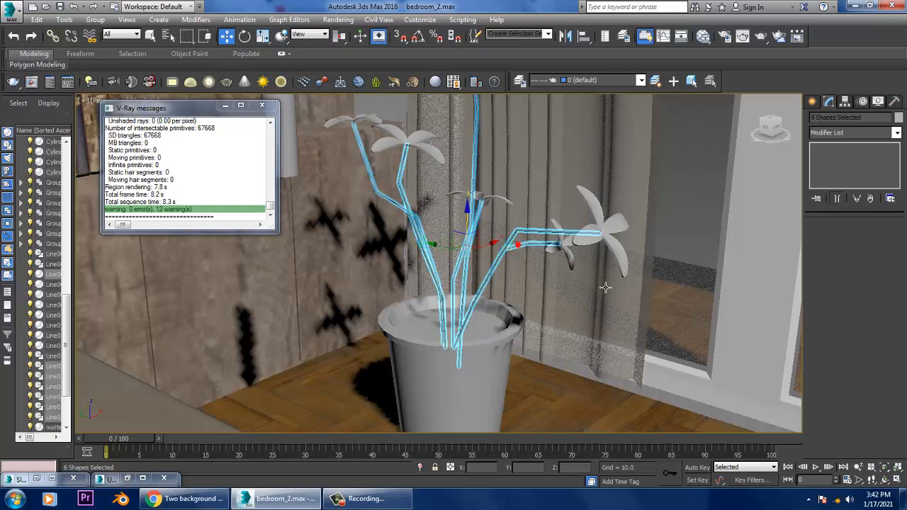
# Add a new VRayMtl in the material editor for the plant's stems and open its parameters.
pyautogui.moveTo(606, 286)
pyautogui.keyDown('alt'); pyautogui.mouseDown(button='middle')
pyautogui.moveTo(588, 285)
pyautogui.moveTo(607, 296)
pyautogui.mouseUp(button='middle'); pyautogui.keyUp('alt')
pyautogui.press('m')
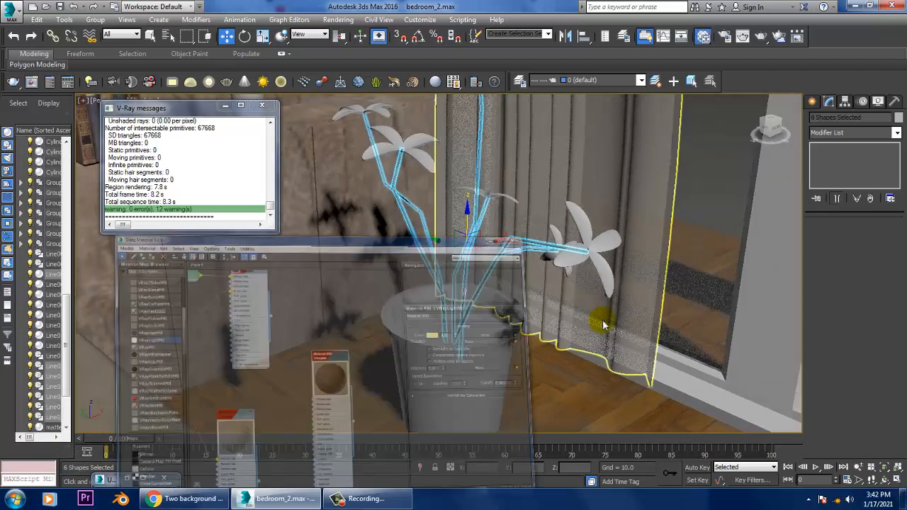
pyautogui.moveTo(547, 418); pyautogui.dragTo(499, 256, button='middle')
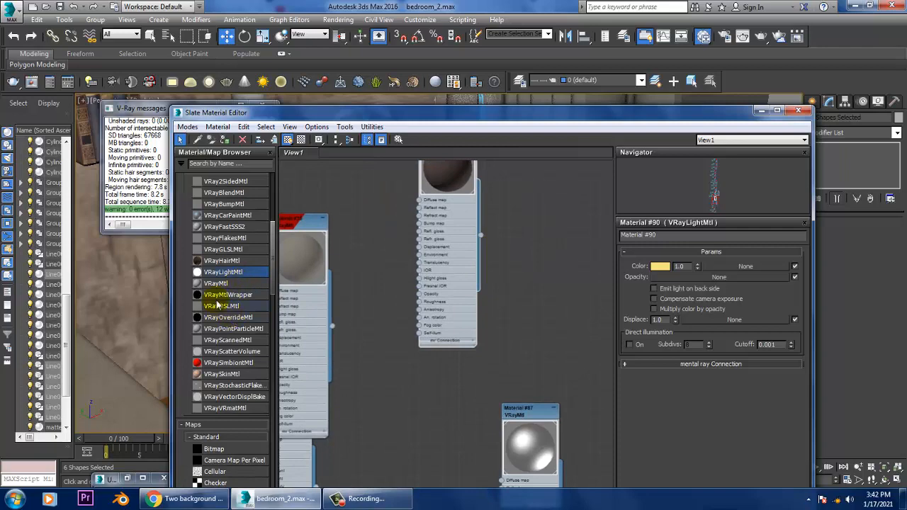
pyautogui.click(559, 282)
pyautogui.doubleClick(554, 278)
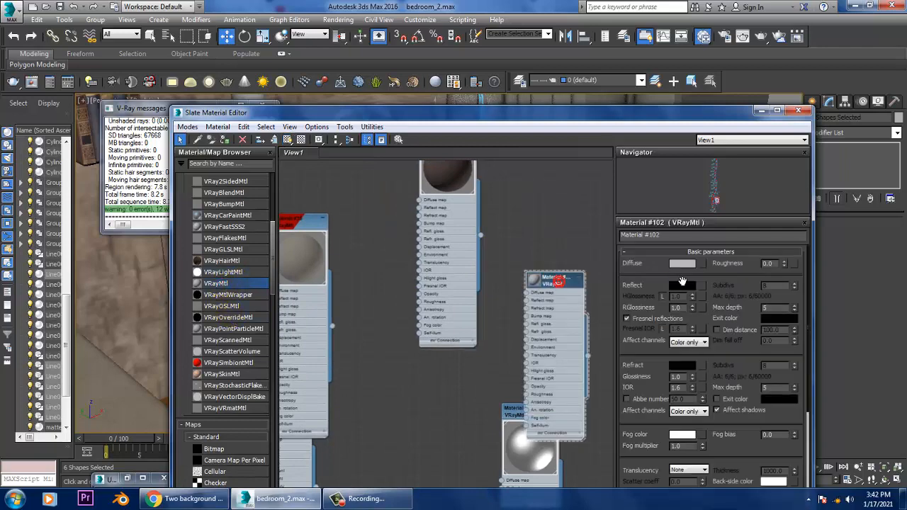
# Set the new VRayMtl's diffuse colour to very dark brown, assign it to the selected plant stems and minimize the material editor.
pyautogui.click(681, 263)
pyautogui.moveTo(229, 135); pyautogui.dragTo(228, 156)
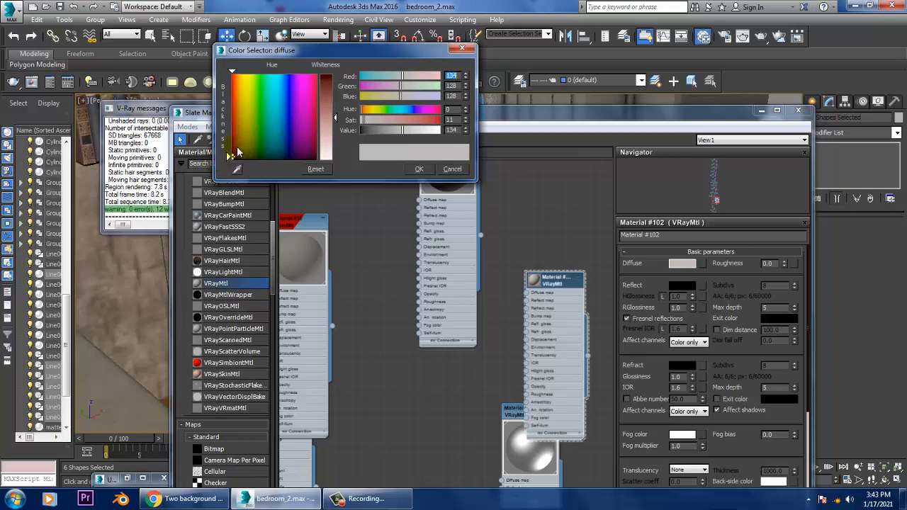
pyautogui.moveTo(230, 159); pyautogui.dragTo(231, 157)
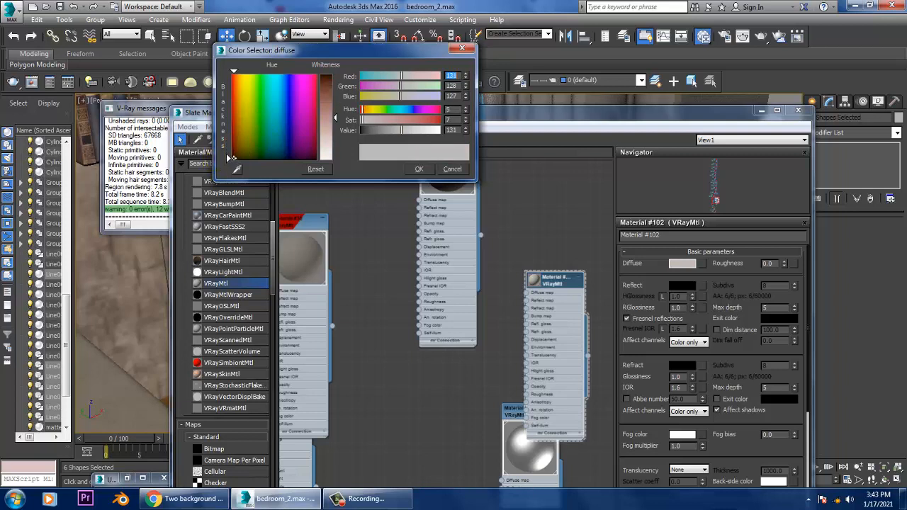
pyautogui.moveTo(334, 118); pyautogui.dragTo(334, 74)
pyautogui.moveTo(232, 158); pyautogui.dragTo(233, 157)
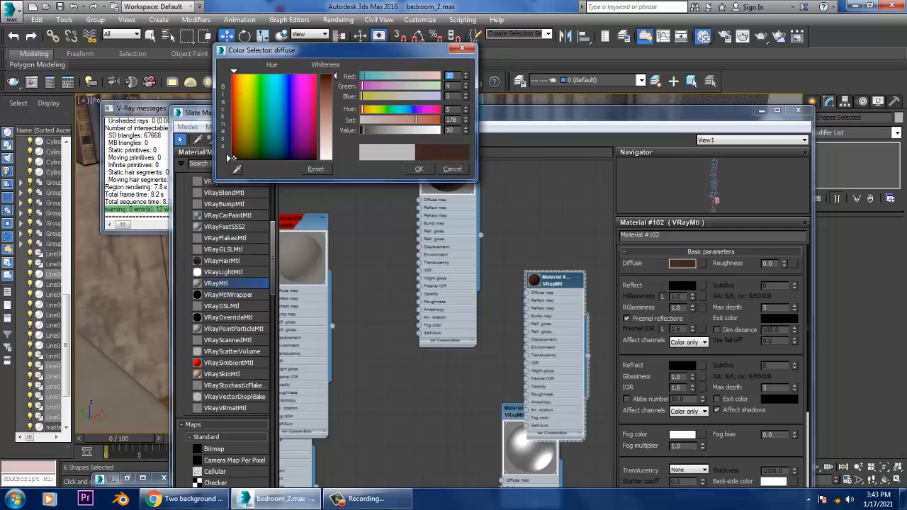
pyautogui.click(418, 170)
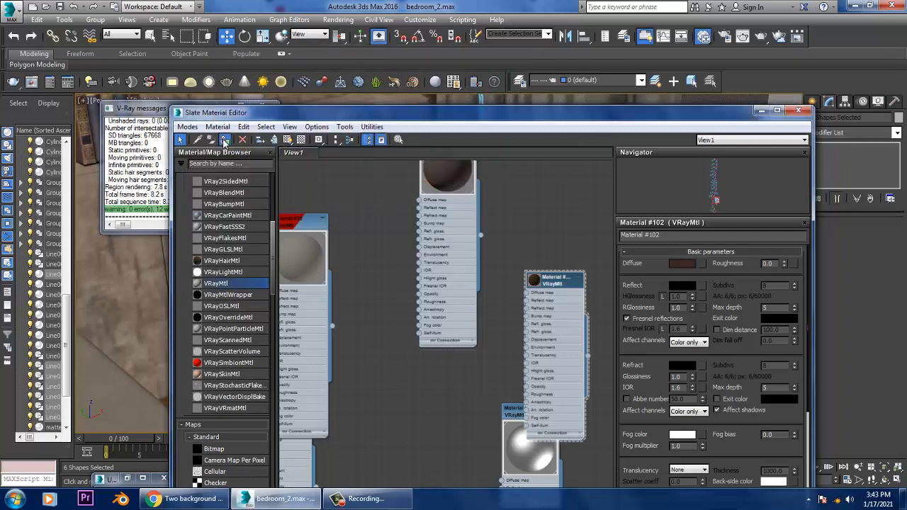
pyautogui.click(224, 141)
pyautogui.click(771, 114)
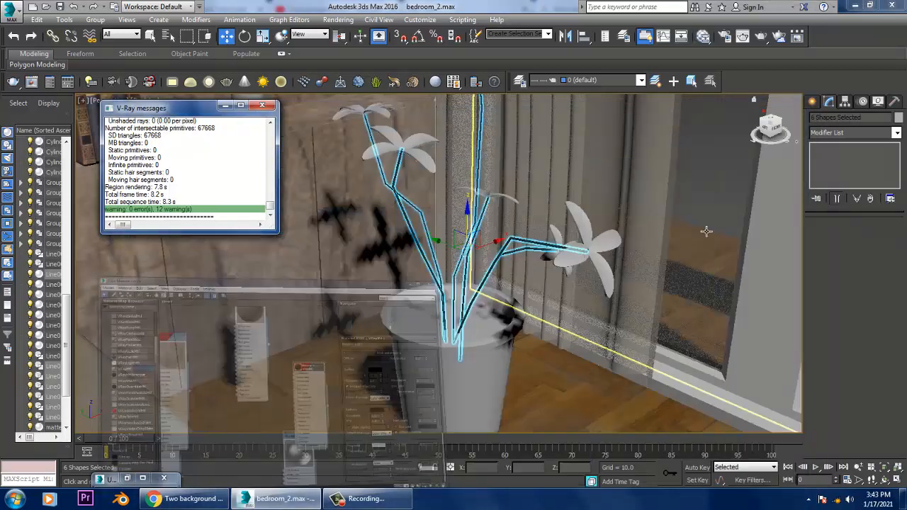
# Ungroup the four-leaf cluster on the stem nearest the curtain and select one of its leaves.
pyautogui.click(591, 330)
pyautogui.scroll(2, 558, 305)
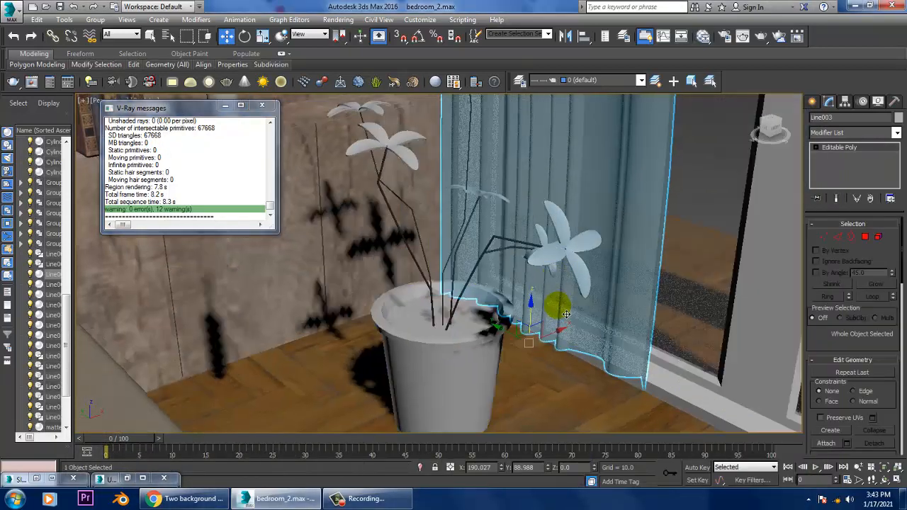
pyautogui.click(555, 262)
pyautogui.scroll(4, 571, 248)
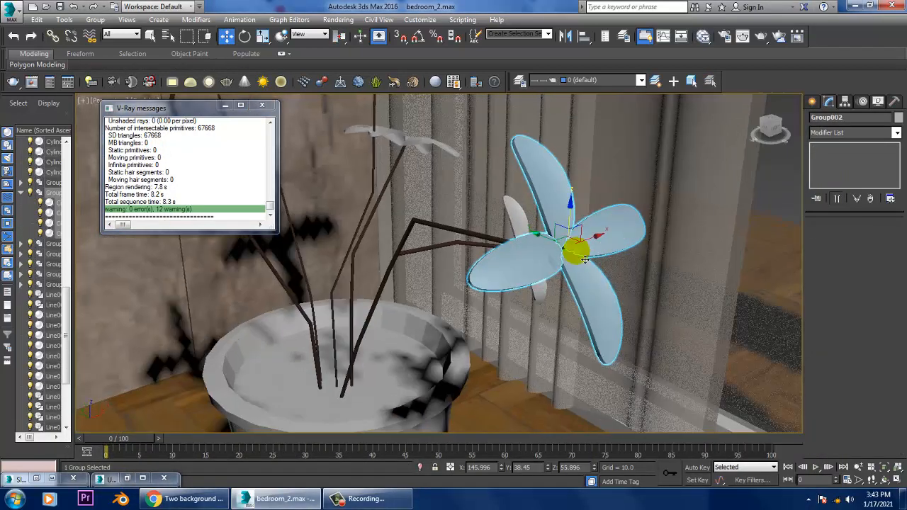
pyautogui.keyDown('alt'); pyautogui.moveTo(619, 265); pyautogui.dragTo(581, 277, button='middle'); pyautogui.keyUp('alt')
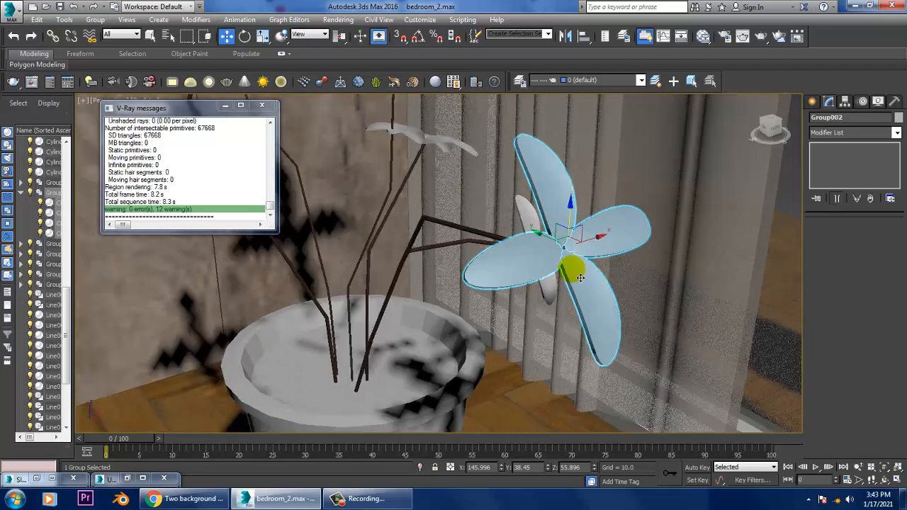
pyautogui.click(95, 19)
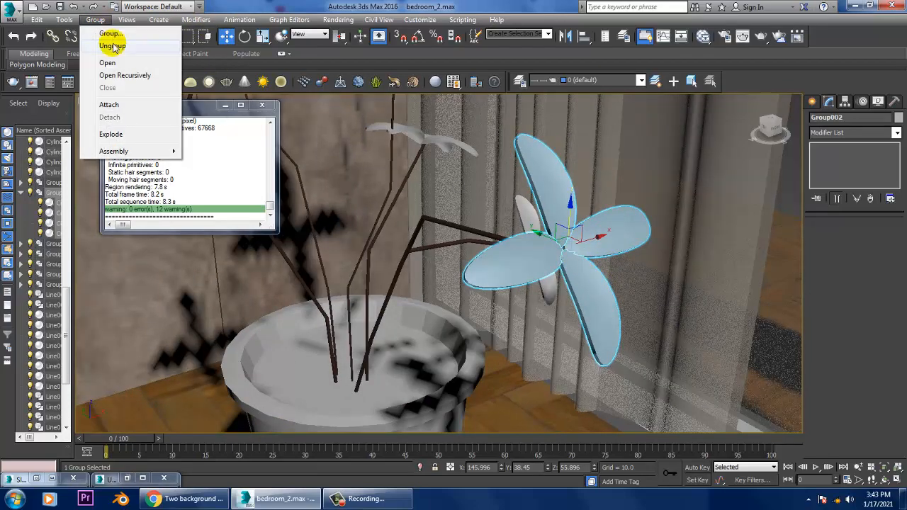
pyautogui.click(112, 42)
pyautogui.click(634, 239)
pyautogui.moveTo(634, 240)
pyautogui.keyDown('alt'); pyautogui.mouseDown(button='middle')
pyautogui.moveTo(642, 254)
pyautogui.moveTo(633, 247)
pyautogui.mouseUp(button='middle'); pyautogui.keyUp('alt')
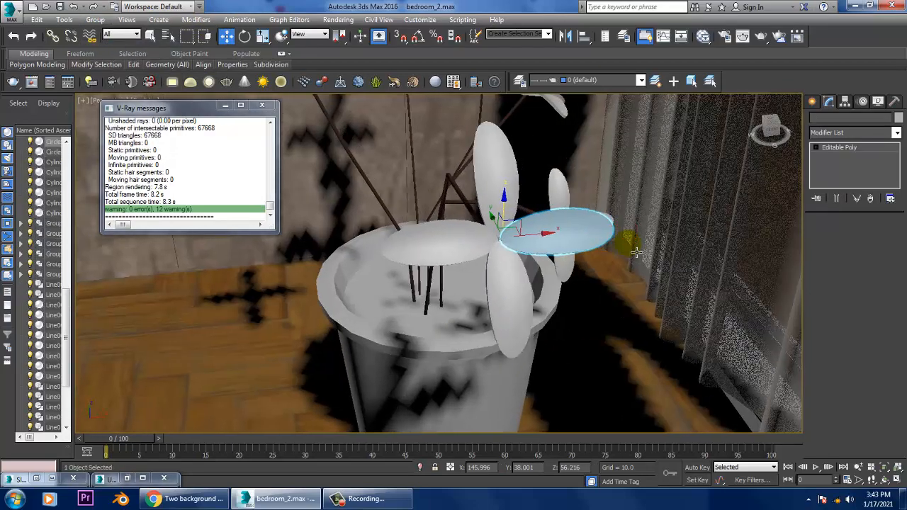
pyautogui.scroll(4, 633, 247)
pyautogui.click(633, 247)
# Add another VRayMtl in the material editor for the leaves and choose a Bitmap for its diffuse map.
pyautogui.press('m')
pyautogui.moveTo(446, 283); pyautogui.dragTo(340, 96, button='middle')
pyautogui.scroll(-1, 354, 286)
pyautogui.moveTo(592, 306); pyautogui.dragTo(535, 301)
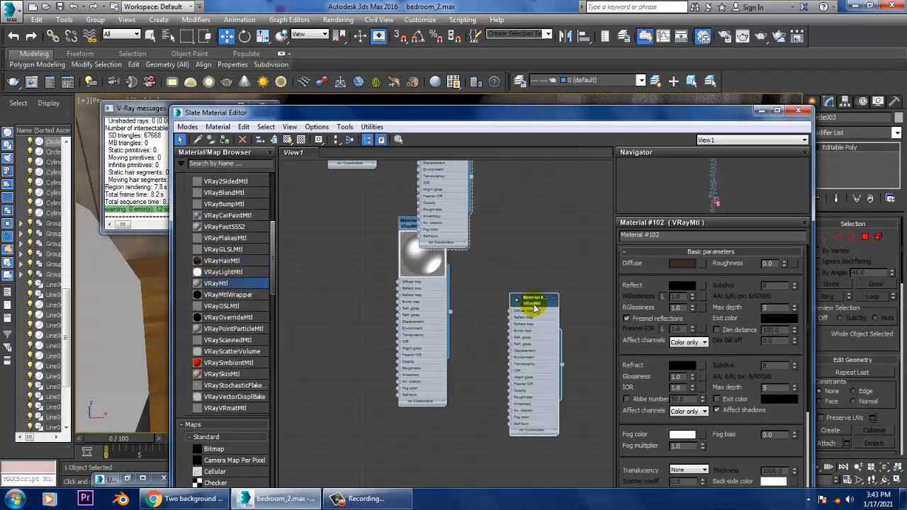
pyautogui.click(702, 264)
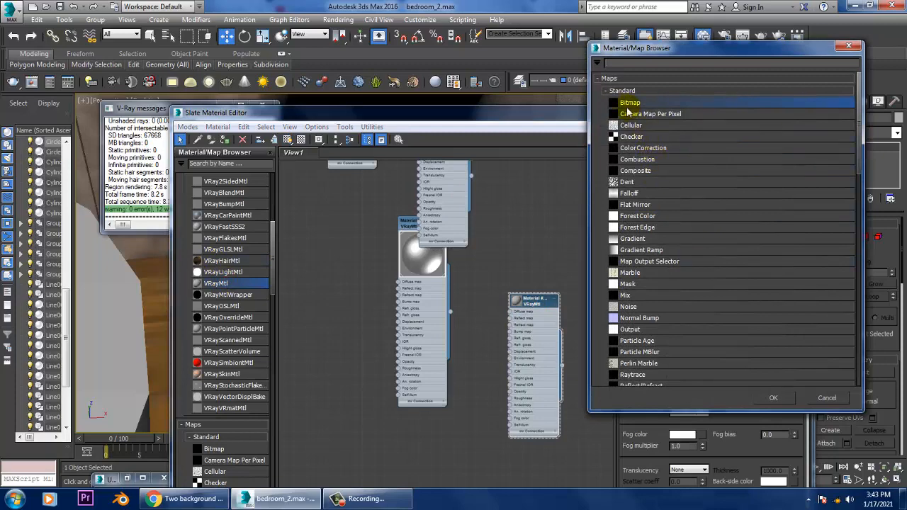
pyautogui.doubleClick(628, 106)
# Look through the images in the Bedroom Textures folder for a suitable leaf texture.
pyautogui.click(286, 103)
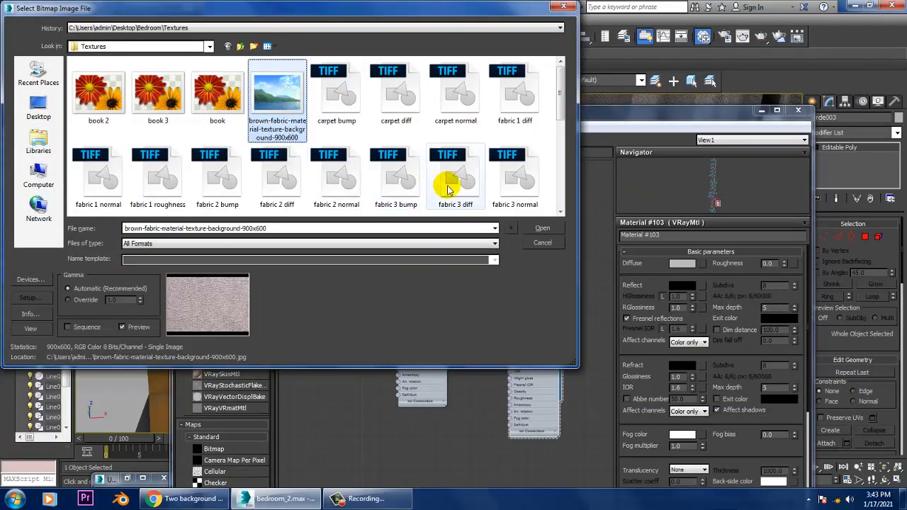
pyautogui.scroll(-5, 448, 187)
pyautogui.scroll(-1, 447, 187)
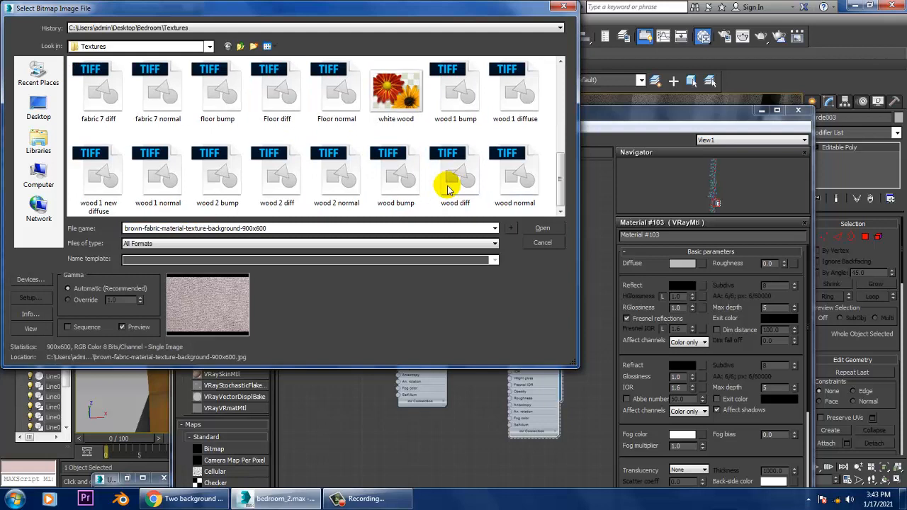
pyautogui.click(205, 501)
pyautogui.click(205, 500)
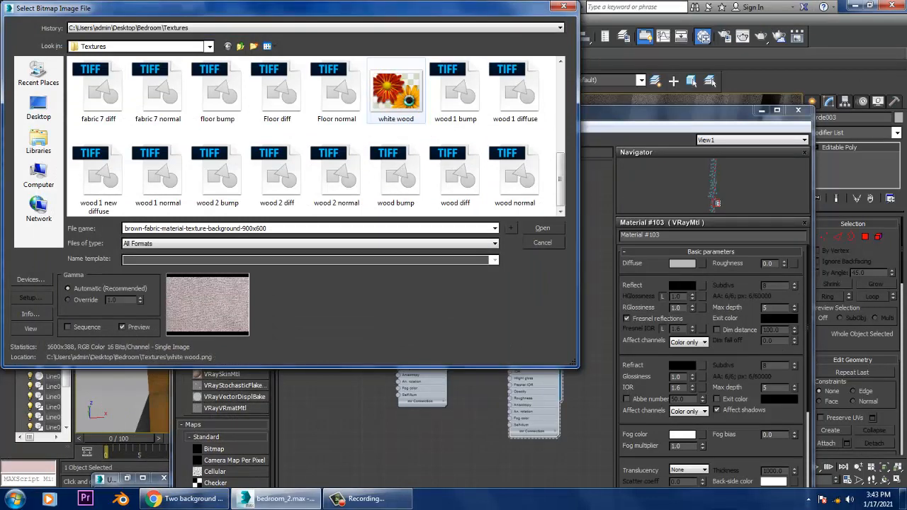
pyautogui.click(395, 90)
pyautogui.click(455, 91)
pyautogui.click(514, 91)
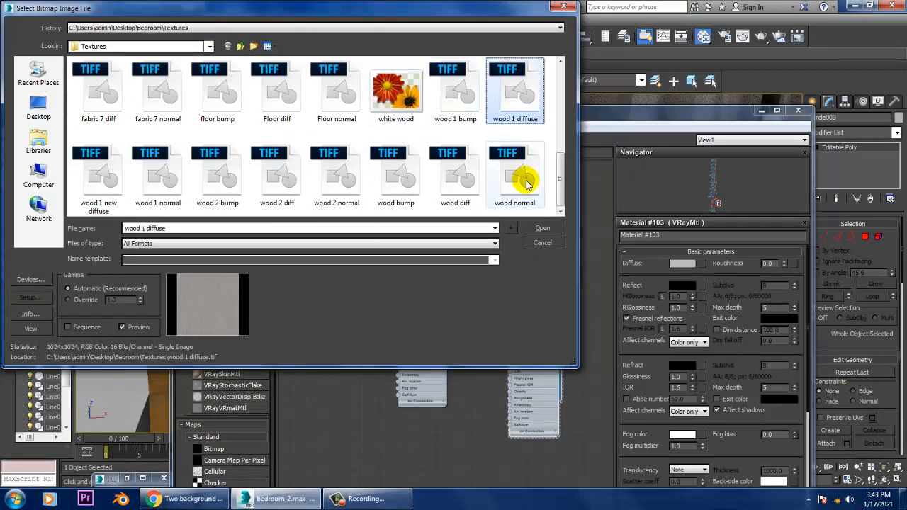
pyautogui.scroll(5, 425, 142)
pyautogui.scroll(-1, 317, 152)
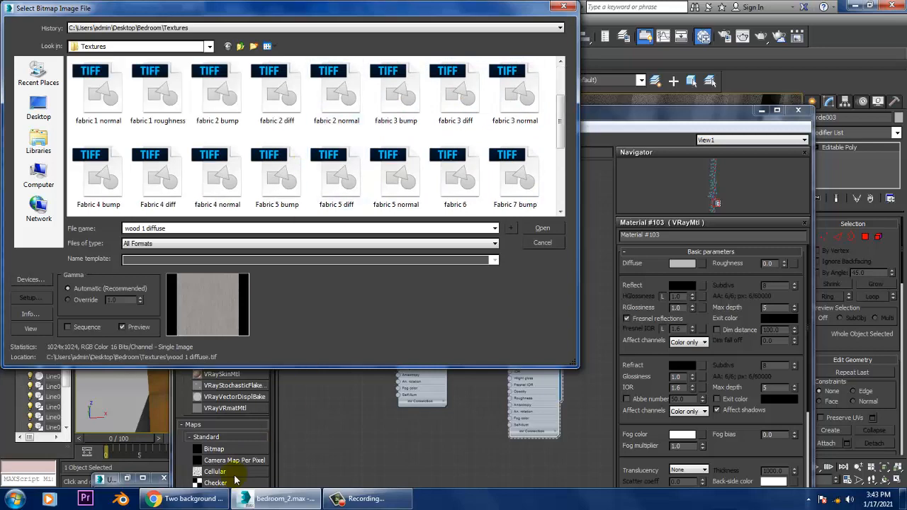
# Switch to Chrome, open Google in a new tab and search its images for "leaves png".
pyautogui.click(188, 498)
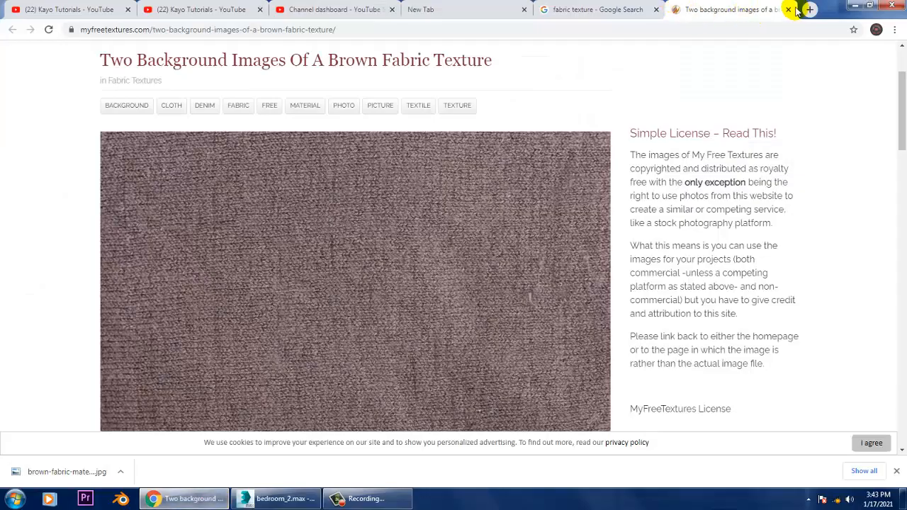
pyautogui.click(809, 9)
pyautogui.write('goo')
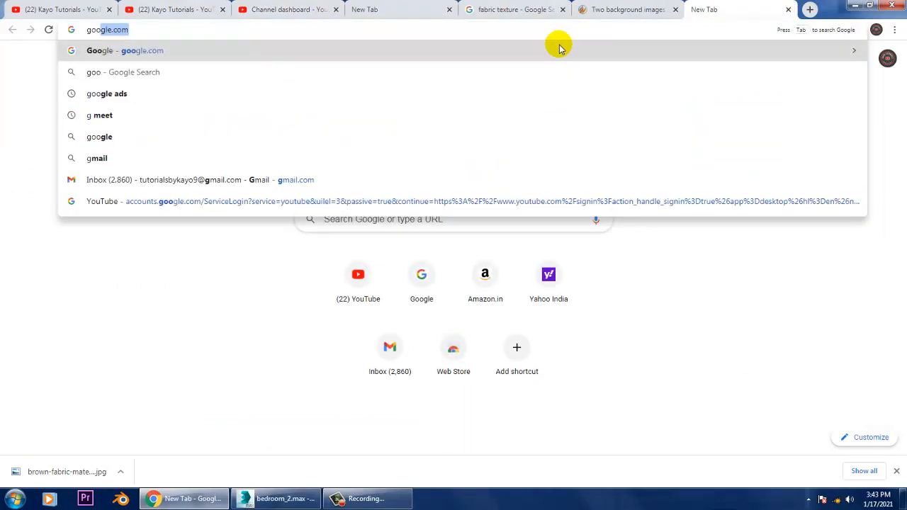
pyautogui.write('gle')
pyautogui.press('Return')
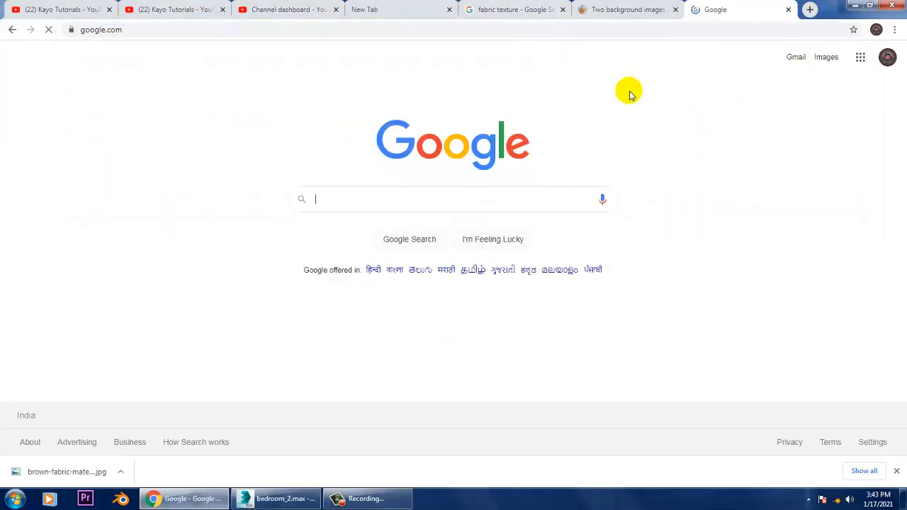
pyautogui.click(362, 205)
pyautogui.write('l')
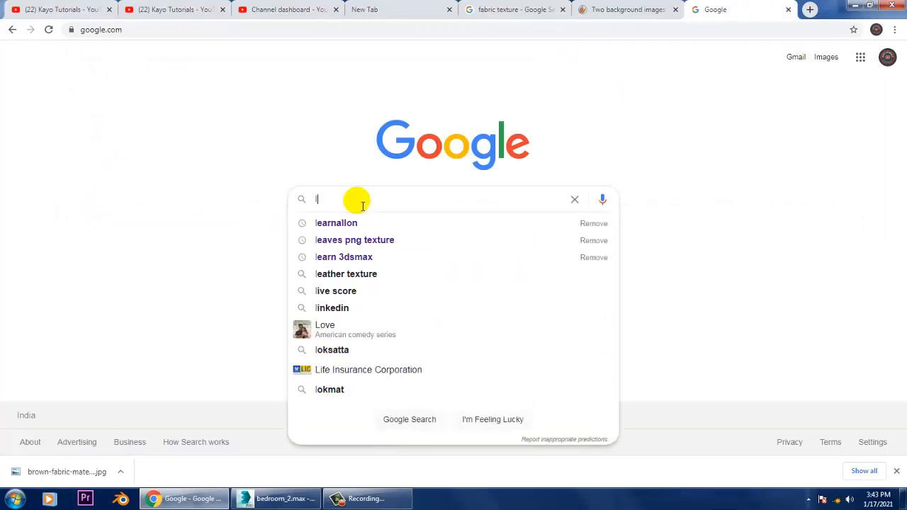
pyautogui.write('eaves png')
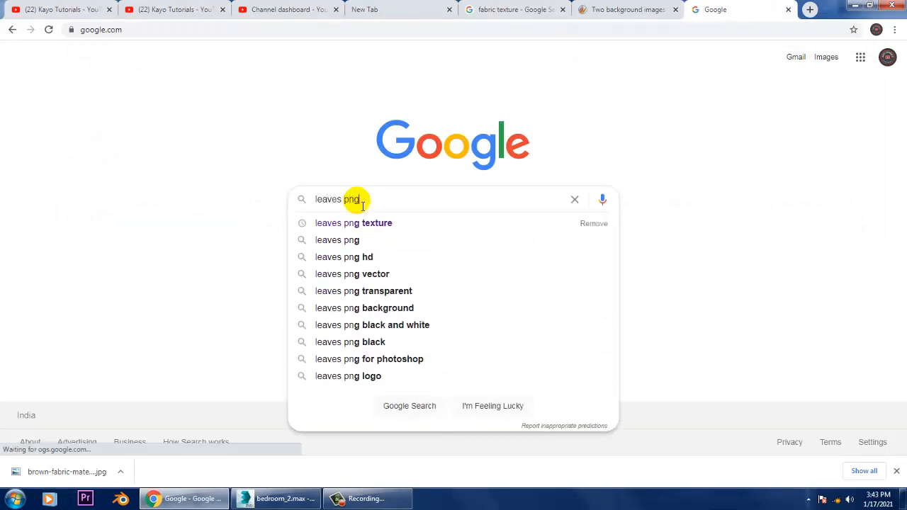
pyautogui.press('Return')
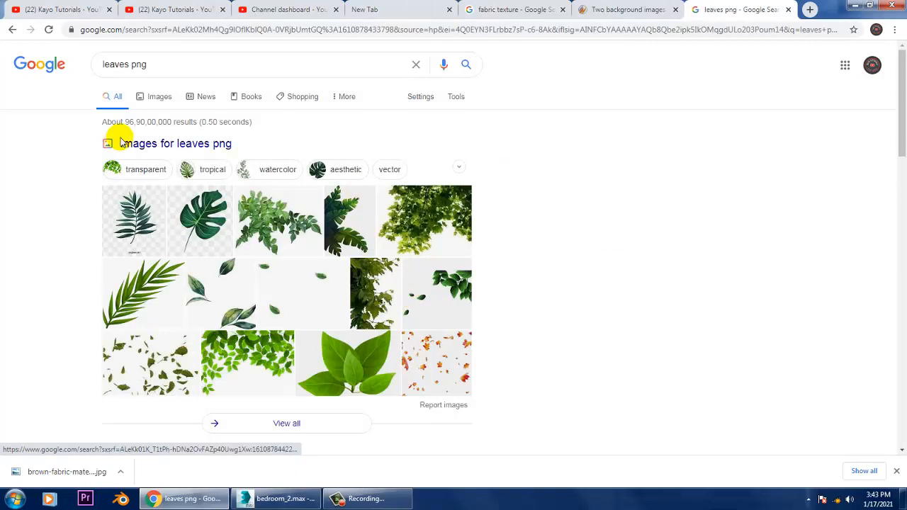
pyautogui.click(161, 97)
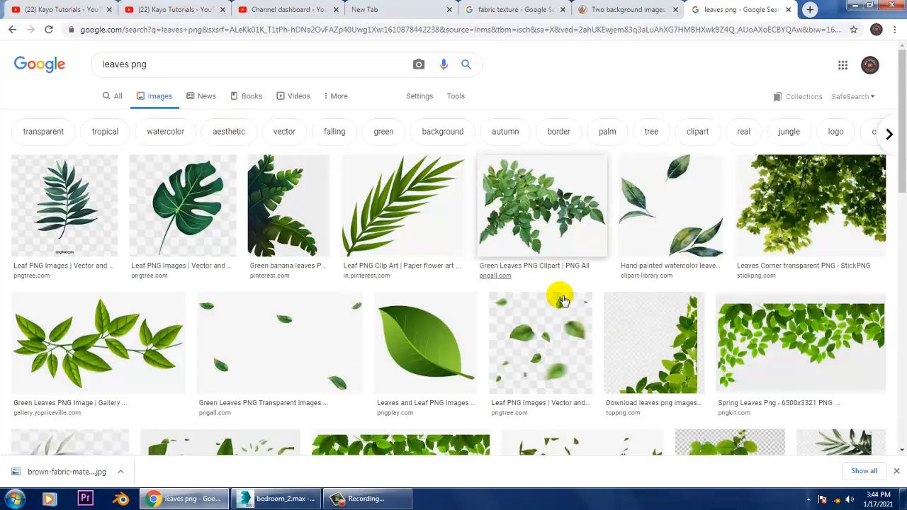
# Look through the PNG leaf images and change the image search to "leaves".
pyautogui.scroll(-4, 445, 324)
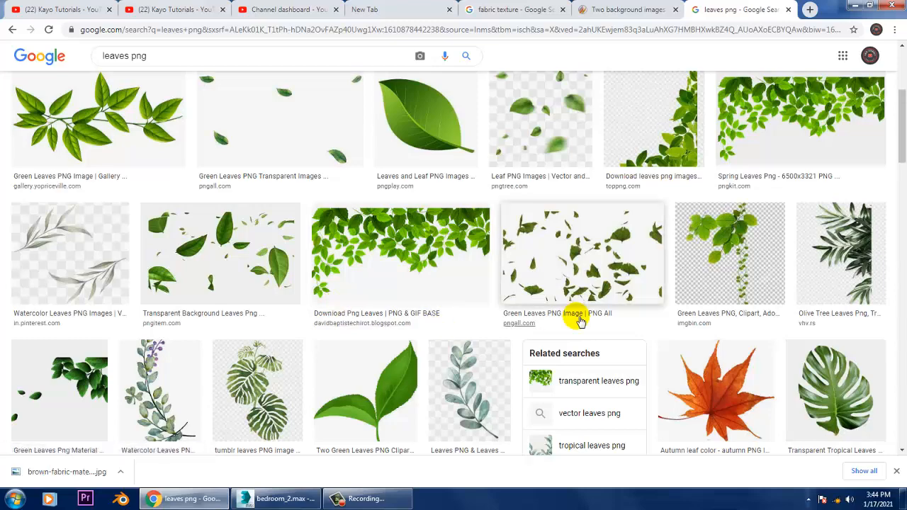
pyautogui.scroll(4, 574, 312)
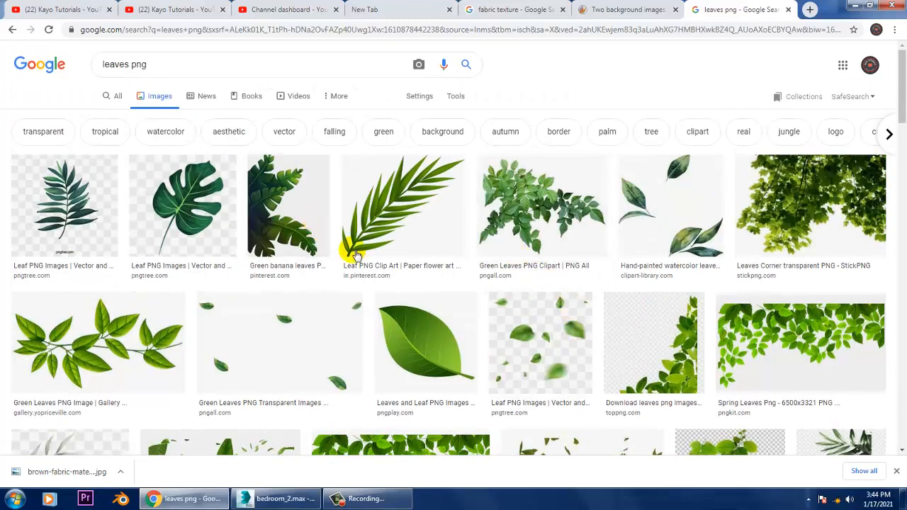
pyautogui.scroll(-5, 374, 271)
pyautogui.scroll(-4, 374, 272)
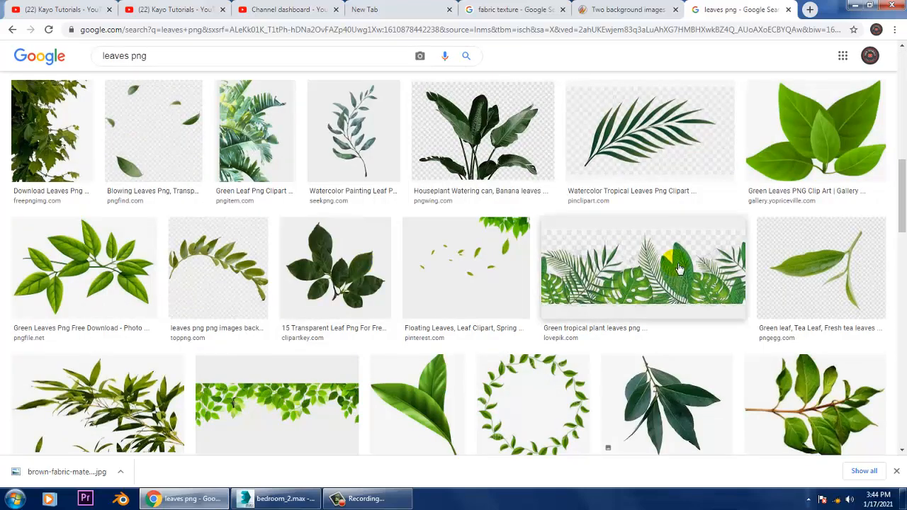
pyautogui.scroll(10, 409, 234)
pyautogui.doubleClick(137, 65)
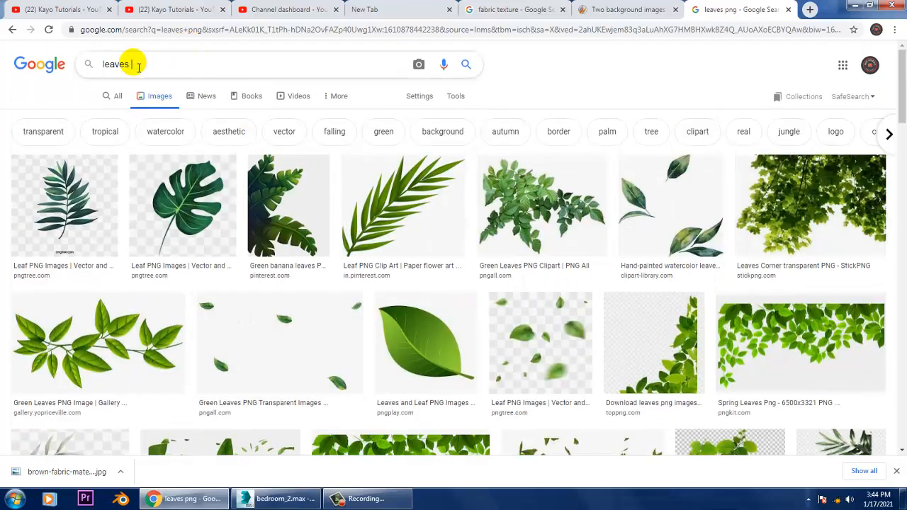
pyautogui.press('Return')
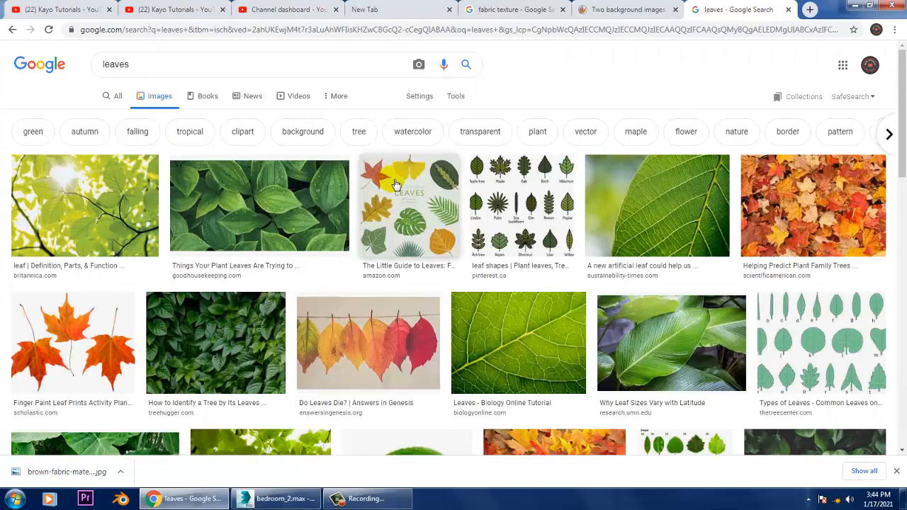
# Open the single green leaf image from Pinterest and save it as the JPEG "leaves" in the Bedroom Textures folder.
pyautogui.scroll(-3, 522, 219)
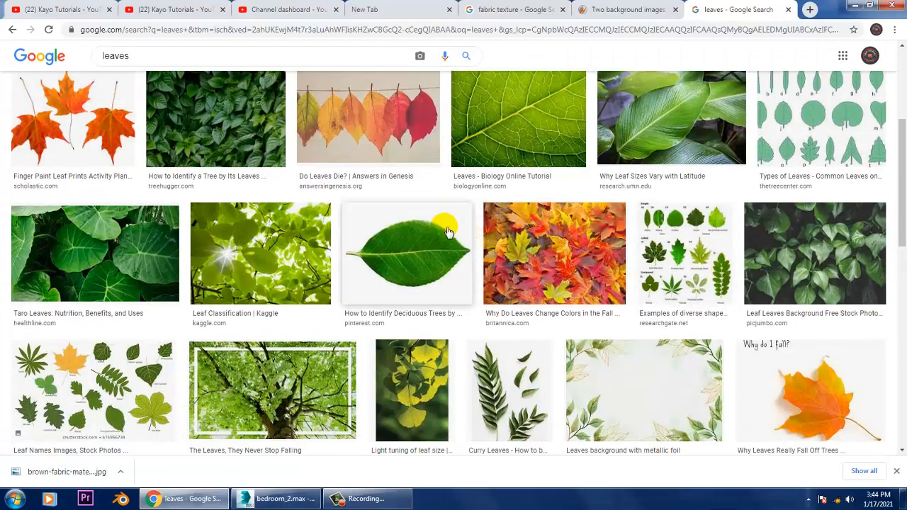
pyautogui.click(447, 232)
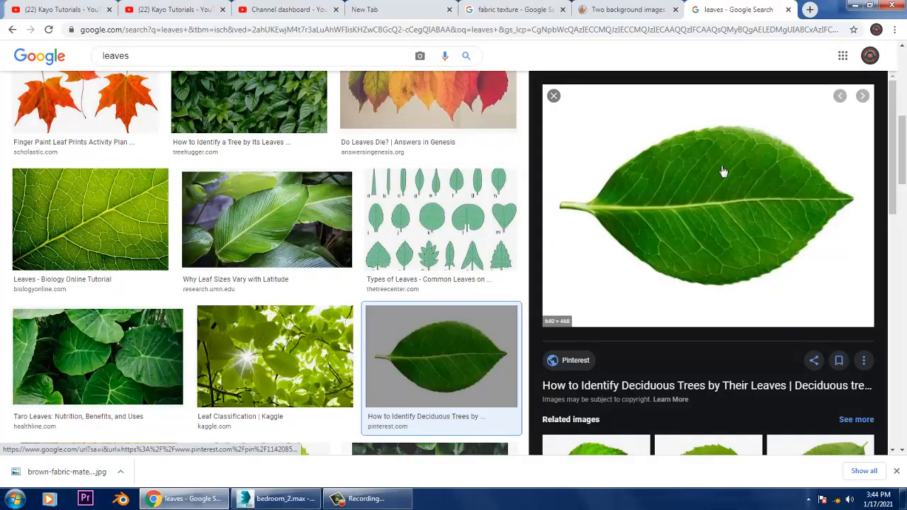
pyautogui.rightClick(697, 166)
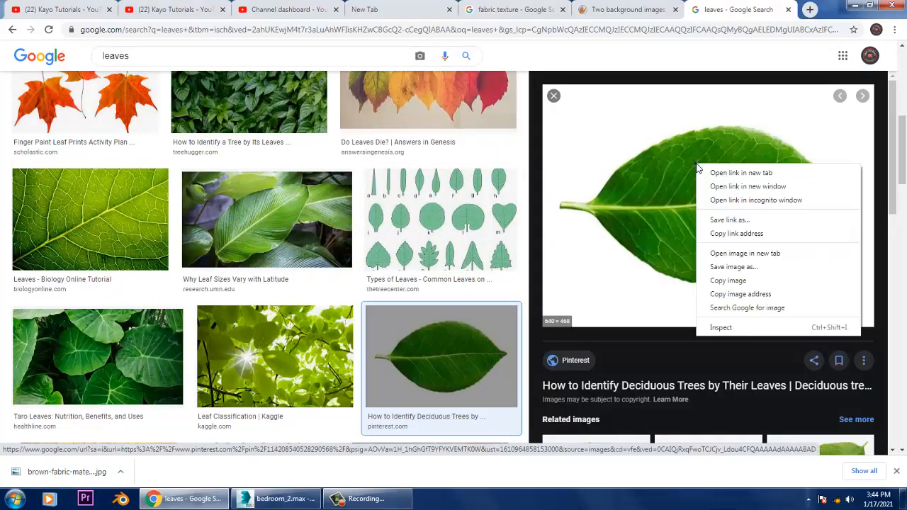
pyautogui.click(743, 272)
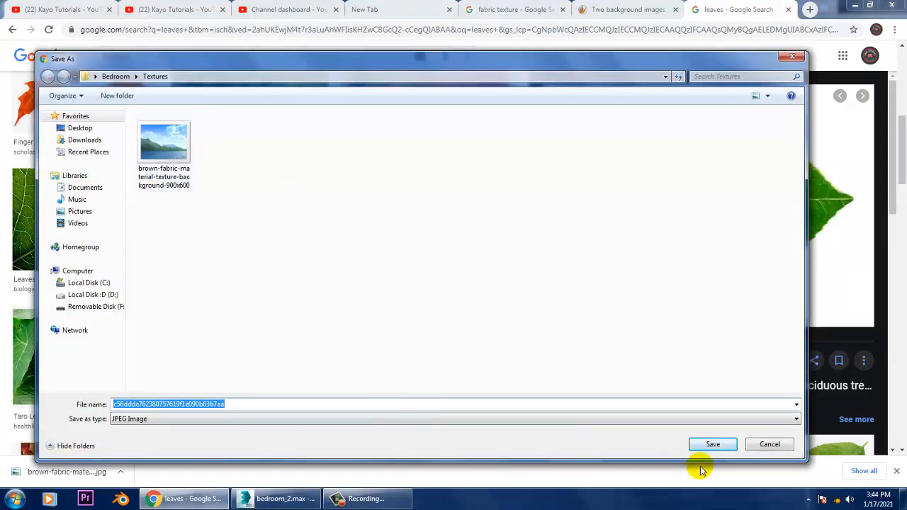
pyautogui.write('leave')
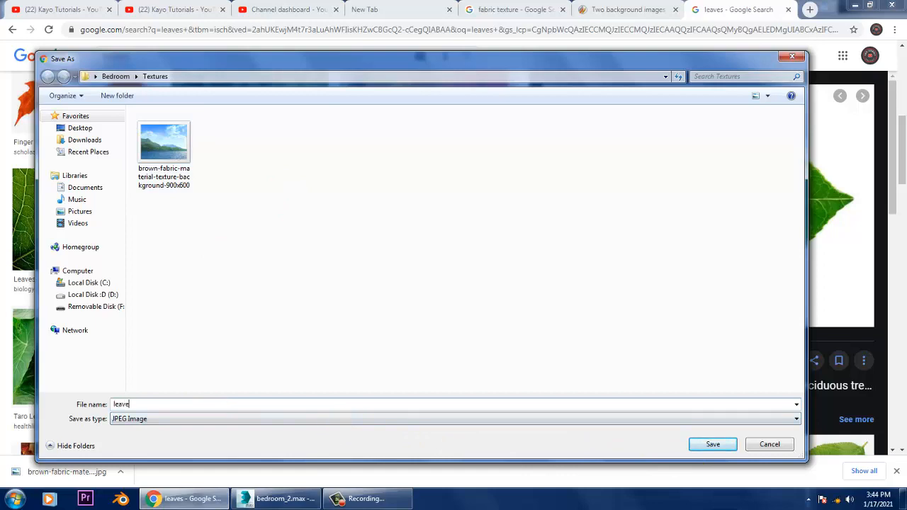
pyautogui.write('s')
pyautogui.press('Return')
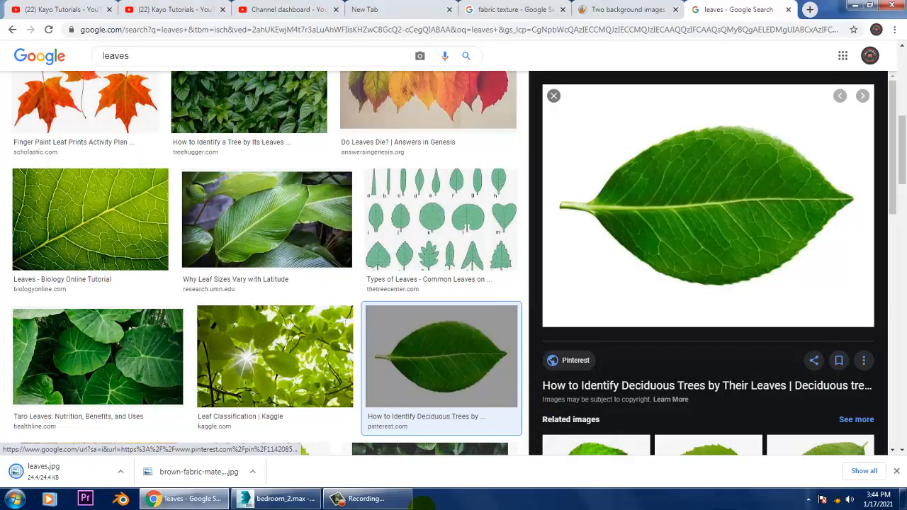
# Switch back to 3ds Max and load the "leaves" JPEG from the Textures folder as the leaf material's diffuse bitmap.
pyautogui.click(279, 498)
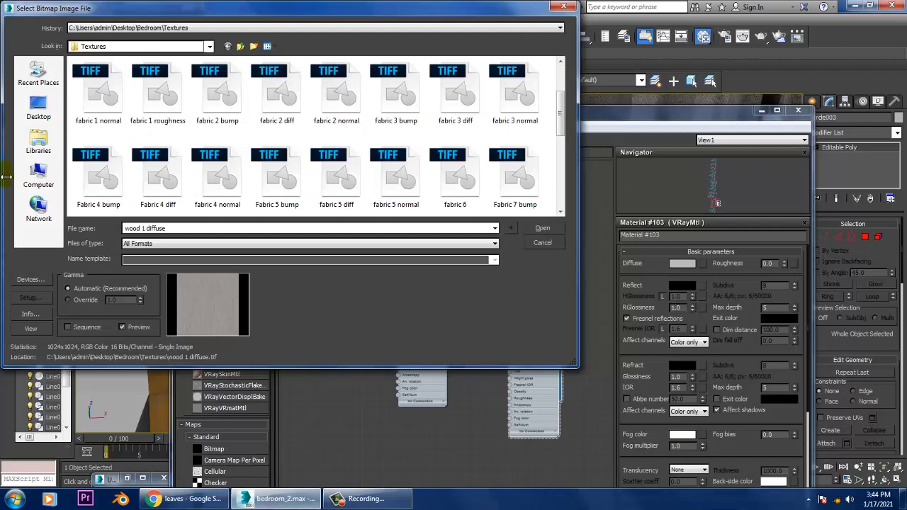
pyautogui.click(111, 88)
pyautogui.scroll(-5, 121, 156)
pyautogui.click(120, 156)
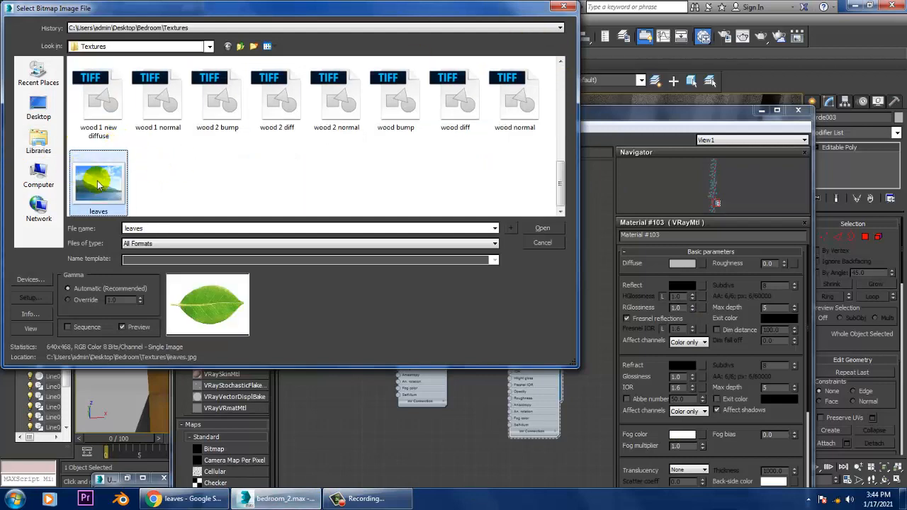
pyautogui.doubleClick(99, 184)
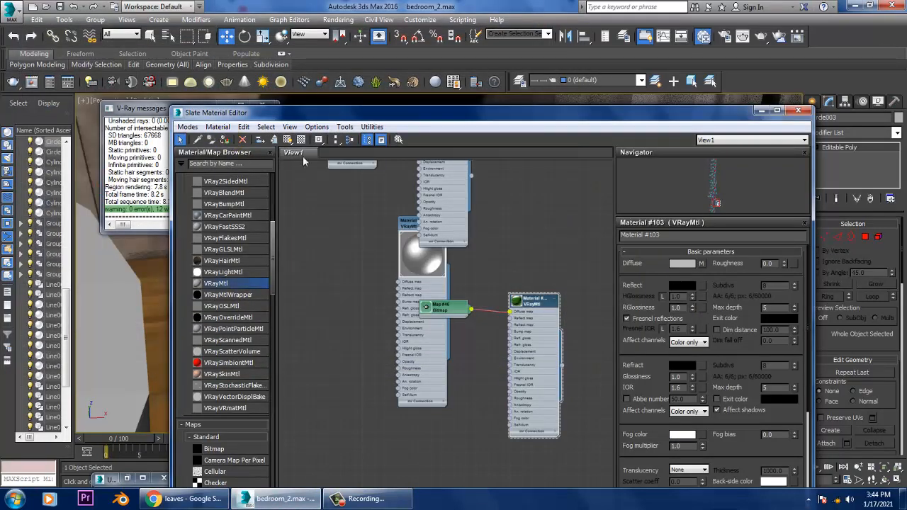
pyautogui.click(766, 112)
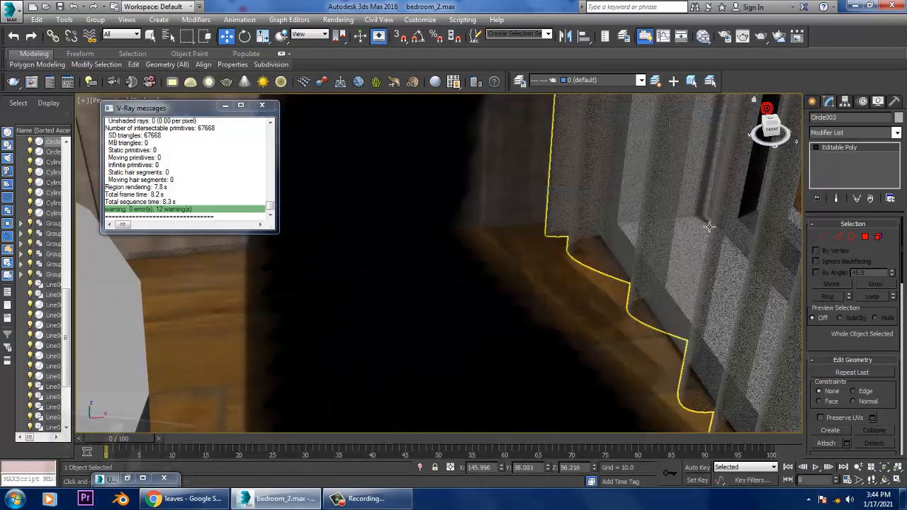
# Add a UVW Map modifier to the selected plant leaf.
pyautogui.press('z')
pyautogui.scroll(-4, 488, 289)
pyautogui.keyDown('alt'); pyautogui.moveTo(488, 289); pyautogui.dragTo(596, 253, button='middle'); pyautogui.keyUp('alt')
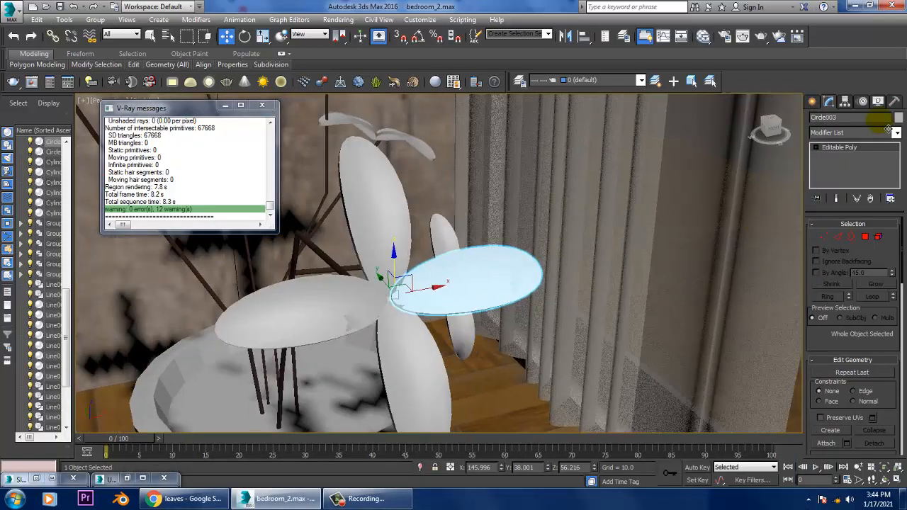
pyautogui.click(873, 137)
pyautogui.press('u')
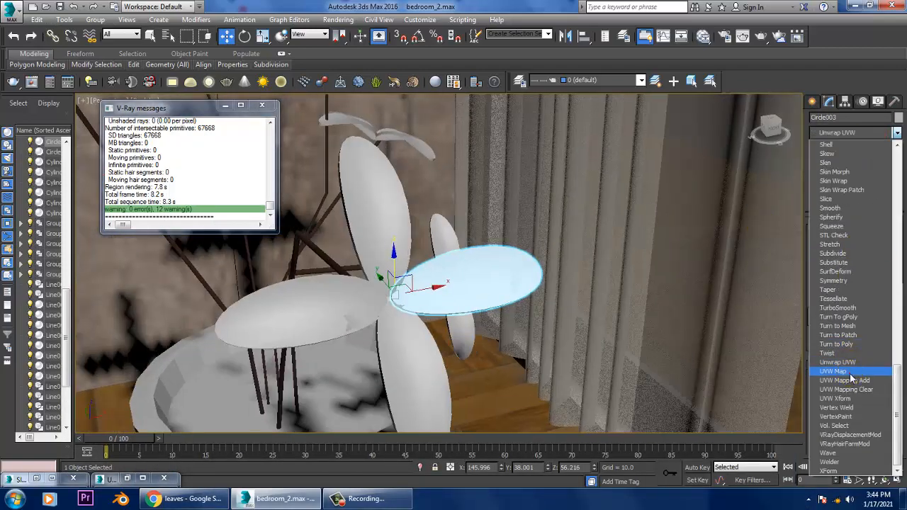
pyautogui.click(836, 371)
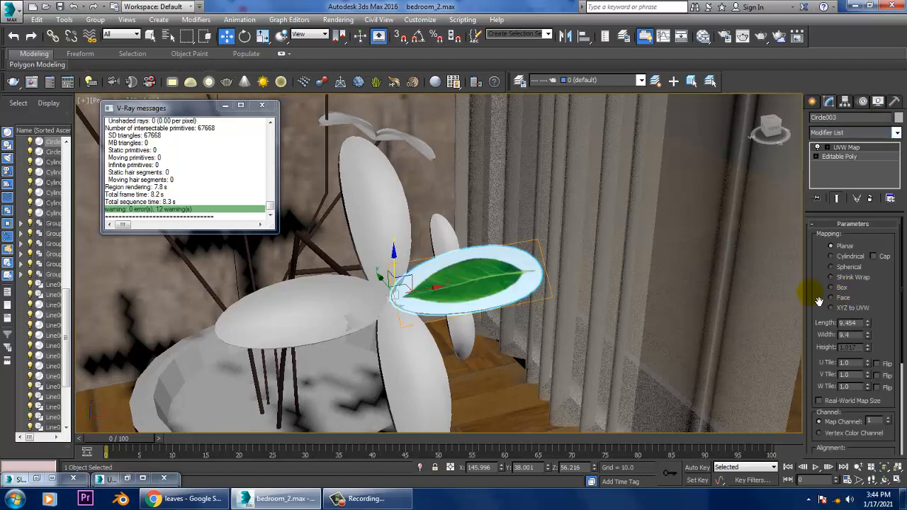
# Rotate the UVW Map gizmo 180 degrees about Z so the image's stalk end meets the plant stem.
pyautogui.scroll(3, 568, 244)
pyautogui.moveTo(573, 272); pyautogui.dragTo(576, 234, button='middle')
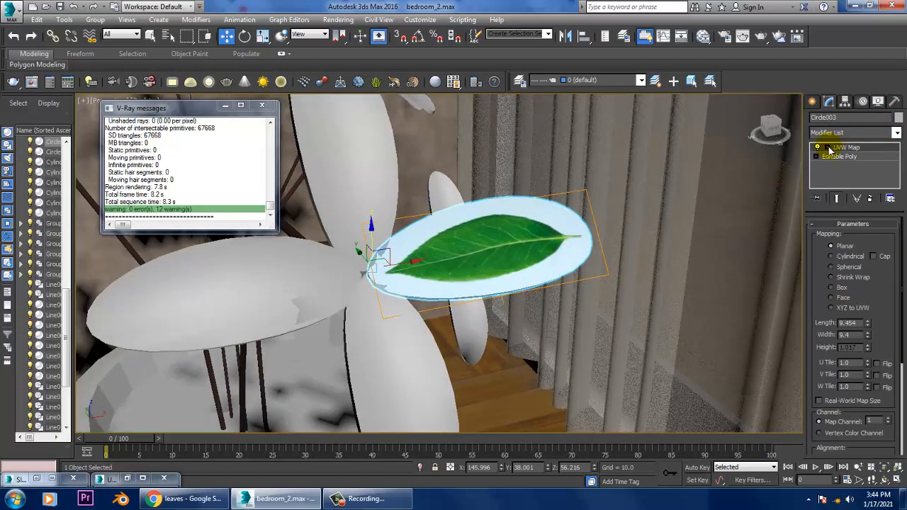
pyautogui.click(848, 156)
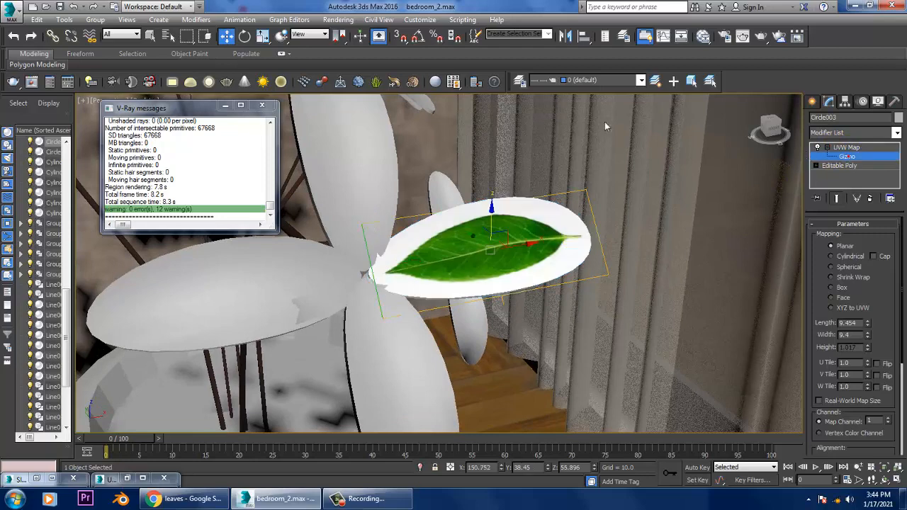
pyautogui.click(566, 37)
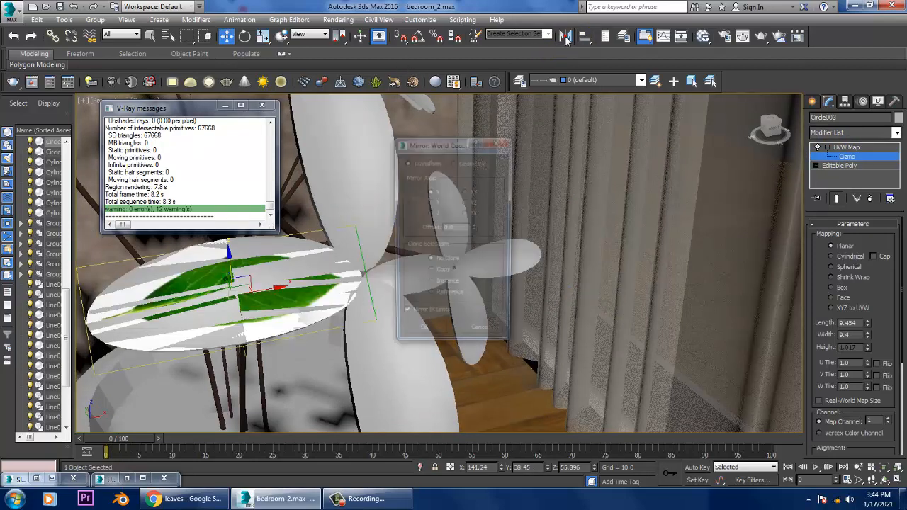
pyautogui.click(496, 336)
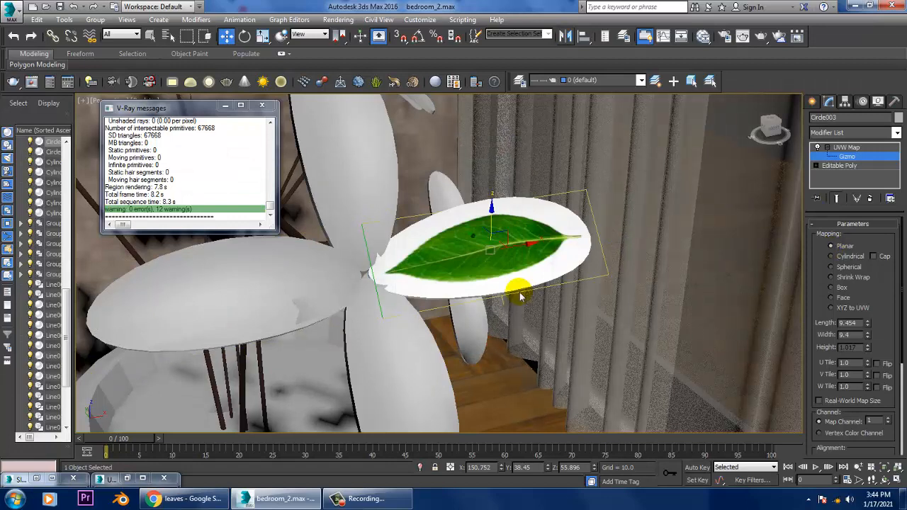
pyautogui.press('e')
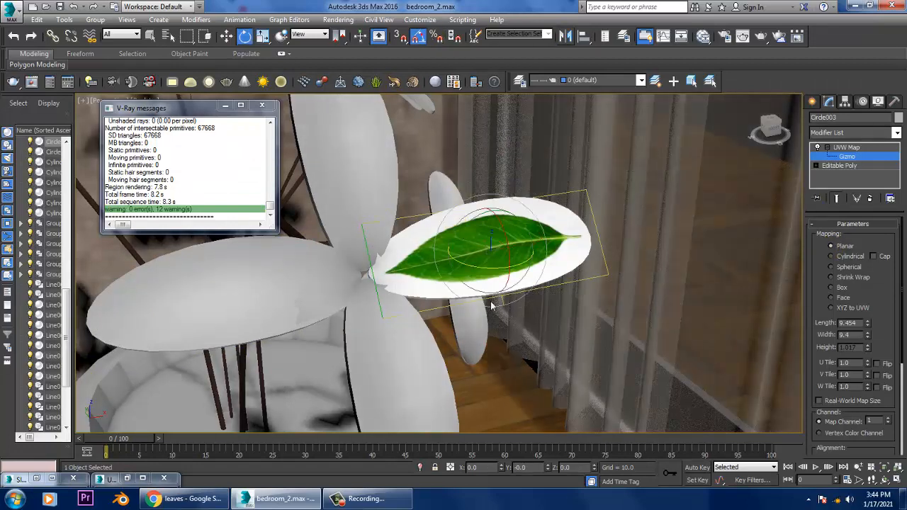
pyautogui.moveTo(499, 299); pyautogui.dragTo(491, 274)
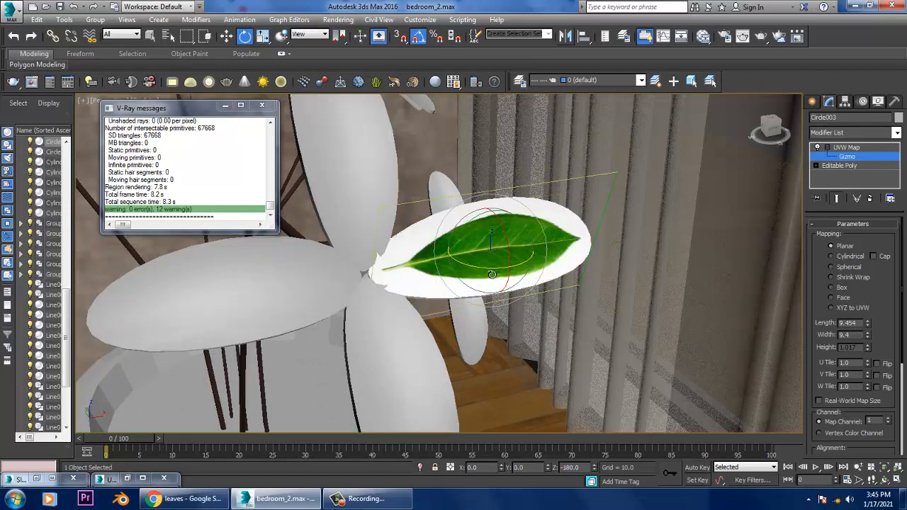
pyautogui.keyDown('alt'); pyautogui.moveTo(606, 259); pyautogui.dragTo(735, 278, button='middle'); pyautogui.keyUp('alt')
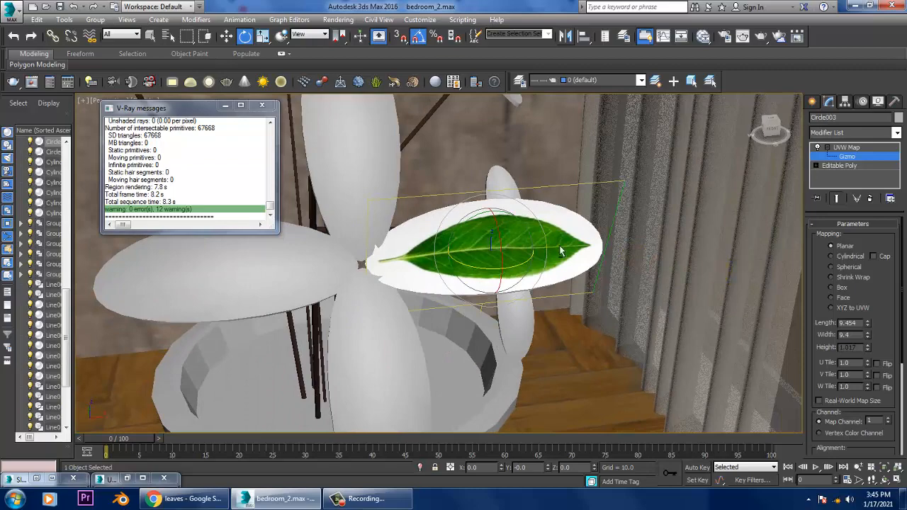
pyautogui.moveTo(560, 251)
pyautogui.keyDown('alt'); pyautogui.mouseDown(button='middle')
pyautogui.moveTo(599, 205)
pyautogui.moveTo(531, 237)
pyautogui.moveTo(555, 244)
pyautogui.mouseUp(button='middle'); pyautogui.keyUp('alt')
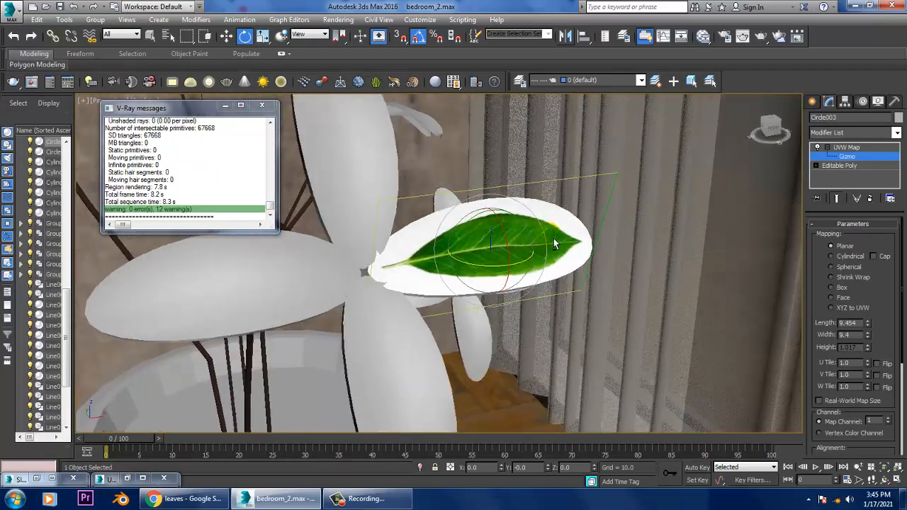
# Scale the mapping gizmo uniformly to about 151% and shift it about -0.46 along X so green covers the whole leaf.
pyautogui.moveTo(515, 258); pyautogui.dragTo(468, 218)
pyautogui.press('r')
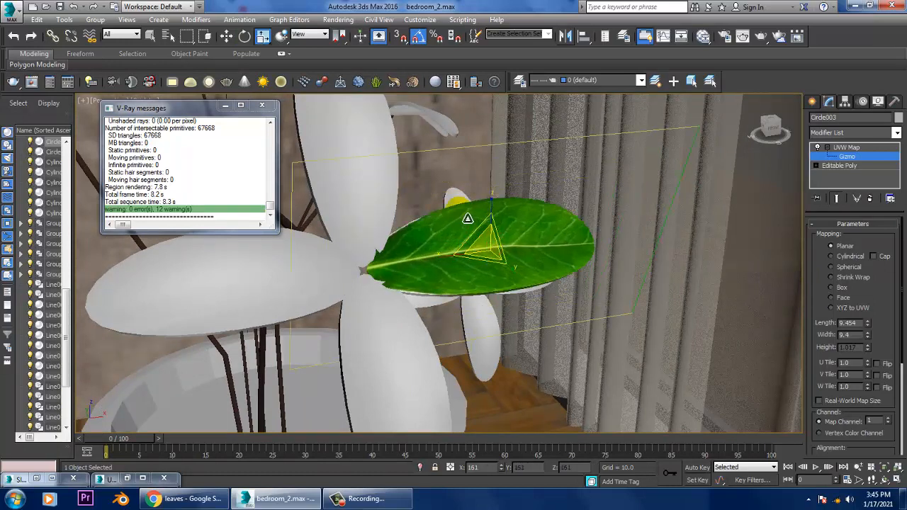
pyautogui.press('w')
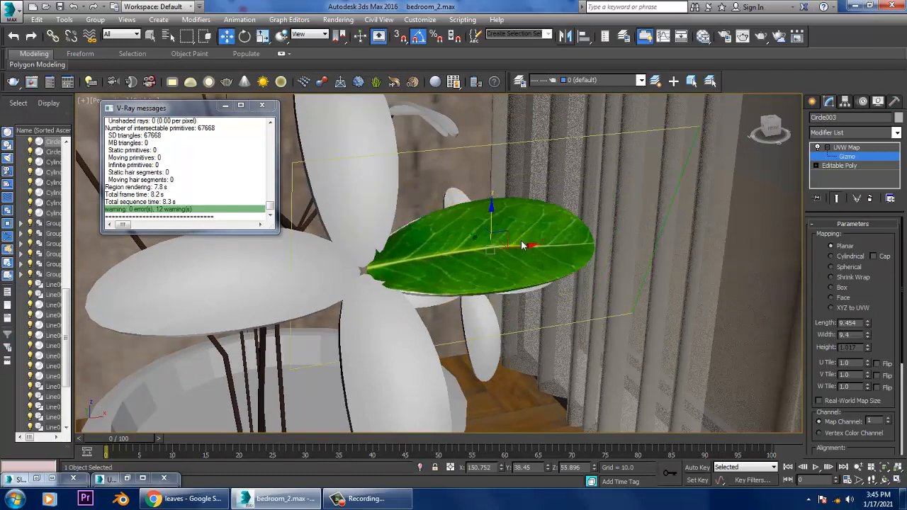
pyautogui.moveTo(522, 245)
pyautogui.mouseDown()
pyautogui.moveTo(530, 245)
pyautogui.moveTo(520, 252)
pyautogui.mouseUp()
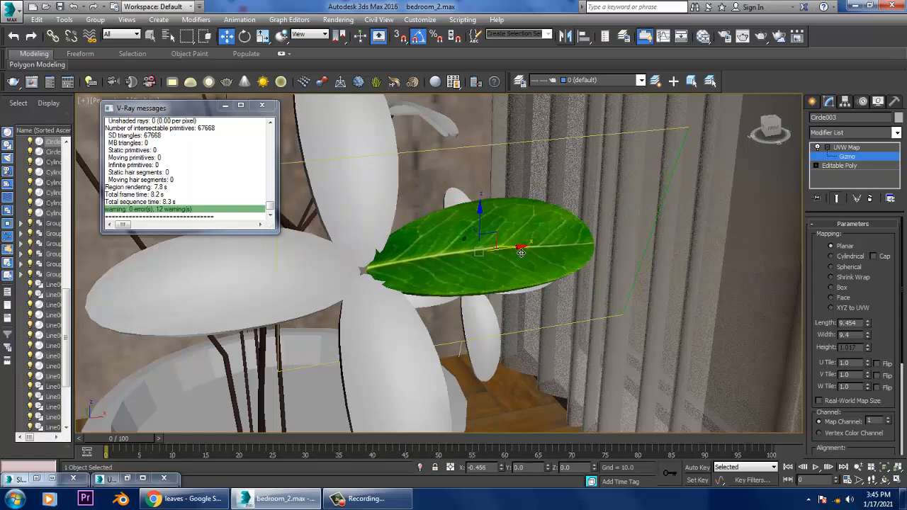
pyautogui.keyDown('alt'); pyautogui.moveTo(521, 252); pyautogui.dragTo(541, 274, button='middle'); pyautogui.keyUp('alt')
# Convert the textured leaf to an editable poly.
pyautogui.rightClick(524, 211)
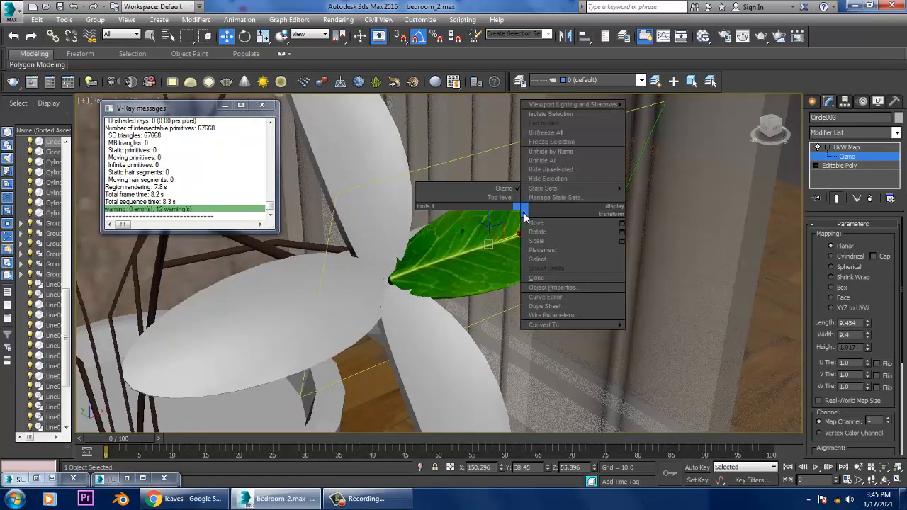
pyautogui.click(703, 331)
pyautogui.keyDown('alt'); pyautogui.moveTo(703, 331); pyautogui.dragTo(617, 284, button='middle'); pyautogui.keyUp('alt')
# Delete the untextured white leaves sharing the stem tip with the textured leaf.
pyautogui.click(521, 298)
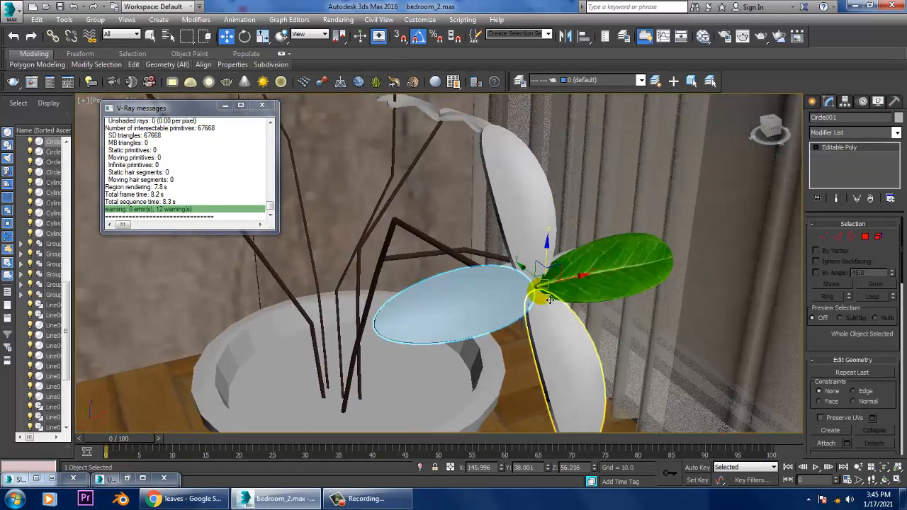
pyautogui.press('Delete')
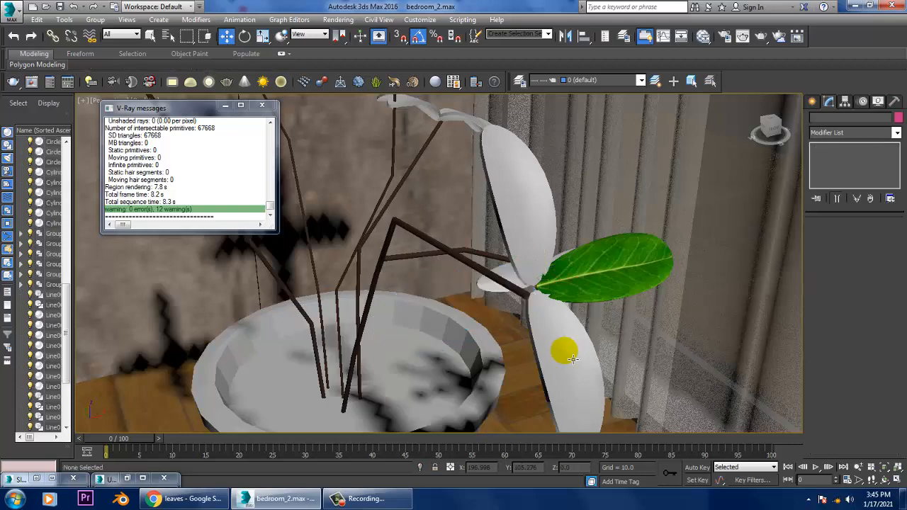
pyautogui.click(553, 259)
pyautogui.press('Delete')
# Mirror the textured leaf across the X axis as a copy.
pyautogui.click(574, 269)
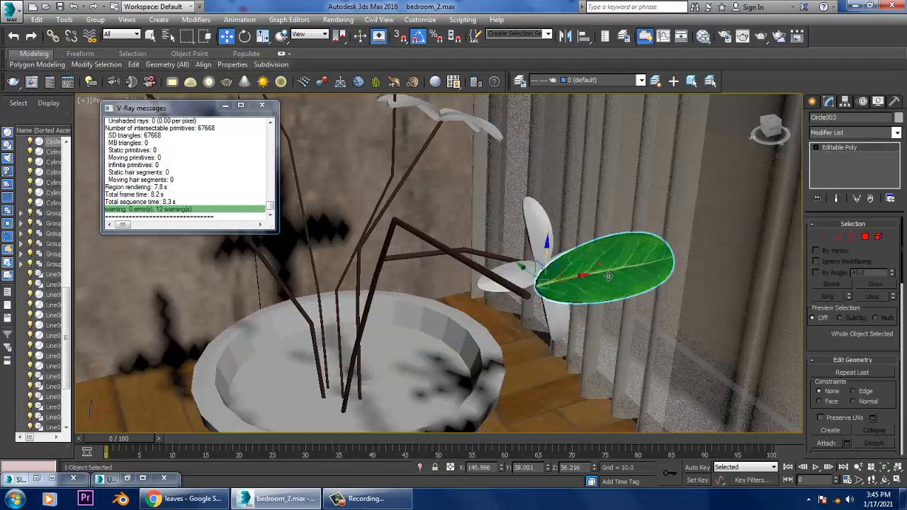
pyautogui.click(564, 36)
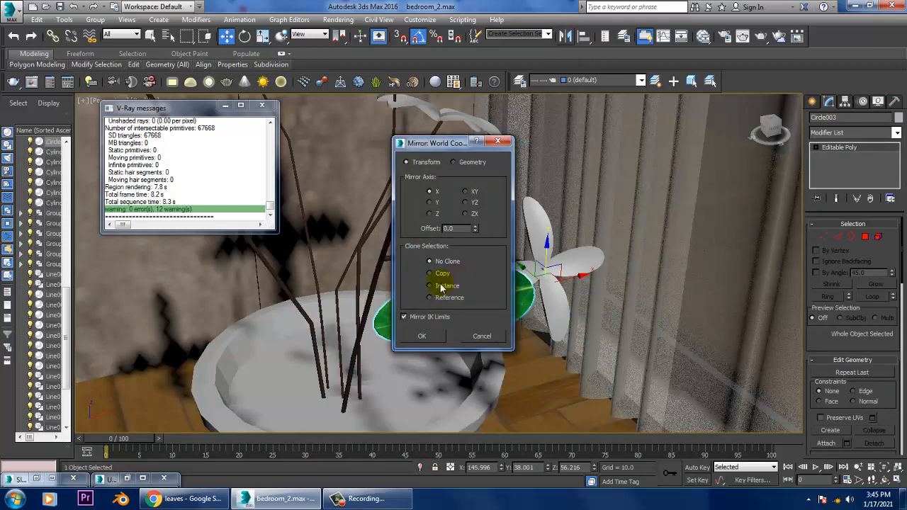
pyautogui.click(430, 338)
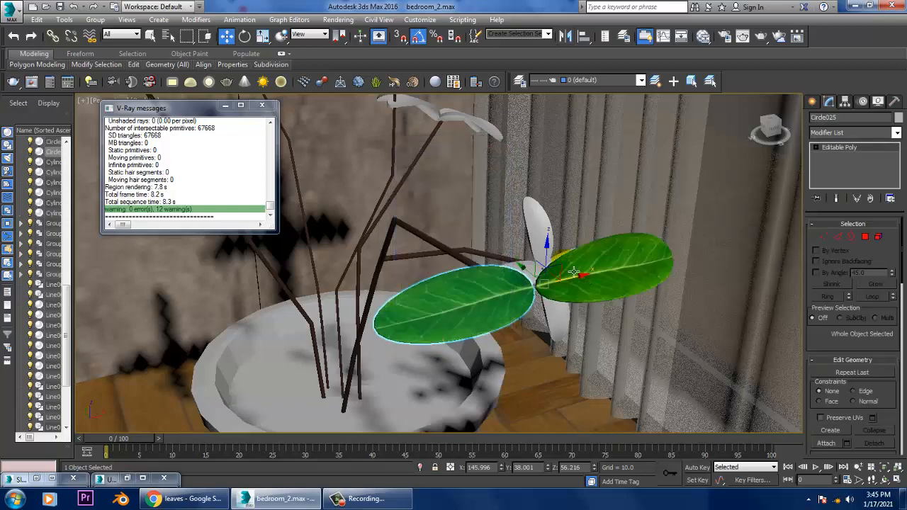
# Clone the mirrored leaf by rotating it around the stem tip and angle the clone to point upward.
pyautogui.keyDown('alt'); pyautogui.moveTo(574, 274); pyautogui.dragTo(566, 270, button='middle'); pyautogui.keyUp('alt')
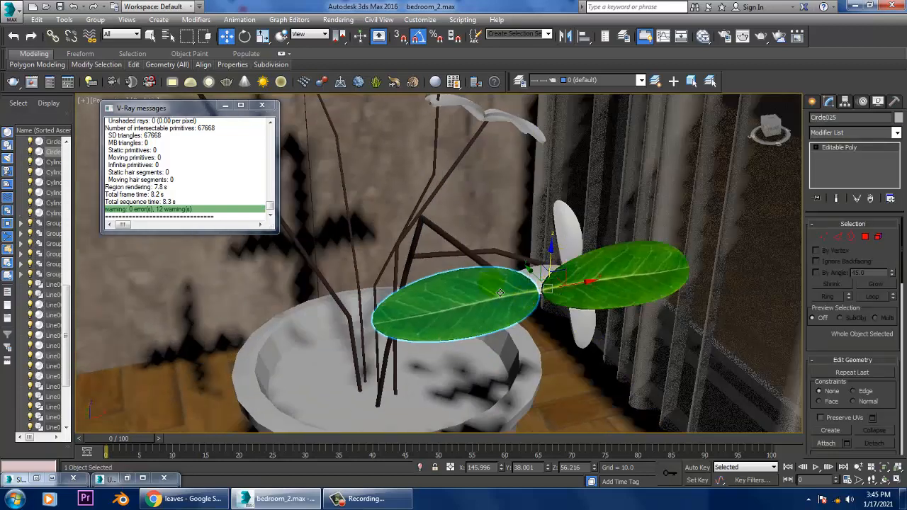
pyautogui.press('e')
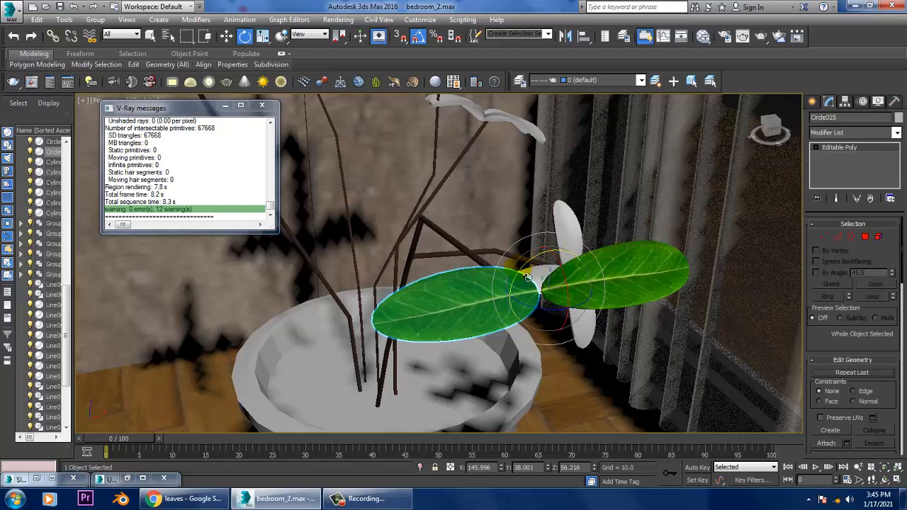
pyautogui.keyDown('shift'); pyautogui.moveTo(528, 278); pyautogui.dragTo(554, 323); pyautogui.keyUp('shift')
pyautogui.click(455, 298)
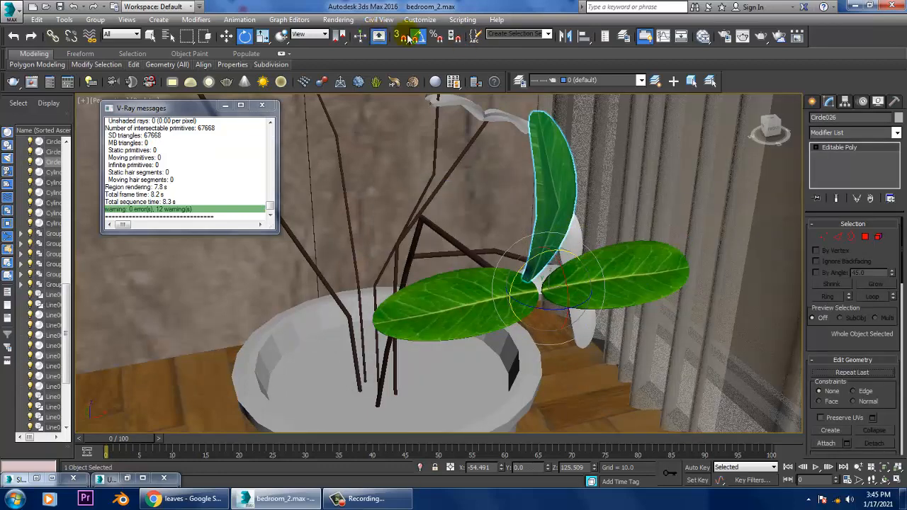
pyautogui.moveTo(558, 321); pyautogui.dragTo(556, 239)
pyautogui.keyDown('alt'); pyautogui.moveTo(593, 264); pyautogui.dragTo(536, 283, button='middle'); pyautogui.keyUp('alt')
pyautogui.moveTo(555, 326); pyautogui.dragTo(536, 313)
# Mirror the upward leaf across the Z axis as a copy and rotate the copy to hang downward opposite it.
pyautogui.keyDown('alt'); pyautogui.moveTo(527, 284); pyautogui.dragTo(602, 182, button='middle'); pyautogui.keyUp('alt')
pyautogui.press('w')
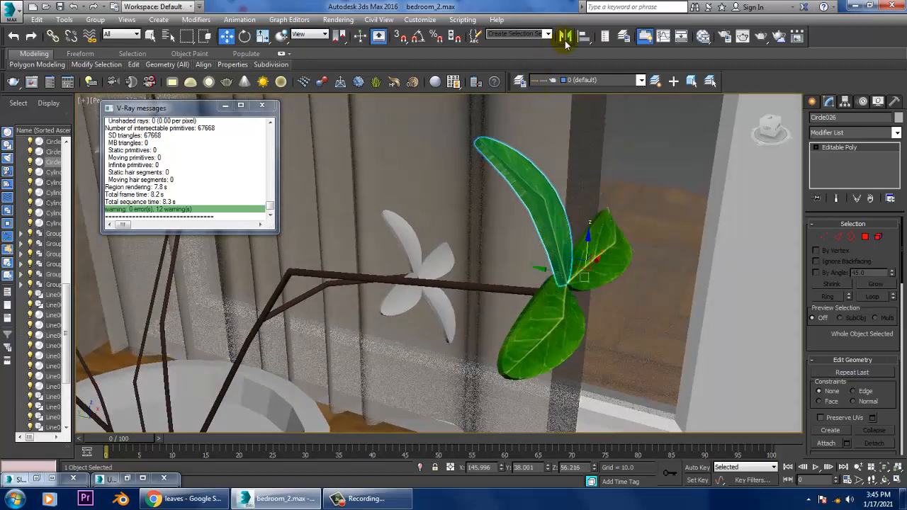
pyautogui.click(565, 36)
pyautogui.click(430, 214)
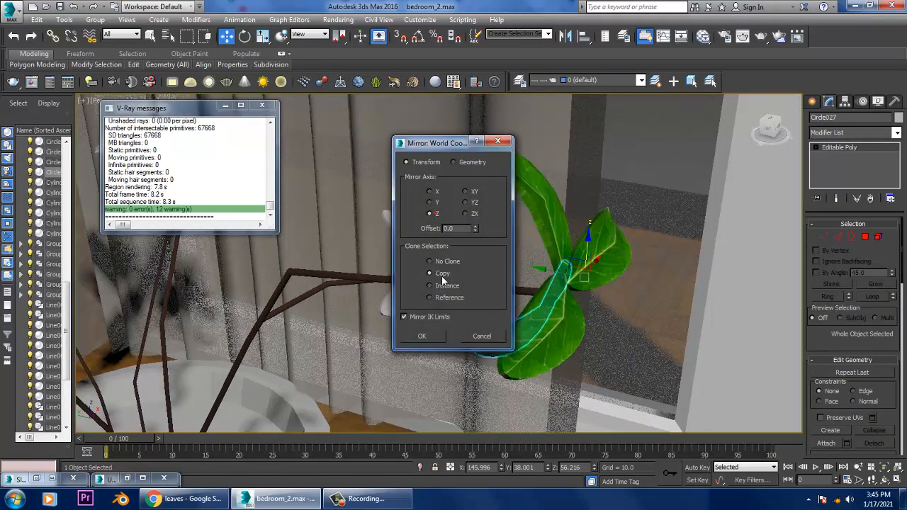
pyautogui.click(429, 339)
pyautogui.keyDown('alt'); pyautogui.moveTo(429, 339); pyautogui.dragTo(620, 307, button='middle'); pyautogui.keyUp('alt')
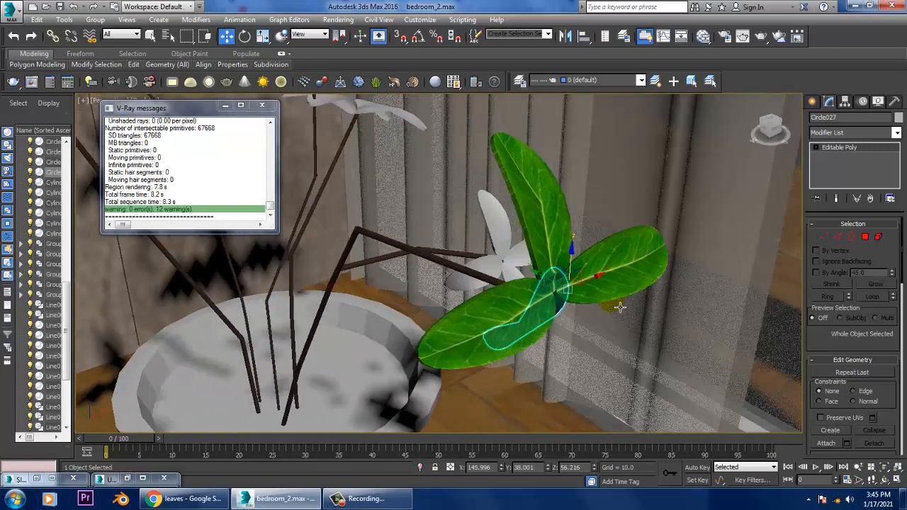
pyautogui.press('e')
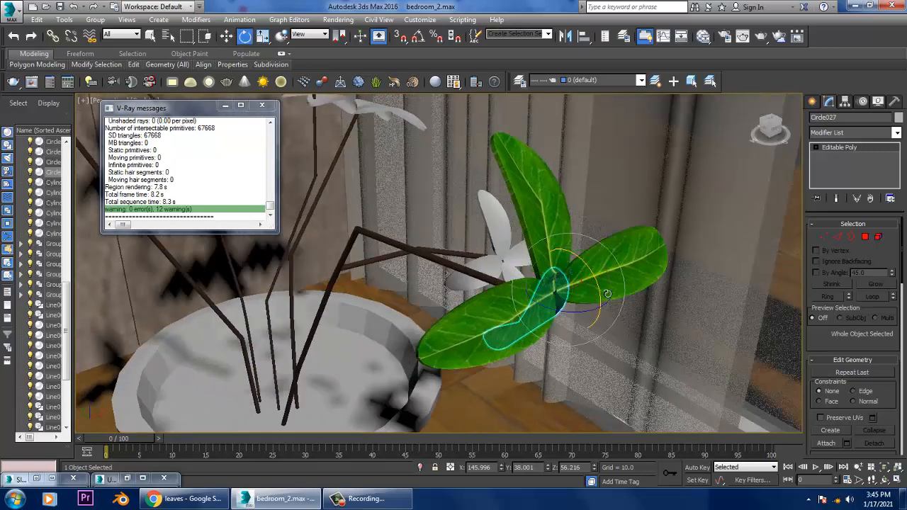
pyautogui.moveTo(594, 275); pyautogui.dragTo(578, 237)
# Select the four textured leaves at the stem tip, excluding the curtain, and group them.
pyautogui.keyDown('alt'); pyautogui.moveTo(655, 274); pyautogui.dragTo(496, 271, button='middle'); pyautogui.keyUp('alt')
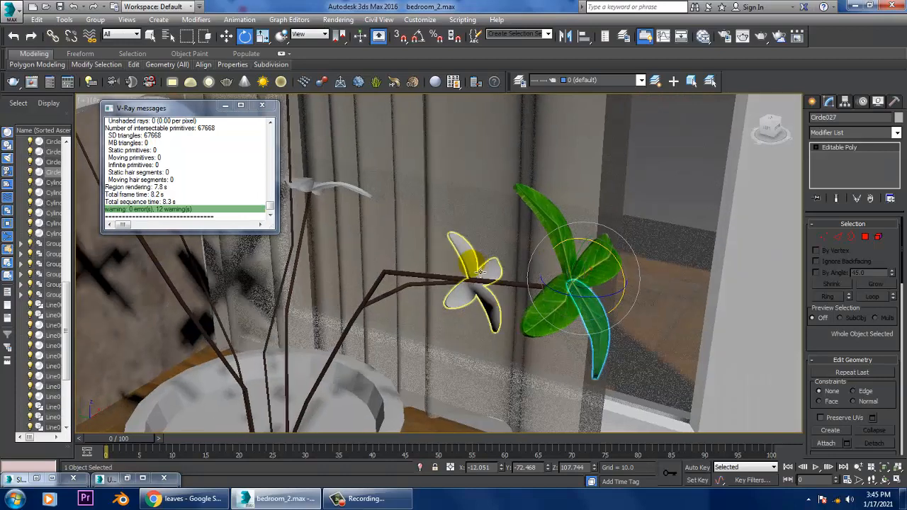
pyautogui.keyDown('ctrl'); pyautogui.click(566, 238); pyautogui.keyUp('ctrl')
pyautogui.keyDown('ctrl'); pyautogui.click(598, 260); pyautogui.keyUp('ctrl')
pyautogui.keyDown('ctrl'); pyautogui.click(583, 334); pyautogui.keyUp('ctrl')
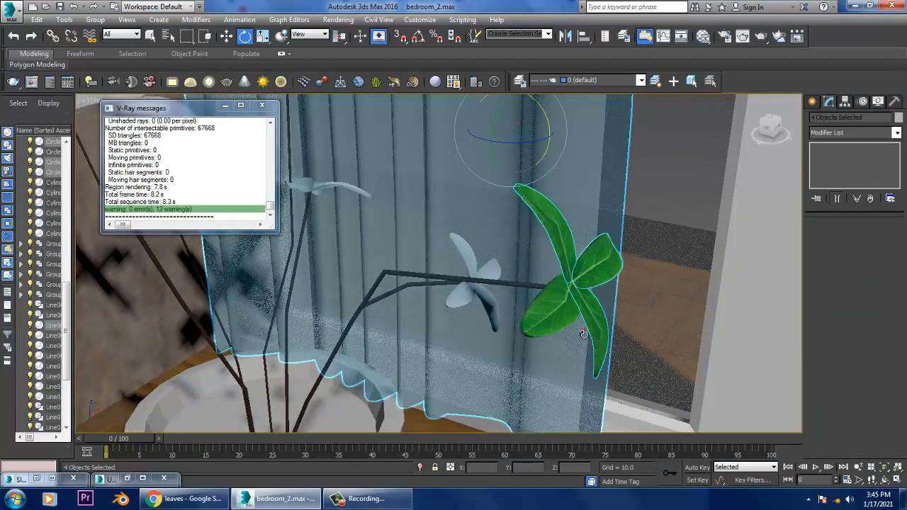
pyautogui.keyDown('alt'); pyautogui.click(609, 328); pyautogui.keyUp('alt')
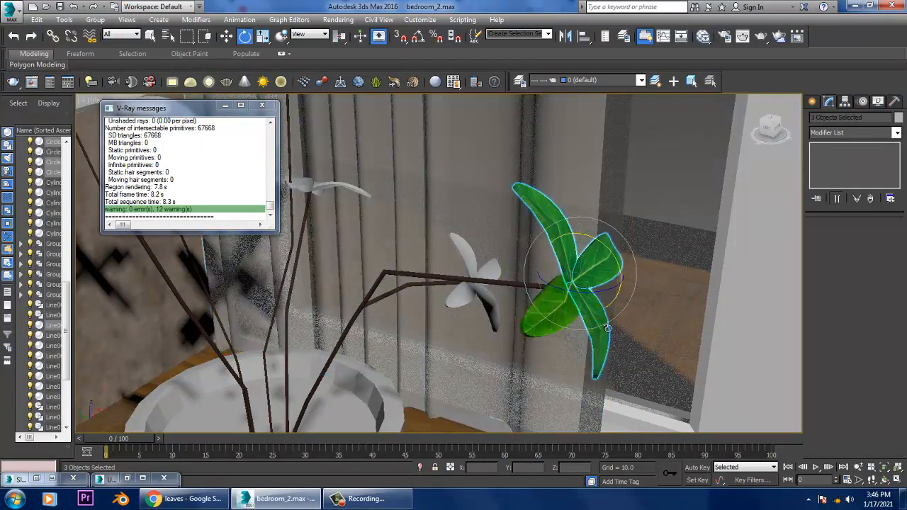
pyautogui.keyDown('ctrl'); pyautogui.click(554, 329); pyautogui.keyUp('ctrl')
pyautogui.click(93, 20)
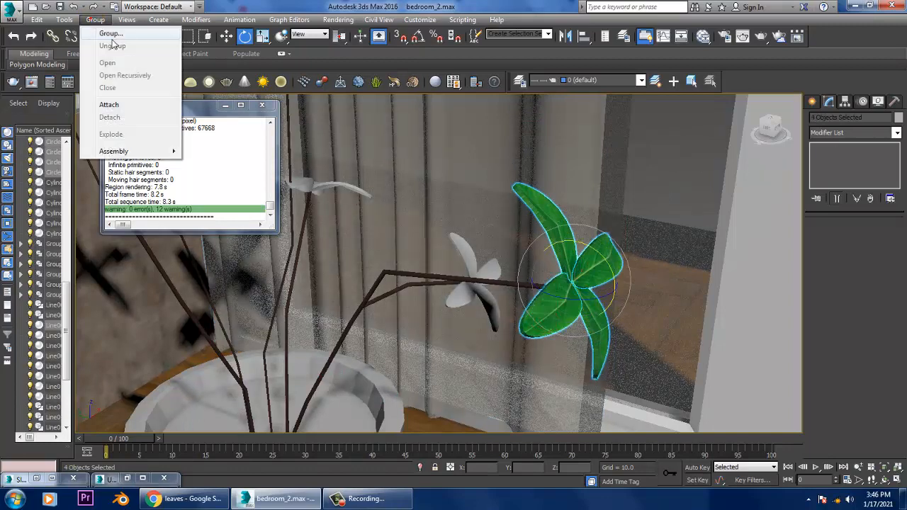
pyautogui.click(99, 33)
pyautogui.click(448, 269)
pyautogui.keyDown('alt'); pyautogui.moveTo(539, 268); pyautogui.dragTo(572, 326, button='middle'); pyautogui.keyUp('alt')
pyautogui.press('w')
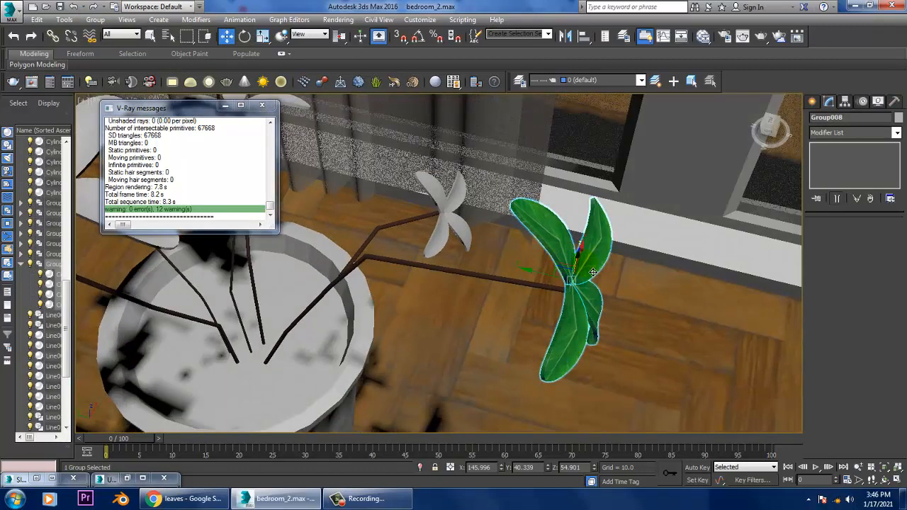
pyautogui.hotkey('alt', 'a')
pyautogui.click(453, 220)
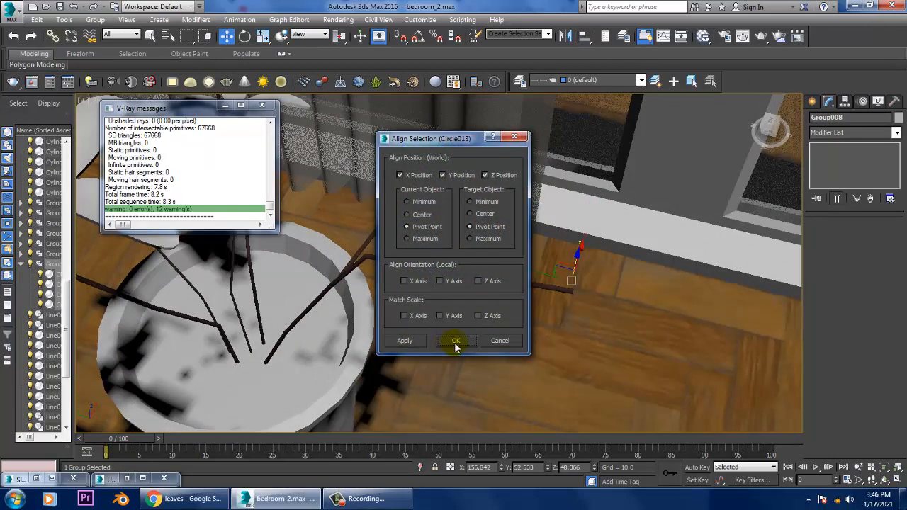
pyautogui.click(496, 343)
# Clone the textured leaf group as a copy and align its pivot point to the adjacent stem's white cluster in X, Y and Z.
pyautogui.keyDown('shift'); pyautogui.moveTo(550, 281); pyautogui.dragTo(507, 272); pyautogui.keyUp('shift')
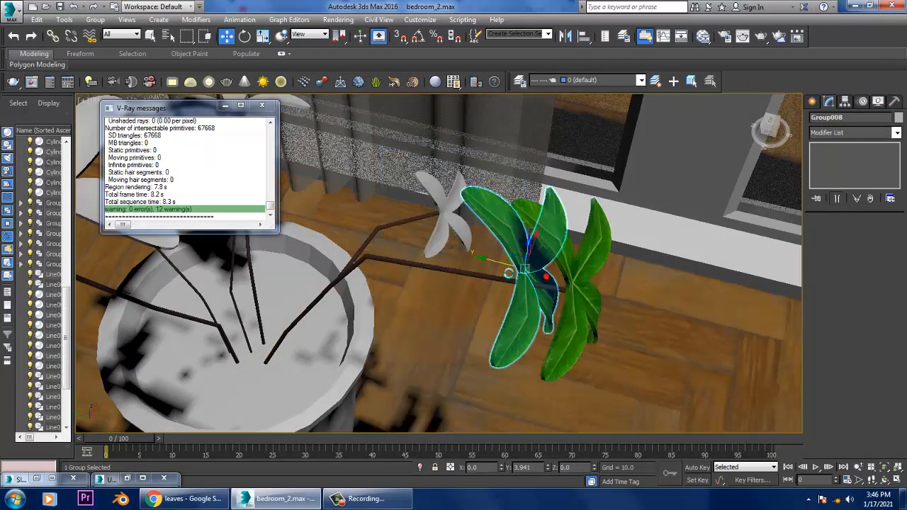
pyautogui.click(489, 298)
pyautogui.hotkey('alt', 'a')
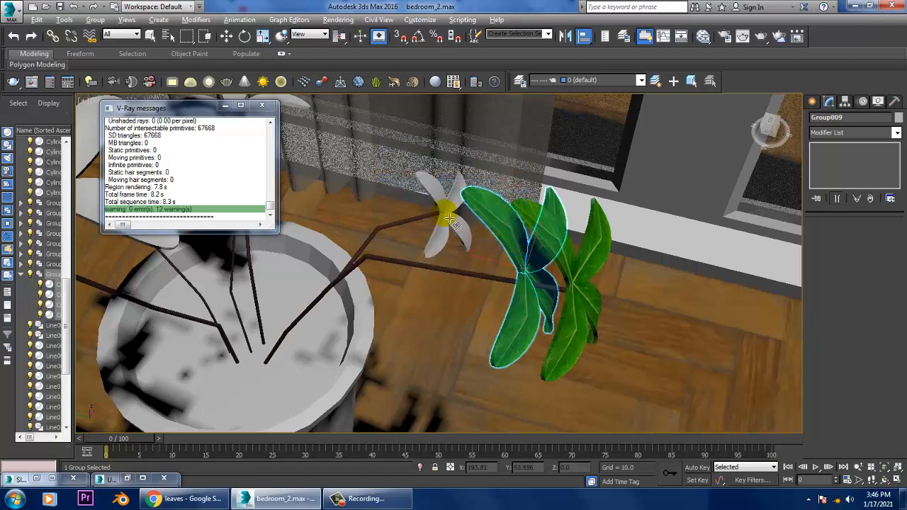
pyautogui.click(449, 205)
pyautogui.click(451, 345)
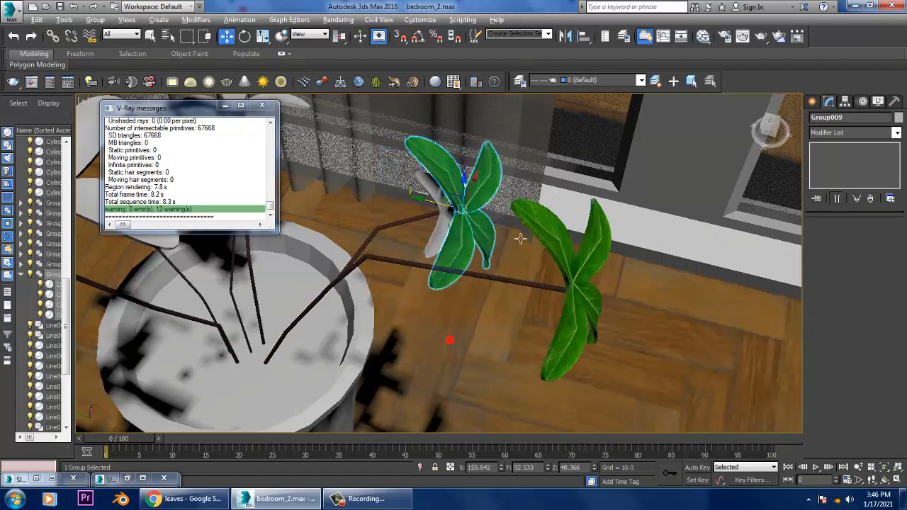
# Delete the white cluster beside the aligned clone and fit the clone, scaled down, onto the exposed stem tip.
pyautogui.keyDown('alt'); pyautogui.moveTo(520, 239); pyautogui.dragTo(509, 221, button='middle'); pyautogui.keyUp('alt')
pyautogui.click(436, 196)
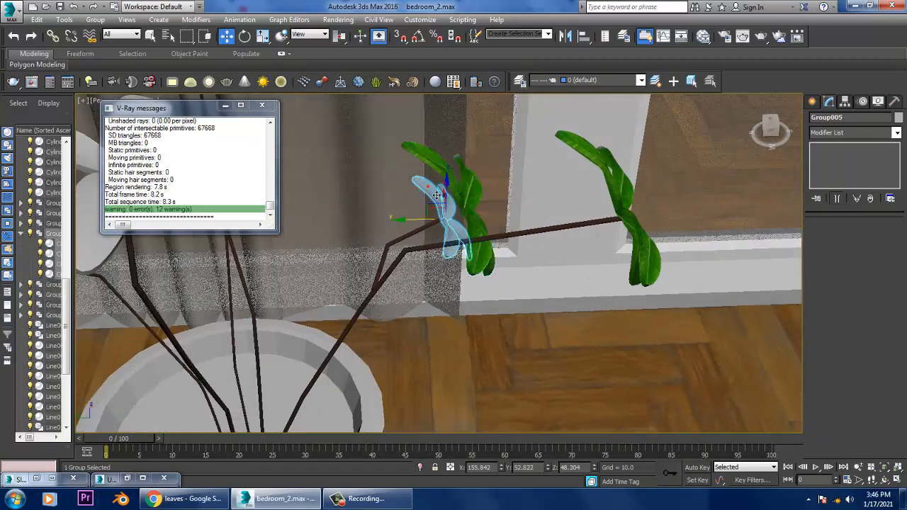
pyautogui.press('Delete')
pyautogui.click(480, 215)
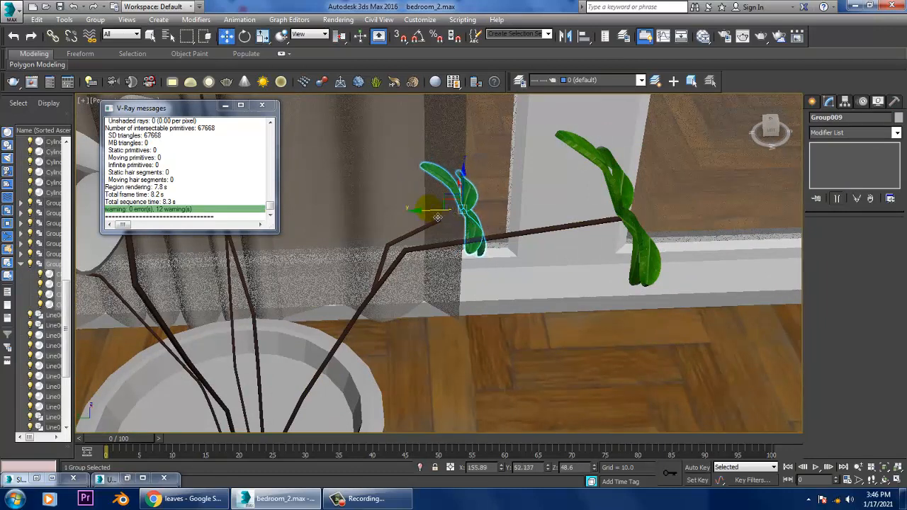
pyautogui.moveTo(438, 187); pyautogui.dragTo(439, 201)
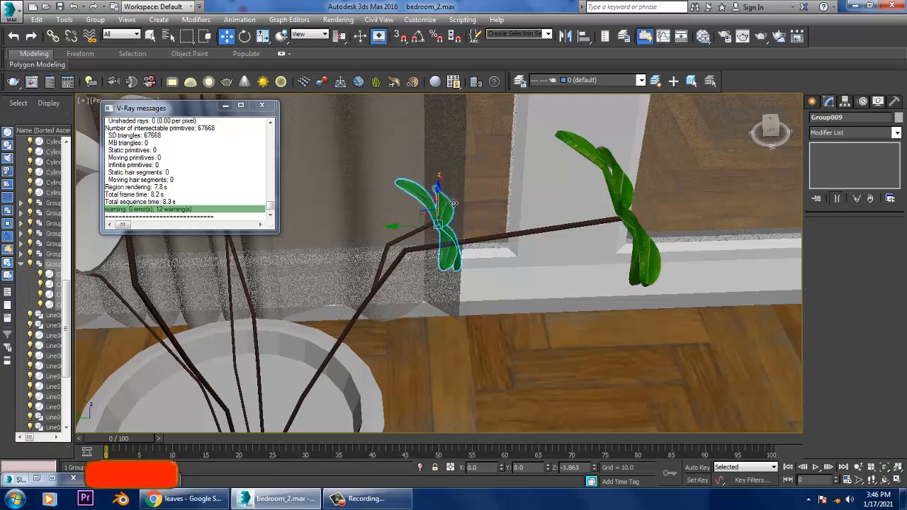
# Rotate the small textured cluster about 19 degrees around its X axis at the stem tip.
pyautogui.keyDown('alt'); pyautogui.moveTo(496, 185); pyautogui.dragTo(465, 198, button='middle'); pyautogui.keyUp('alt')
pyautogui.scroll(5, 464, 196)
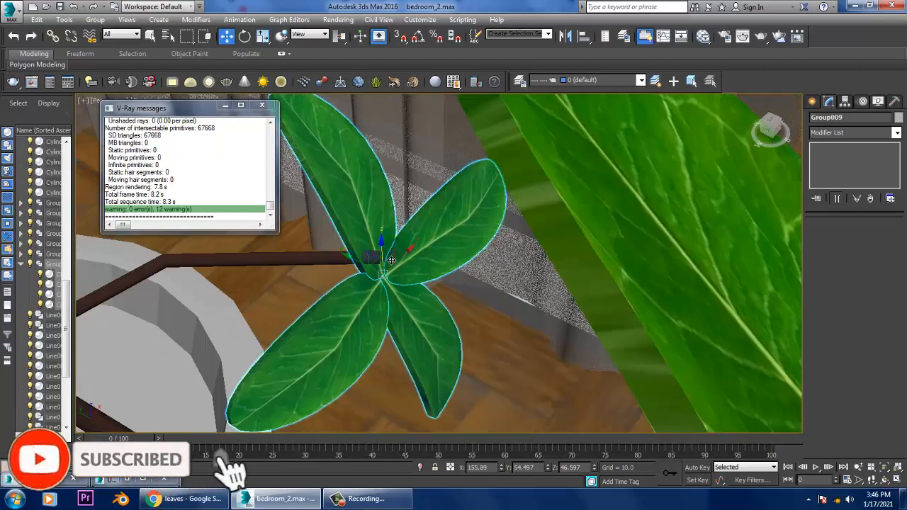
pyautogui.press('e')
pyautogui.moveTo(388, 250); pyautogui.dragTo(407, 239)
pyautogui.scroll(-5, 425, 238)
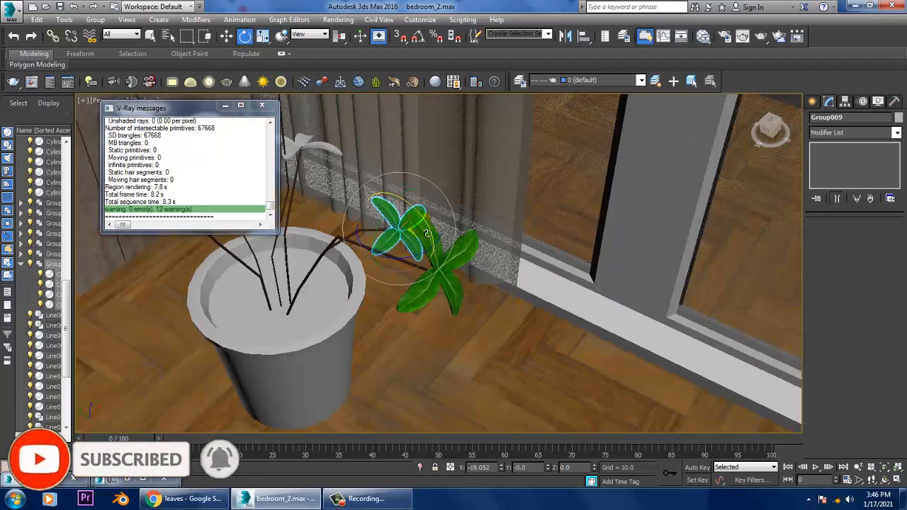
# Clone the small textured cluster as a copy and align its pivot point to the tallest stem's white cluster in X, Y and Z.
pyautogui.keyDown('alt'); pyautogui.moveTo(442, 233); pyautogui.dragTo(433, 225, button='middle'); pyautogui.keyUp('alt')
pyautogui.scroll(-3, 439, 227)
pyautogui.scroll(4, 496, 223)
pyautogui.moveTo(498, 223); pyautogui.dragTo(552, 319, button='middle')
pyautogui.press('w')
pyautogui.keyDown('shift'); pyautogui.moveTo(545, 333); pyautogui.dragTo(520, 325); pyautogui.keyUp('shift')
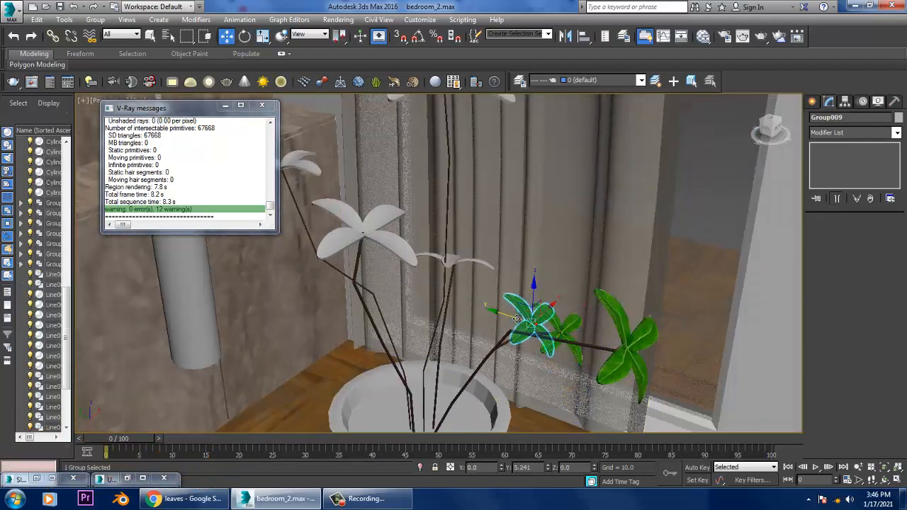
pyautogui.click(457, 295)
pyautogui.moveTo(608, 299); pyautogui.dragTo(631, 360, button='middle')
pyautogui.hotkey('alt', 'a')
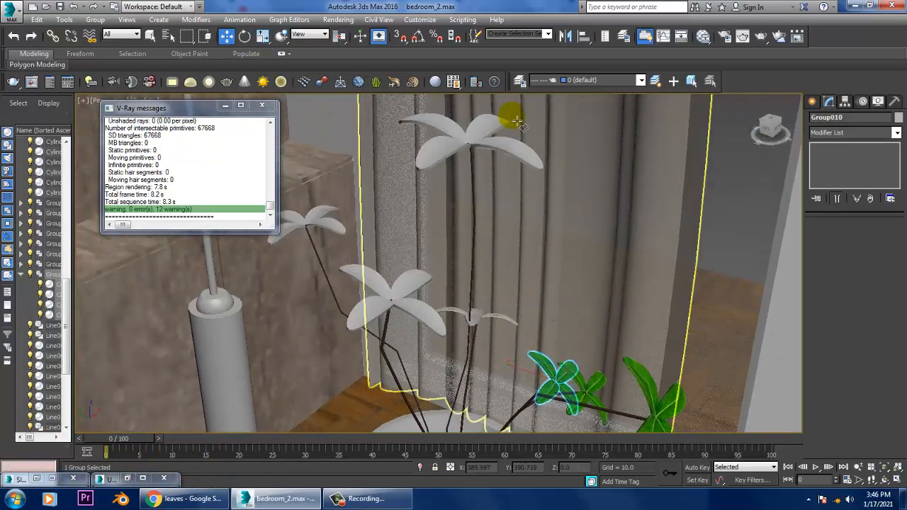
pyautogui.click(474, 128)
pyautogui.click(449, 339)
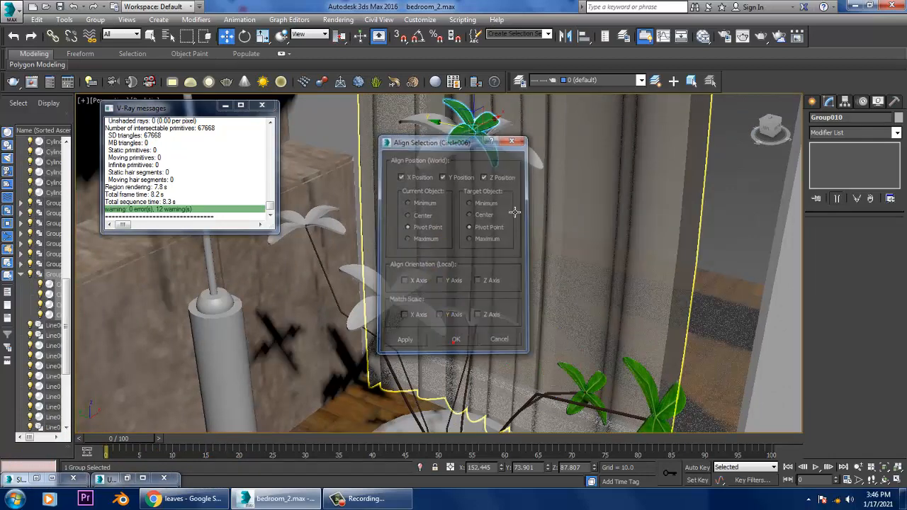
# Scale the clone on the tallest stem uniformly to about 196% to match the white leaves.
pyautogui.moveTo(490, 137); pyautogui.dragTo(509, 202, button='middle')
pyautogui.moveTo(525, 171); pyautogui.dragTo(510, 155)
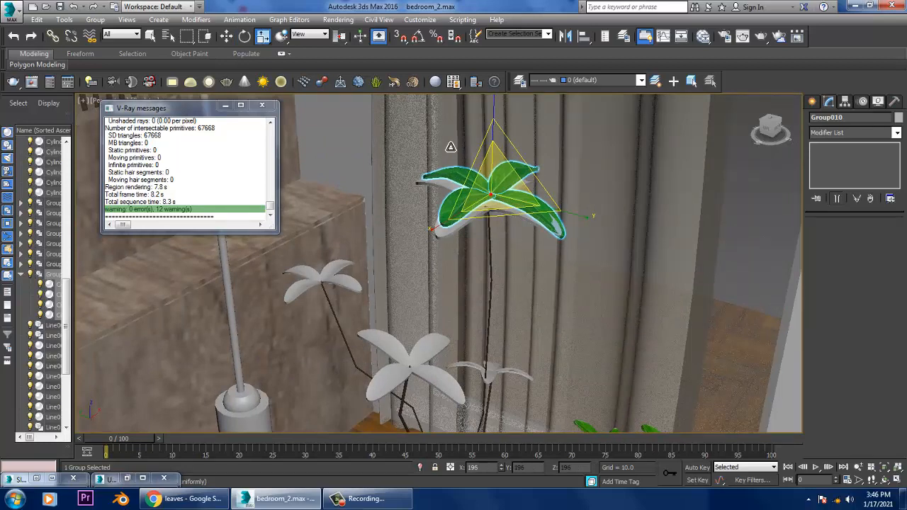
pyautogui.scroll(5, 467, 162)
# Delete the tallest stem's white leaf cluster and move the textured clone down onto the stem tip.
pyautogui.press('w')
pyautogui.click(520, 290)
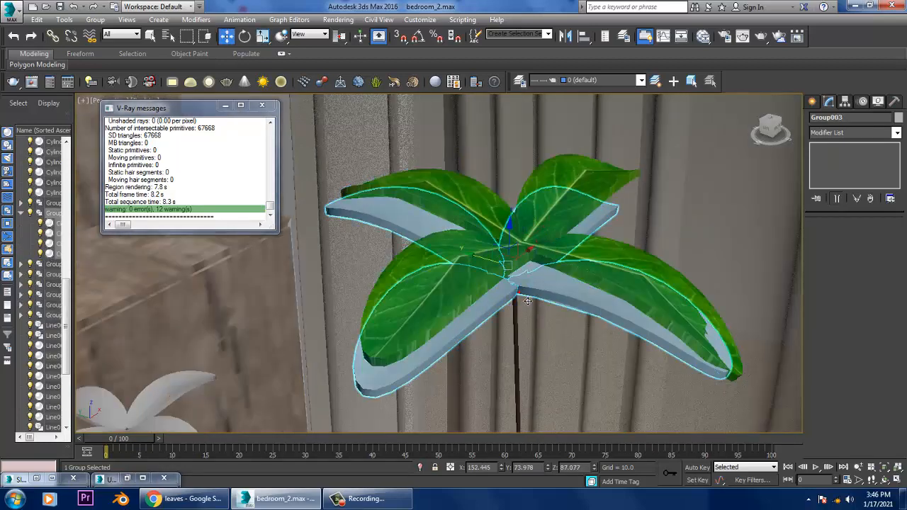
pyautogui.press('Delete')
pyautogui.click(533, 224)
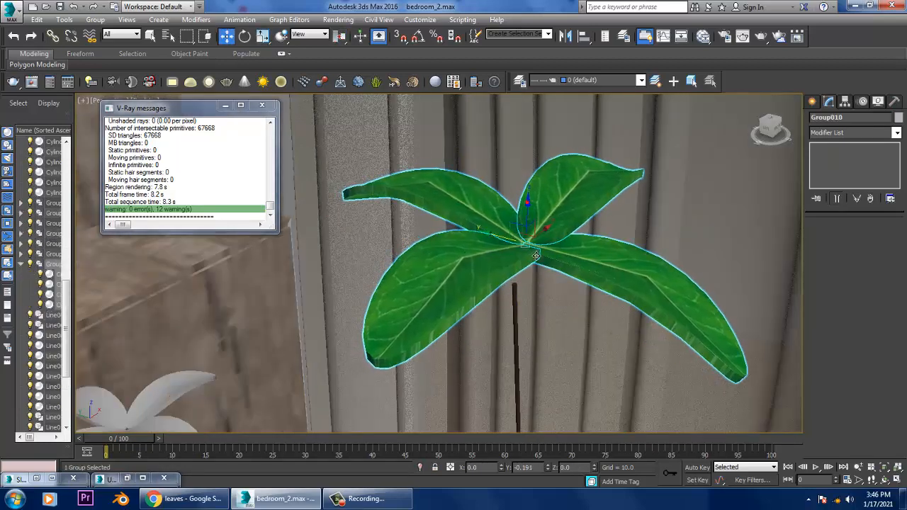
pyautogui.moveTo(535, 238); pyautogui.dragTo(478, 267)
# Clone the tallest stem's textured cluster as a copy beside the original.
pyautogui.scroll(-3, 513, 274)
pyautogui.keyDown('alt'); pyautogui.moveTo(513, 274); pyautogui.dragTo(587, 208, button='middle'); pyautogui.keyUp('alt')
pyautogui.scroll(-4, 524, 287)
pyautogui.scroll(3, 544, 225)
pyautogui.keyDown('shift'); pyautogui.moveTo(540, 168); pyautogui.dragTo(616, 211); pyautogui.keyUp('shift')
pyautogui.click(455, 297)
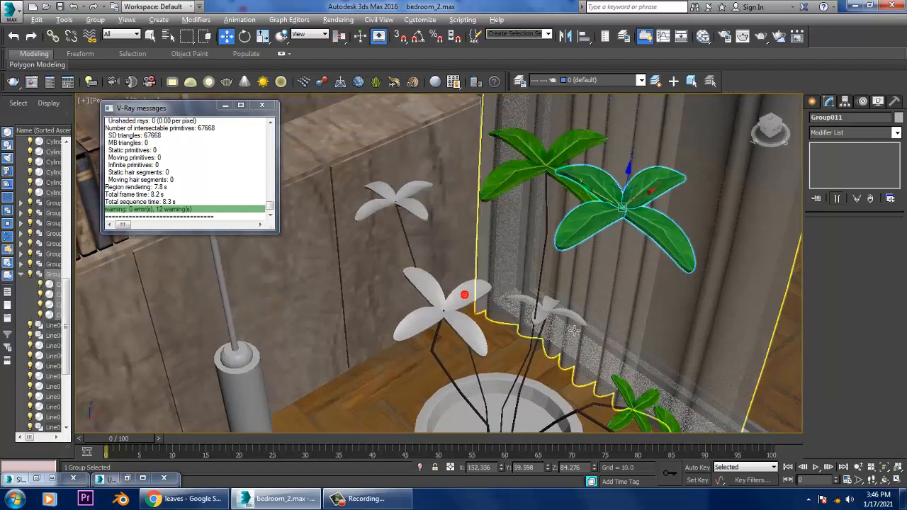
pyautogui.hotkey('alt', 'q')
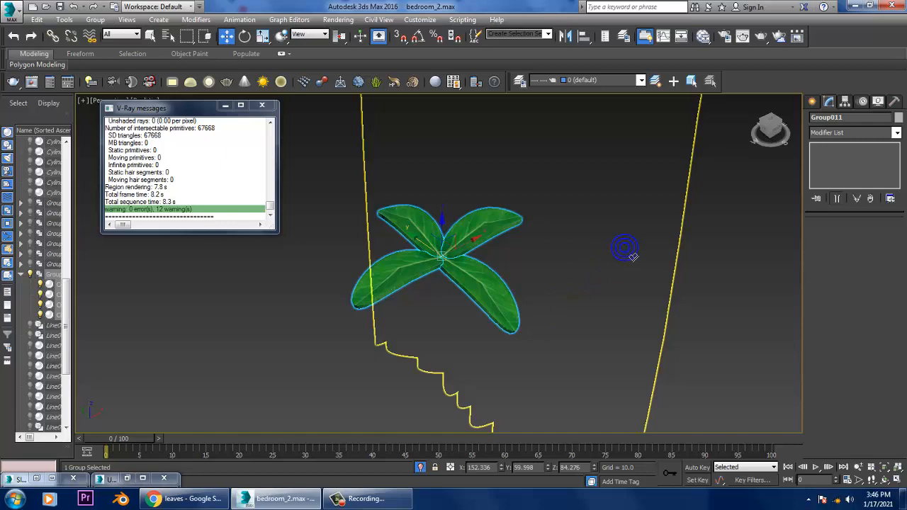
pyautogui.rightClick(638, 187)
pyautogui.click(658, 98)
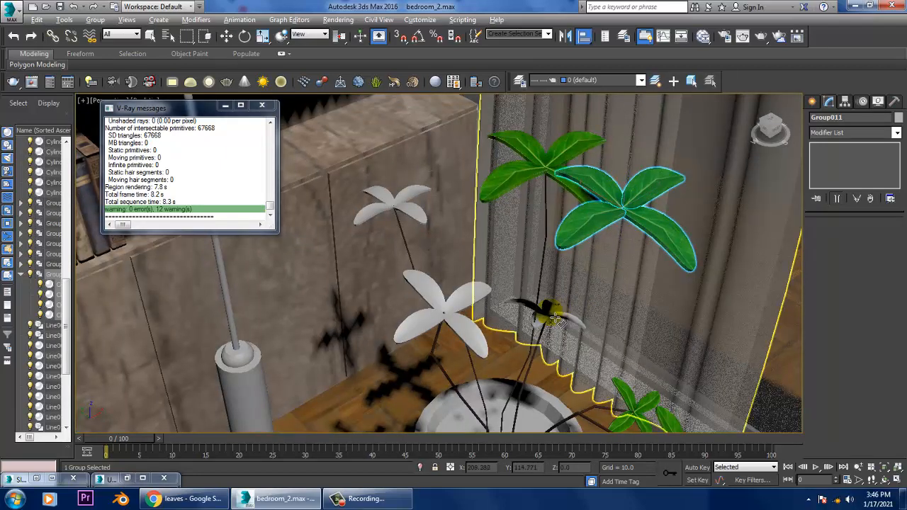
# Align the clone's pivot point to the small white cluster below the tallest stem's leaves and scale the clone down uniformly.
pyautogui.click(556, 318)
pyautogui.click(456, 338)
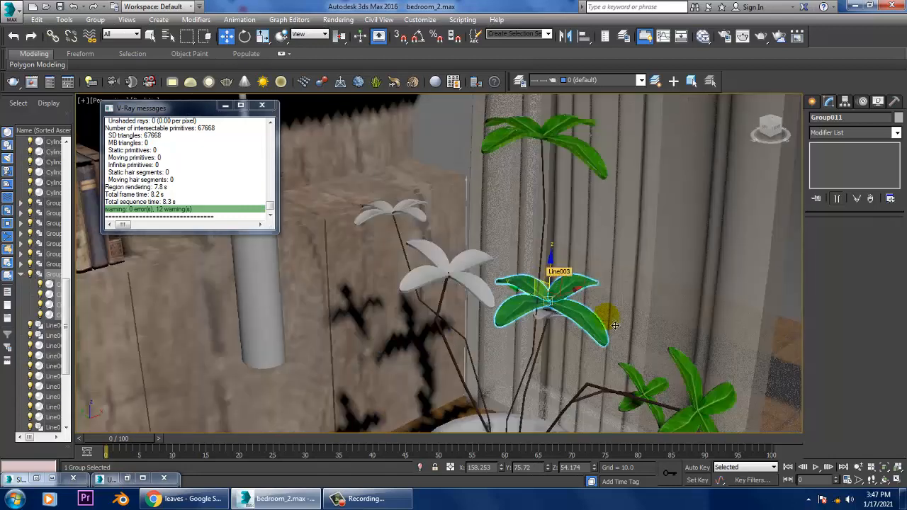
pyautogui.scroll(5, 563, 320)
pyautogui.press('r')
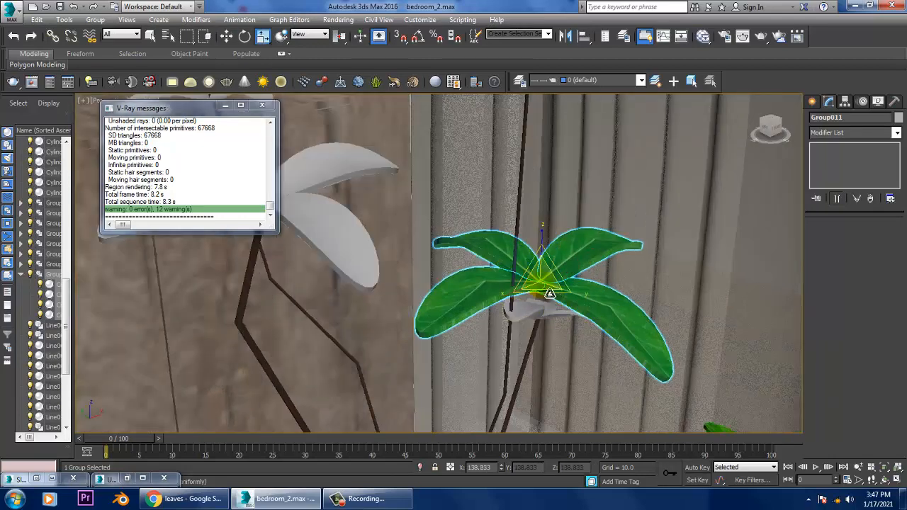
pyautogui.moveTo(577, 342); pyautogui.dragTo(582, 357)
# Delete the small white cluster under the reduced clone and lower the clone along Z onto the stem tip.
pyautogui.click(531, 307)
pyautogui.press('Delete')
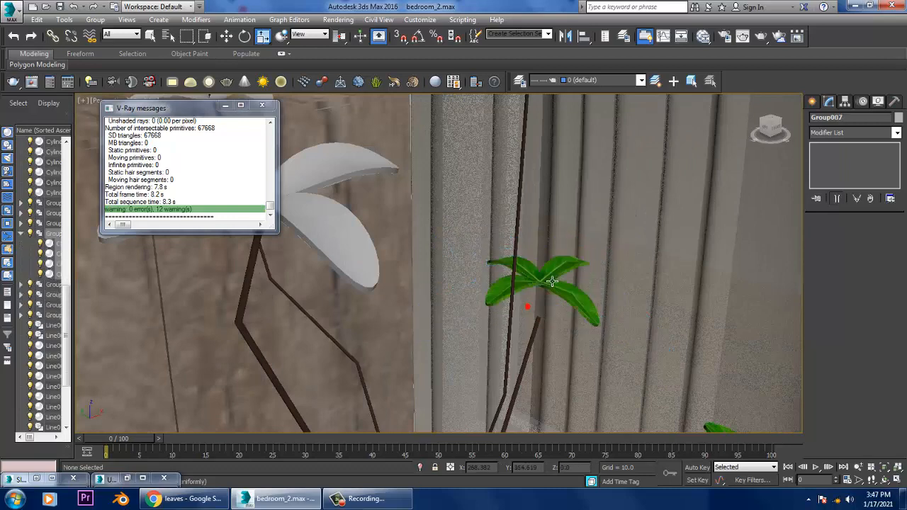
pyautogui.click(552, 281)
pyautogui.moveTo(546, 264); pyautogui.dragTo(566, 304)
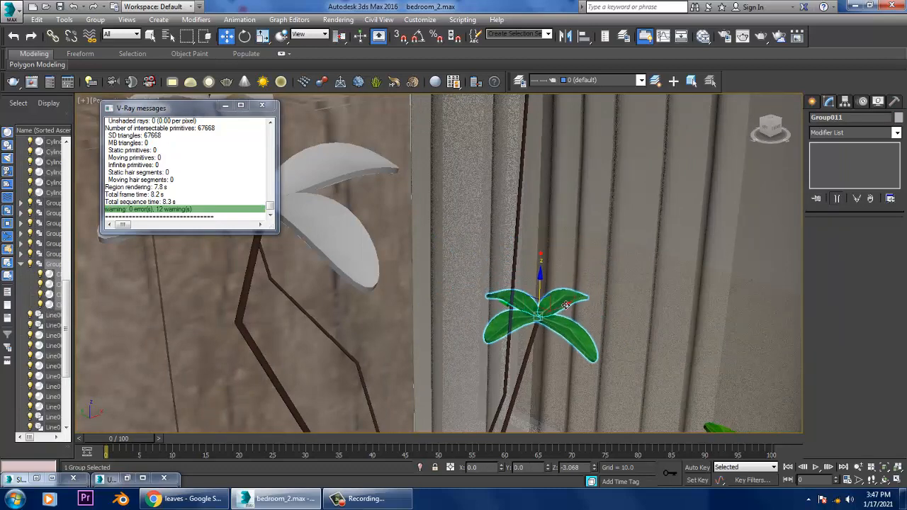
# Clone the small textured cluster near the curtain as a copy toward the remaining white clusters.
pyautogui.scroll(-8, 592, 304)
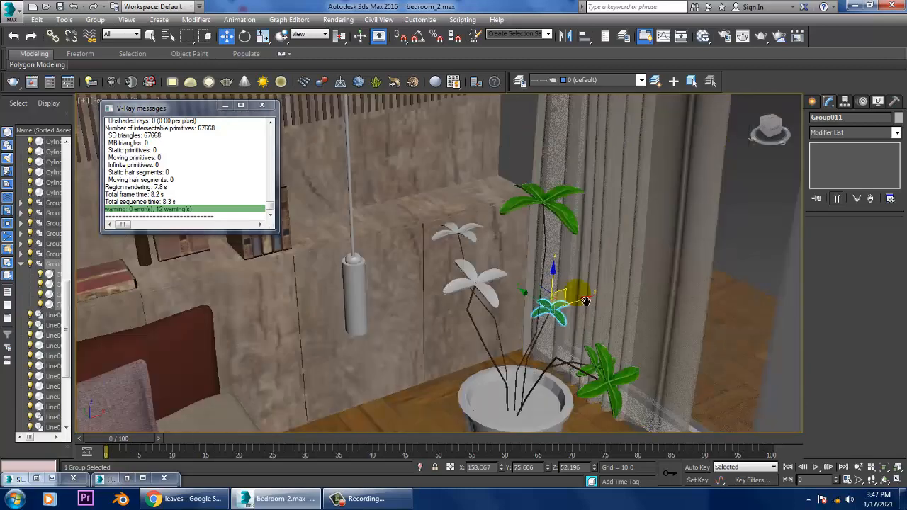
pyautogui.scroll(3, 586, 310)
pyautogui.keyDown('shift'); pyautogui.moveTo(589, 313); pyautogui.dragTo(541, 328); pyautogui.keyUp('shift')
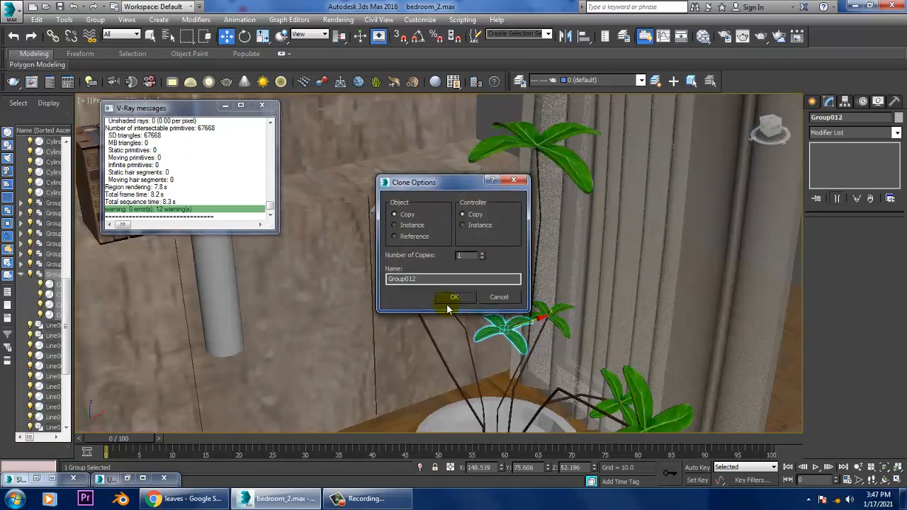
pyautogui.click(450, 303)
# Align the clone's pivot point to the nearer, larger white cluster in X, Y and Z and enlarge the clone uniformly to match.
pyautogui.hotkey('alt', 'a')
pyautogui.click(438, 268)
pyautogui.click(426, 252)
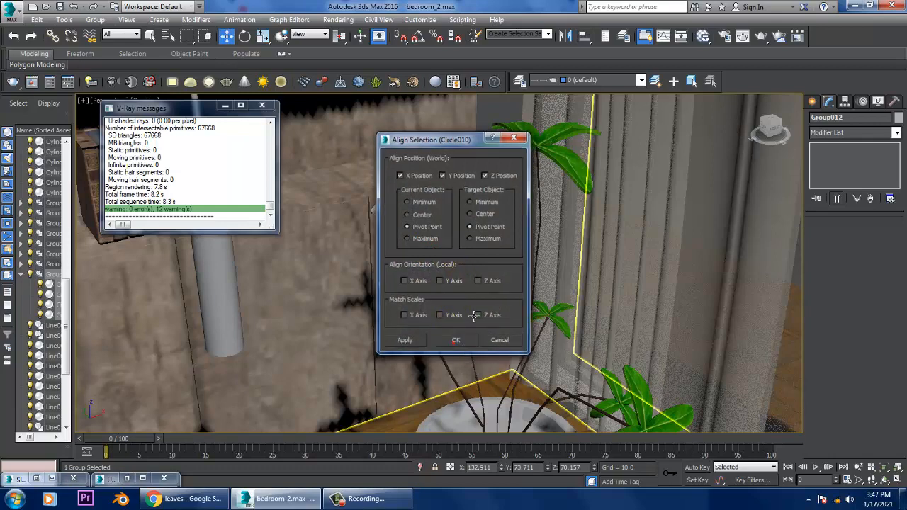
pyautogui.click(454, 341)
pyautogui.moveTo(443, 269); pyautogui.dragTo(409, 294)
# Delete the larger white cluster beneath the enlarged clone and lower the clone along Z onto the stem tip.
pyautogui.click(410, 291)
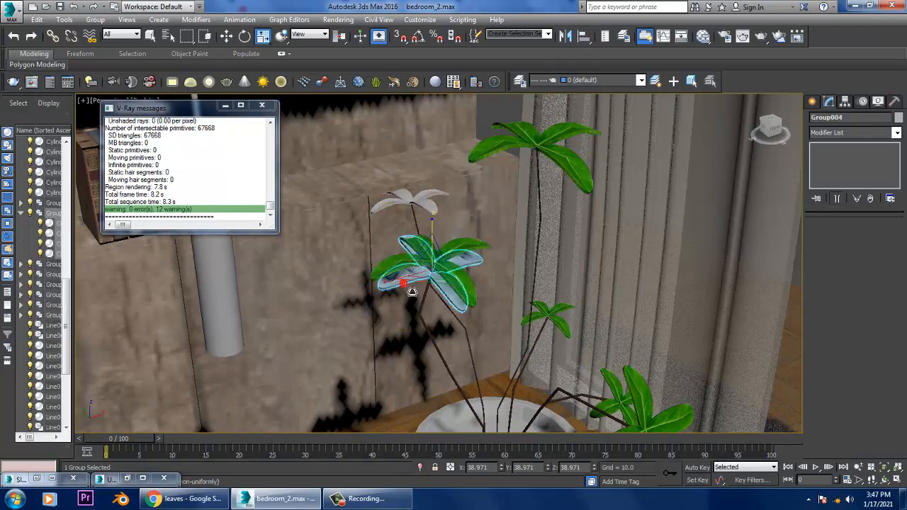
pyautogui.press('Delete')
pyautogui.click(438, 254)
pyautogui.moveTo(434, 222)
pyautogui.mouseDown()
pyautogui.moveTo(435, 240)
pyautogui.moveTo(435, 230)
pyautogui.mouseUp()
# Clone the enlarged textured cluster as a copy and align its pivot point to the last white cluster in X, Y and Z.
pyautogui.keyDown('alt'); pyautogui.moveTo(448, 245); pyautogui.dragTo(492, 309, button='middle'); pyautogui.keyUp('alt')
pyautogui.keyDown('shift'); pyautogui.moveTo(423, 269); pyautogui.dragTo(386, 246); pyautogui.keyUp('shift')
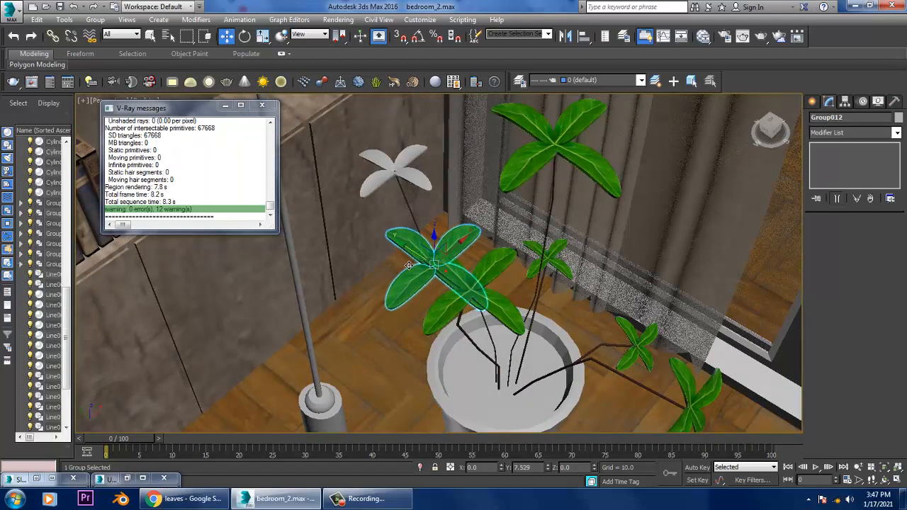
pyautogui.click(461, 302)
pyautogui.hotkey('alt', 'a')
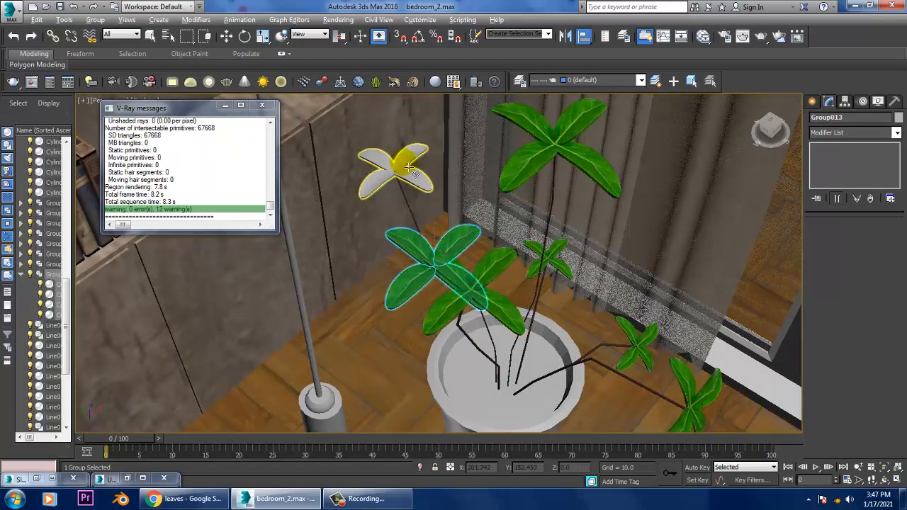
pyautogui.click(409, 165)
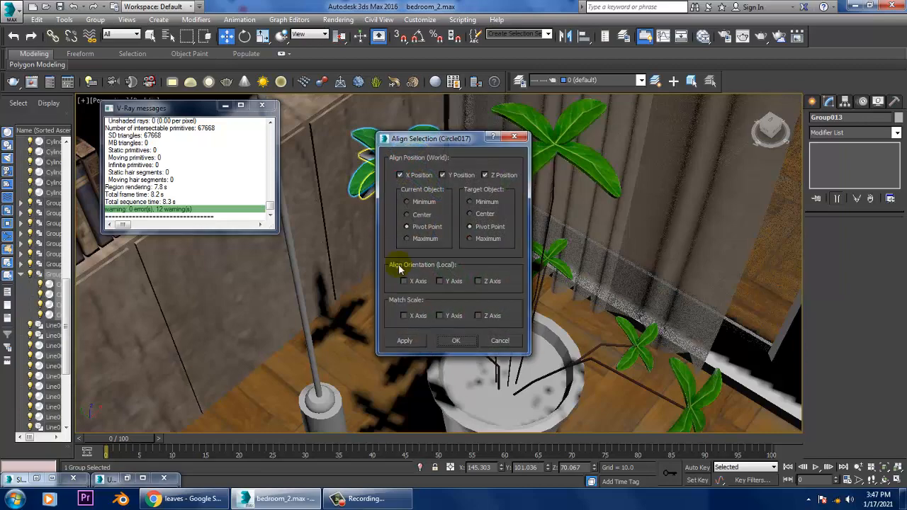
pyautogui.click(453, 343)
# Delete the last white cluster beneath the clone and lower the clone along Z to about 67.07, onto its stem tip.
pyautogui.keyDown('alt'); pyautogui.moveTo(452, 342); pyautogui.dragTo(498, 246, button='middle'); pyautogui.keyUp('alt')
pyautogui.scroll(3, 496, 243)
pyautogui.moveTo(435, 201); pyautogui.dragTo(496, 255, button='middle')
pyautogui.click(493, 257)
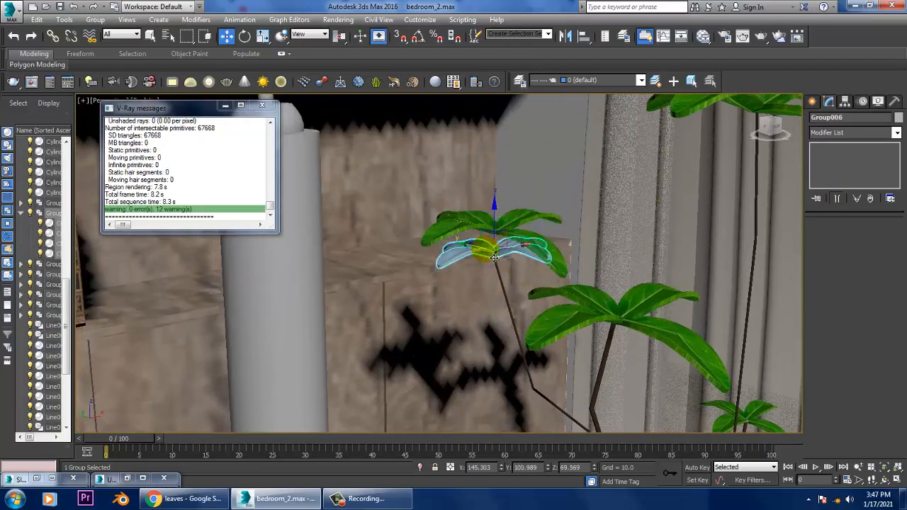
pyautogui.press('Delete')
pyautogui.click(513, 219)
pyautogui.moveTo(503, 198); pyautogui.dragTo(515, 222)
pyautogui.scroll(-6, 559, 273)
# Tilt the newly placed leaf cluster by rotating it, and rotate the tallest stem's cluster about its X axis.
pyautogui.press('e')
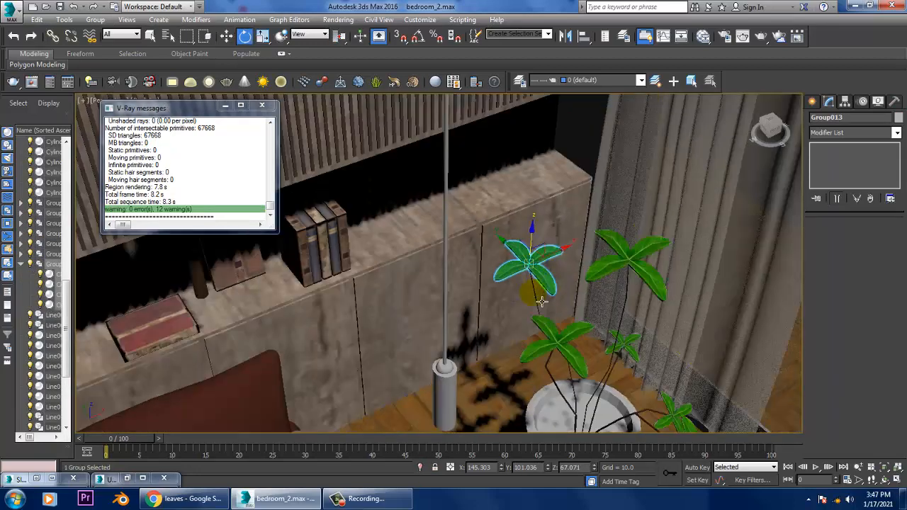
pyautogui.press('r')
pyautogui.moveTo(545, 273)
pyautogui.mouseDown()
pyautogui.moveTo(548, 283)
pyautogui.moveTo(552, 259)
pyautogui.mouseUp()
pyautogui.keyDown('alt'); pyautogui.moveTo(556, 269); pyautogui.dragTo(691, 192, button='middle'); pyautogui.keyUp('alt')
pyautogui.click(657, 194)
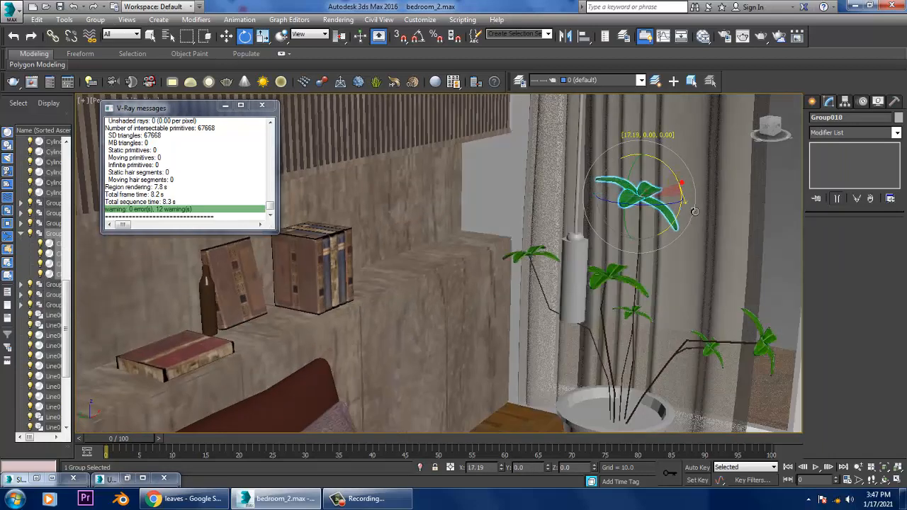
pyautogui.moveTo(694, 211); pyautogui.dragTo(682, 187)
pyautogui.keyDown('alt'); pyautogui.moveTo(682, 199); pyautogui.dragTo(576, 268, button='middle'); pyautogui.keyUp('alt')
pyautogui.click(620, 285)
# Assign a new VRayMtl to the plant pot and give it a dark reddish-brown diffuse colour.
pyautogui.click(549, 351)
pyautogui.scroll(3, 597, 334)
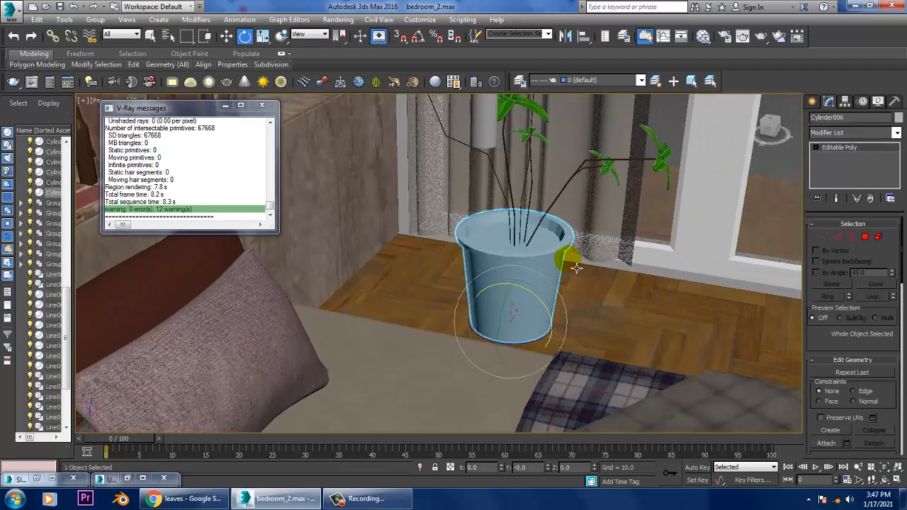
pyautogui.press('m')
pyautogui.moveTo(502, 260); pyautogui.dragTo(504, 206, button='middle')
pyautogui.moveTo(321, 345); pyautogui.dragTo(315, 344)
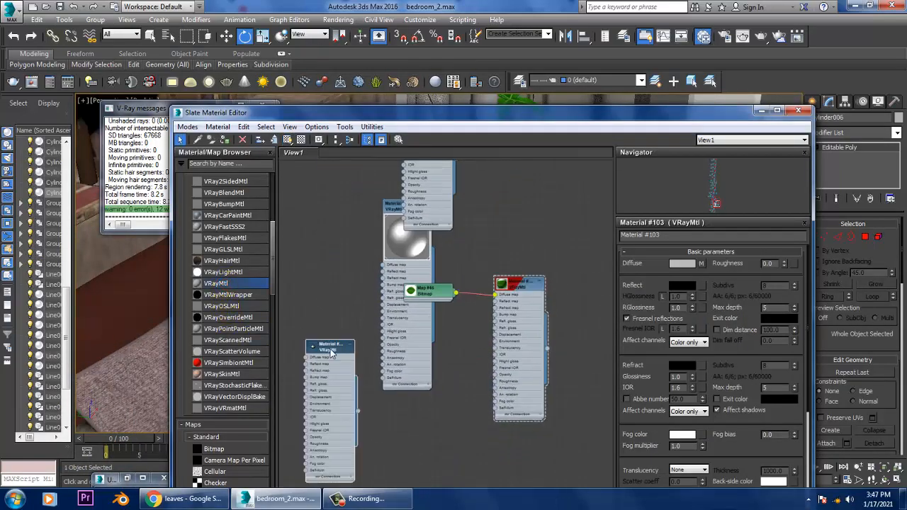
pyautogui.click(678, 266)
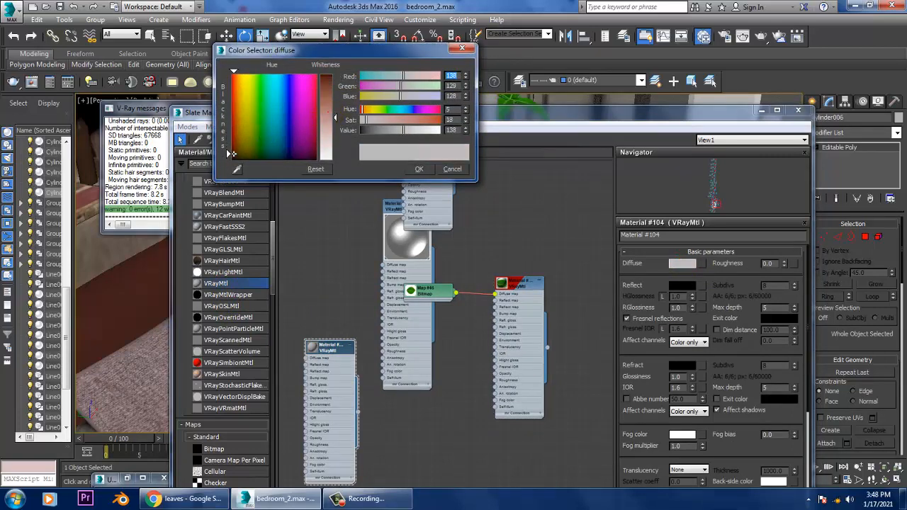
pyautogui.click(418, 169)
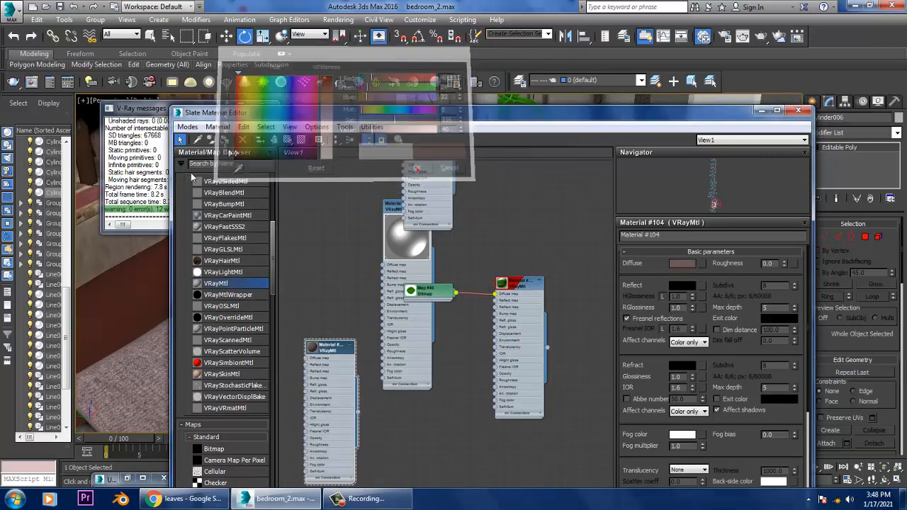
pyautogui.click(763, 112)
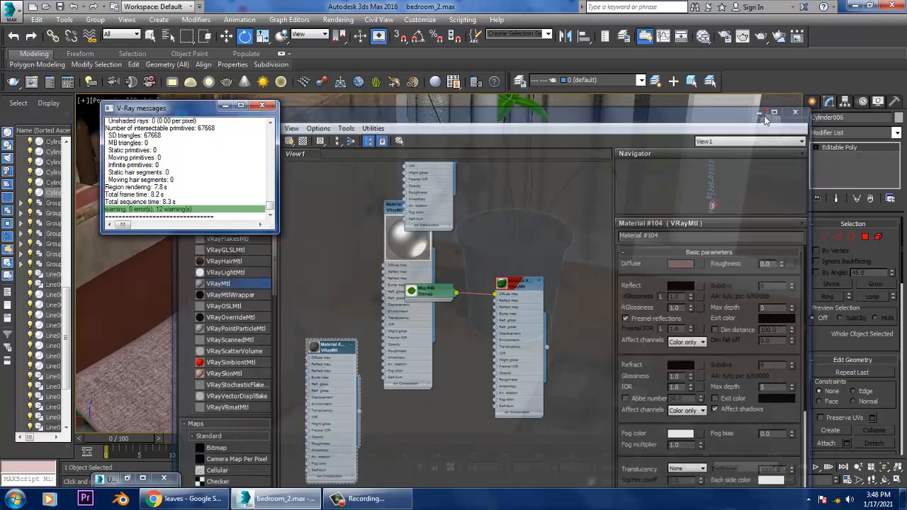
# Clear the pot selection and minimise the V-Ray messages window.
pyautogui.scroll(-6, 677, 214)
pyautogui.keyDown('alt'); pyautogui.moveTo(676, 214); pyautogui.dragTo(655, 237, button='middle'); pyautogui.keyUp('alt')
pyautogui.moveTo(655, 237); pyautogui.dragTo(698, 286, button='middle')
pyautogui.scroll(-4, 698, 286)
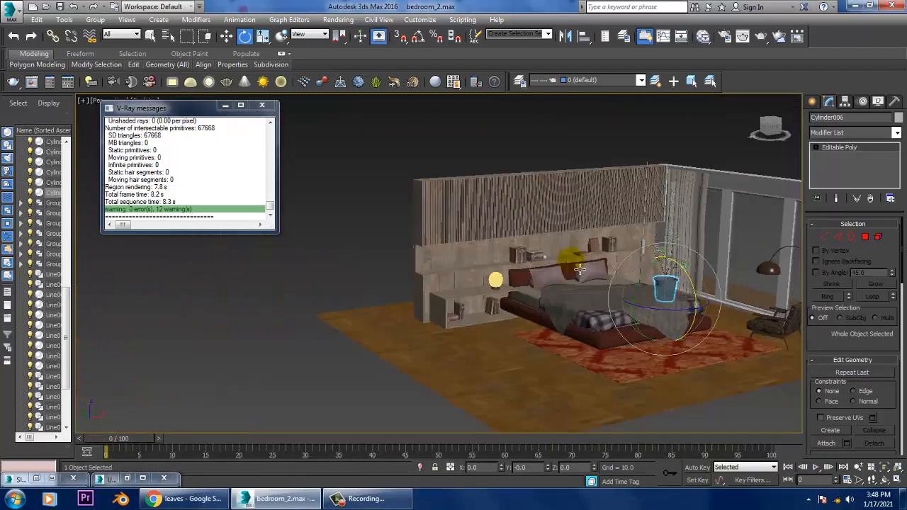
pyautogui.moveTo(573, 261)
pyautogui.keyDown('alt'); pyautogui.mouseDown(button='middle')
pyautogui.moveTo(592, 255)
pyautogui.moveTo(563, 274)
pyautogui.mouseUp(button='middle'); pyautogui.keyUp('alt')
pyautogui.click(495, 133)
pyautogui.scroll(4, 615, 282)
pyautogui.scroll(5, 615, 277)
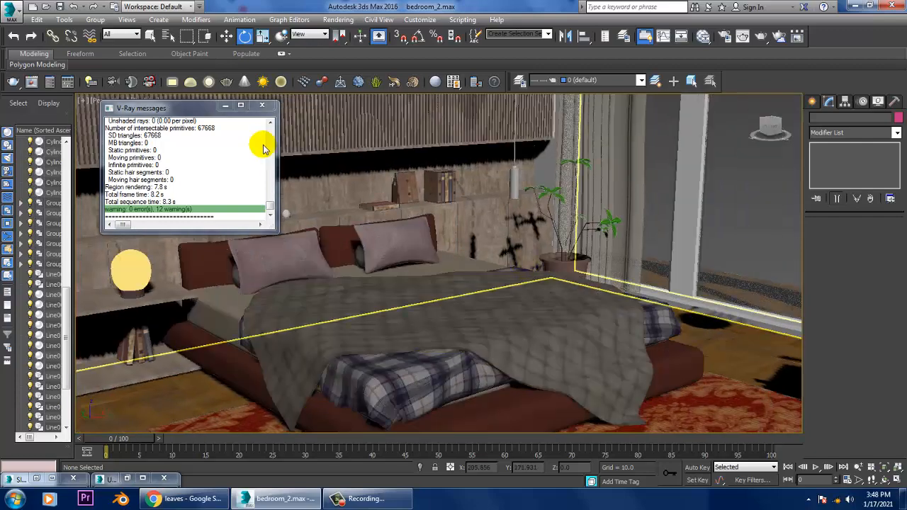
pyautogui.click(225, 105)
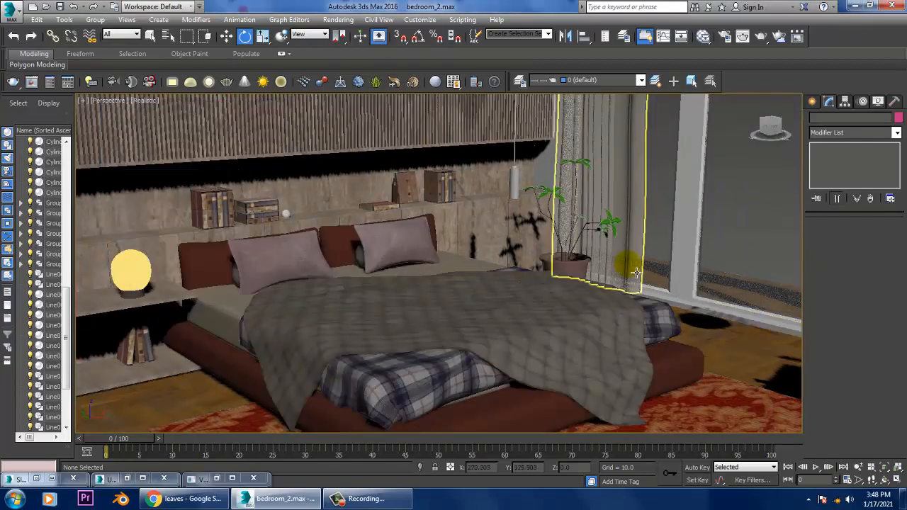
# Select every object in the scene, apply a Convert To conversion to all of them, and clear the selection.
pyautogui.hotkey('ctrl', 'a')
pyautogui.rightClick(530, 116)
pyautogui.moveTo(588, 225)
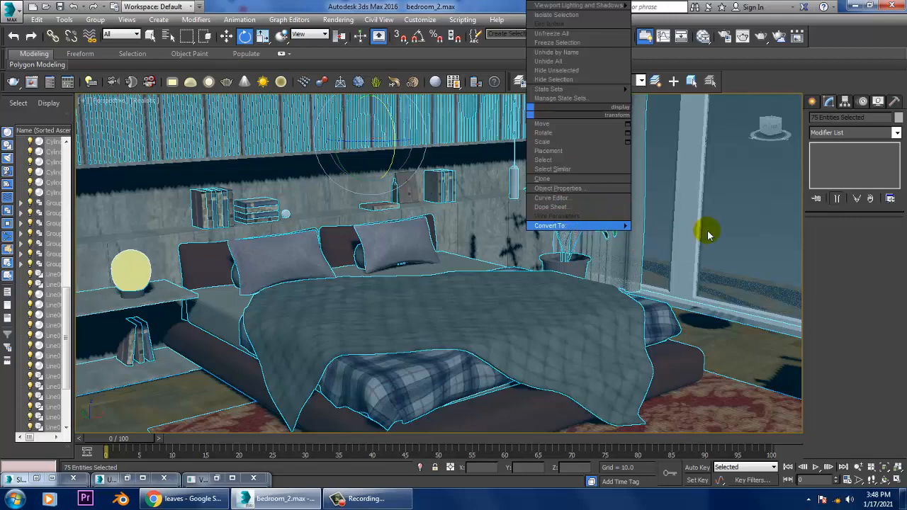
pyautogui.click(696, 235)
pyautogui.scroll(-8, 666, 213)
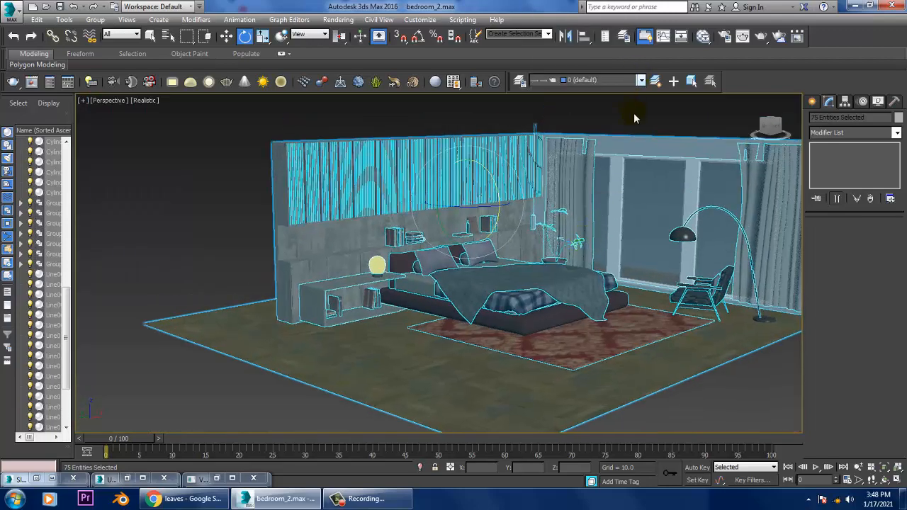
pyautogui.click(633, 113)
# Examine the textured potted plant up close and the whole bedroom from several angles.
pyautogui.scroll(8, 602, 182)
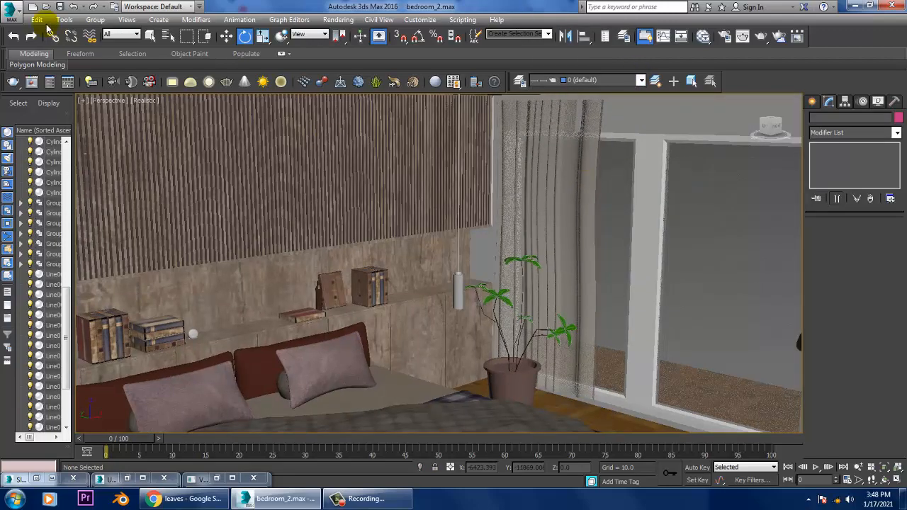
pyautogui.moveTo(464, 227); pyautogui.dragTo(540, 244, button='middle')
pyautogui.scroll(-4, 543, 269)
pyautogui.moveTo(592, 340); pyautogui.dragTo(529, 261, button='middle')
pyautogui.moveTo(550, 303); pyautogui.dragTo(555, 298, button='middle')
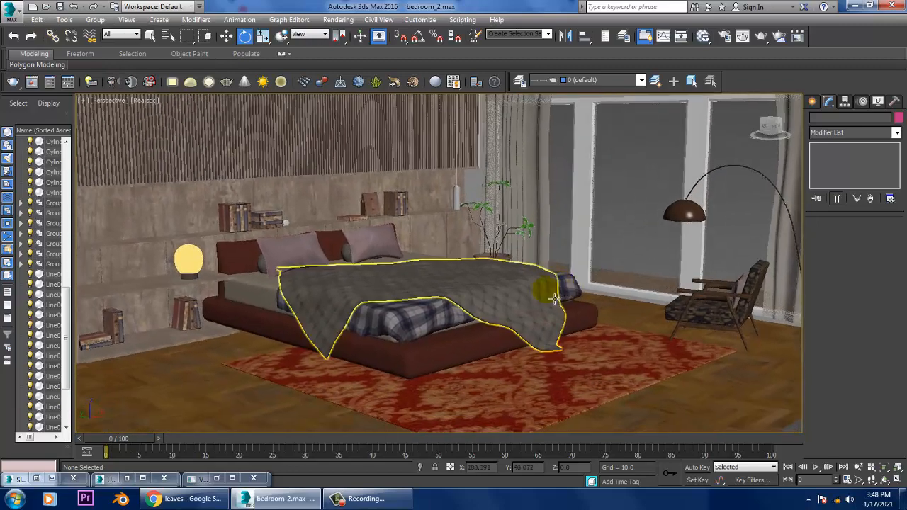
pyautogui.scroll(10, 547, 282)
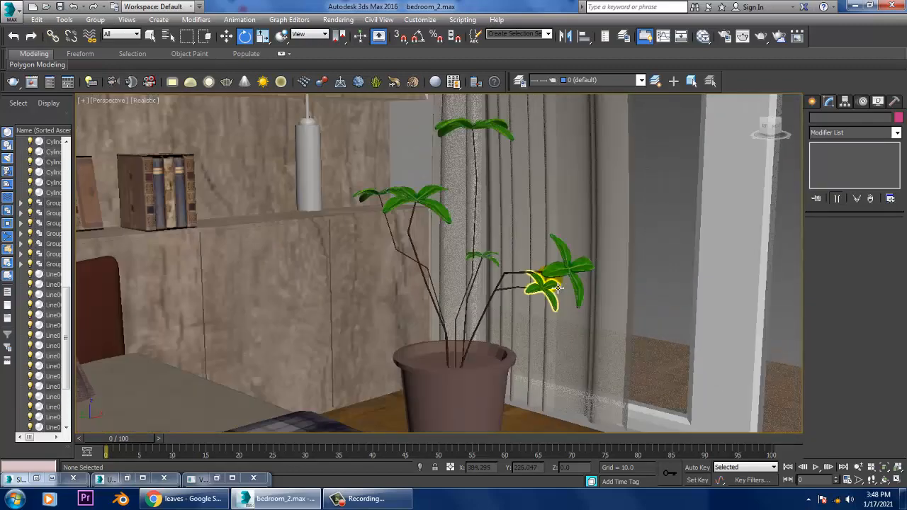
pyautogui.keyDown('alt'); pyautogui.moveTo(541, 285); pyautogui.dragTo(528, 295, button='middle'); pyautogui.keyUp('alt')
pyautogui.scroll(-10, 524, 296)
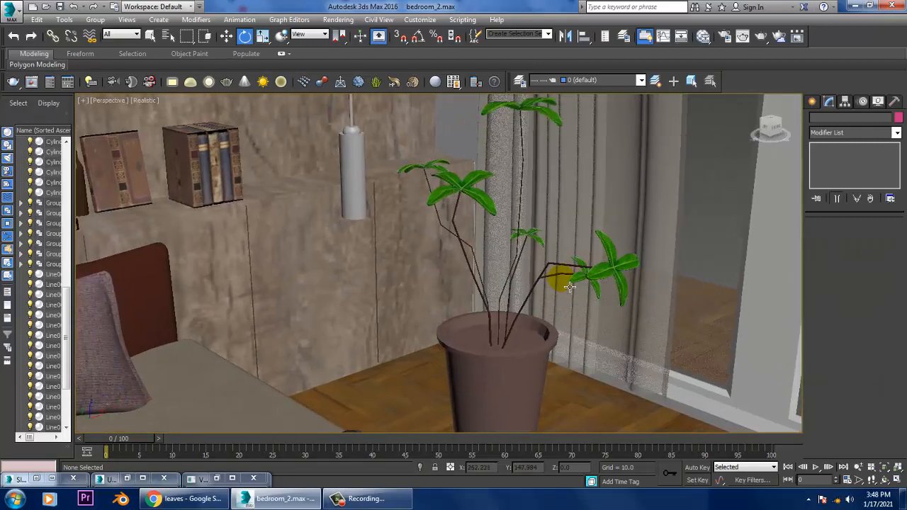
pyautogui.scroll(8, 517, 256)
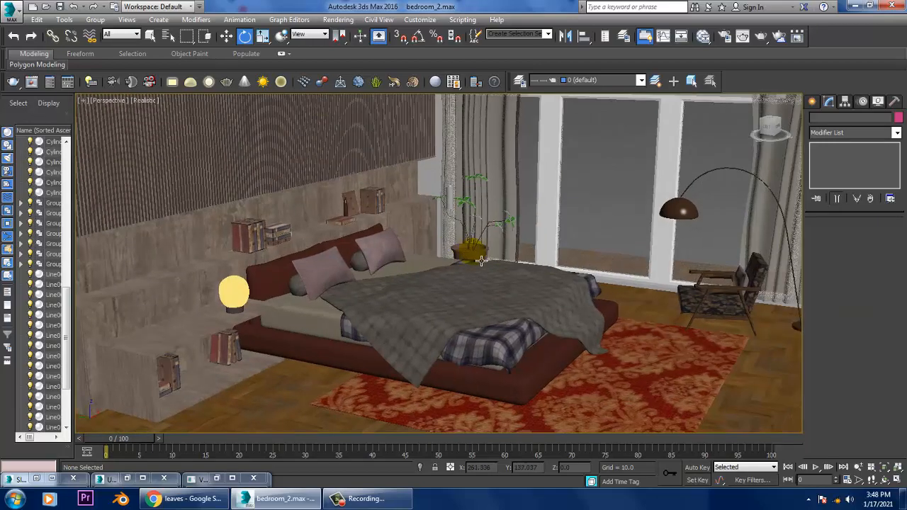
pyautogui.scroll(-5, 455, 297)
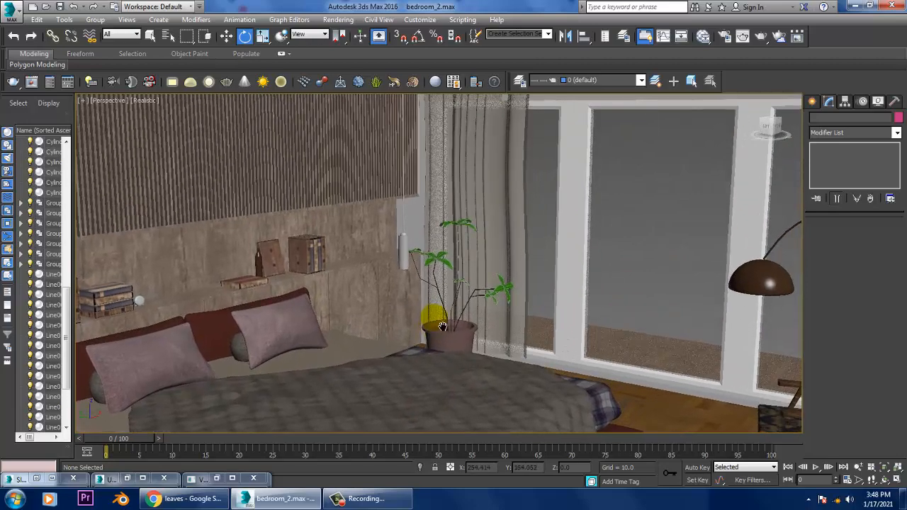
pyautogui.scroll(-3, 486, 298)
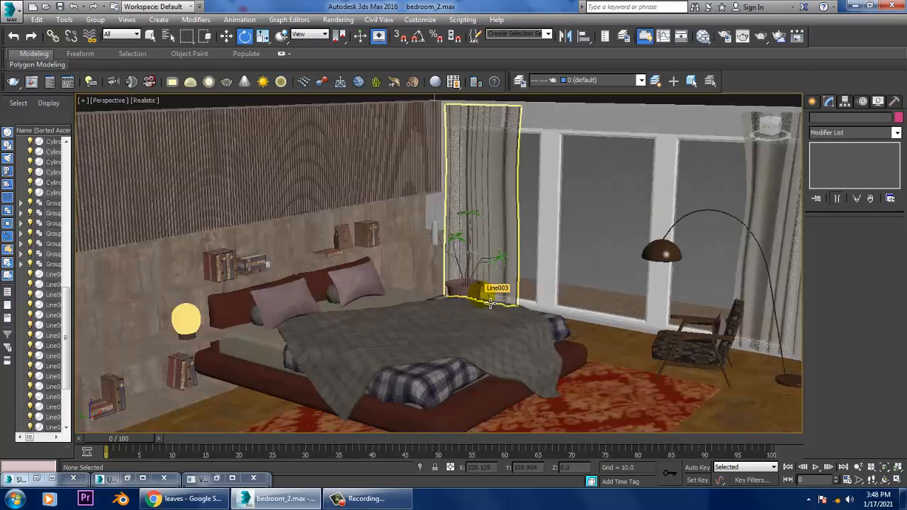